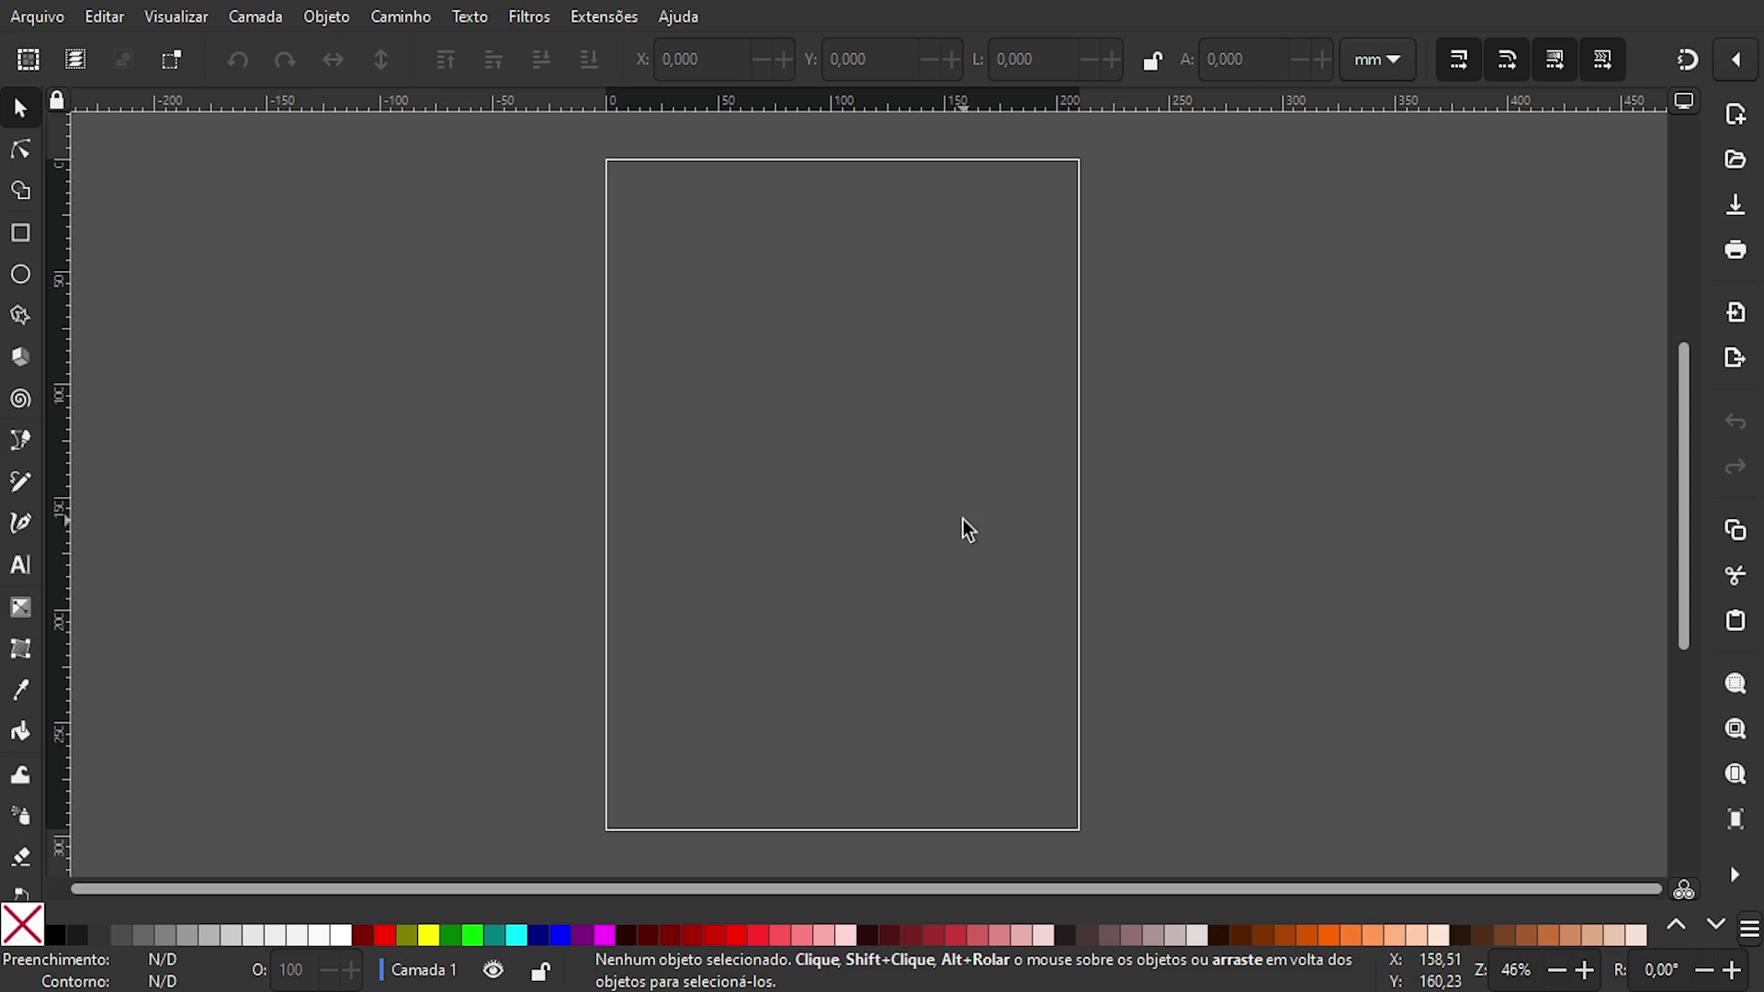
# - In the document properties, hide the page border and set the display unit to px
pyautogui.click(25, 26)
pyautogui.click(141, 542)
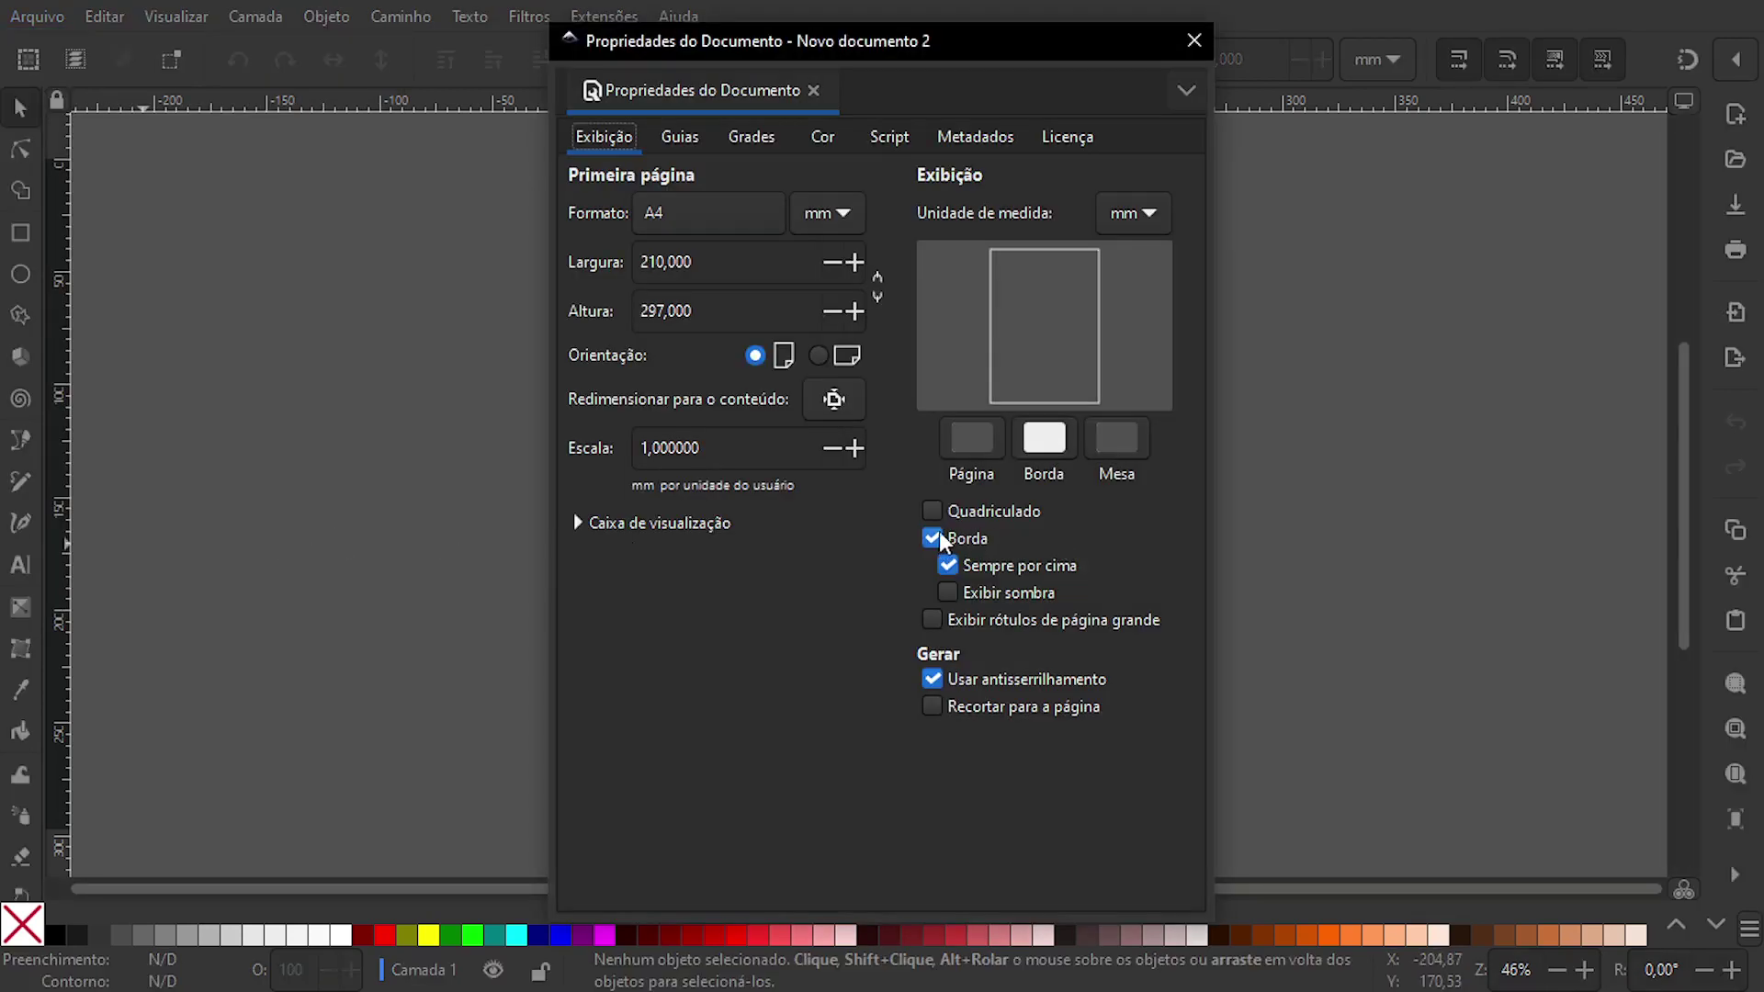
pyautogui.click(933, 538)
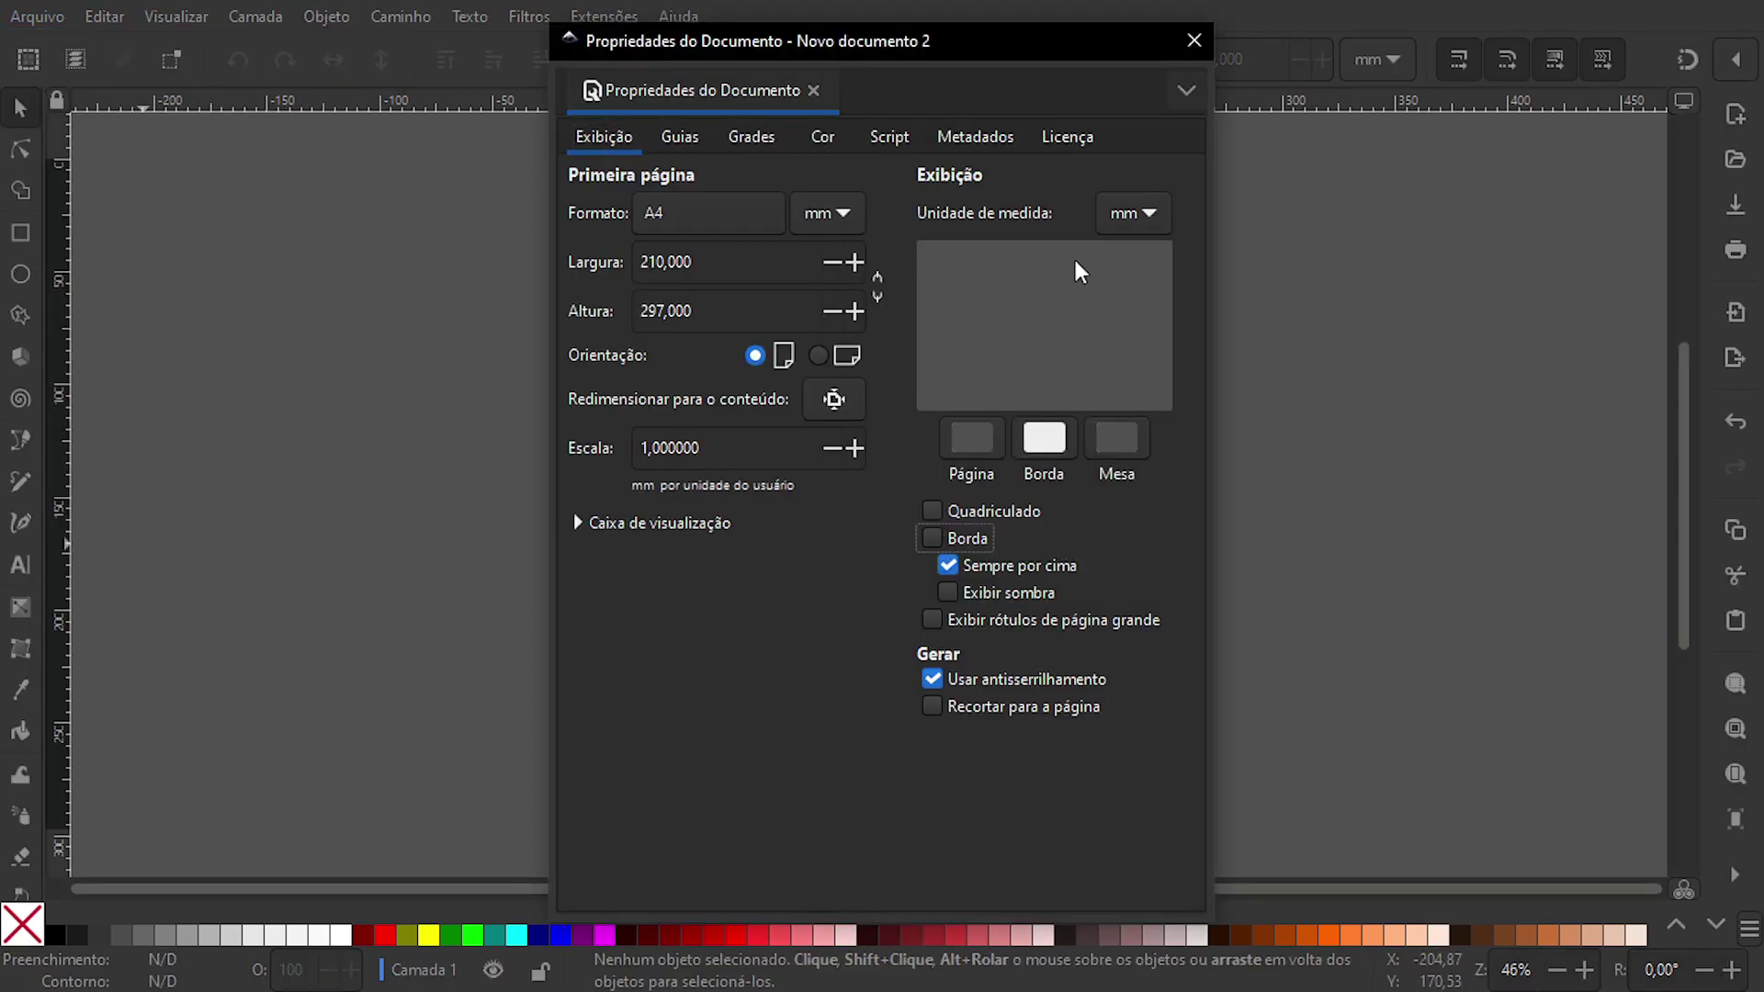
pyautogui.click(1119, 217)
pyautogui.click(1121, 257)
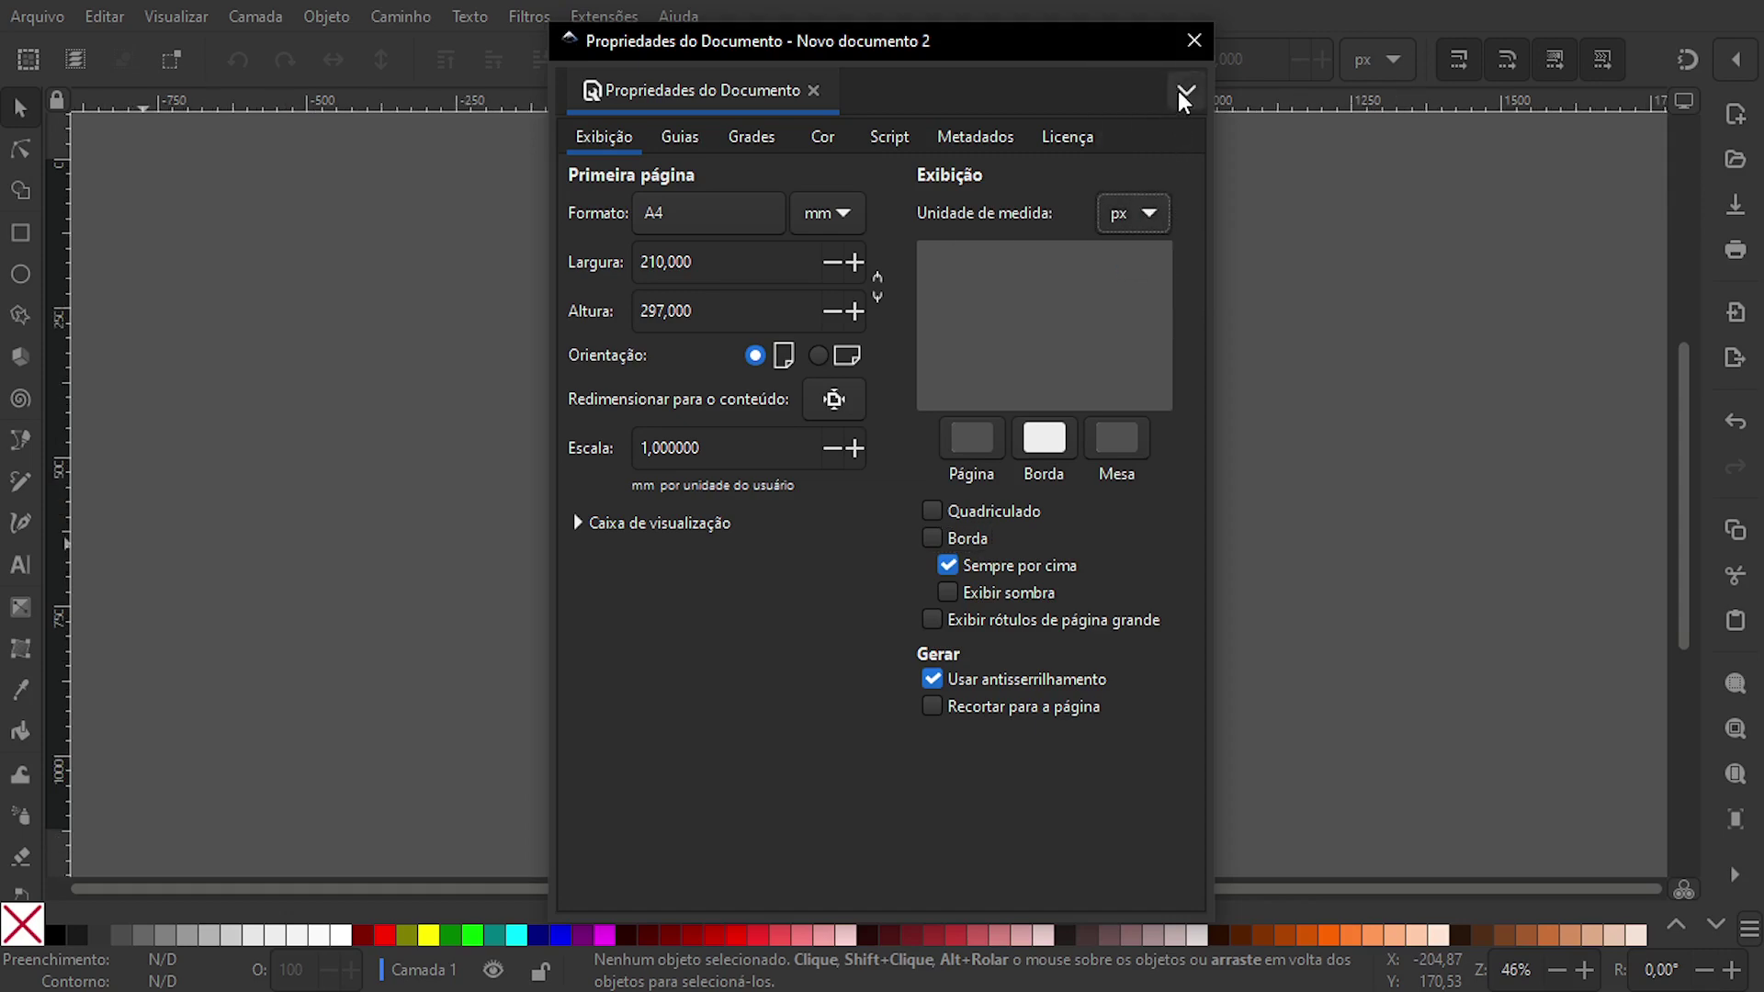
pyautogui.click(1189, 50)
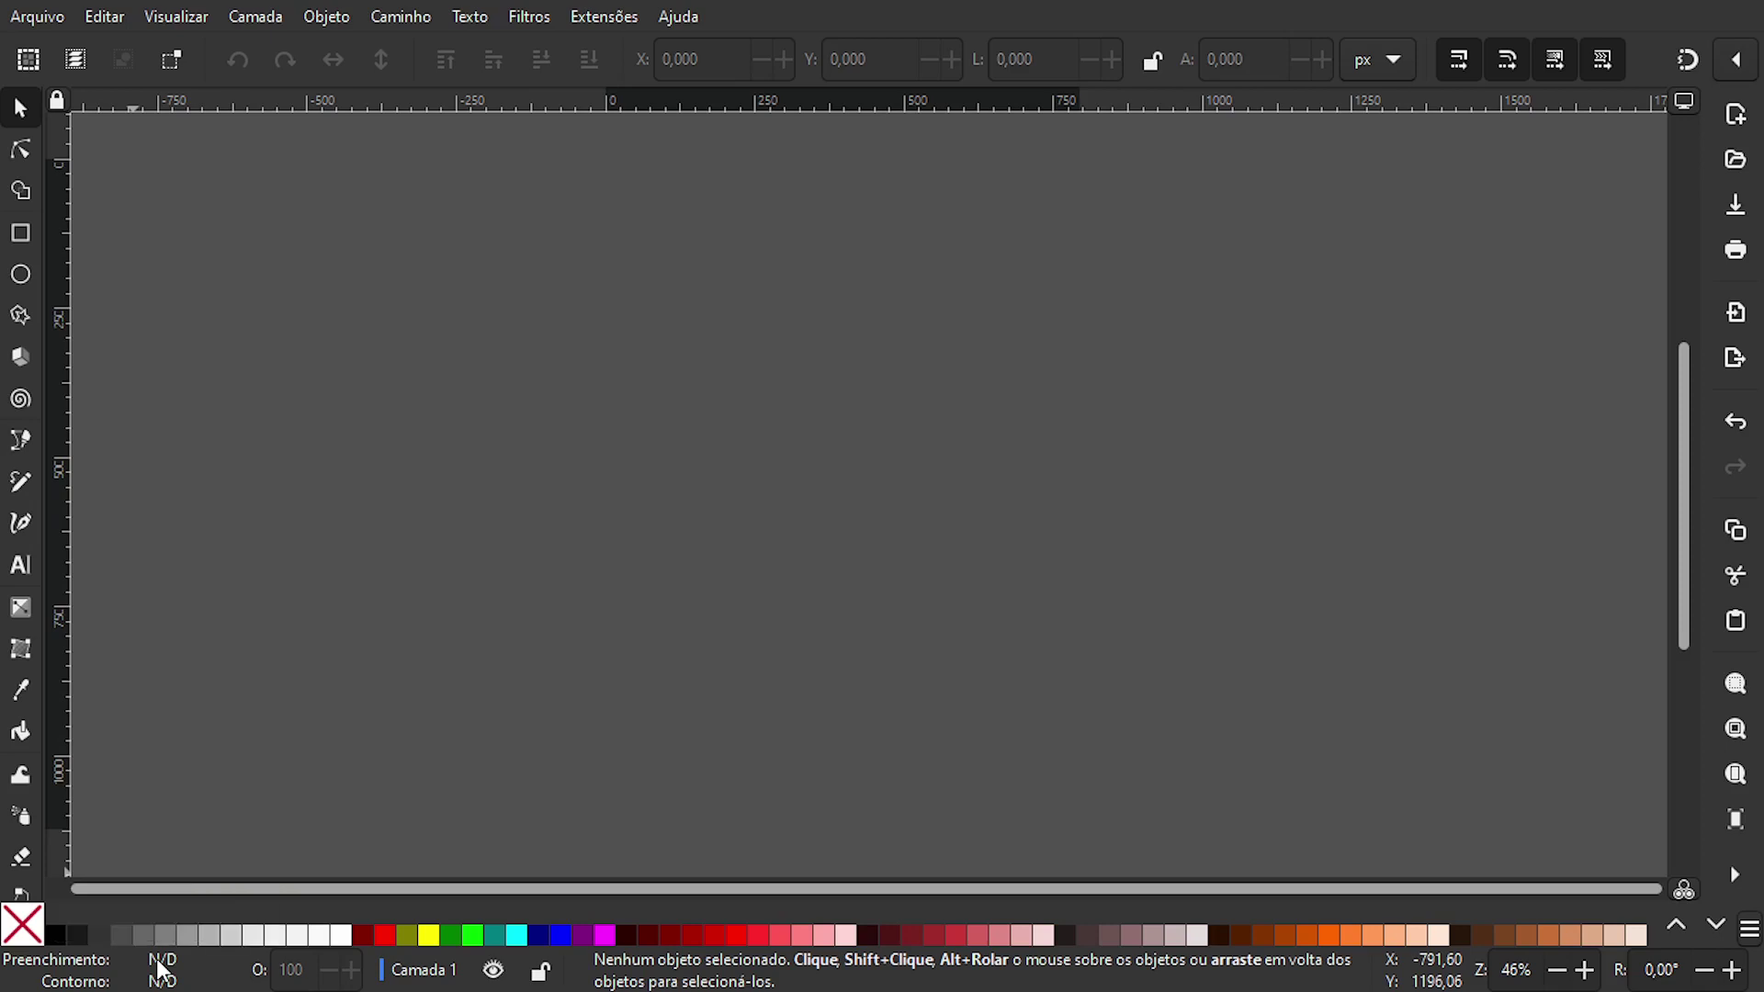
# - Open the Fill and Stroke (Preenchimento e Contorno) and Align and Distribute (Alinhar e Distribuir) dialogs
pyautogui.hotkey('ctrl', 'shift', 'f')
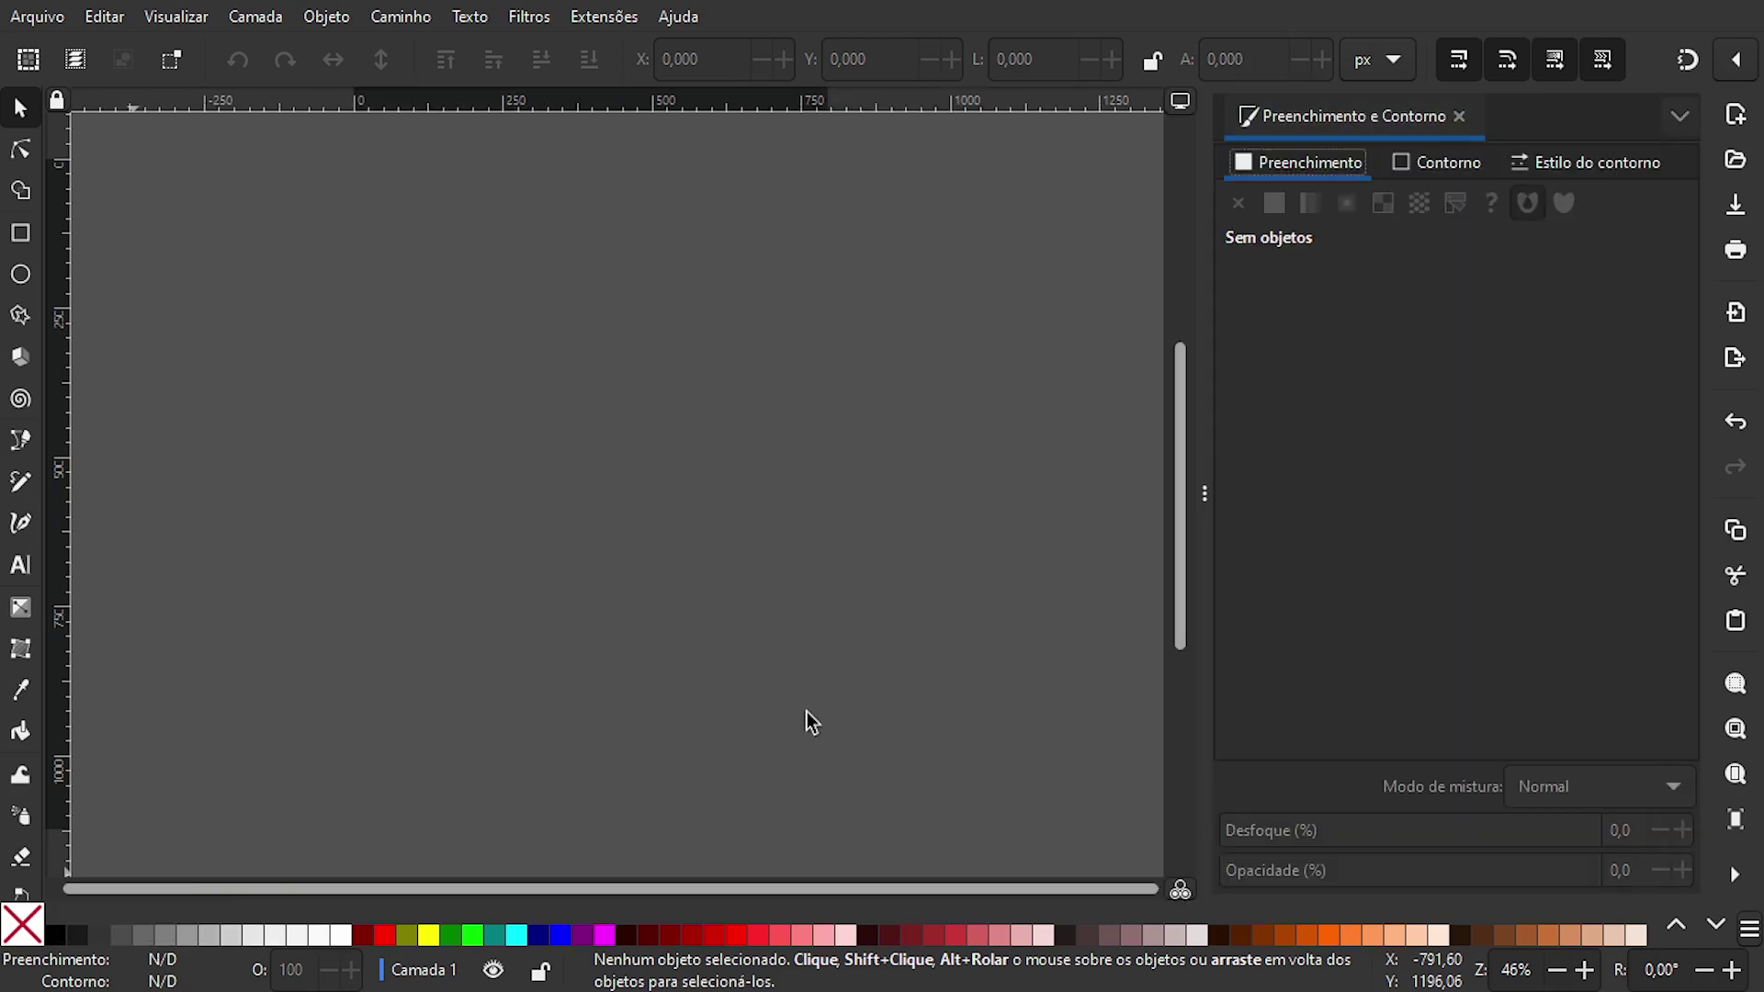
pyautogui.click(1737, 877)
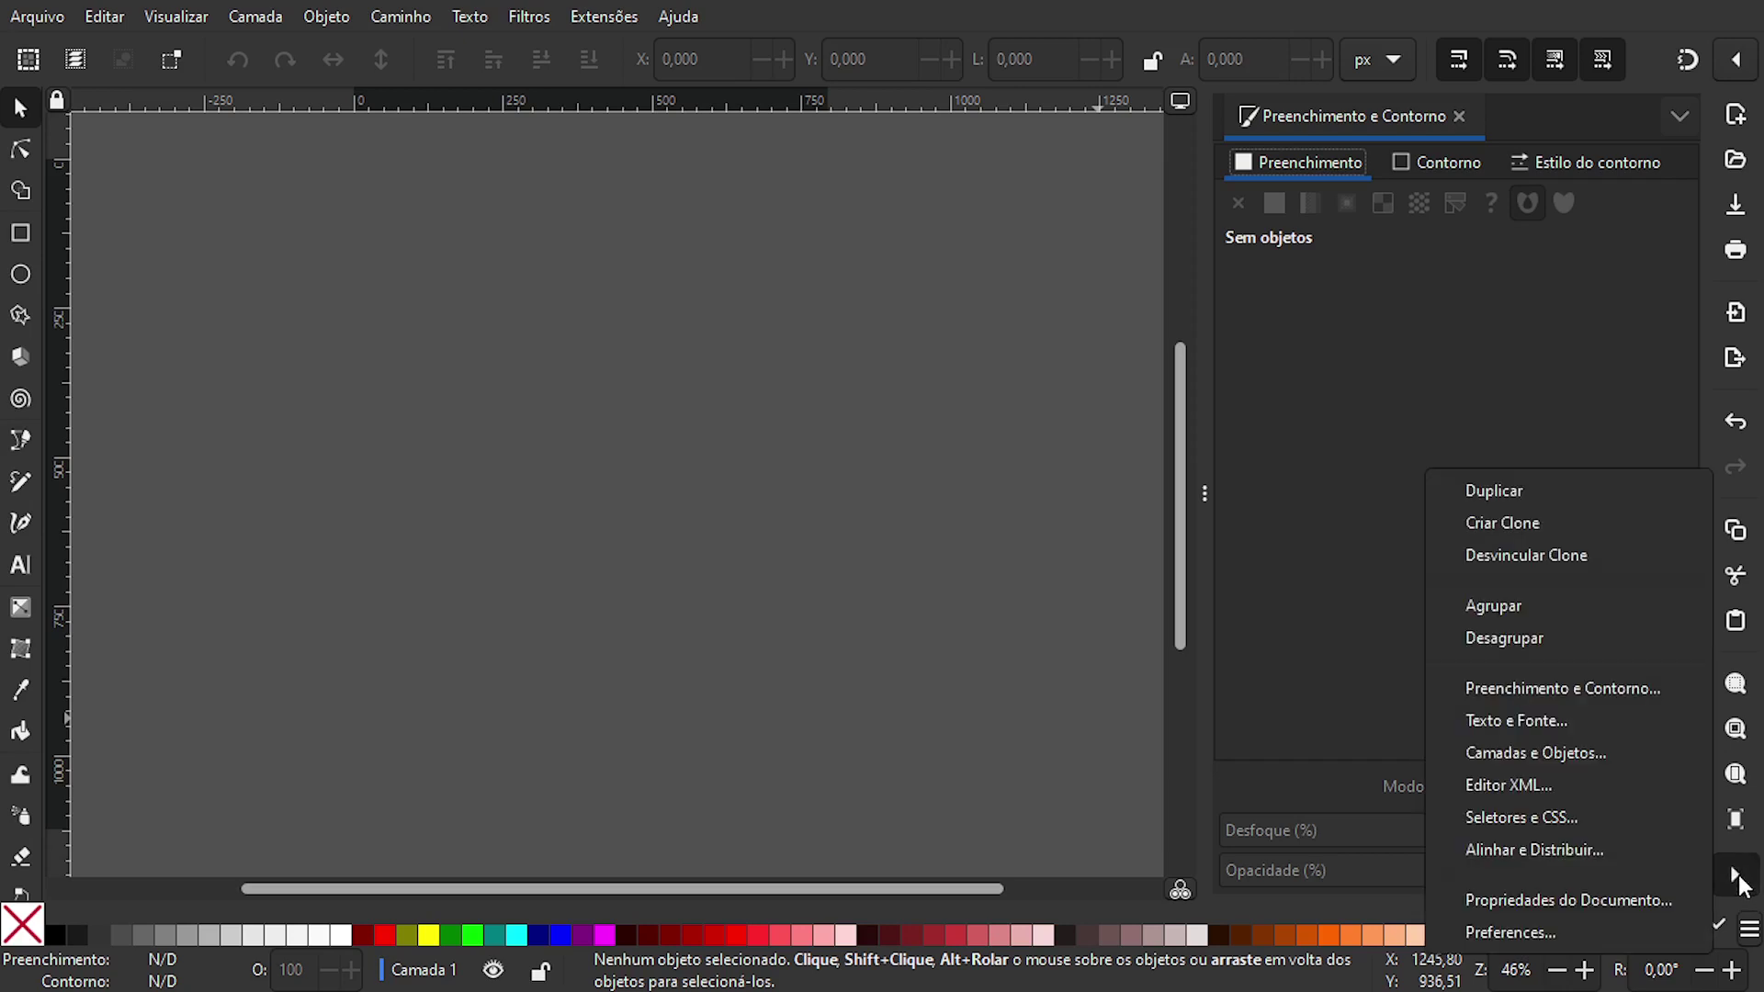
pyautogui.click(1596, 851)
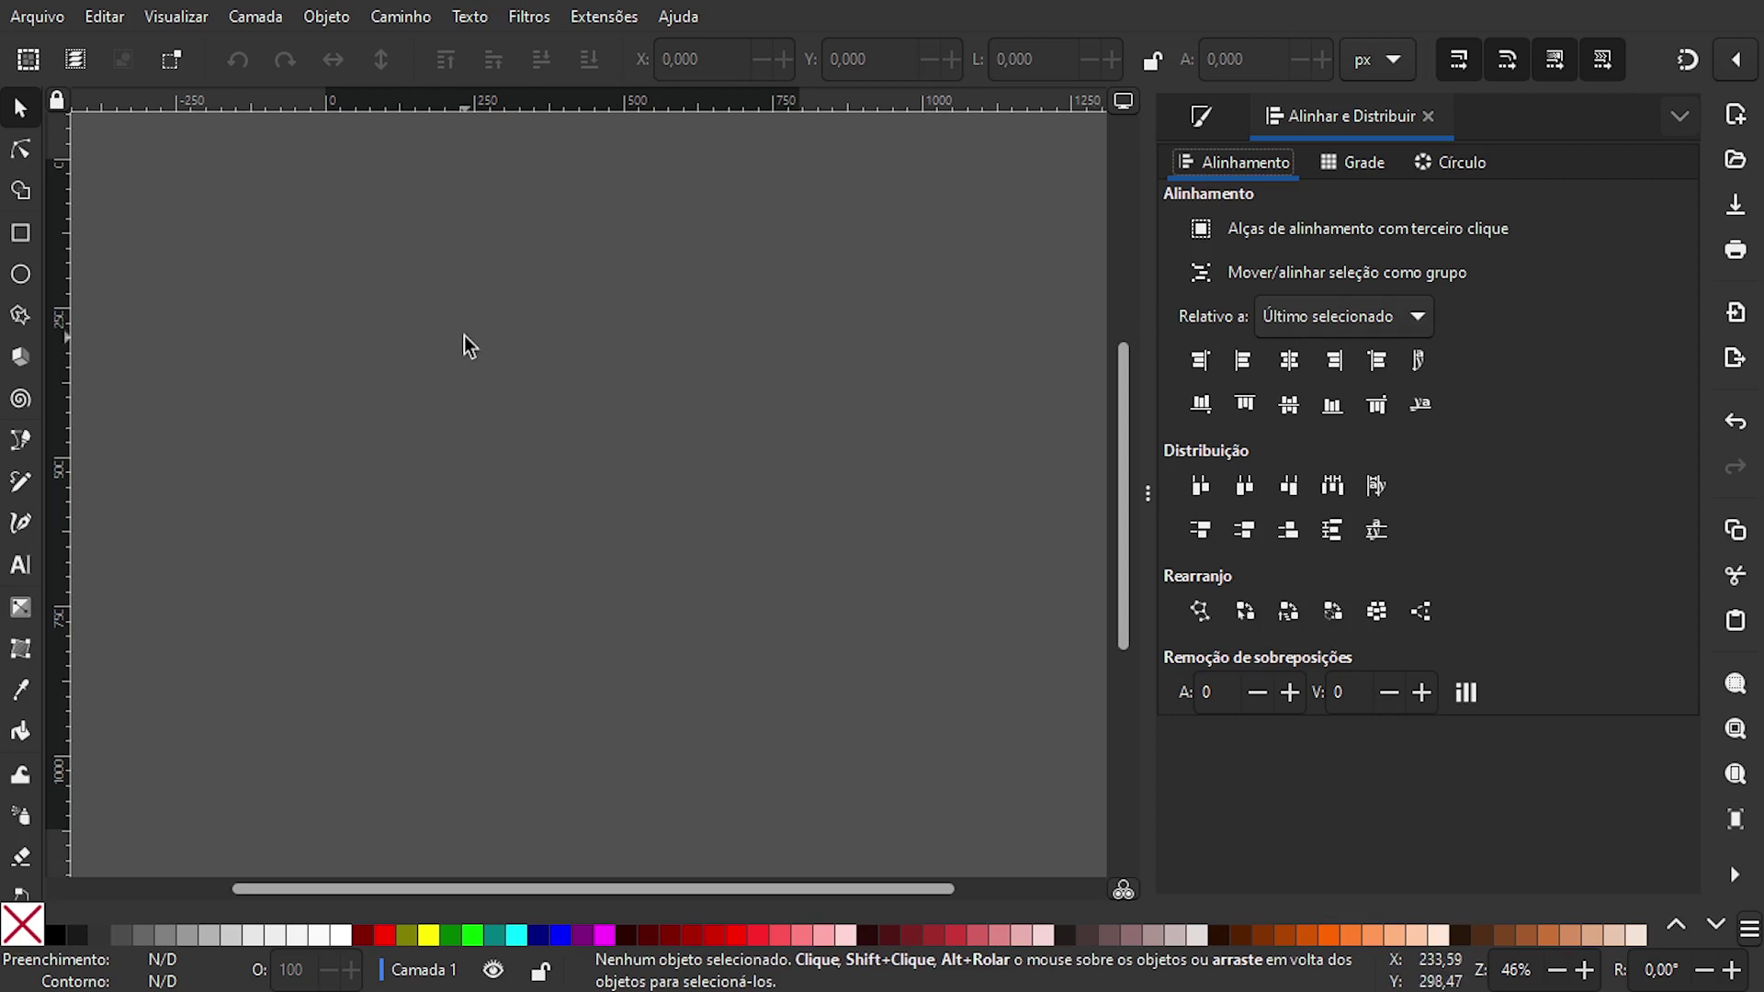
# - Draw a regular polygon with 6 corners, one vertex pointing straight up, about 330 × 382 px, with default shape settings
pyautogui.click(22, 318)
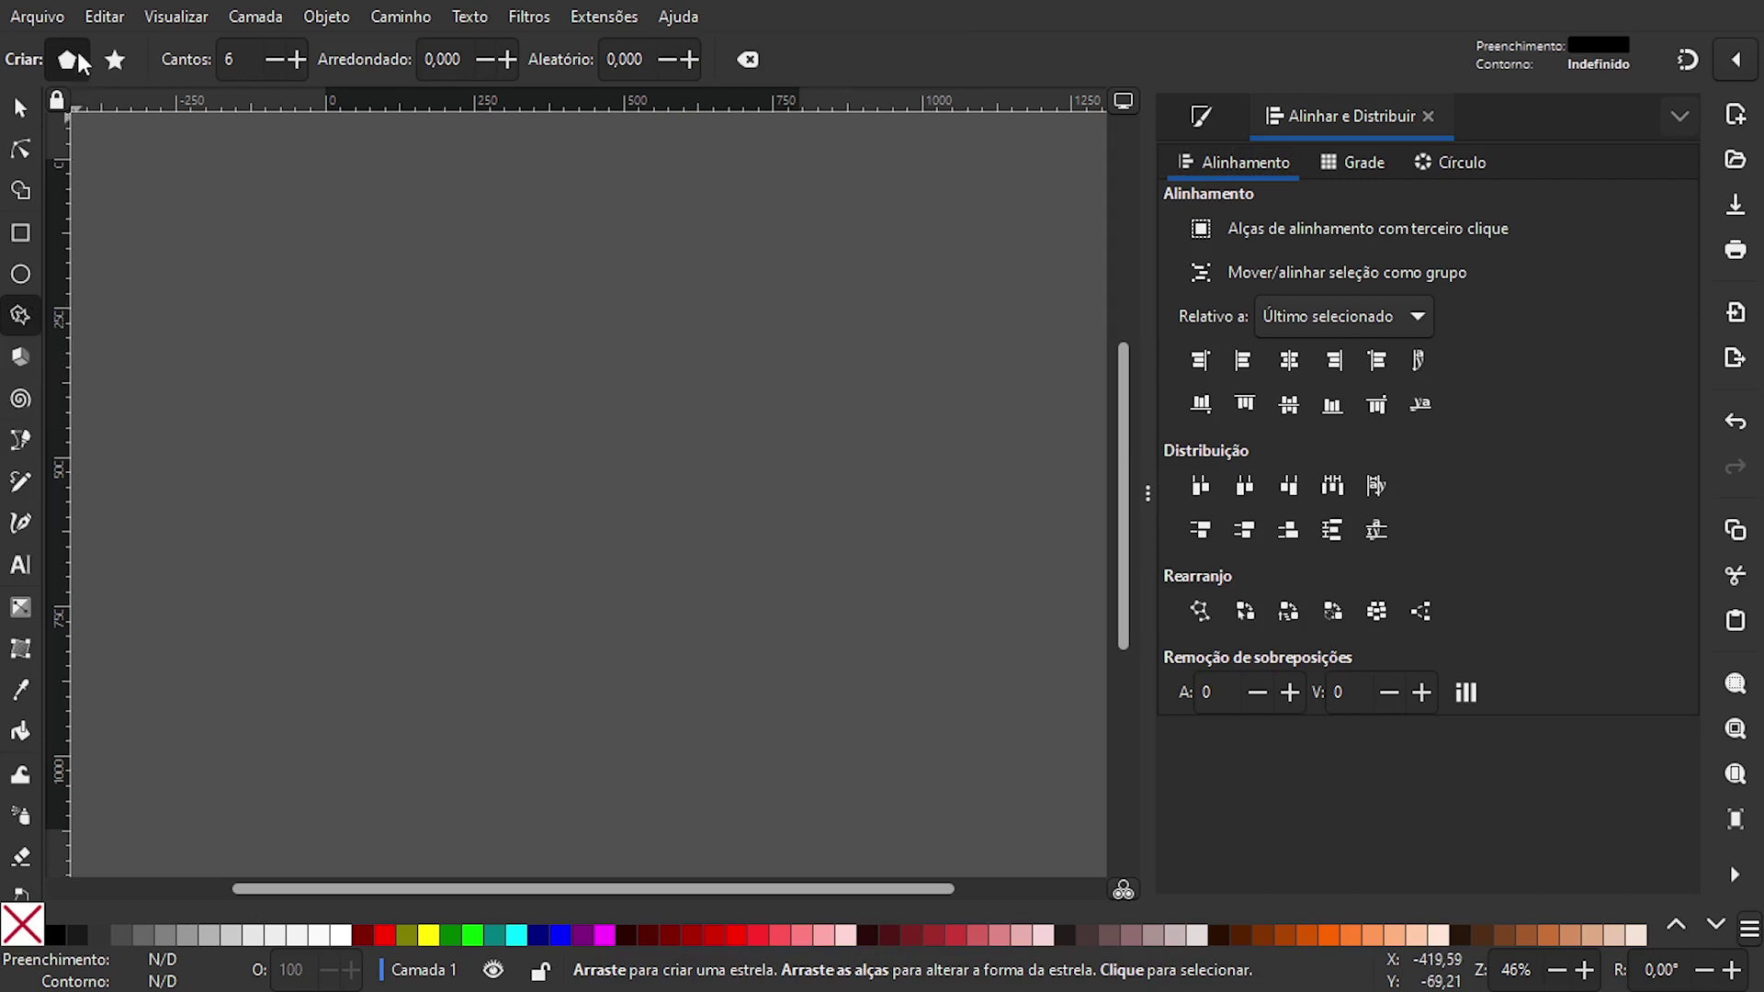
pyautogui.click(748, 59)
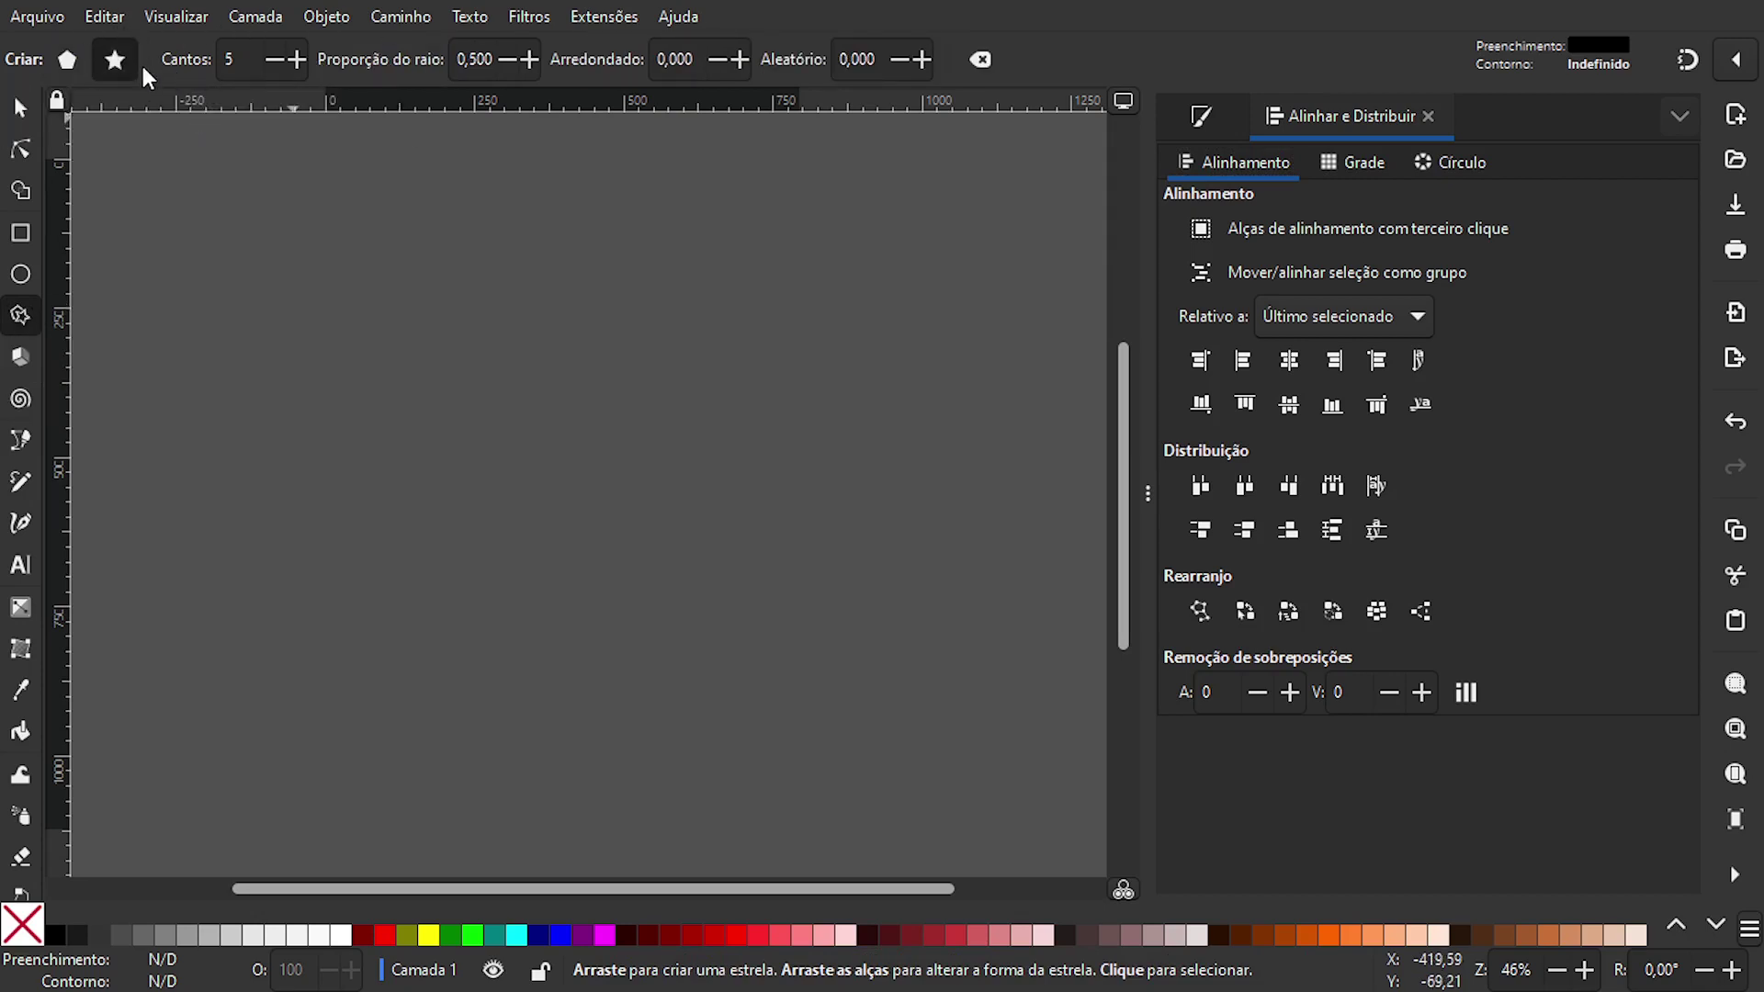
pyautogui.click(71, 58)
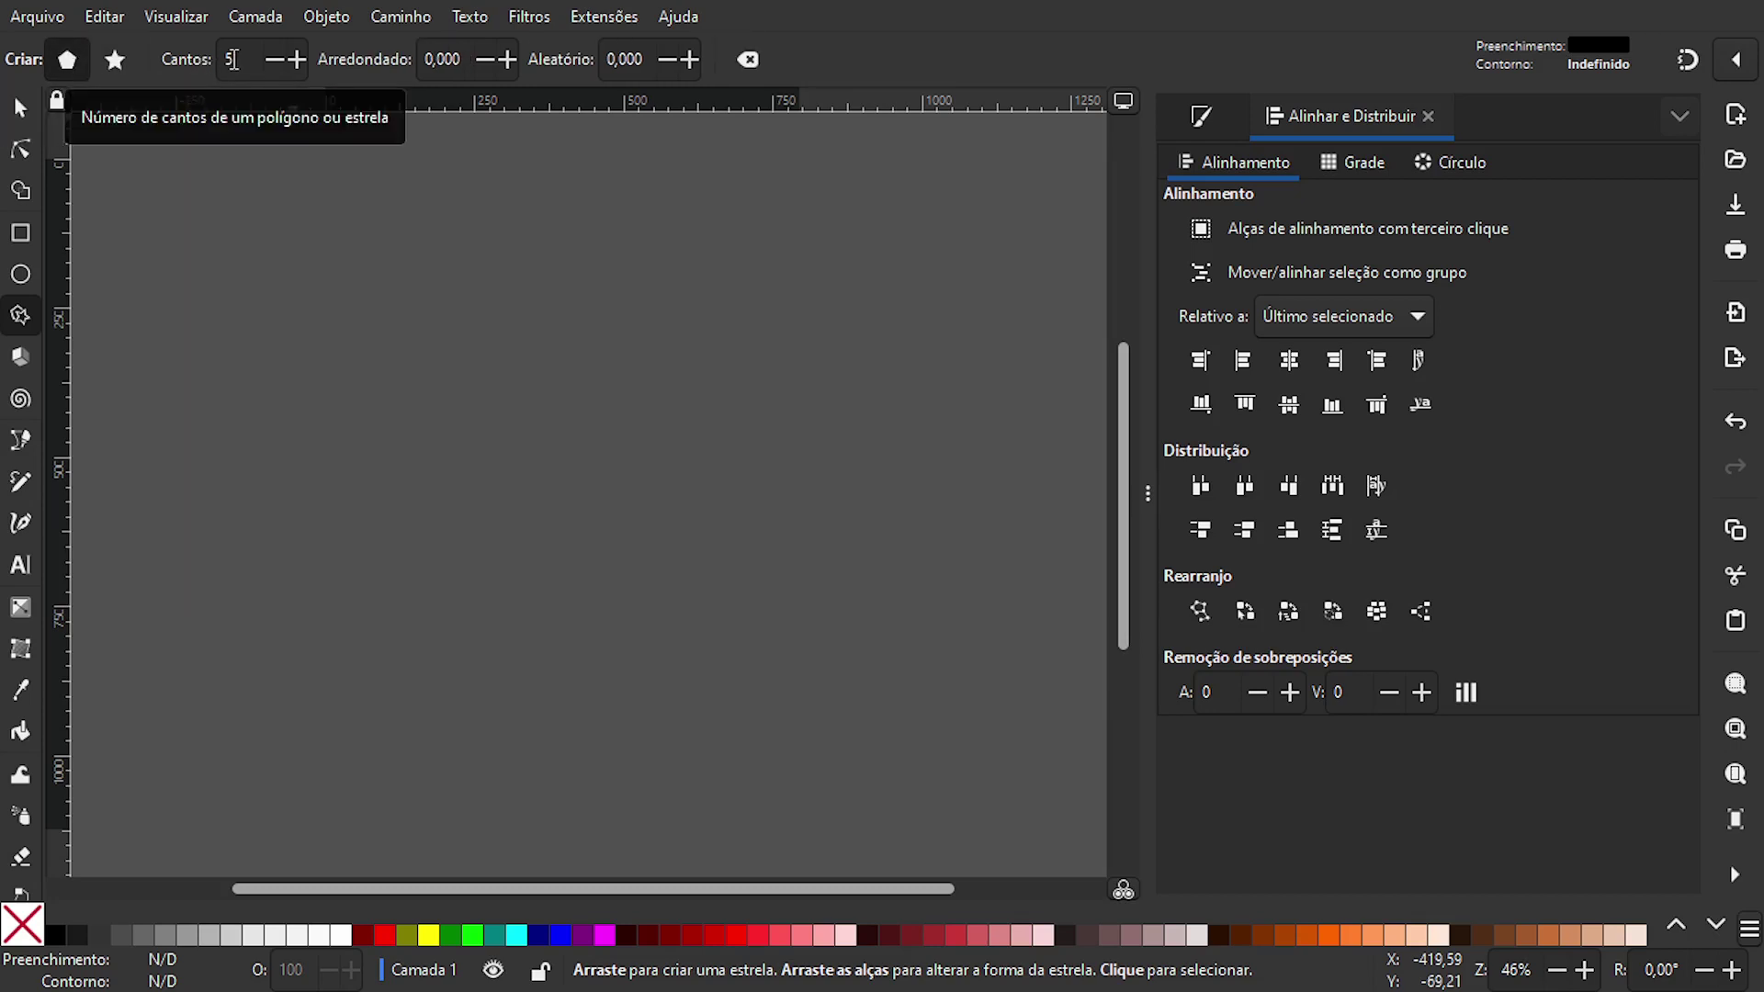
pyautogui.scroll(1, 236, 60)
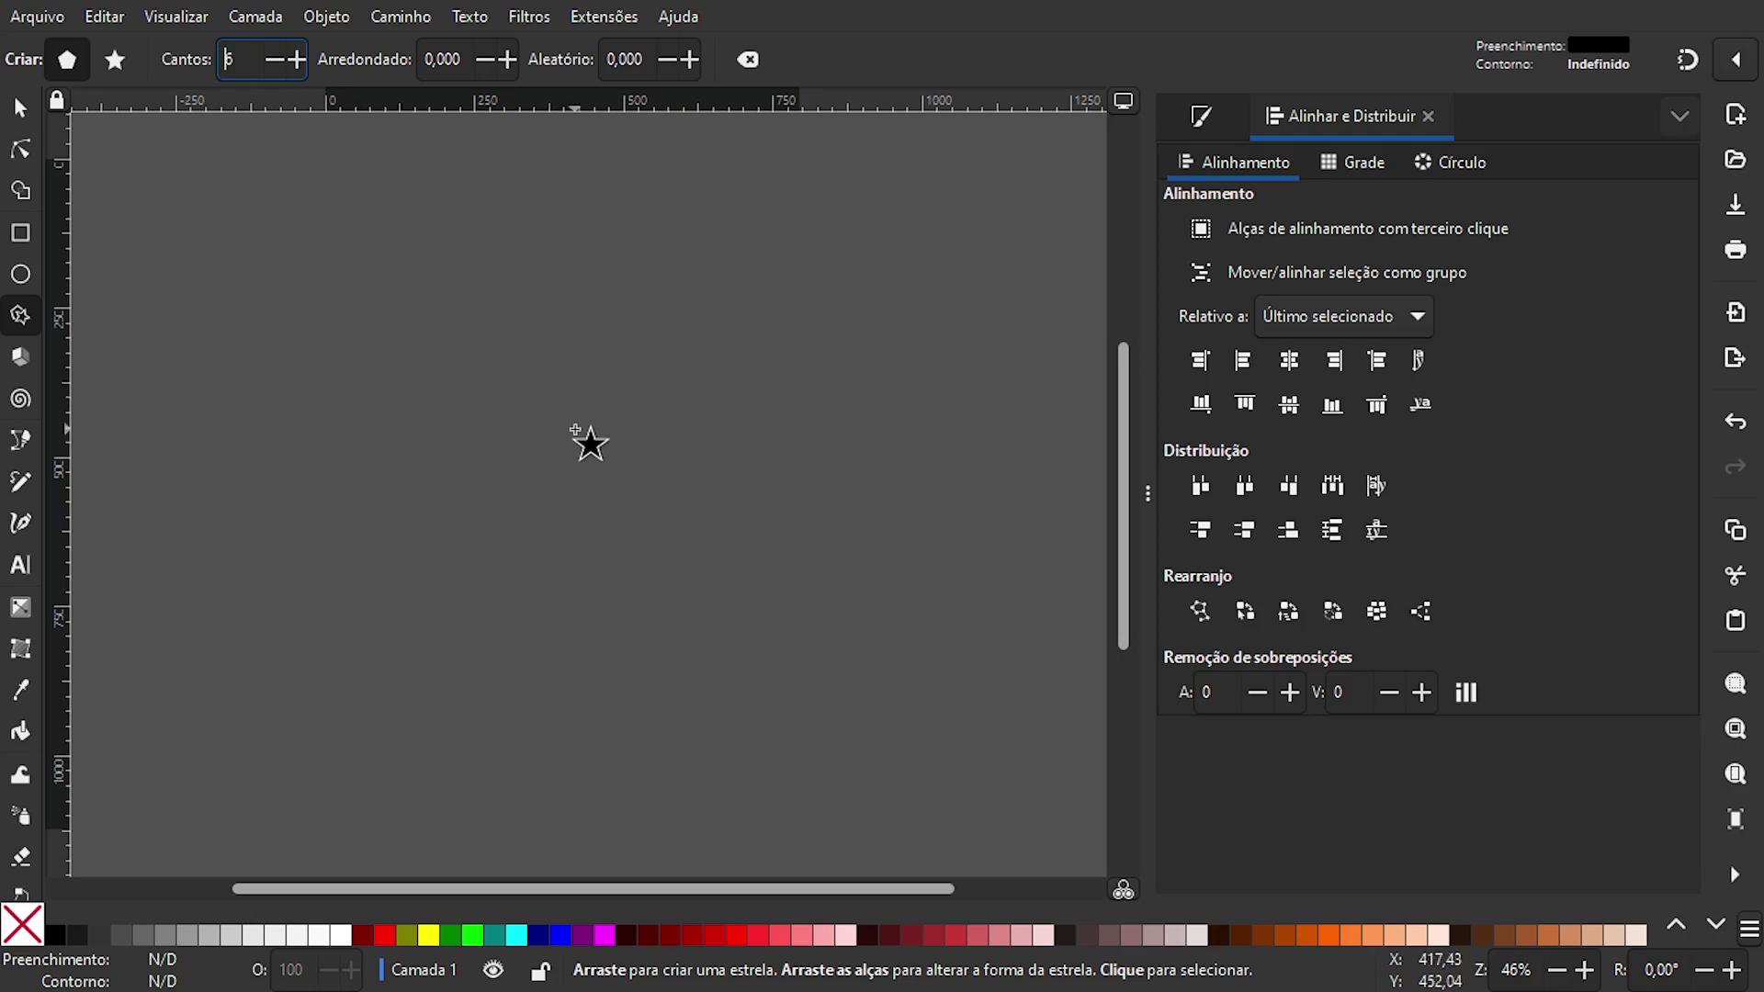
pyautogui.moveTo(584, 437); pyautogui.dragTo(591, 319)
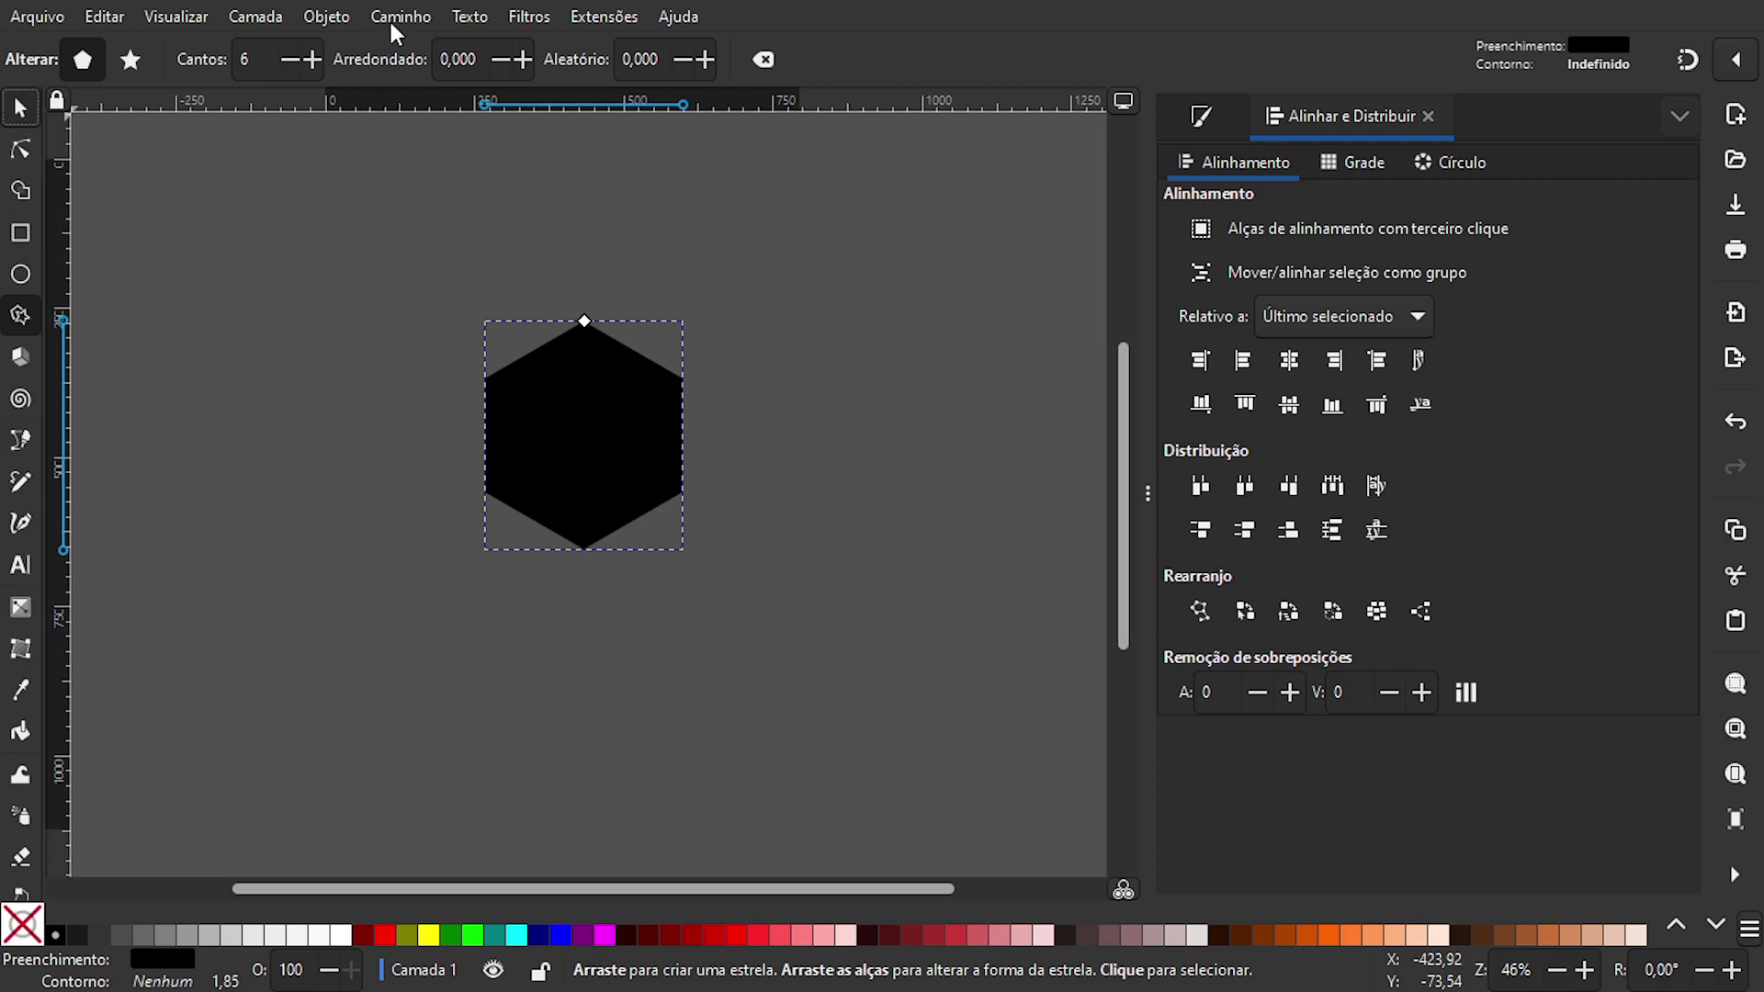
# - Convert the hexagon to a path
pyautogui.press('s')
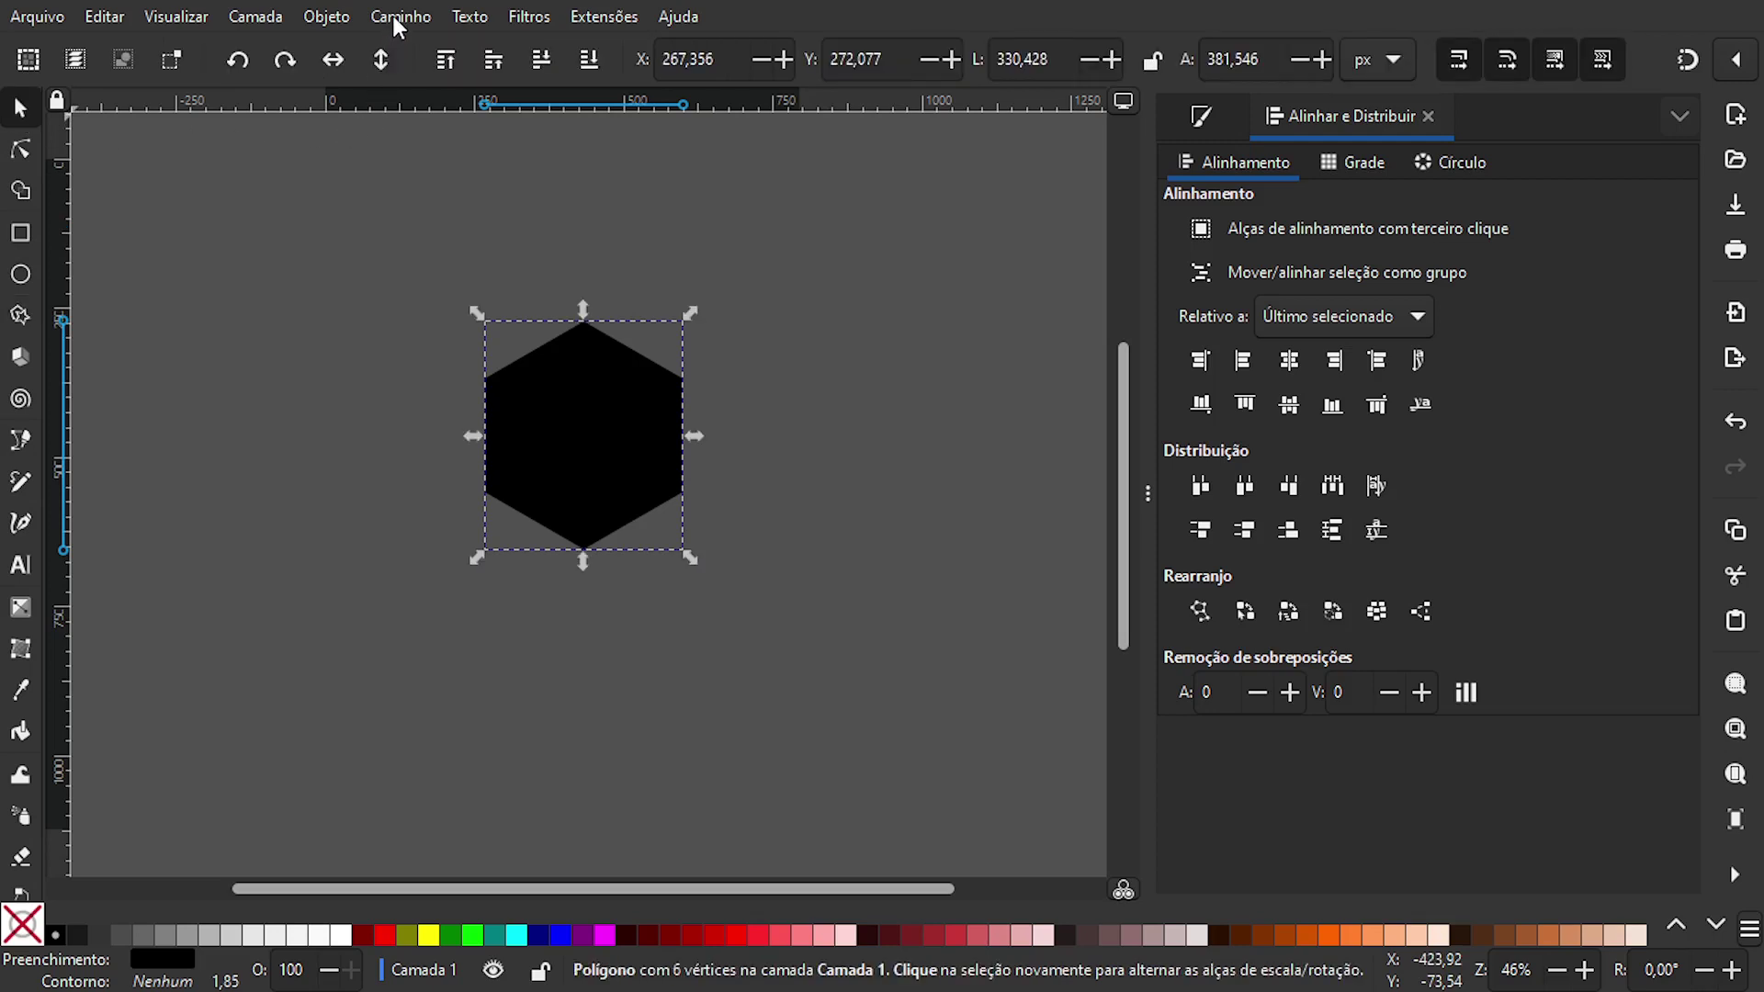
pyautogui.click(397, 20)
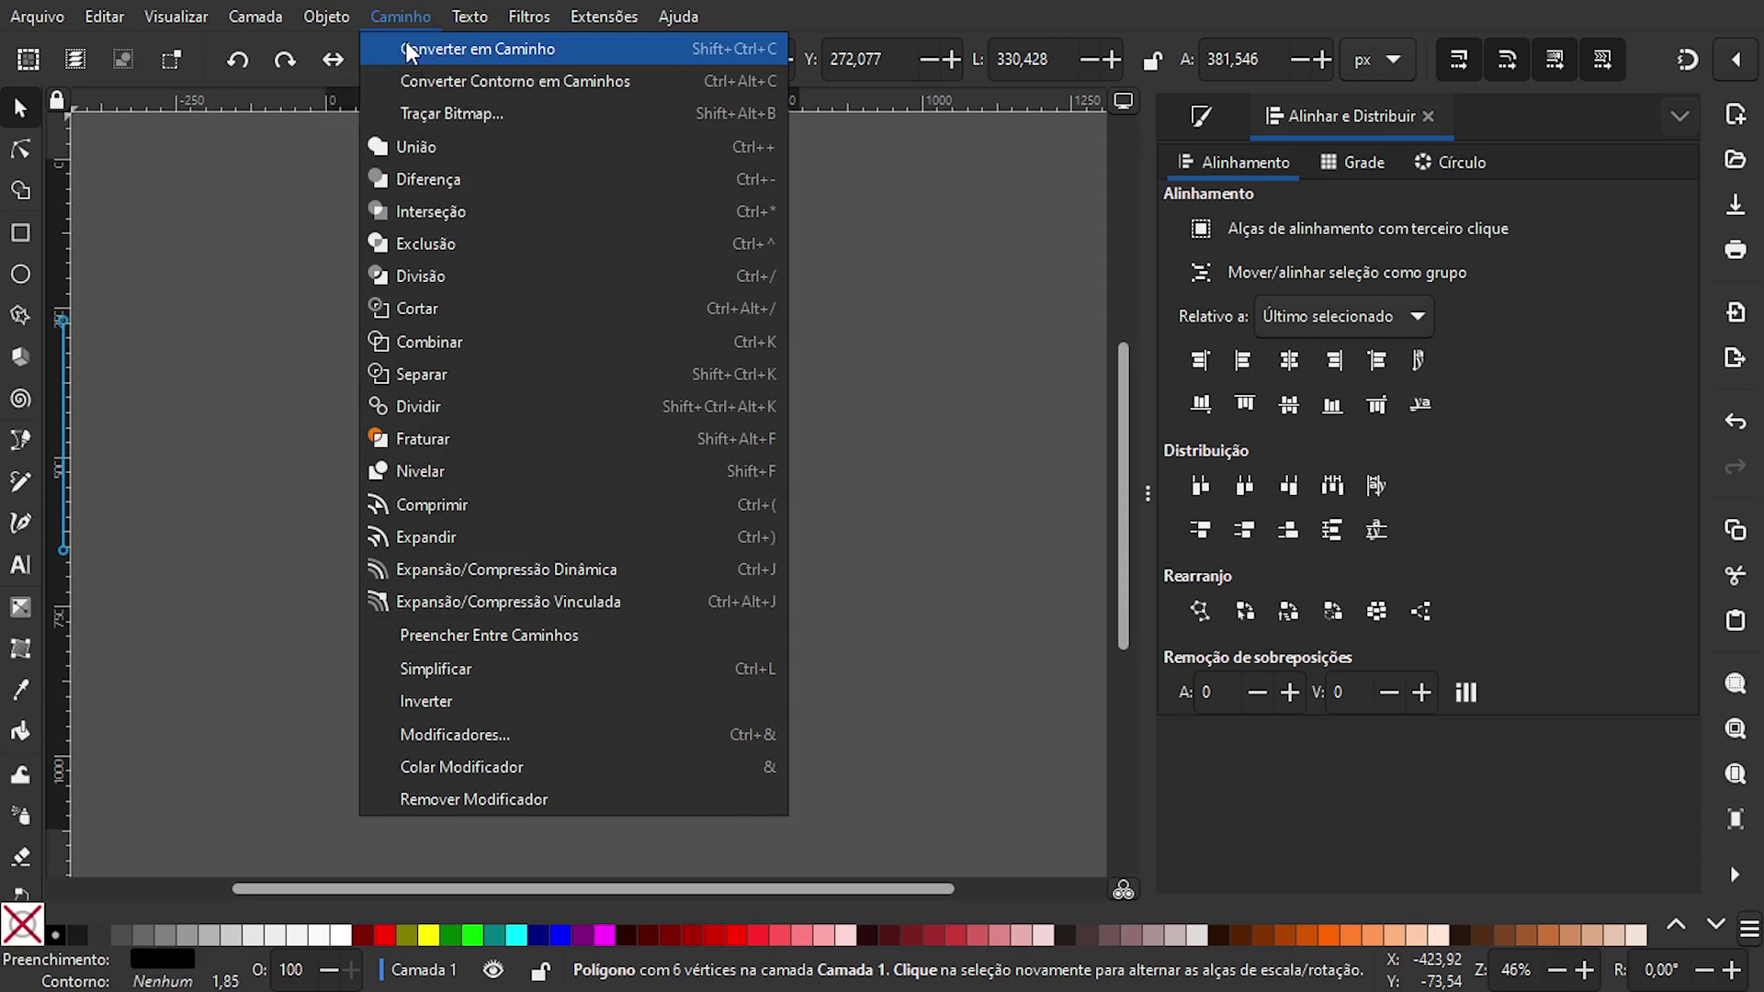
pyautogui.click(409, 51)
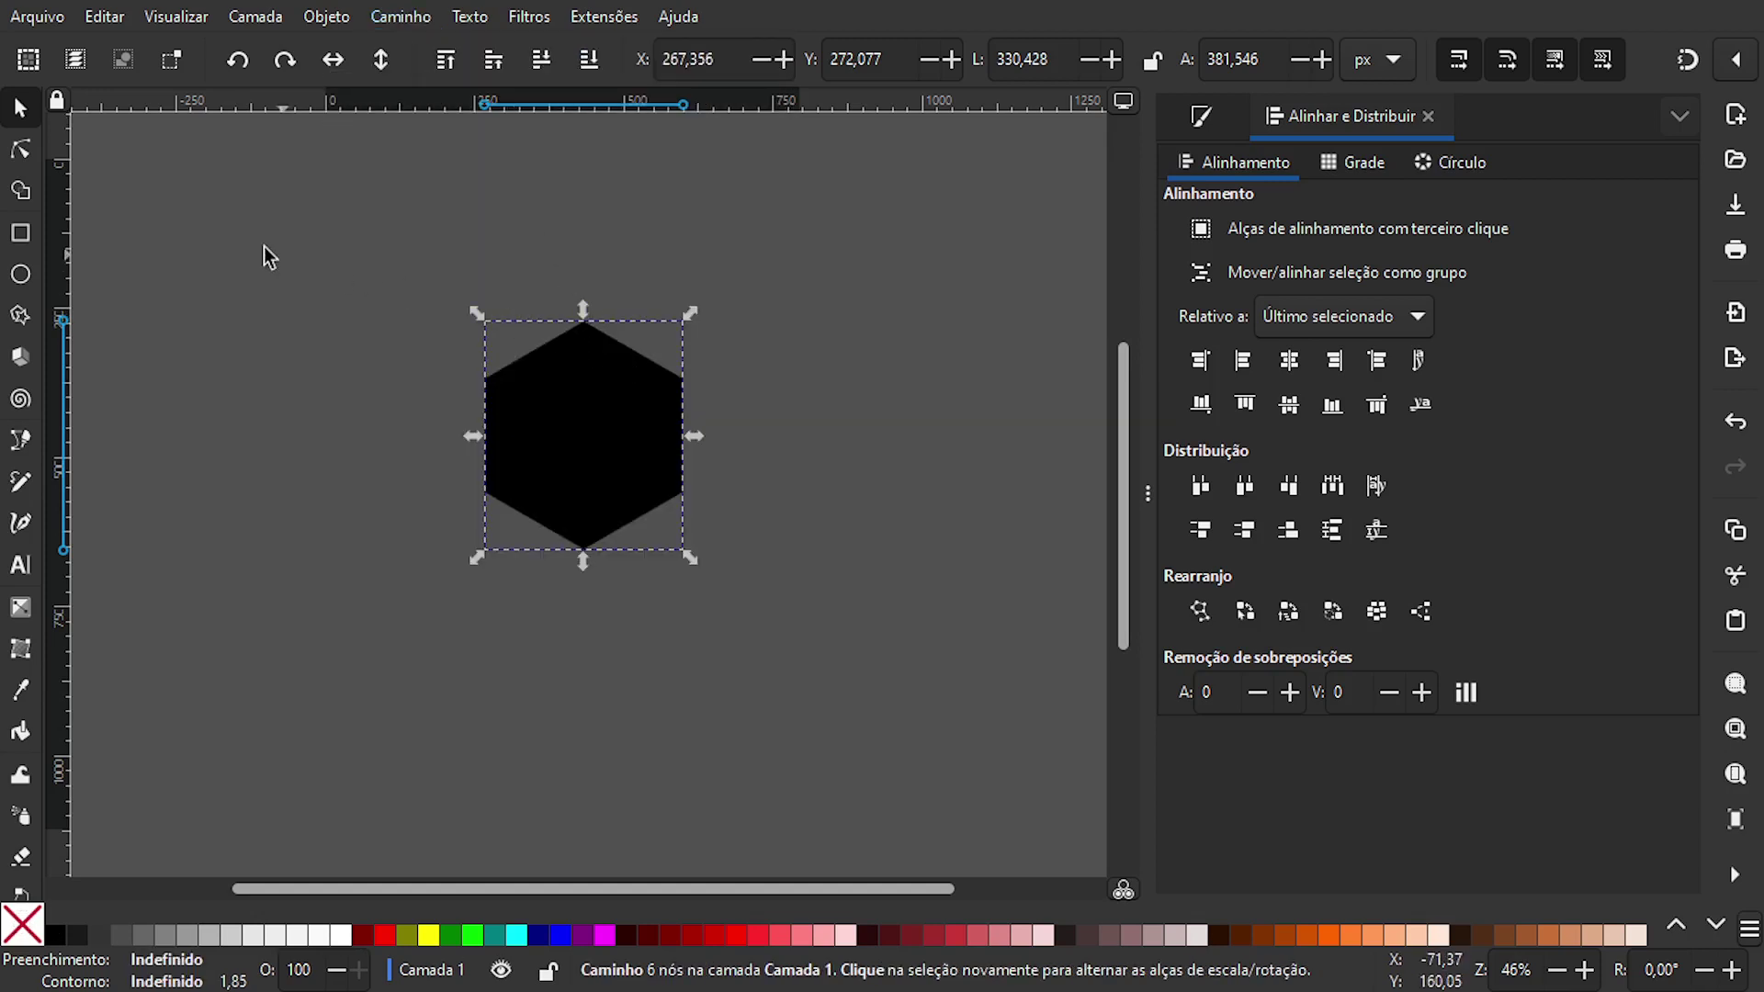
# - Flatten the hexagon's peaks by scaling its topmost and bottommost nodes vertically toward the centre using the node transform handles
pyautogui.click(14, 153)
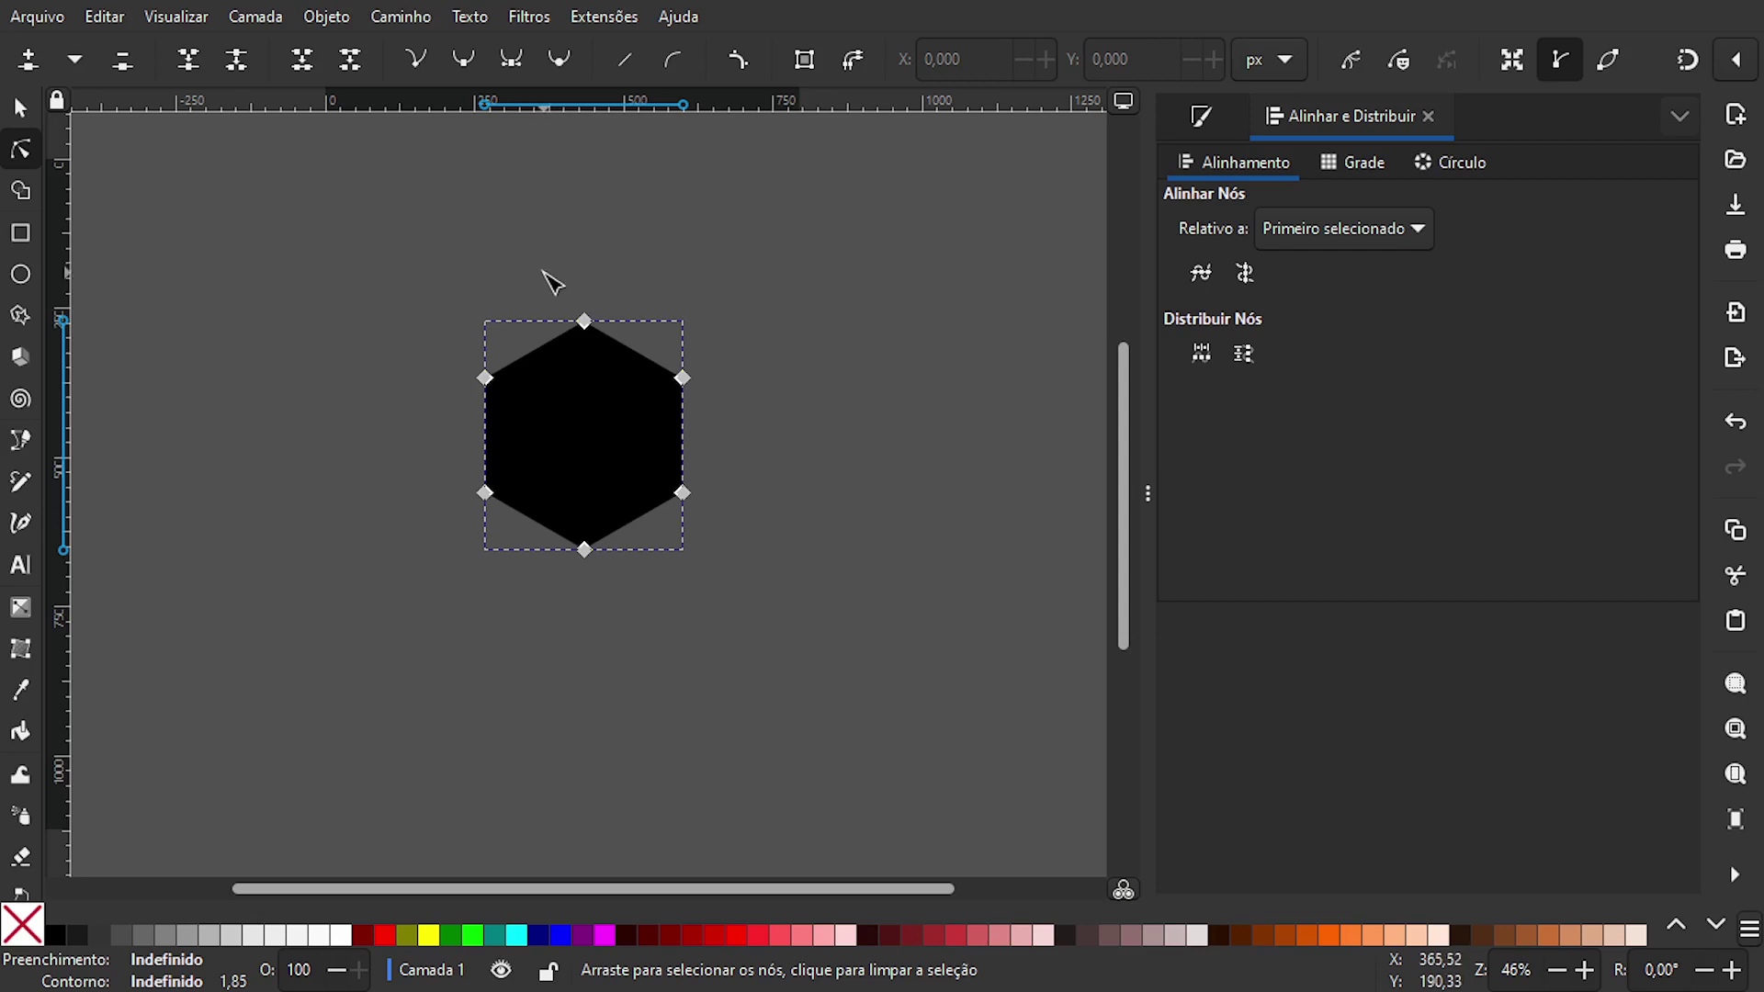
pyautogui.moveTo(539, 277); pyautogui.dragTo(627, 584)
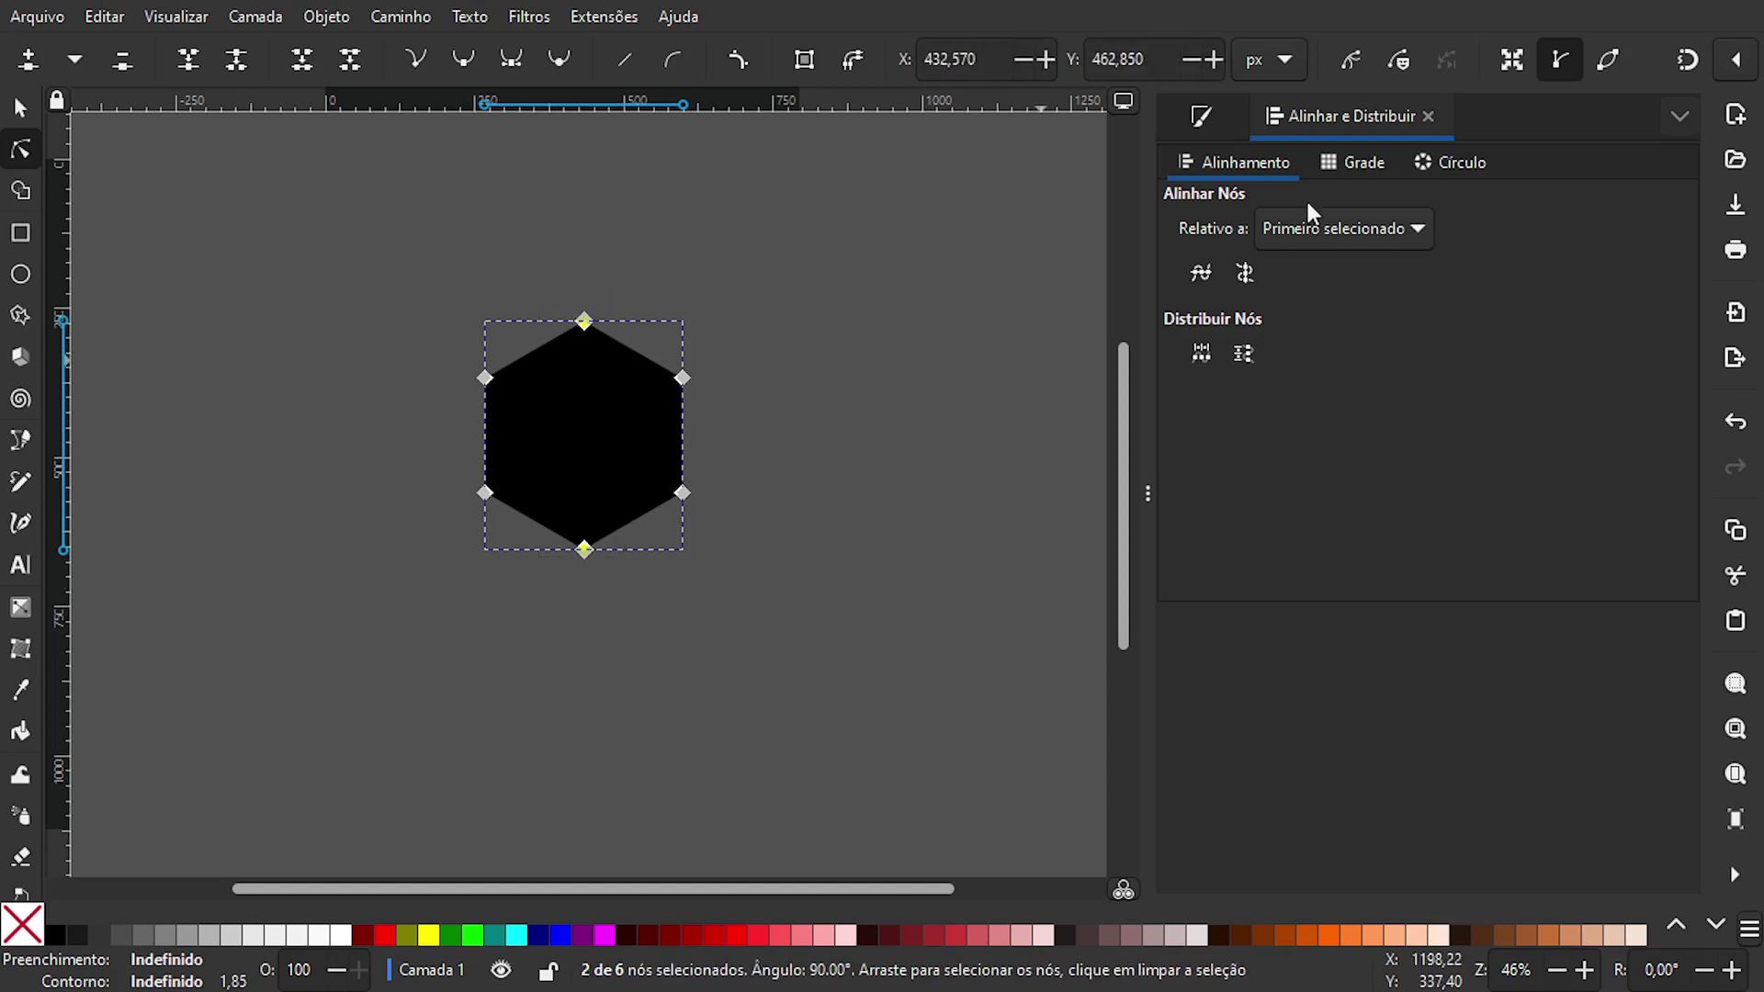
pyautogui.click(1513, 69)
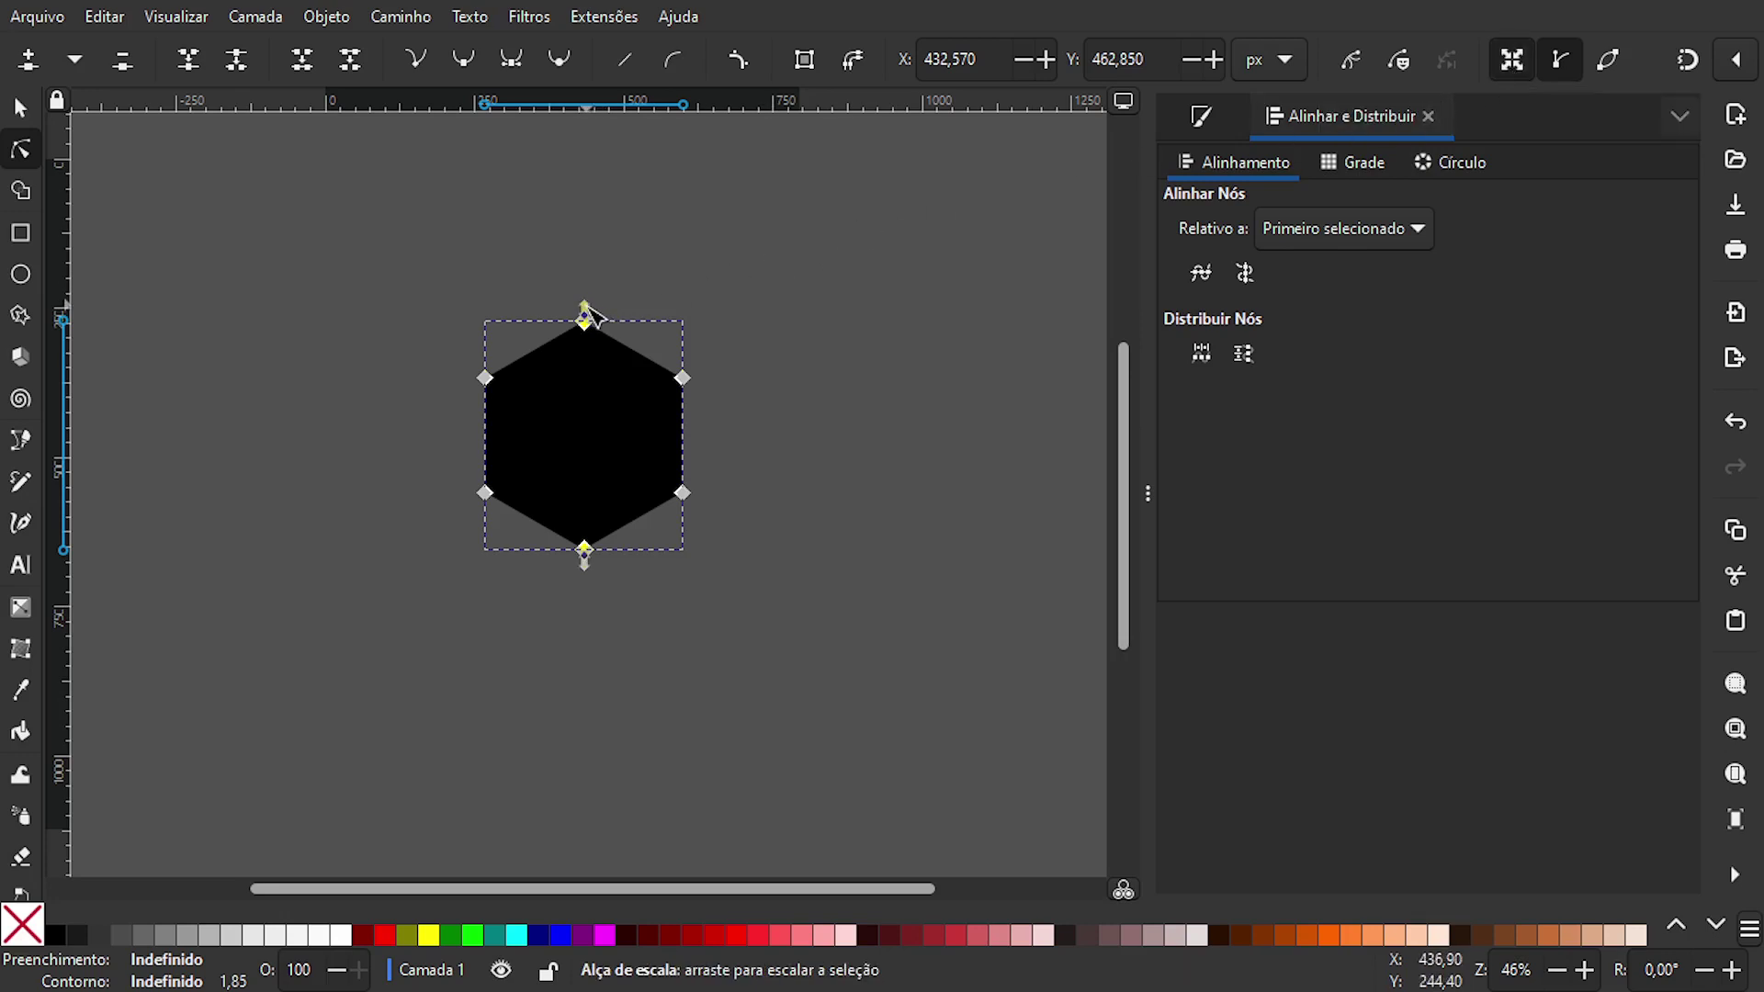
pyautogui.scroll(6, 595, 310)
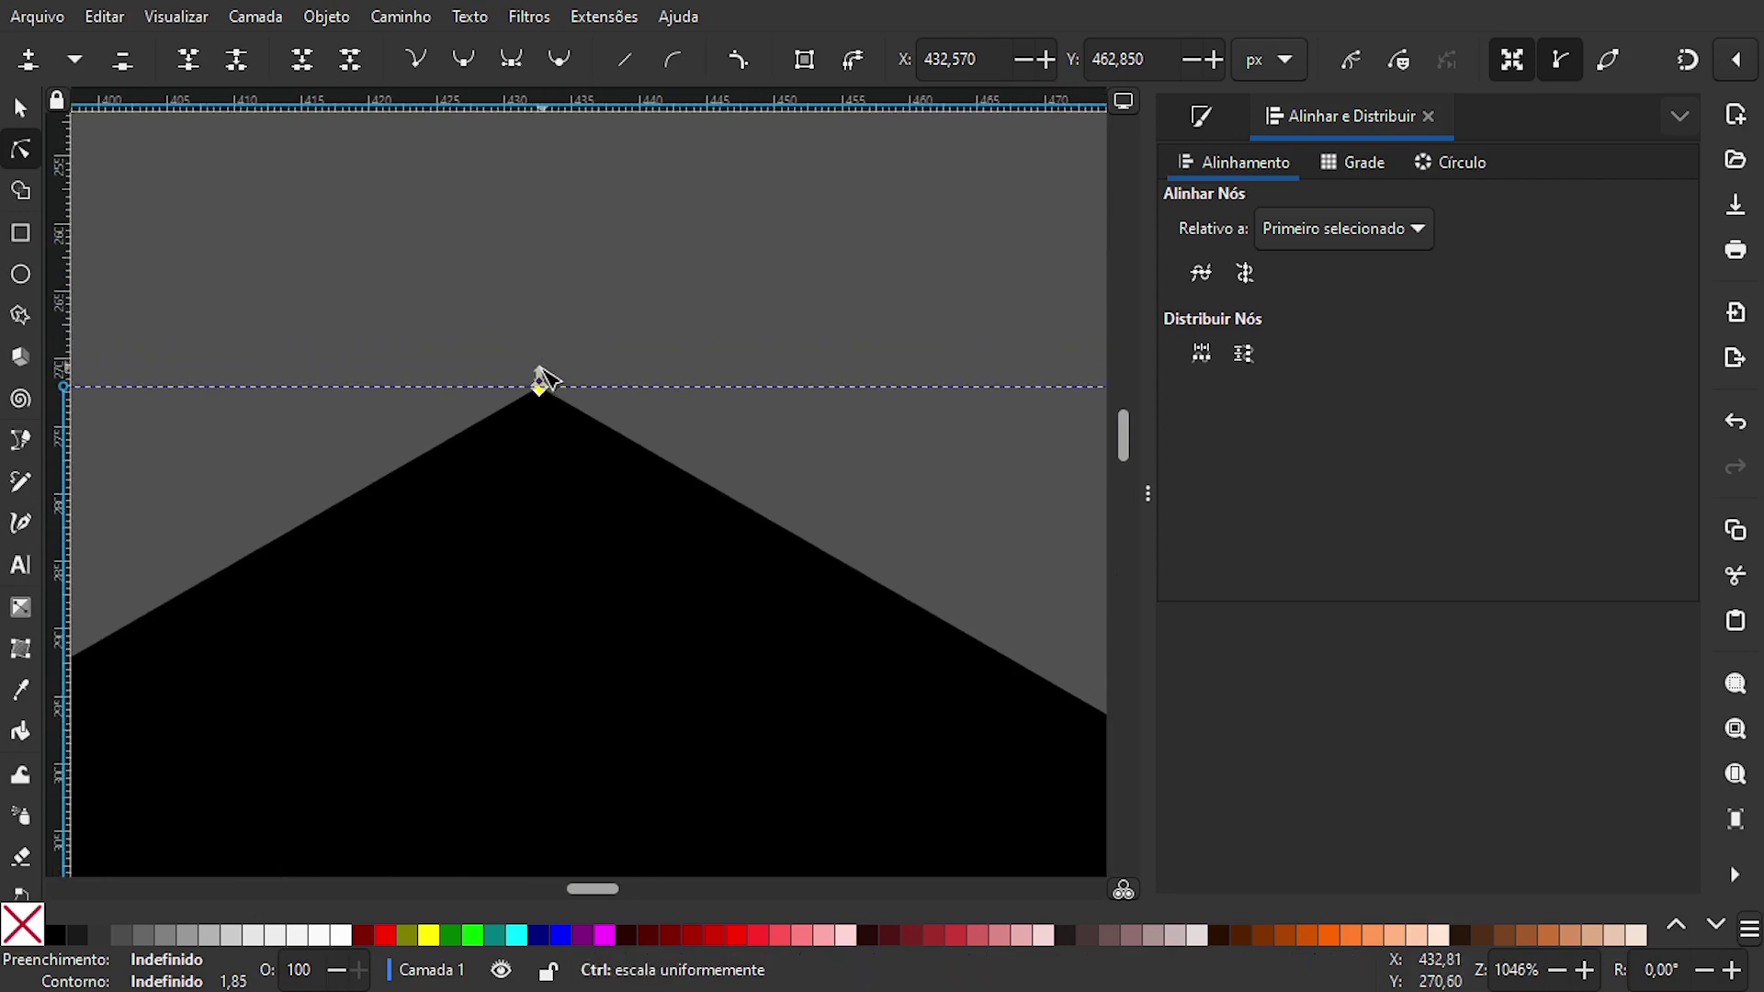
pyautogui.scroll(-2, 546, 382)
pyautogui.scroll(-2, 546, 382)
pyautogui.scroll(-1, 562, 369)
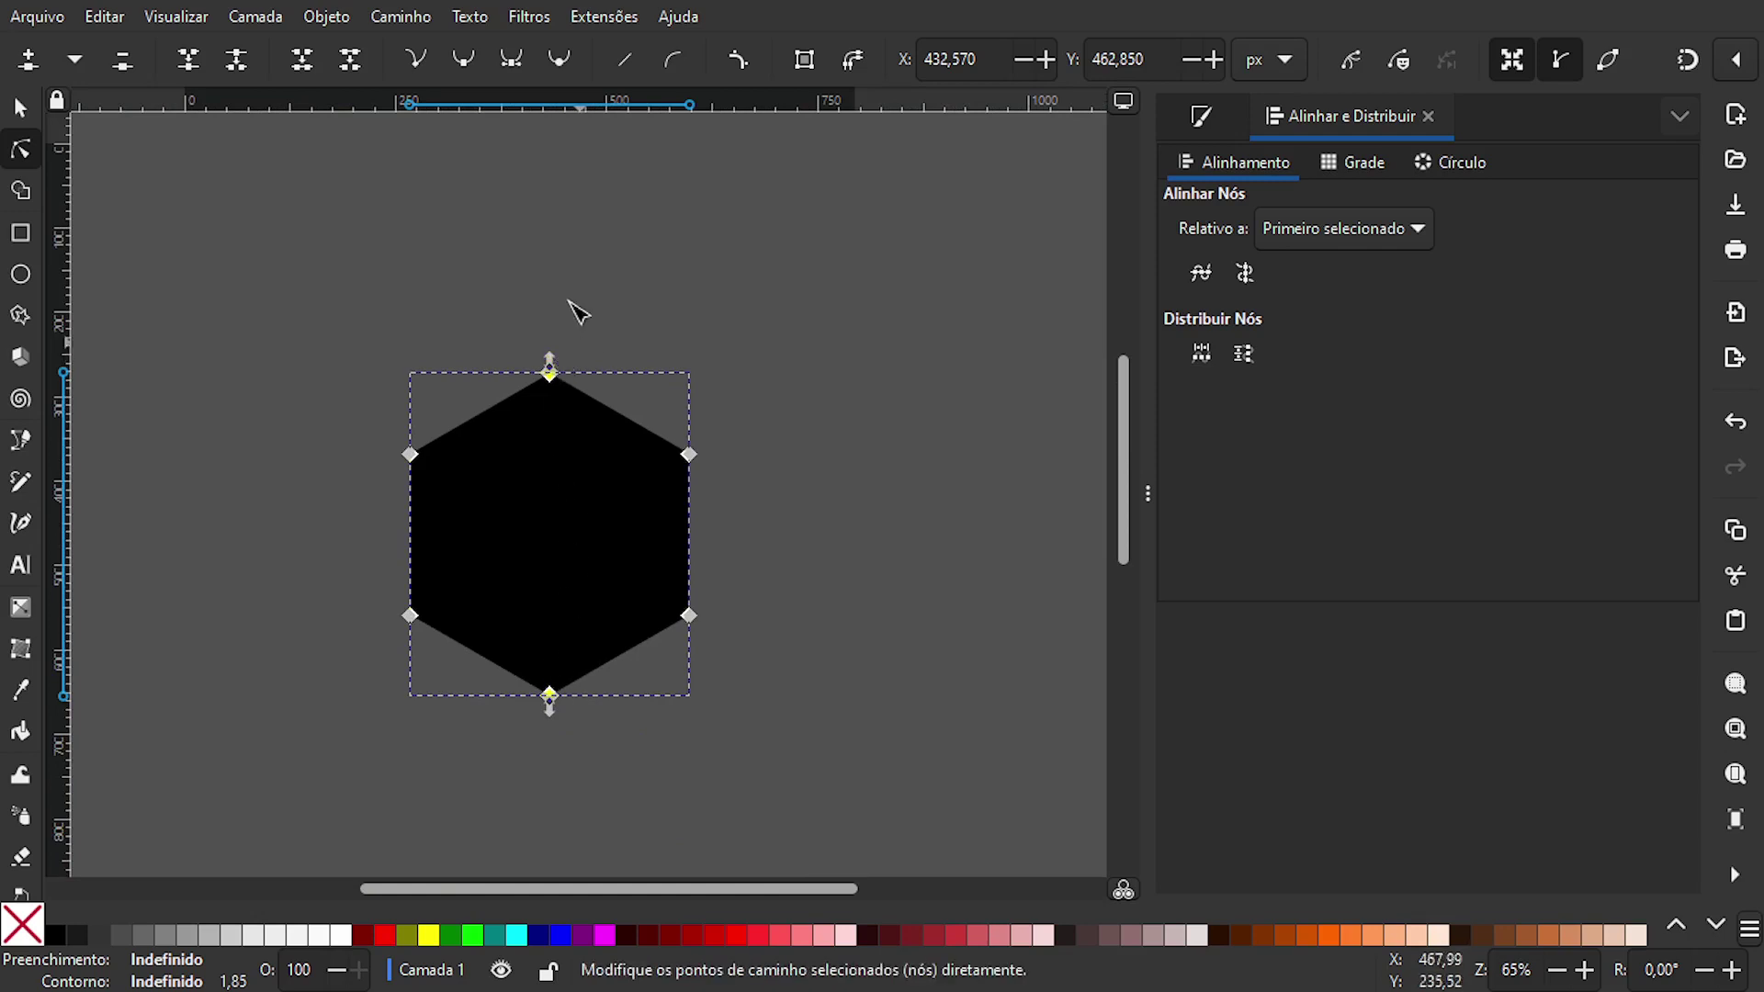
pyautogui.moveTo(551, 359); pyautogui.dragTo(552, 410)
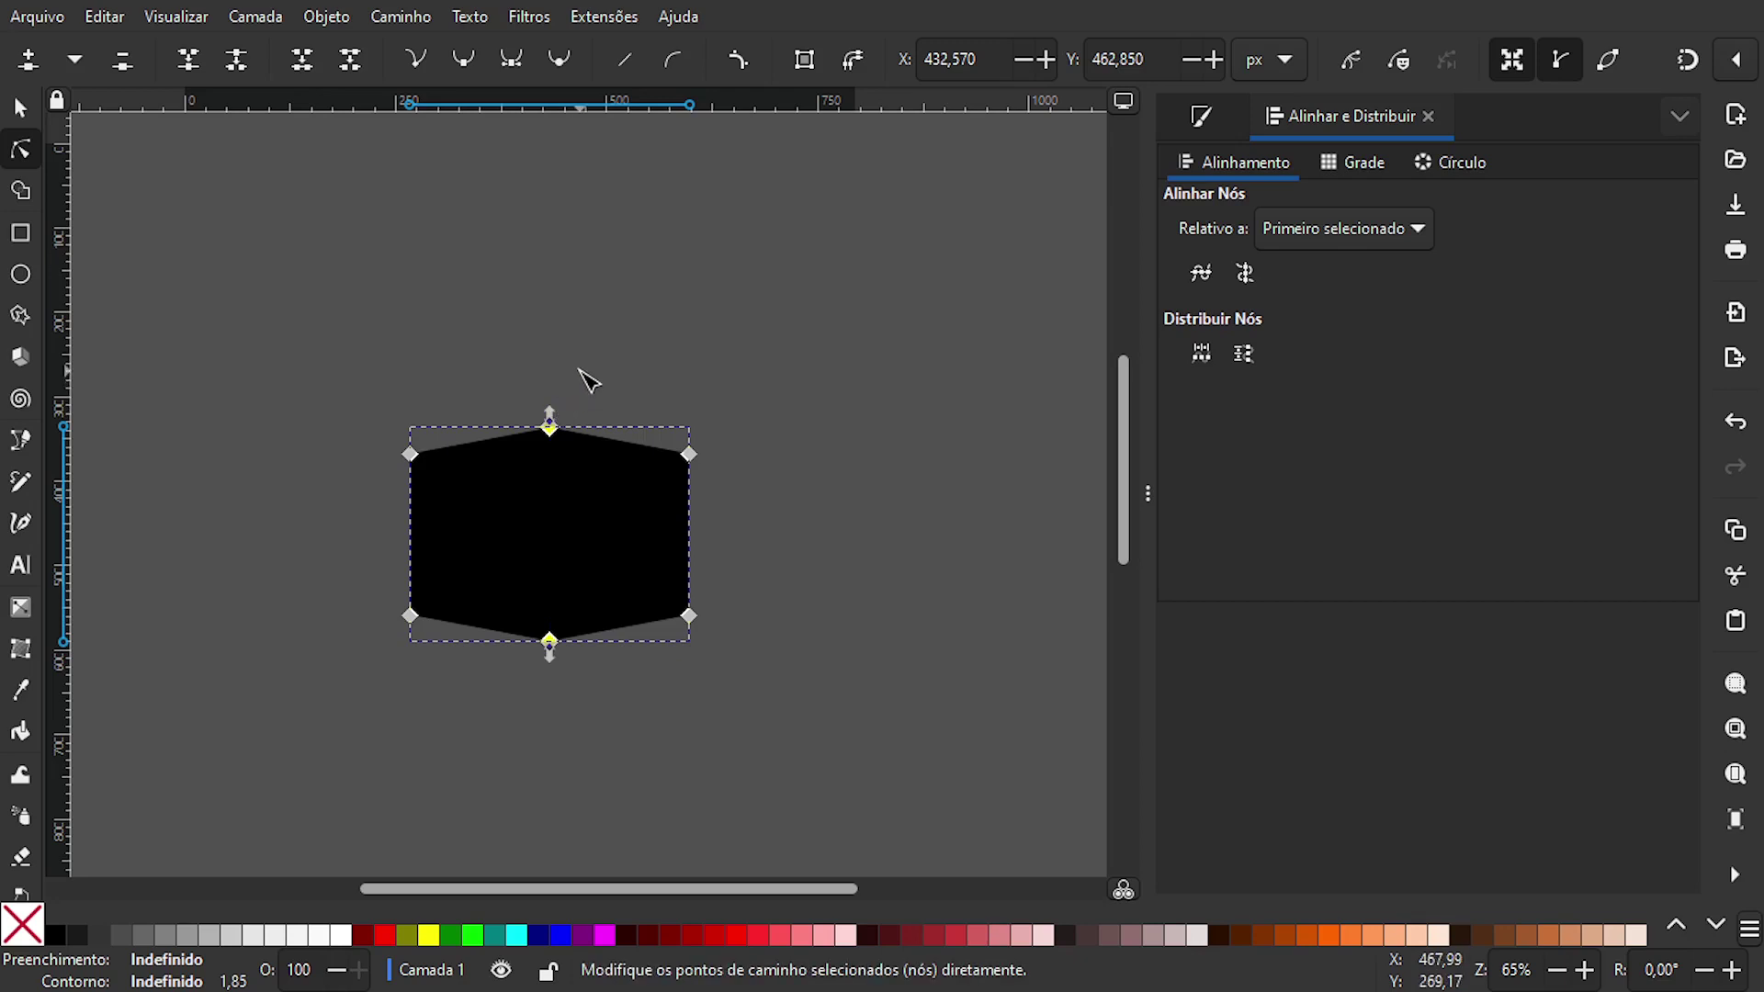
pyautogui.click(1512, 59)
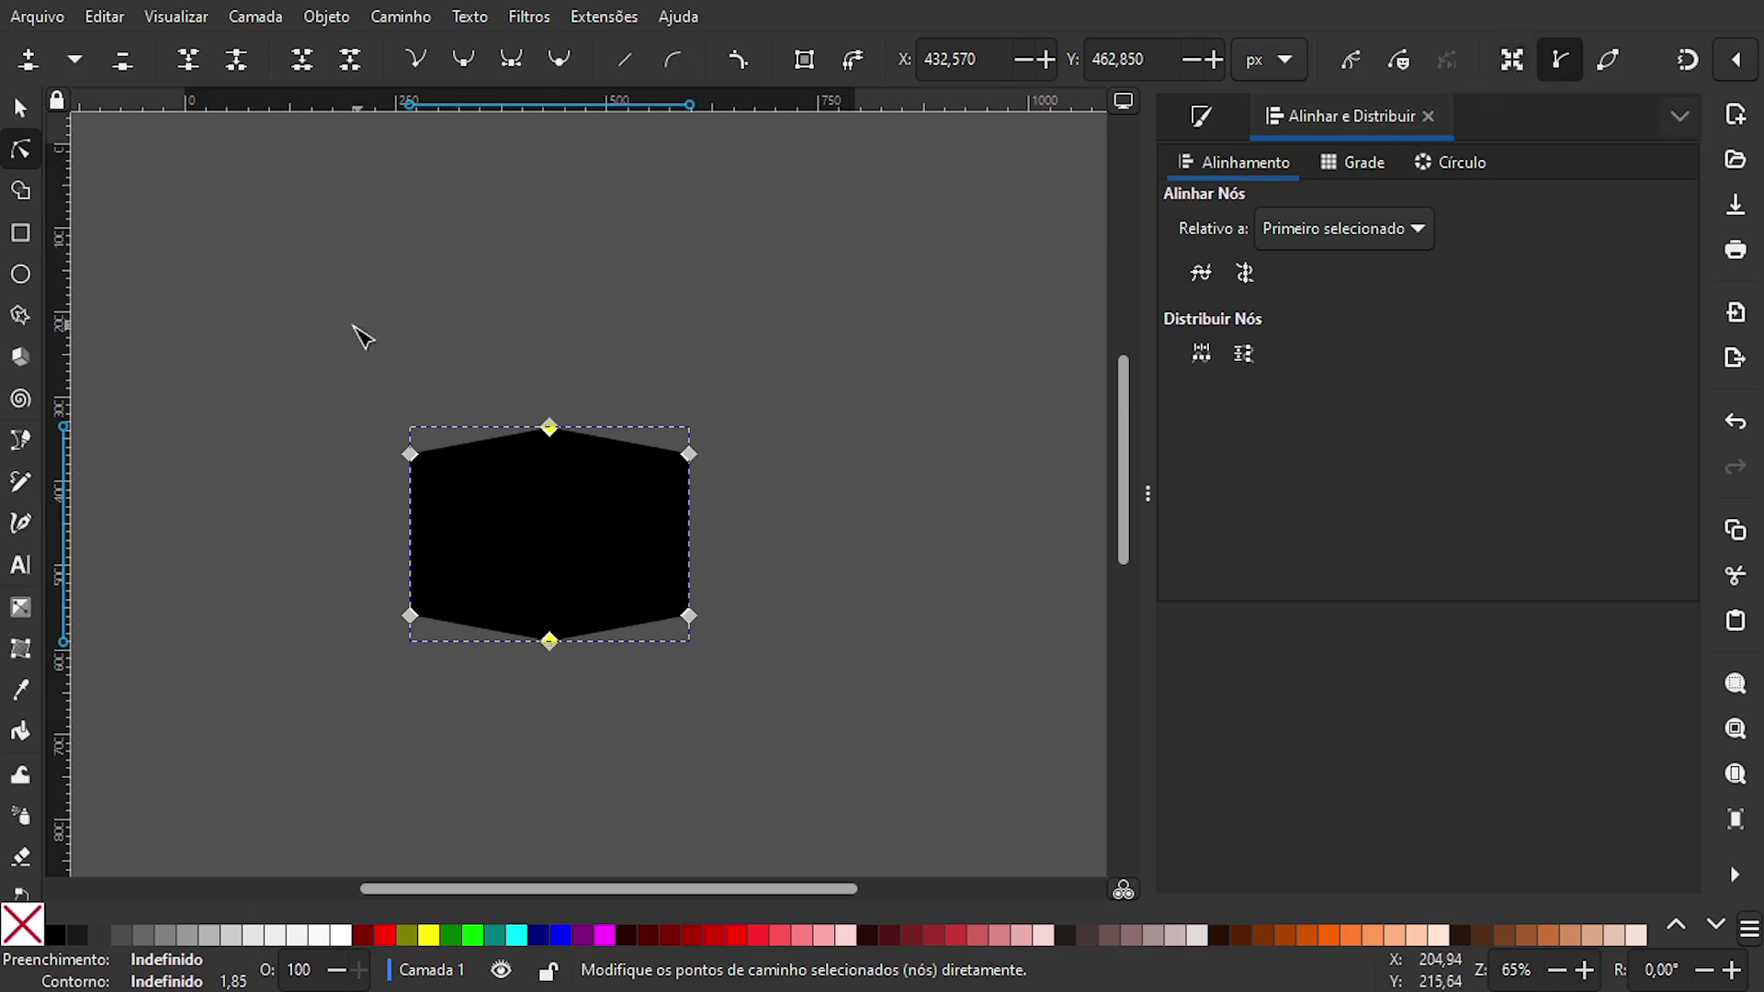
# - Move the hexagon's three upper nodes straight down by about 76 px to make the shape shorter
pyautogui.moveTo(301, 358); pyautogui.dragTo(732, 515)
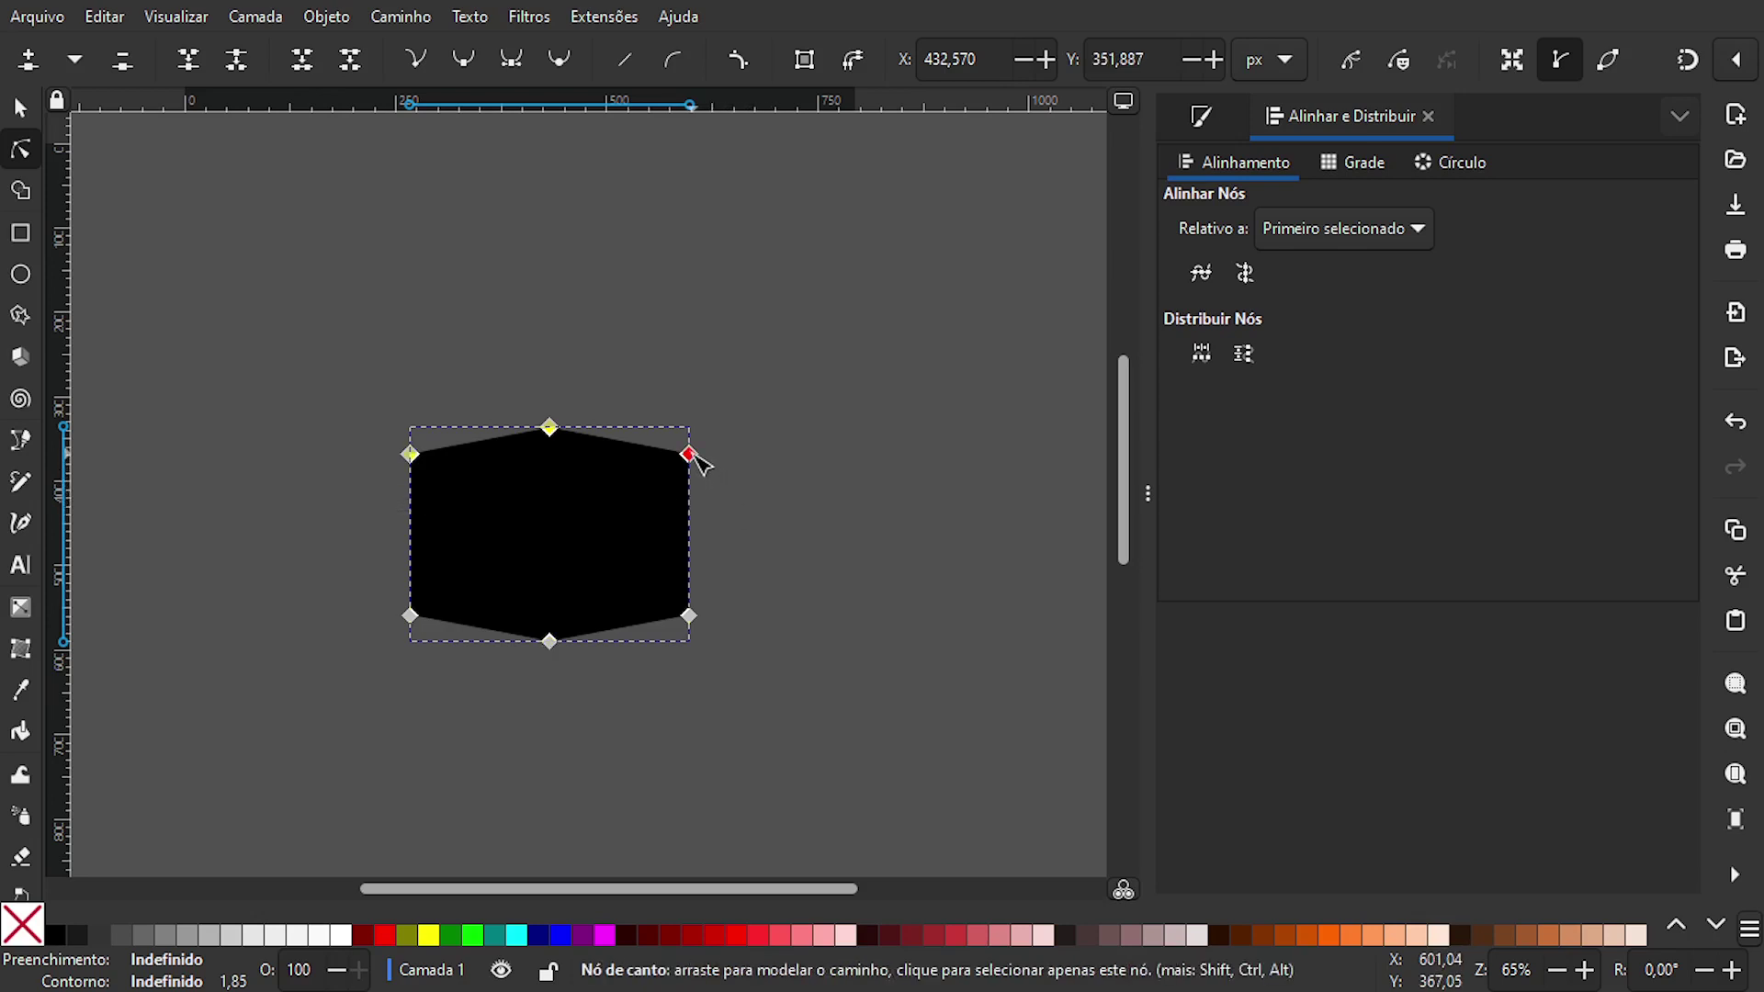
pyautogui.moveTo(690, 454); pyautogui.dragTo(691, 517)
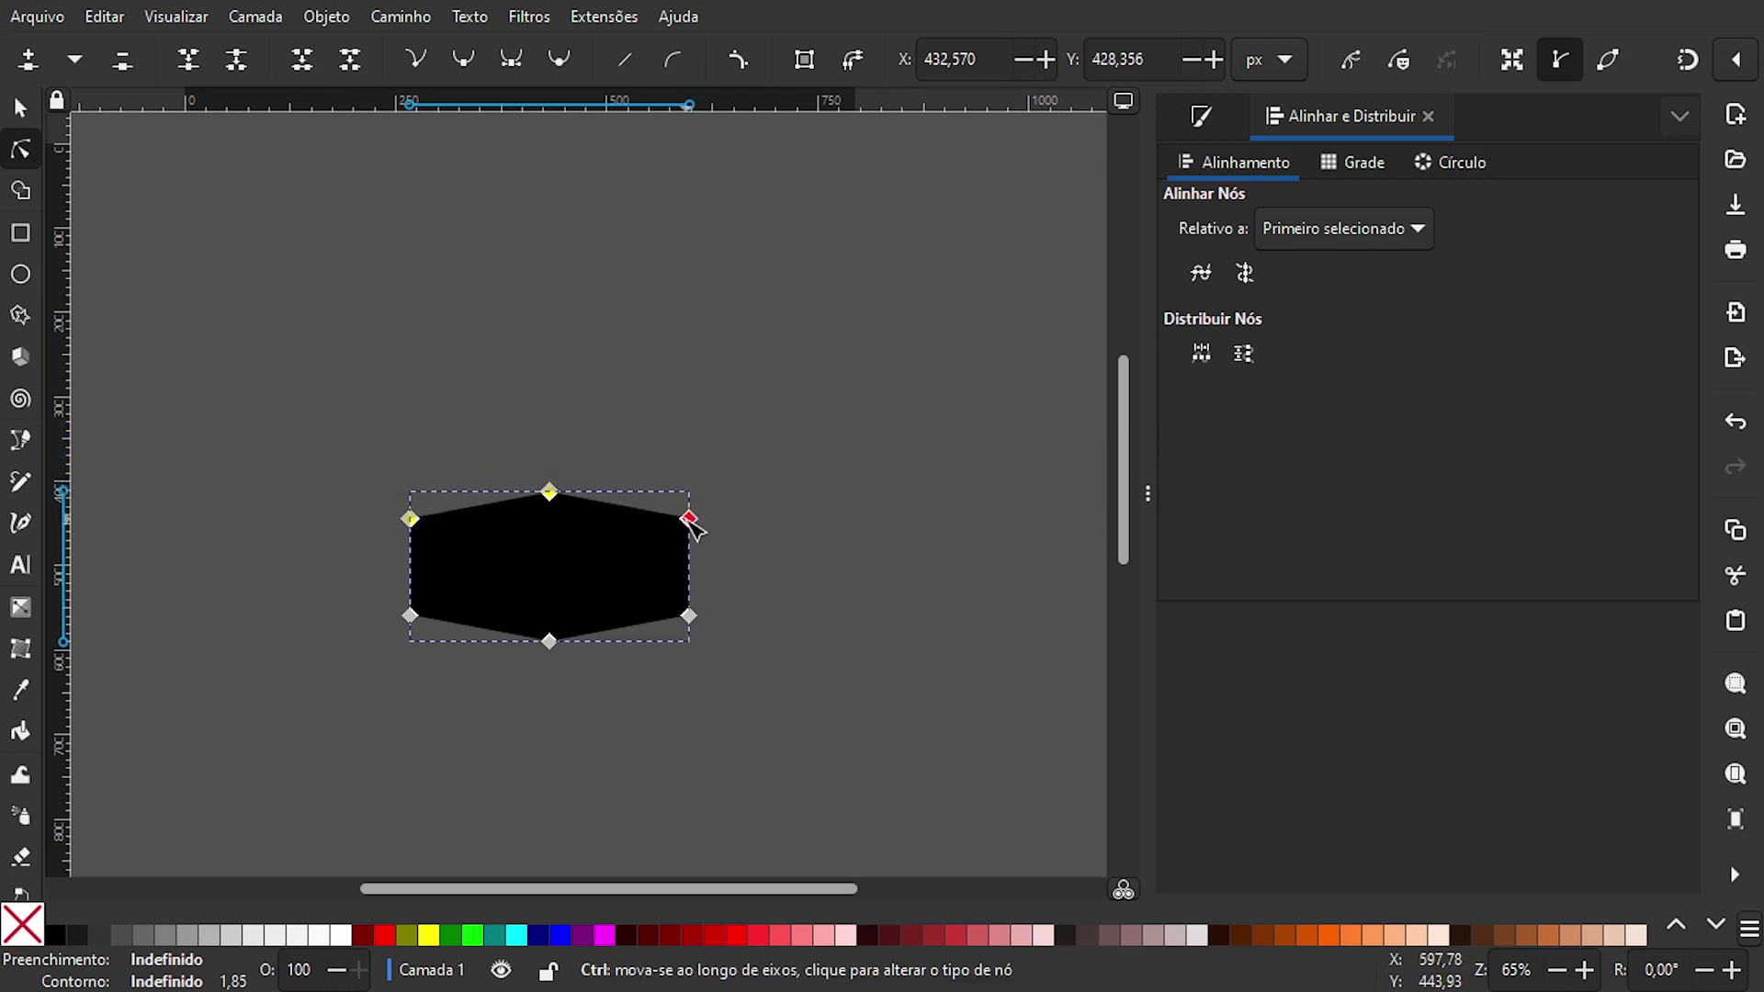
pyautogui.click(761, 583)
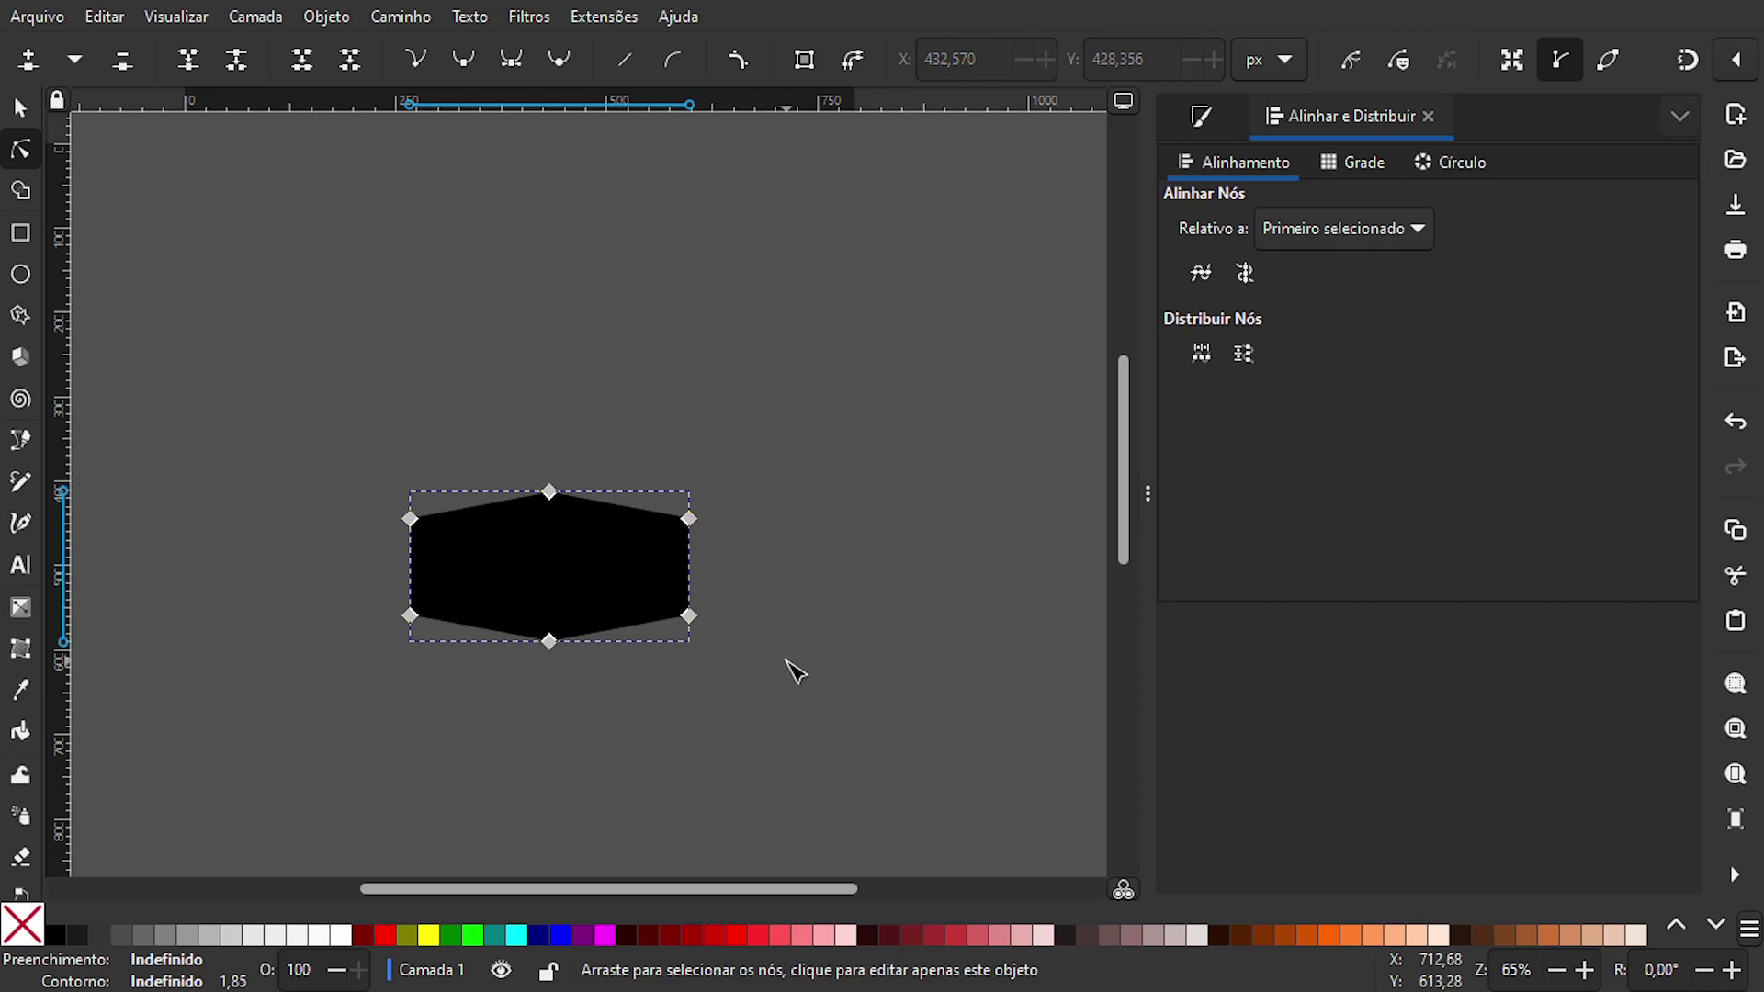
# - Add the Corners path effect to all six nodes of the shape and round every corner together
pyautogui.moveTo(788, 682); pyautogui.dragTo(347, 450)
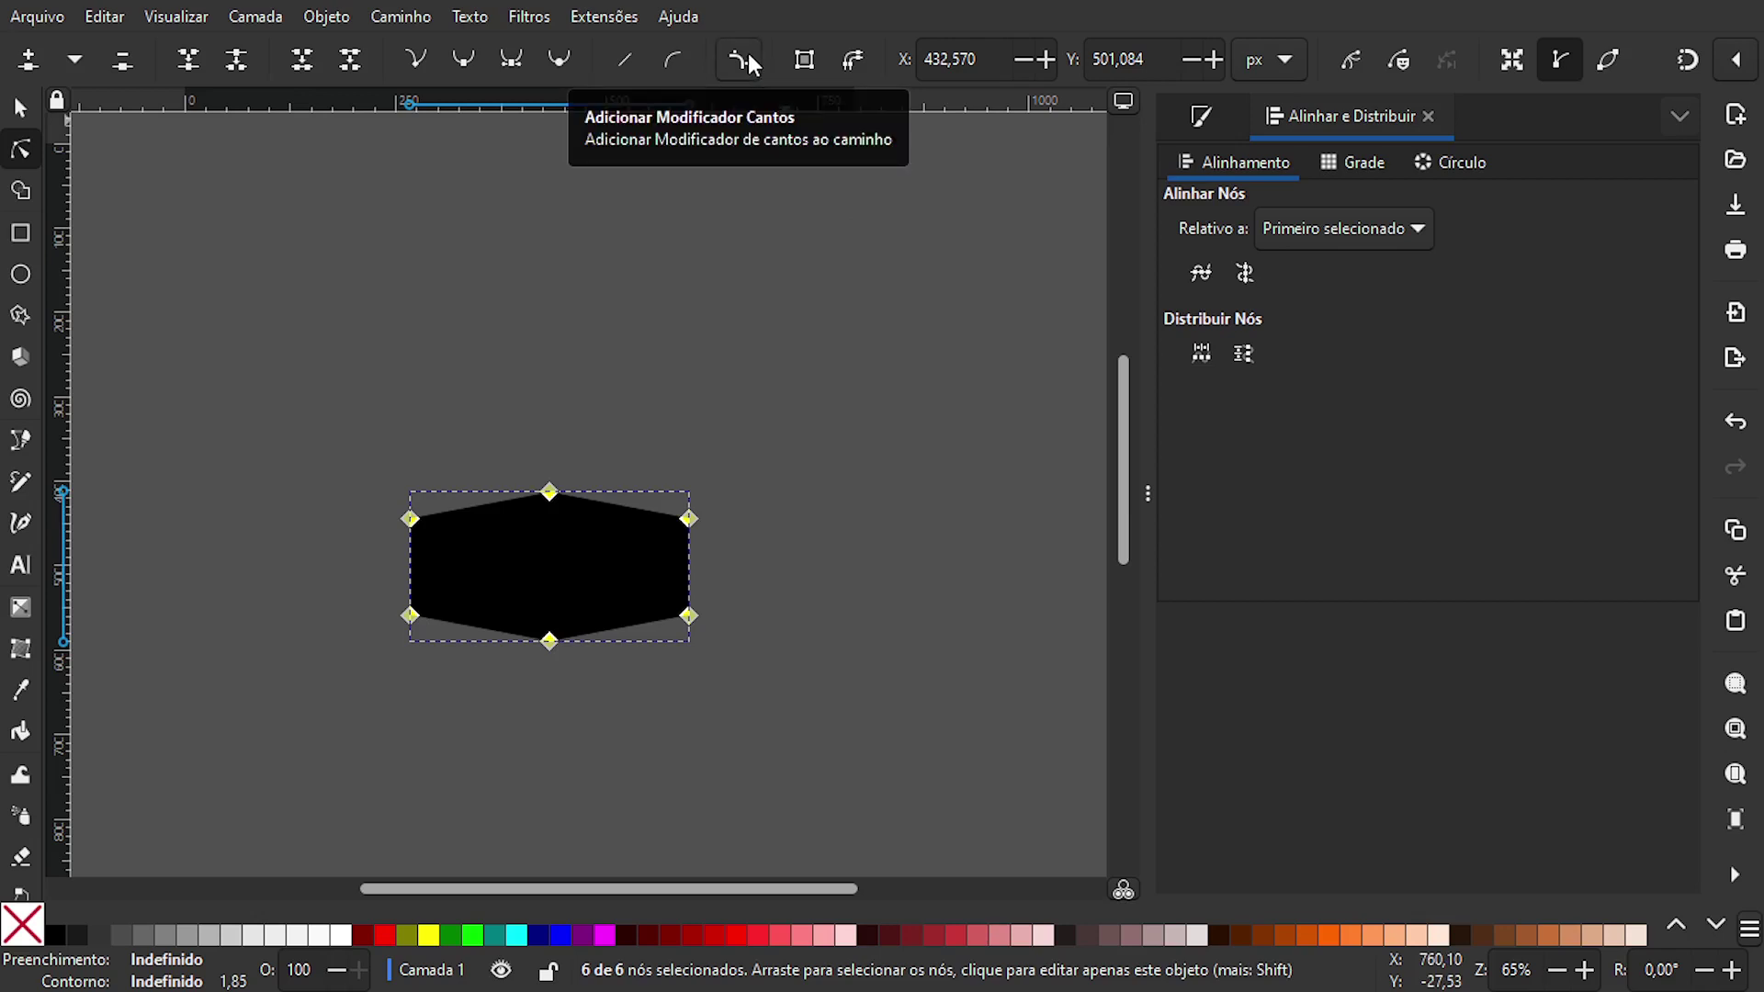
pyautogui.click(748, 55)
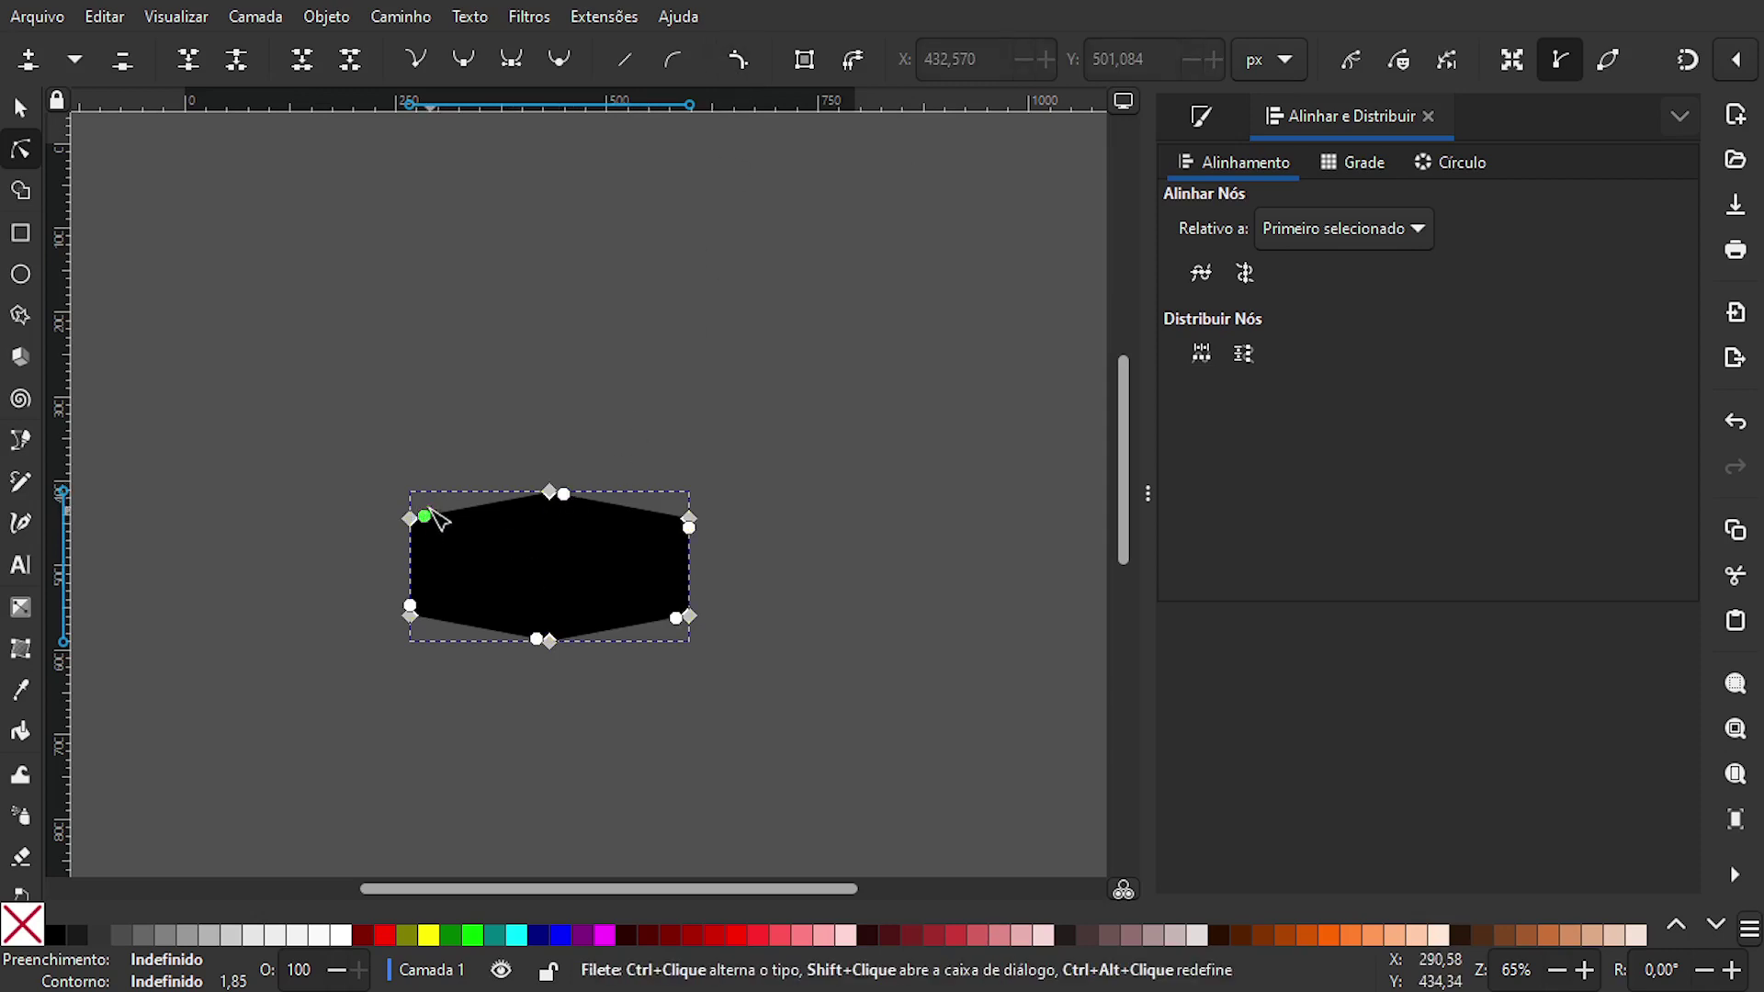
pyautogui.moveTo(326, 444); pyautogui.dragTo(780, 713)
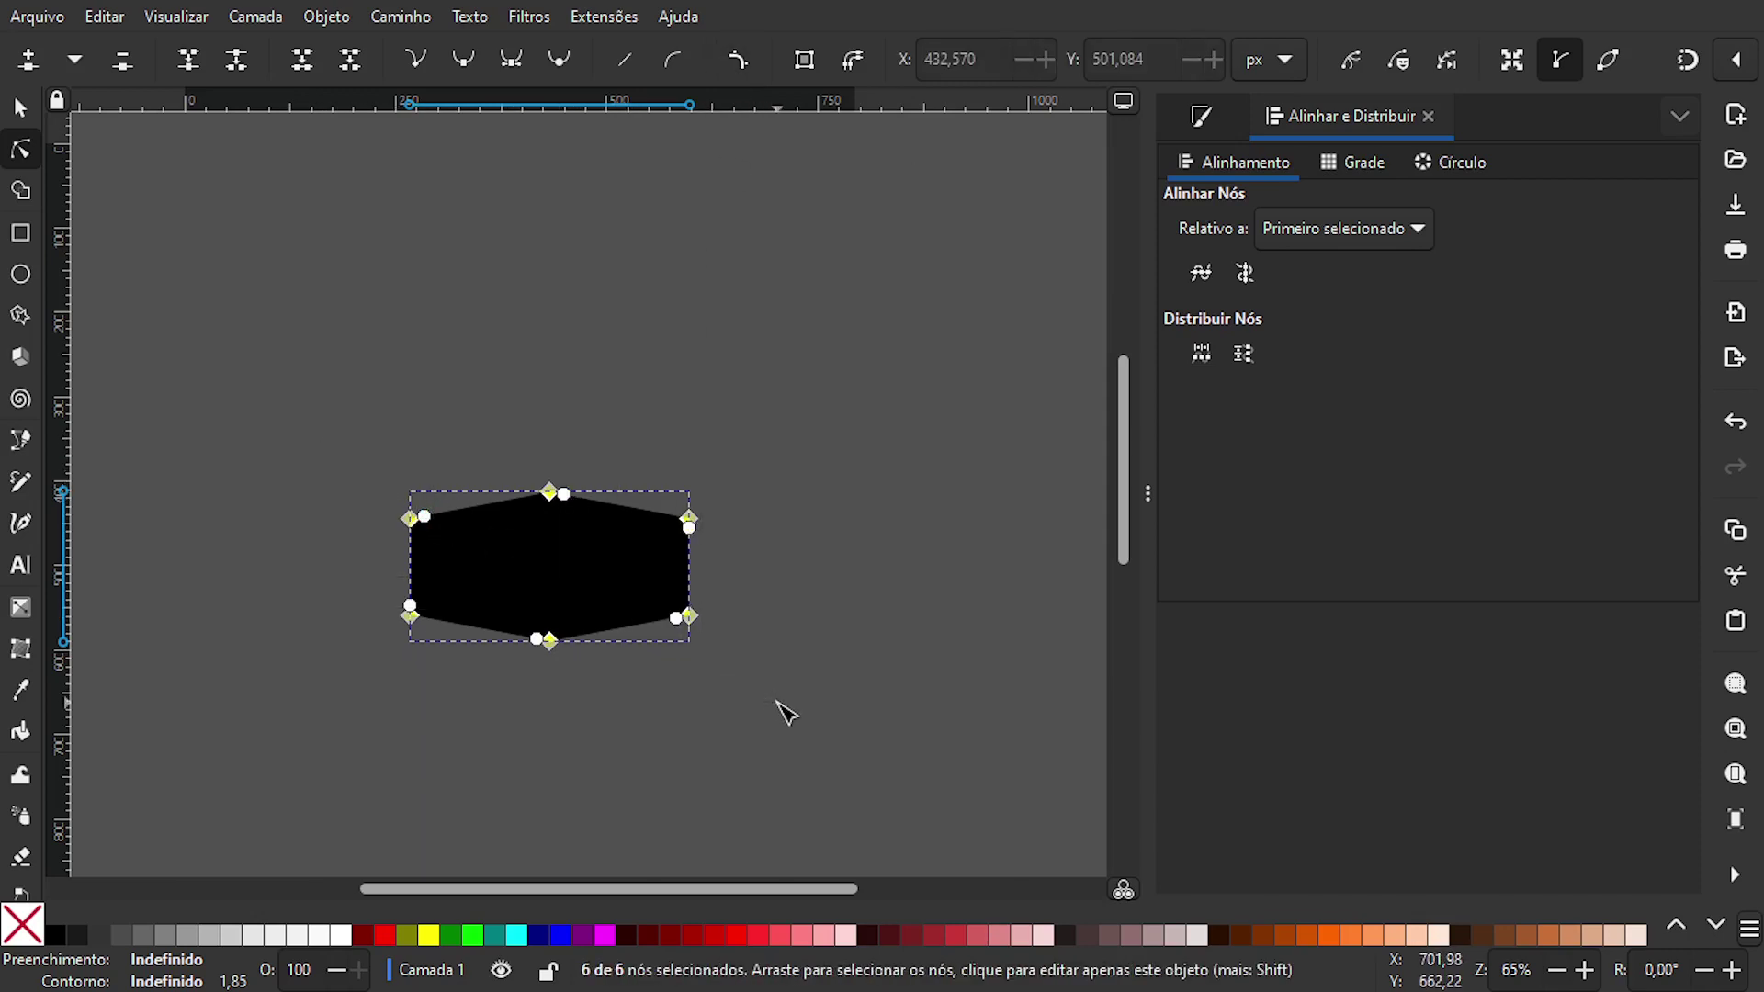
pyautogui.moveTo(300, 420); pyautogui.dragTo(780, 694)
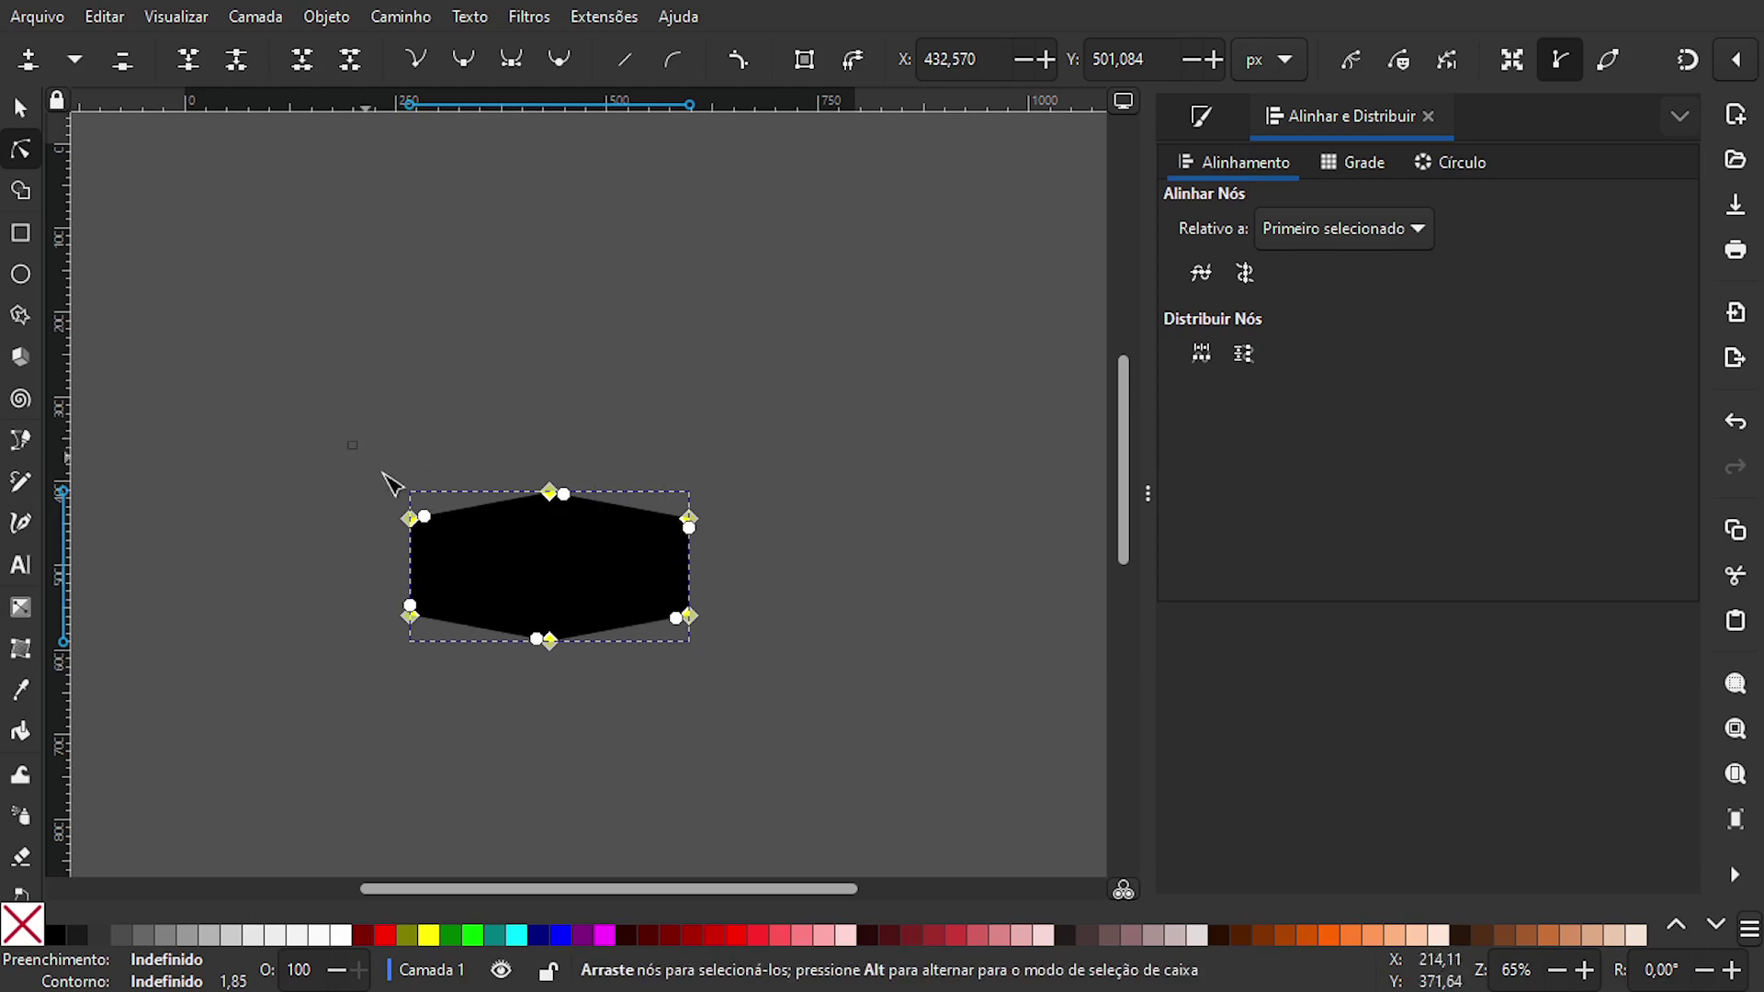
pyautogui.moveTo(347, 441); pyautogui.dragTo(787, 717)
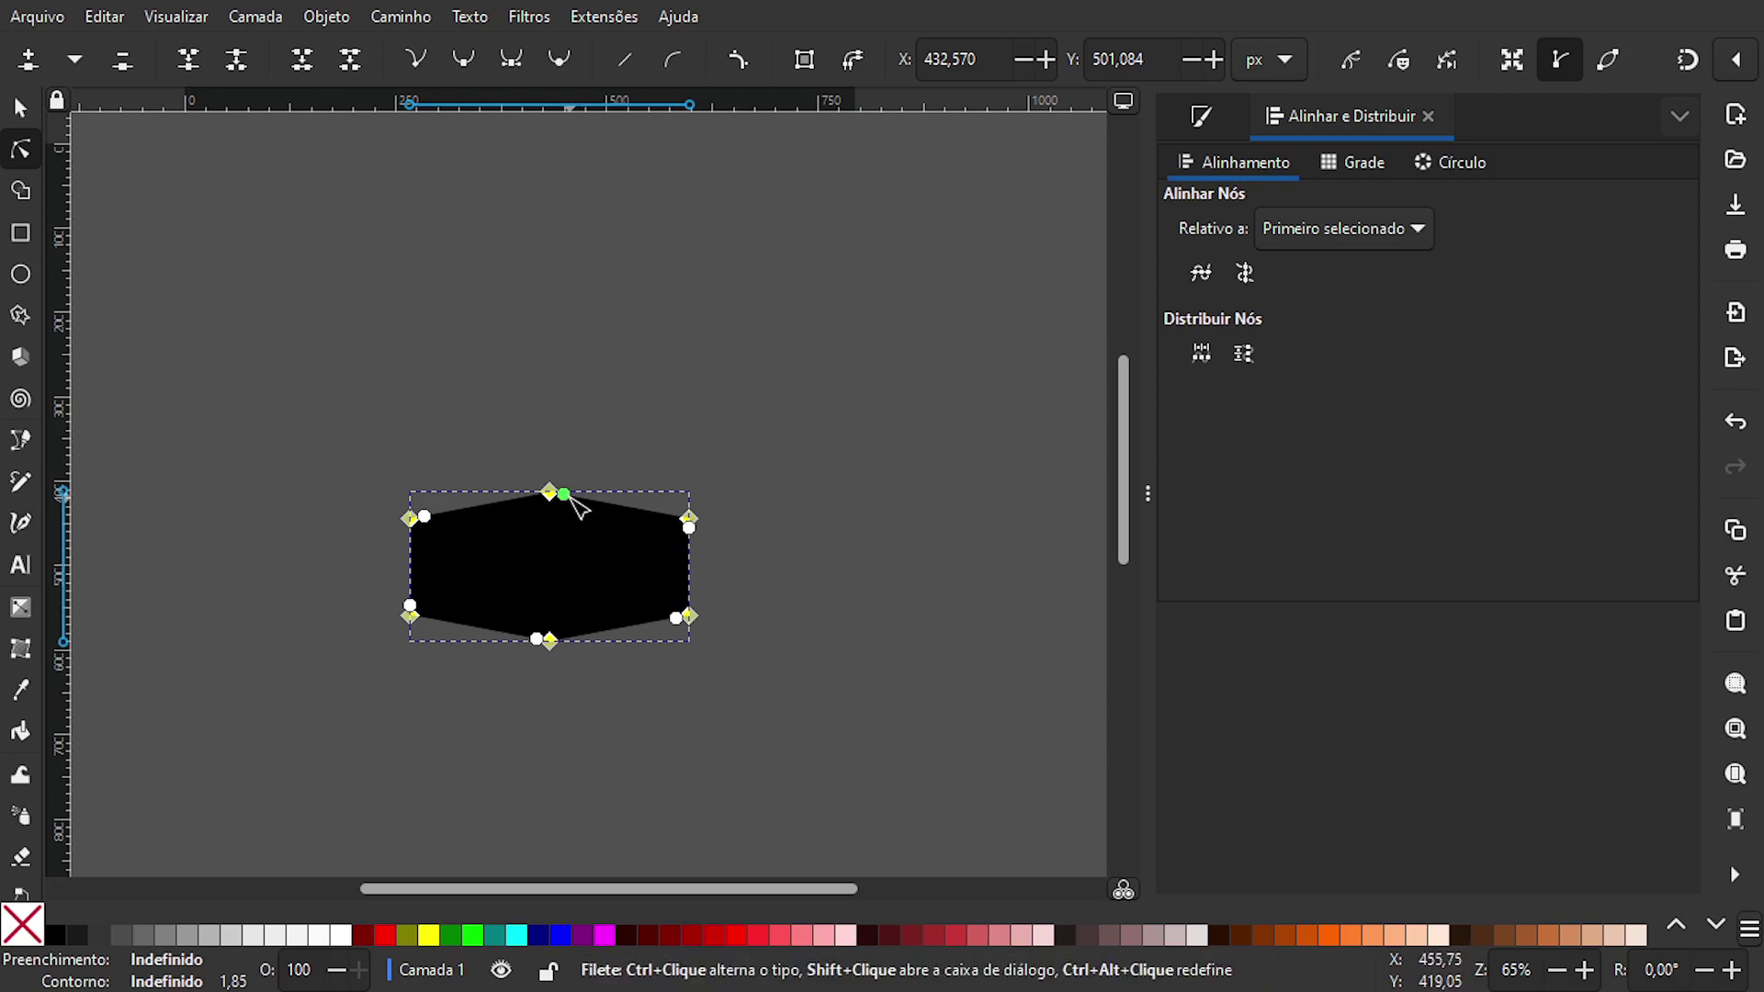
pyautogui.moveTo(572, 501); pyautogui.dragTo(582, 510)
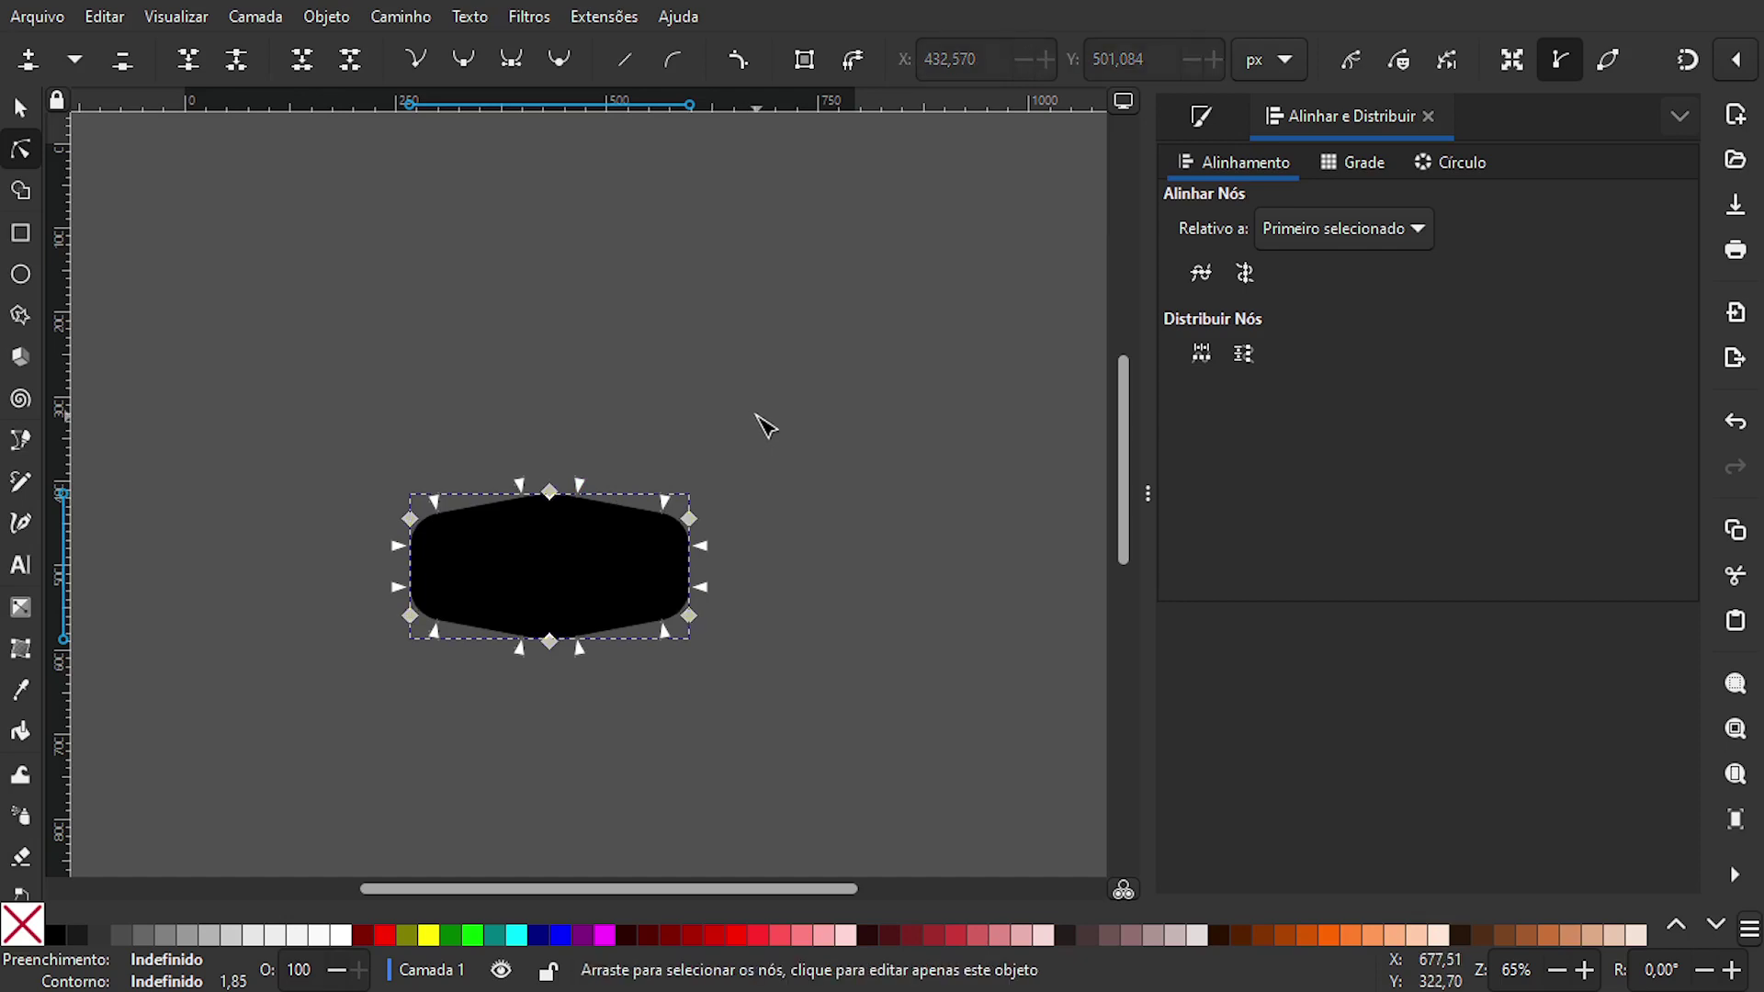
pyautogui.click(756, 414)
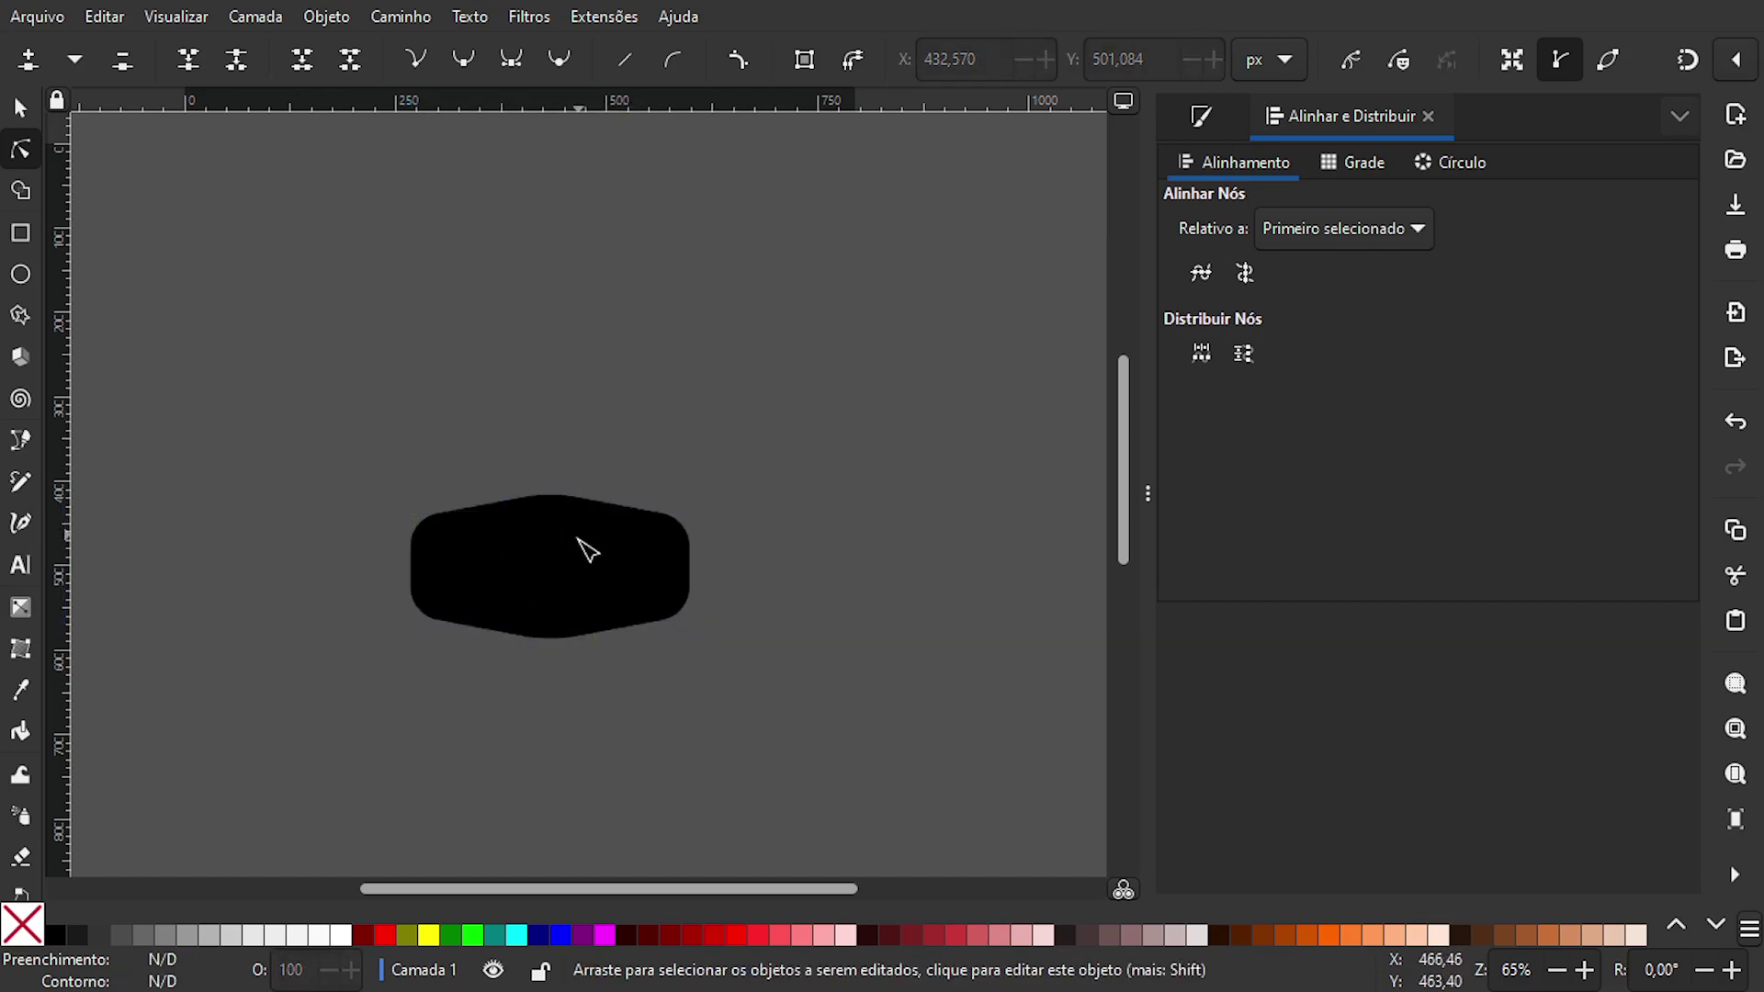
# - Convert the rounded shape to a path so its corner effect becomes permanent
pyautogui.click(608, 545)
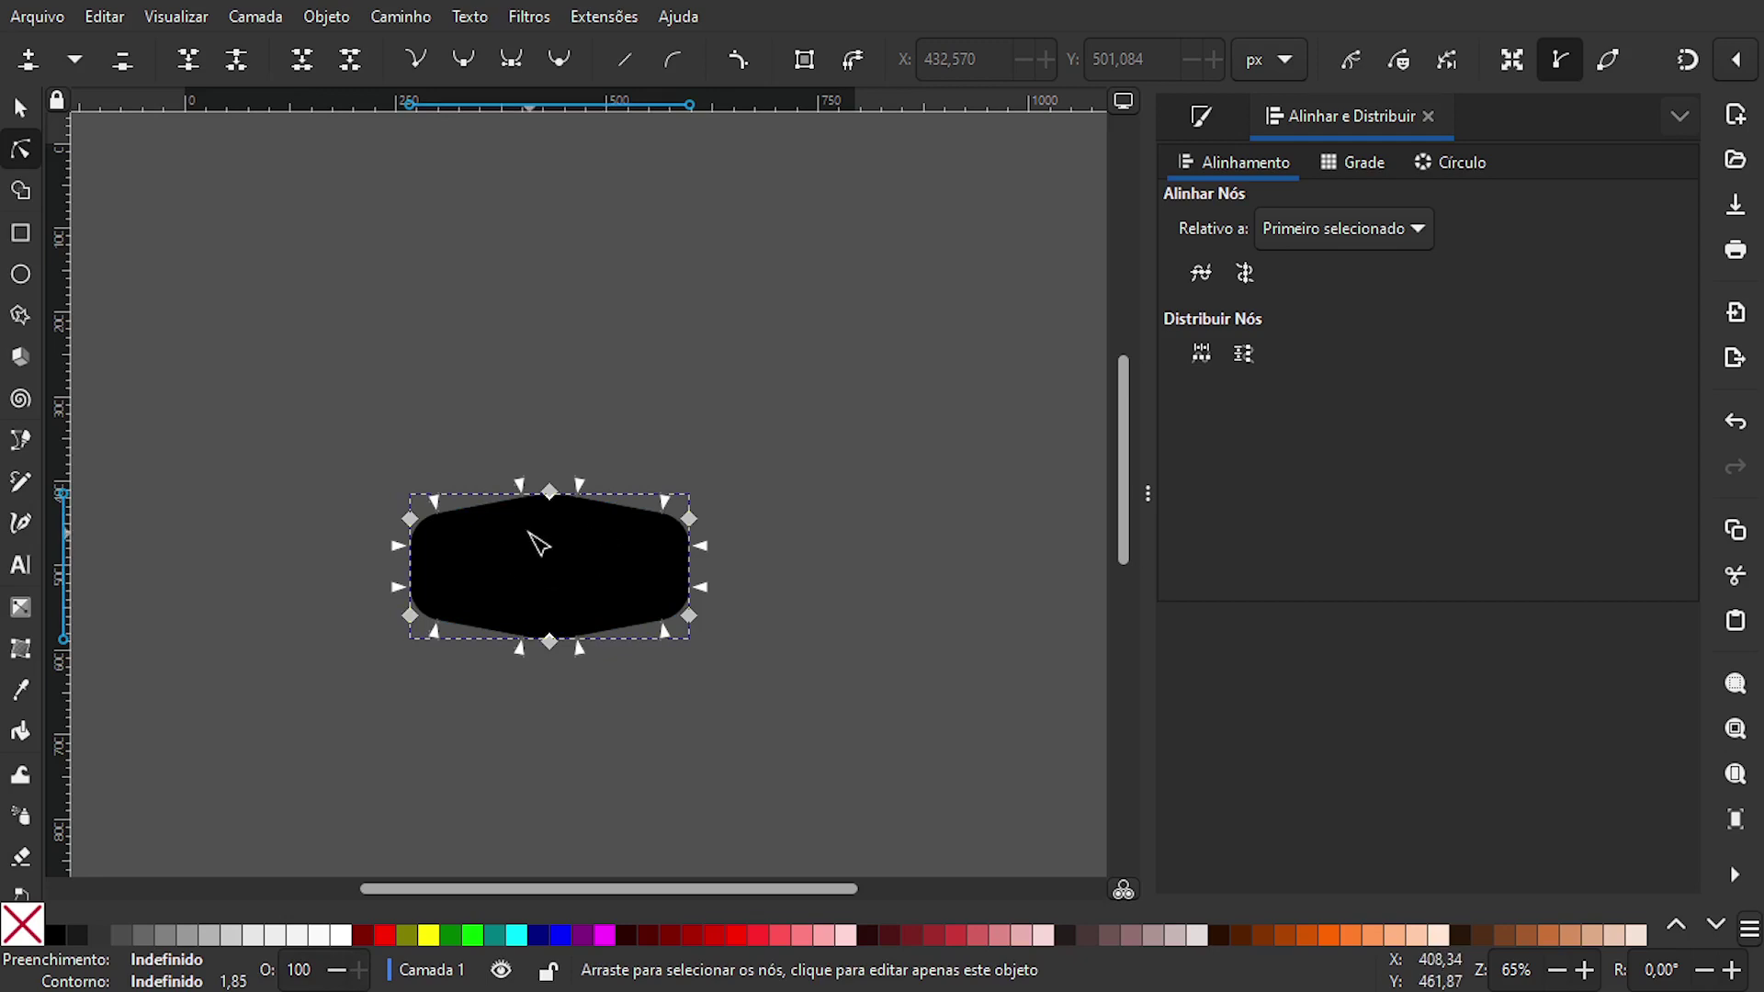
pyautogui.click(409, 16)
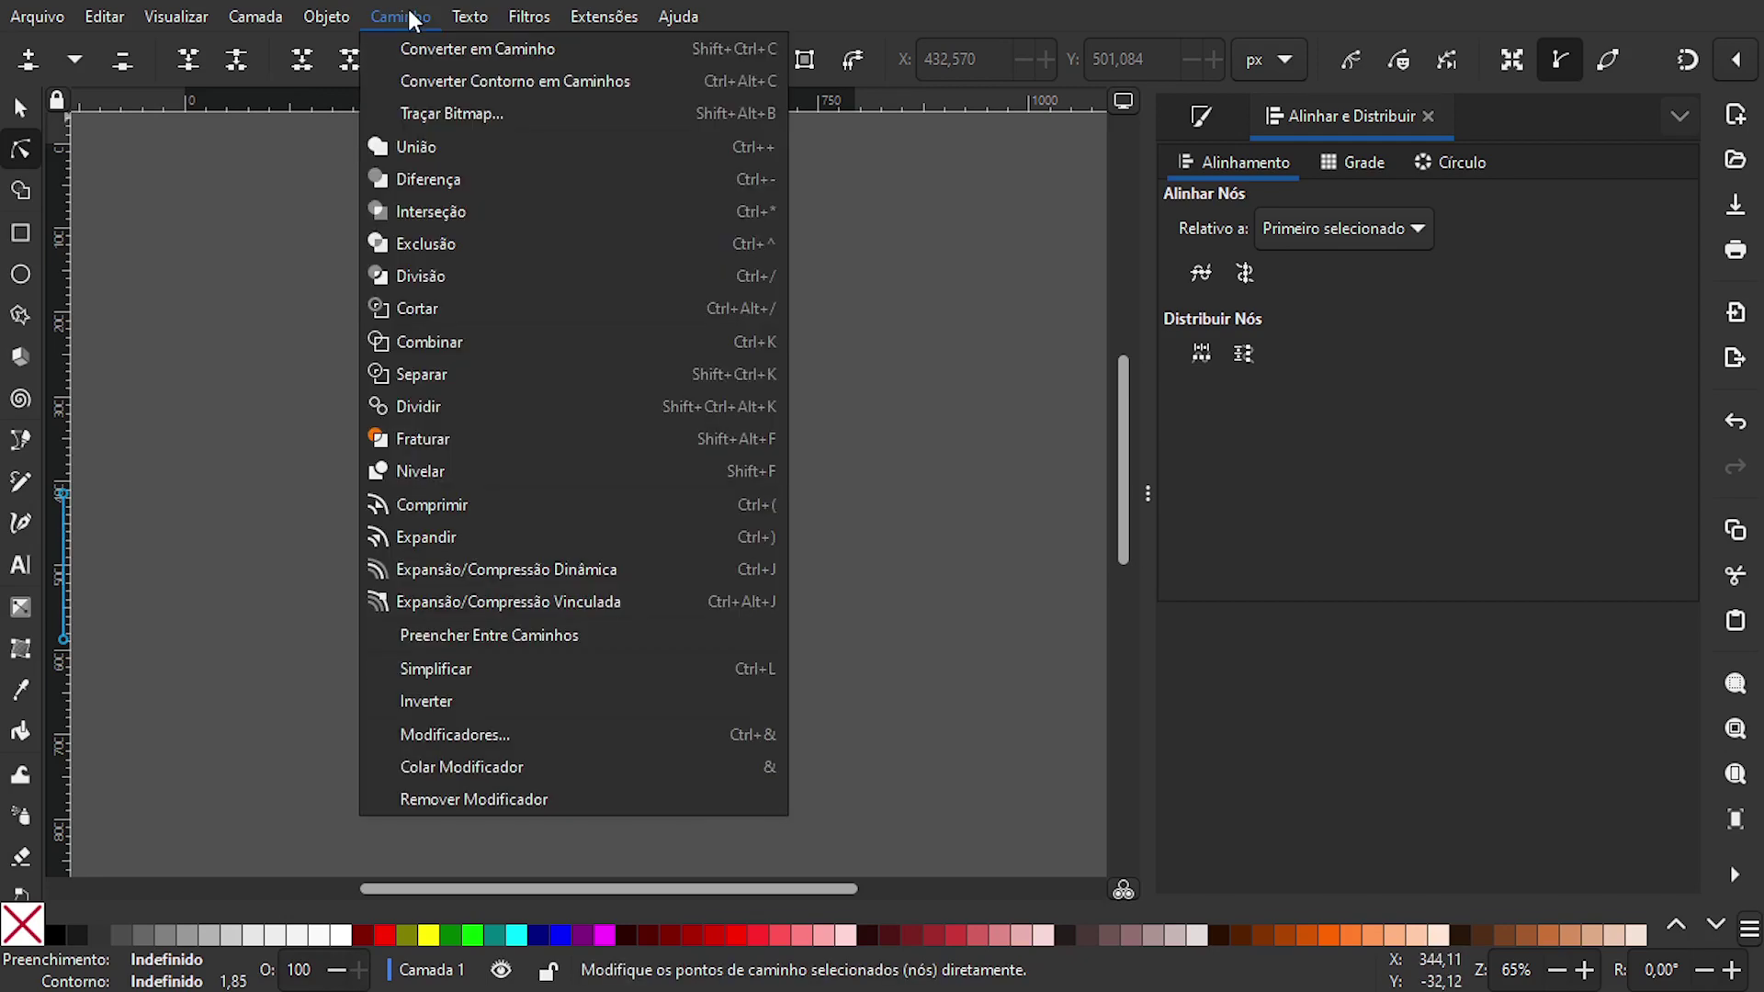
pyautogui.click(423, 48)
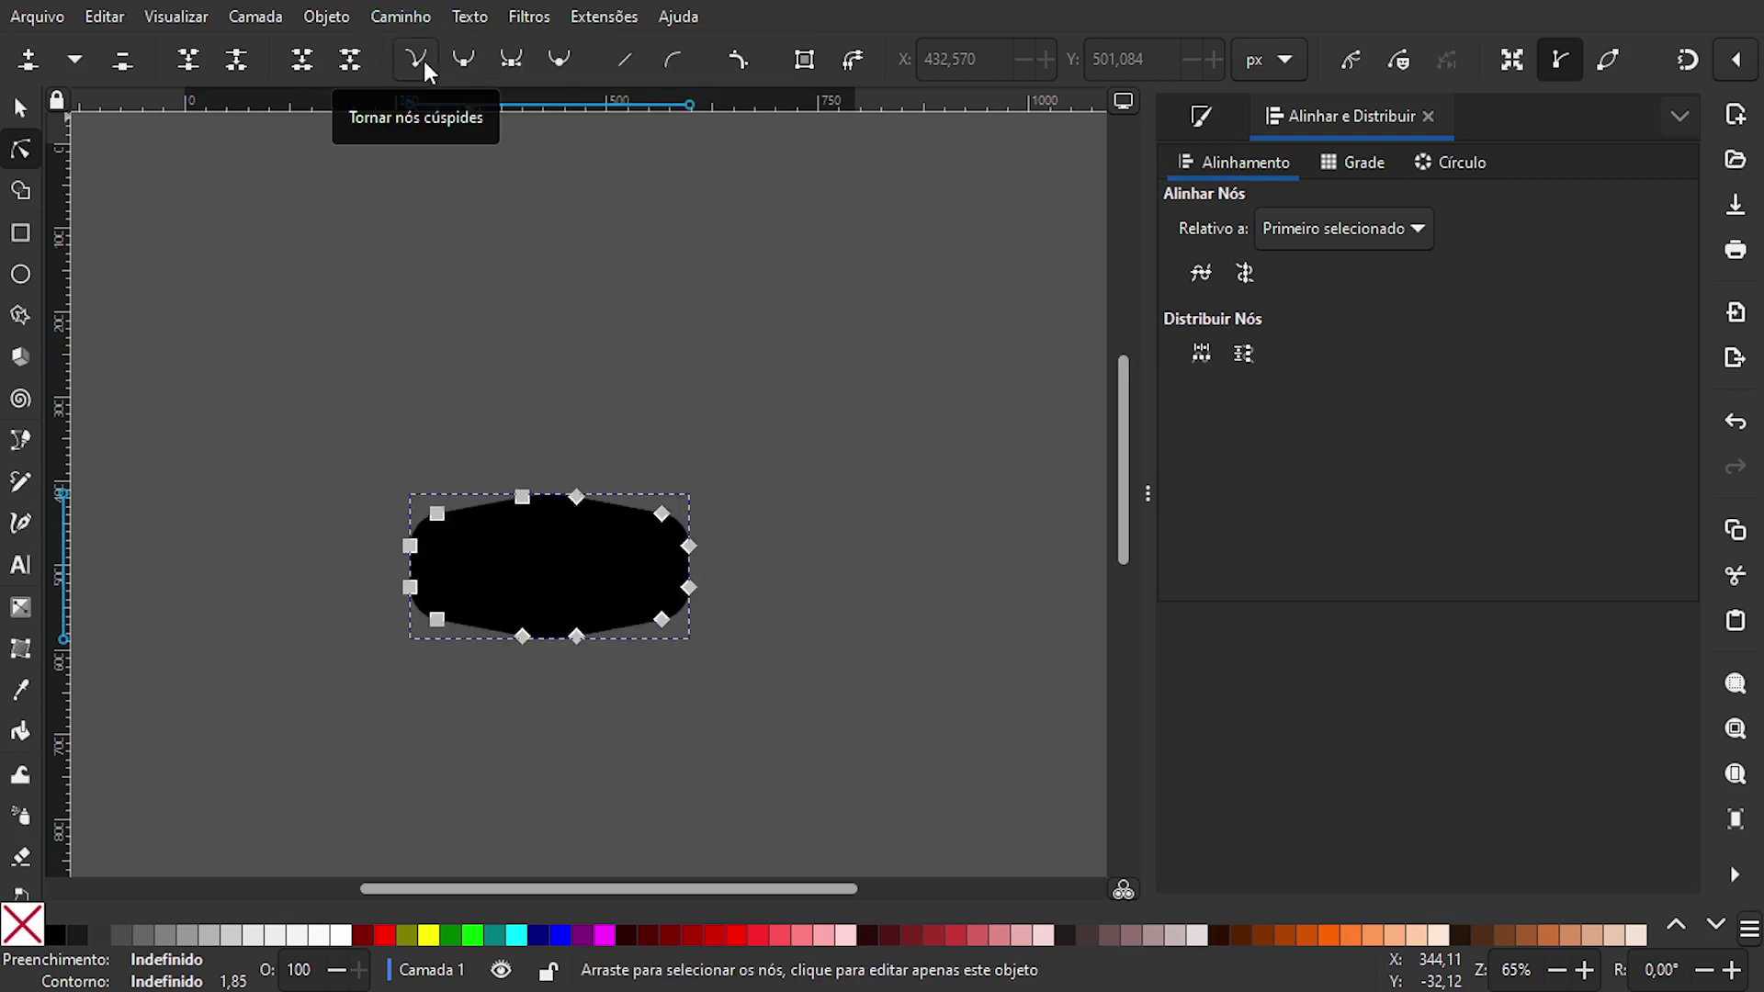
# - Move the rounded black shape up and slightly left, to about X 234 px, Y 318 px
pyautogui.click(26, 110)
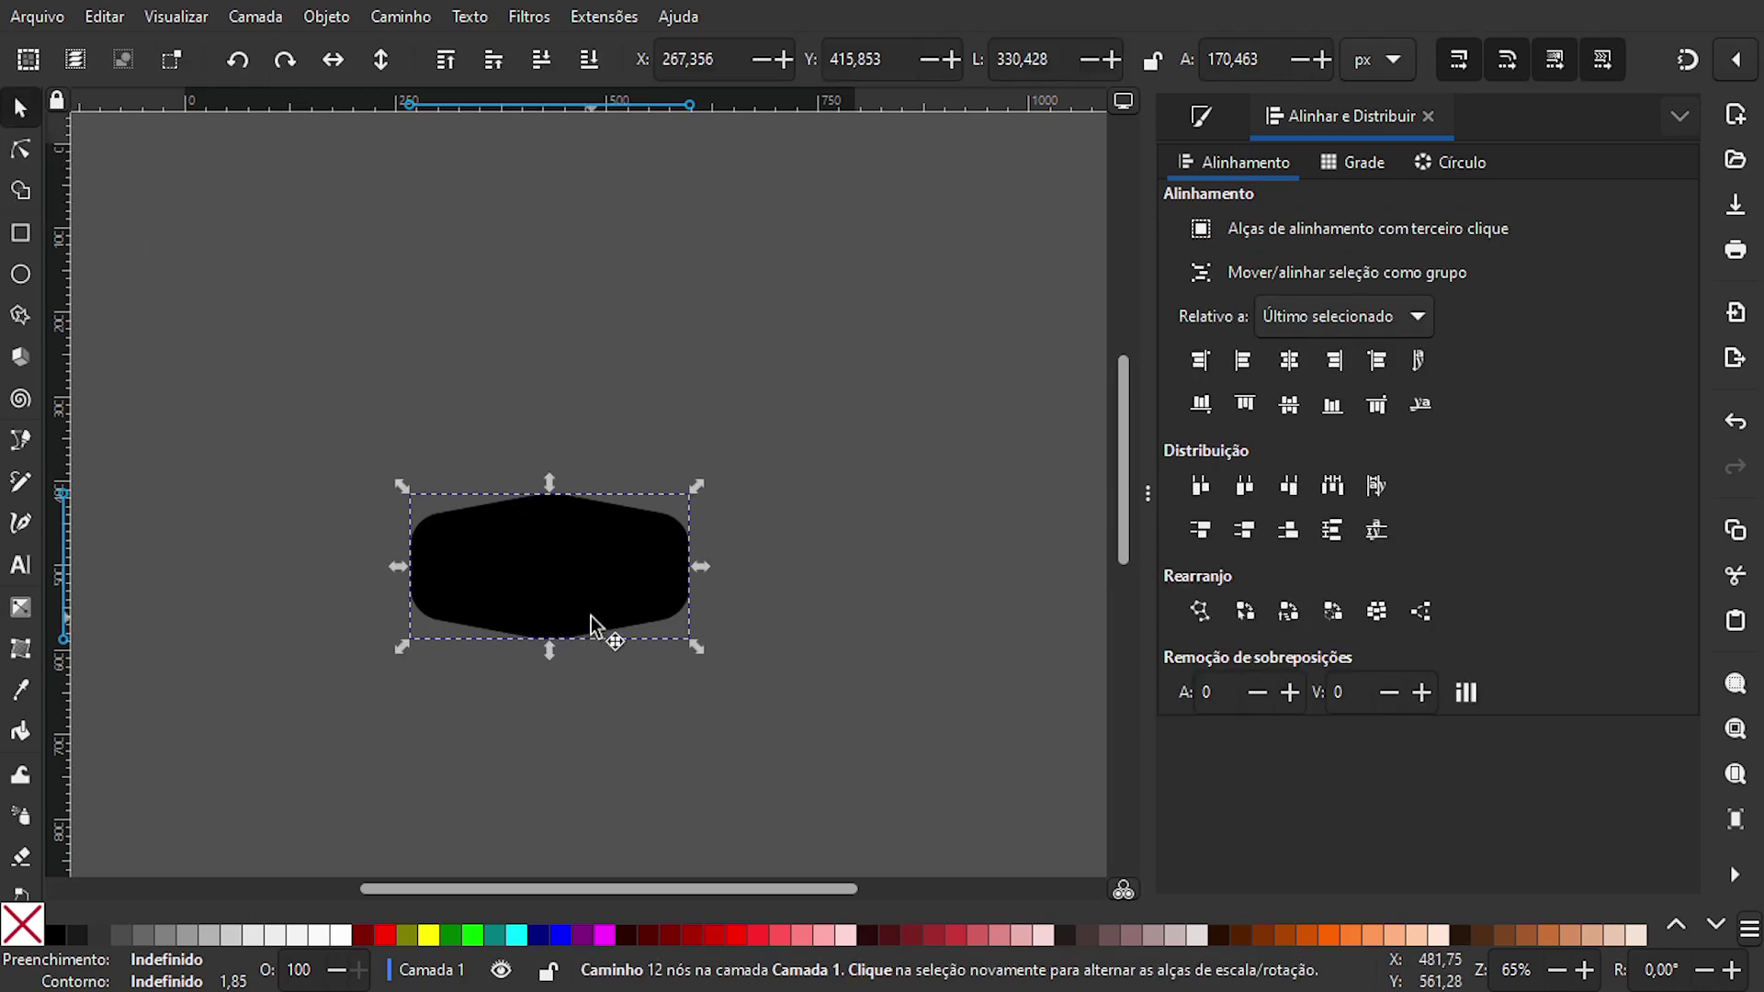
pyautogui.moveTo(593, 526); pyautogui.dragTo(554, 475)
pyautogui.click(749, 490)
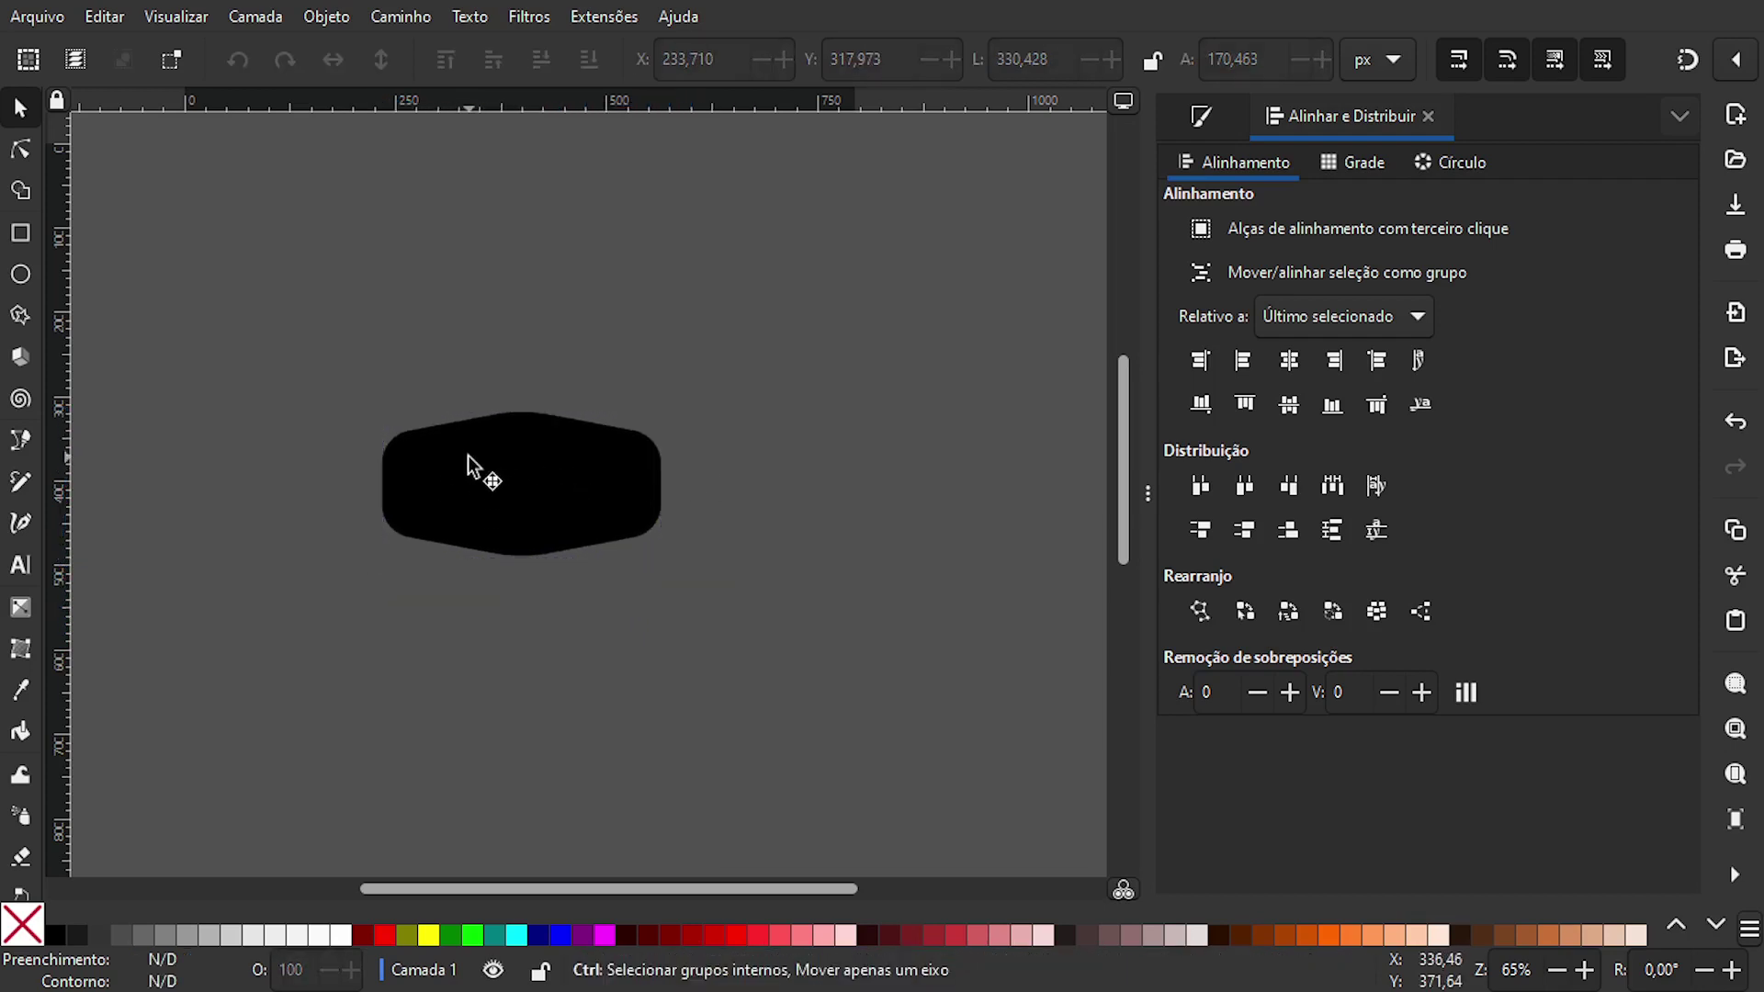
pyautogui.scroll(1, 470, 464)
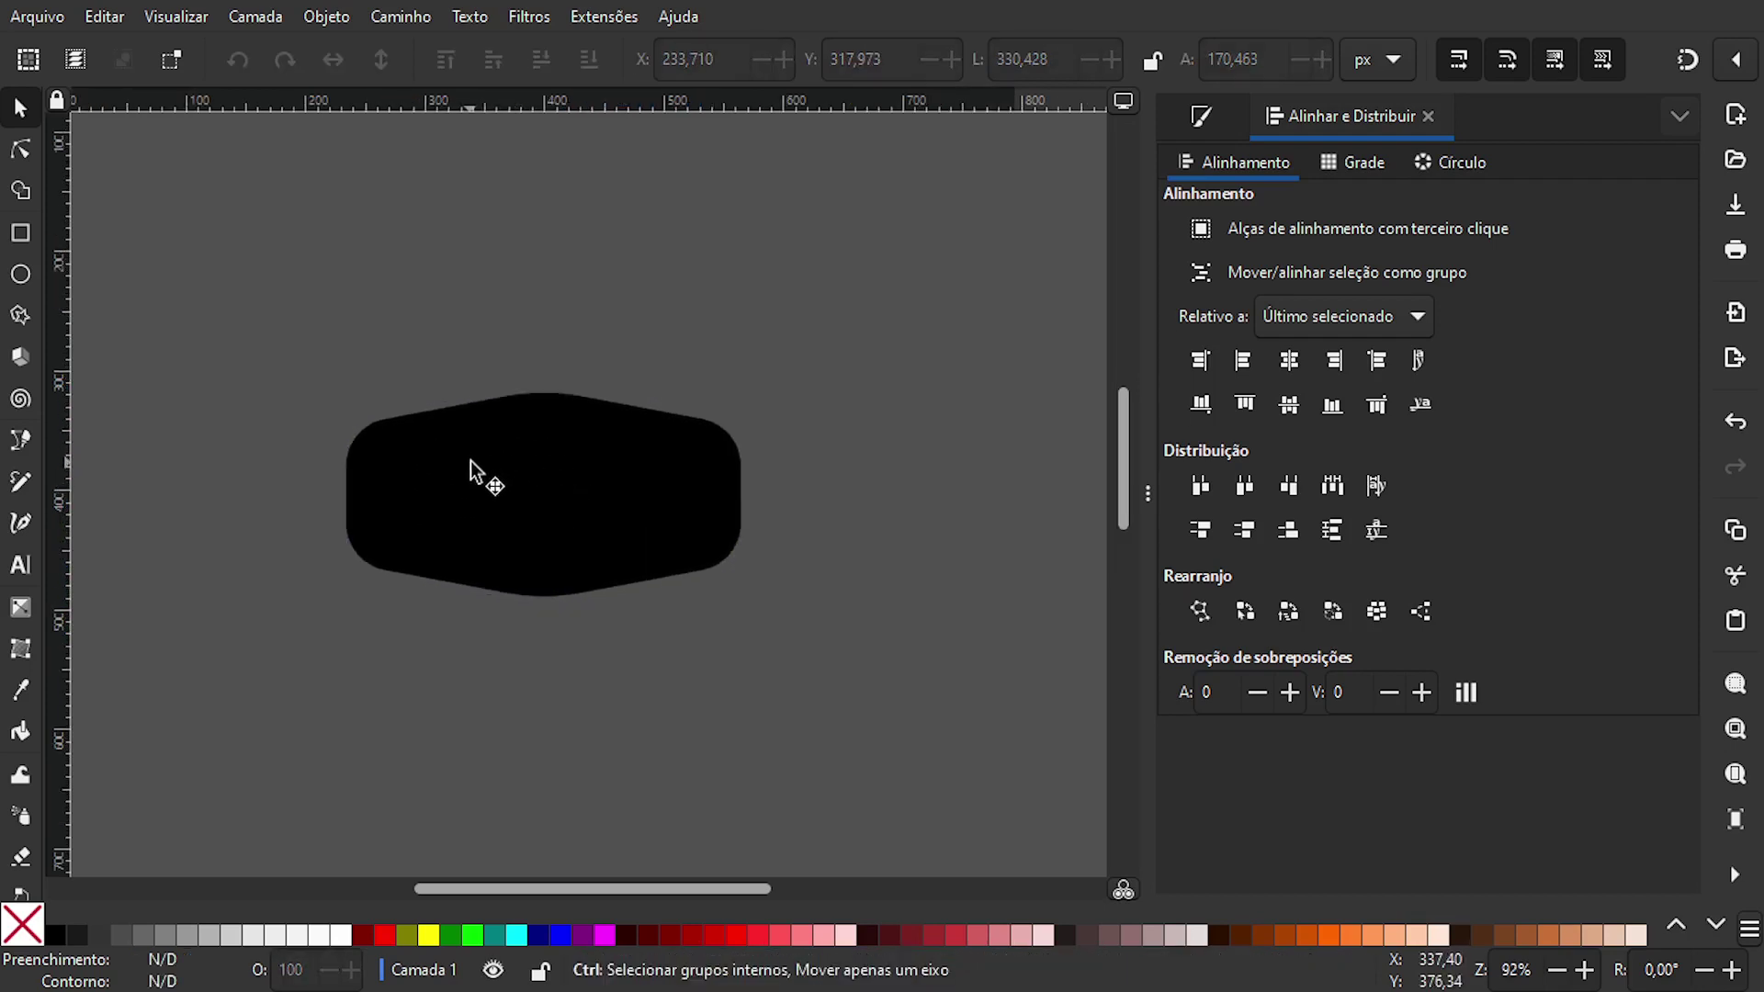
# - Duplicate the black shape and move the copy up and right of the original, to about X 572 px, Y 143 px
pyautogui.click(583, 482)
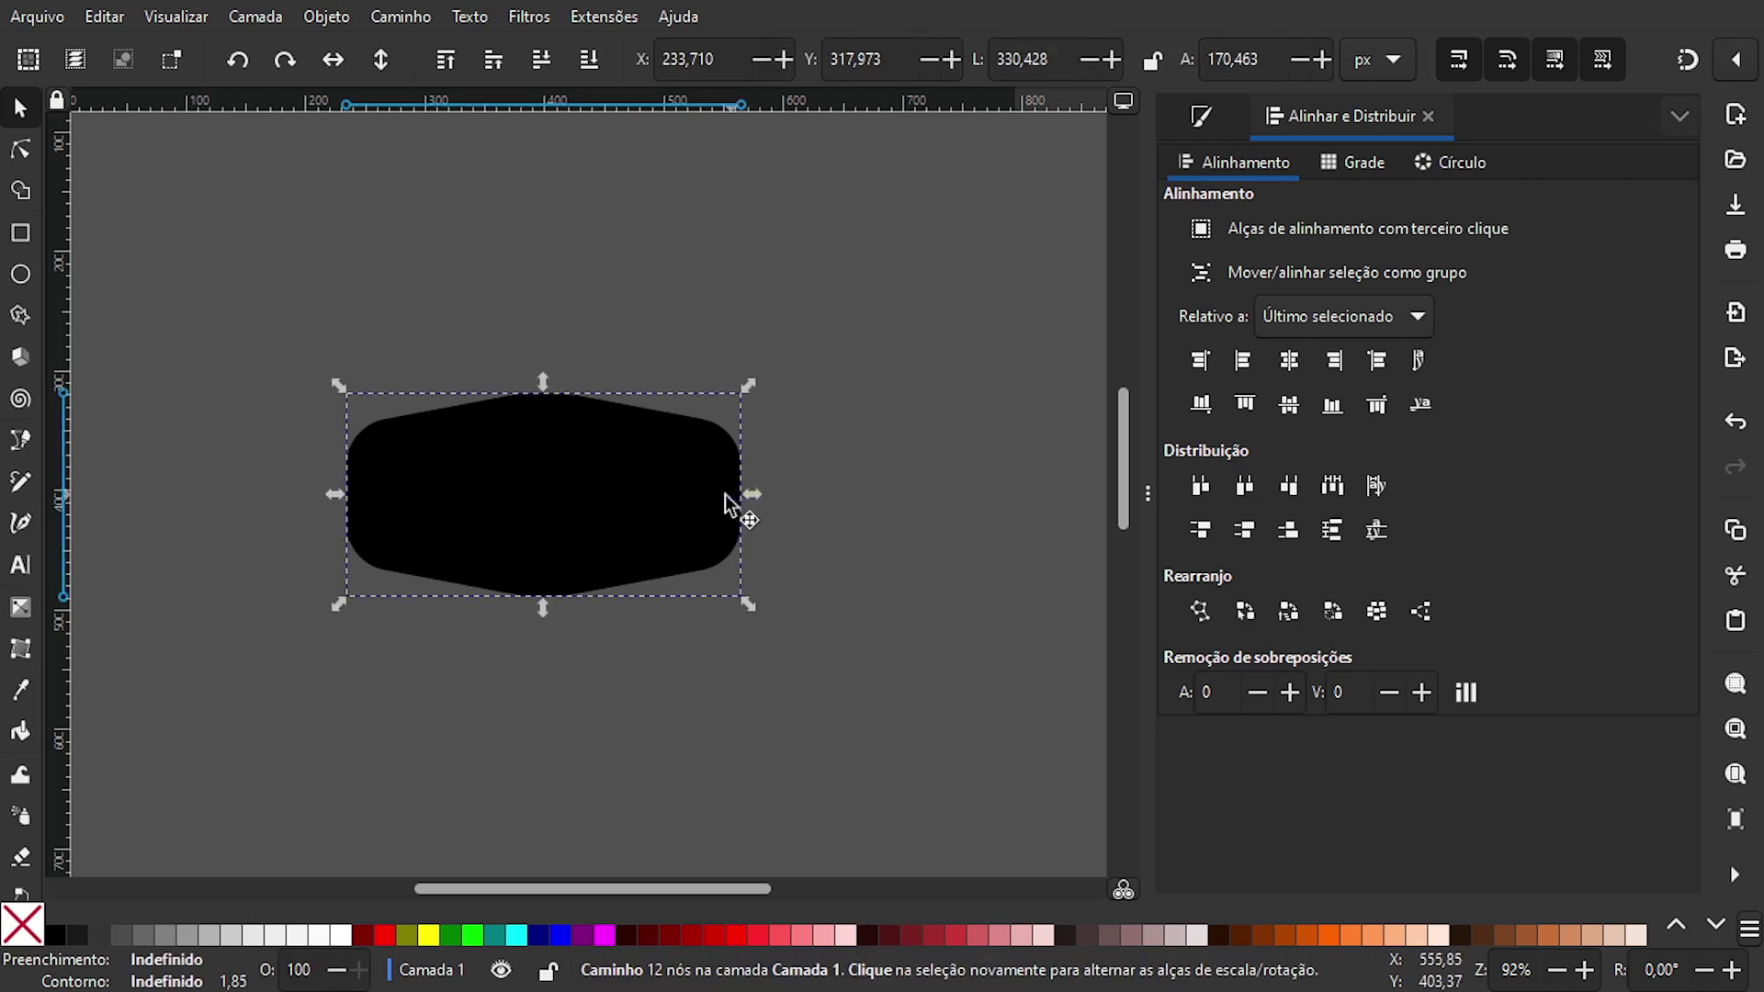
pyautogui.moveTo(725, 493); pyautogui.dragTo(617, 508)
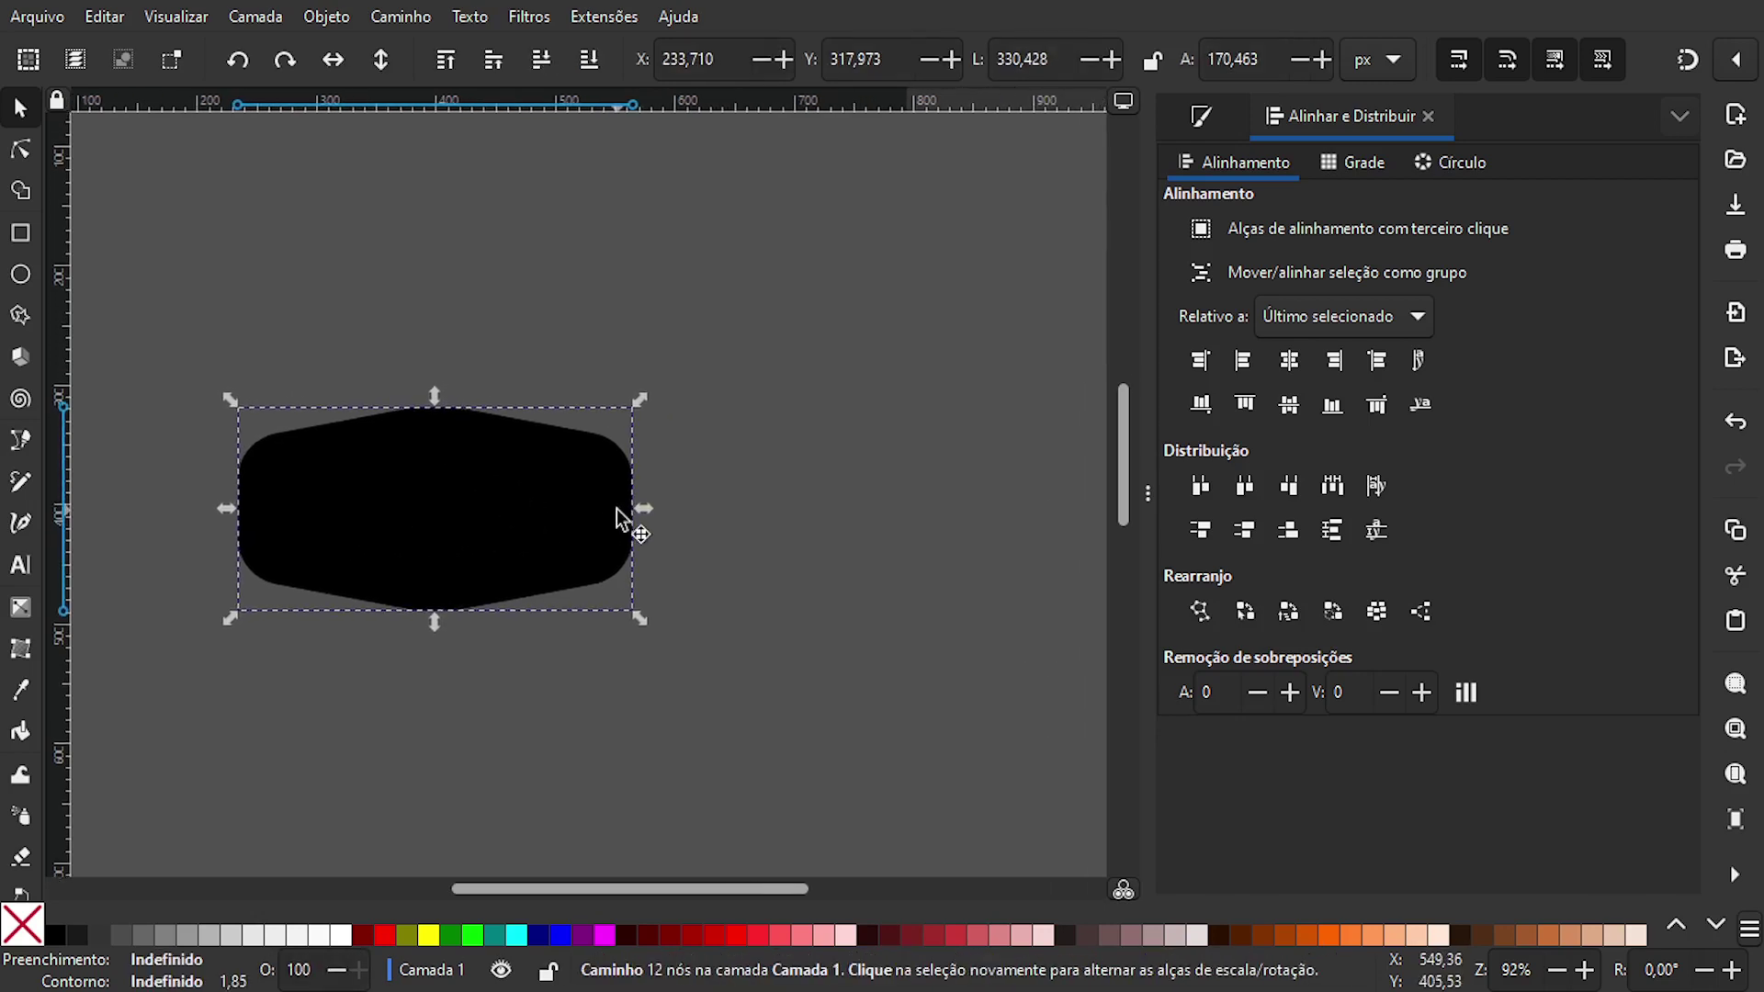
pyautogui.rightClick(413, 506)
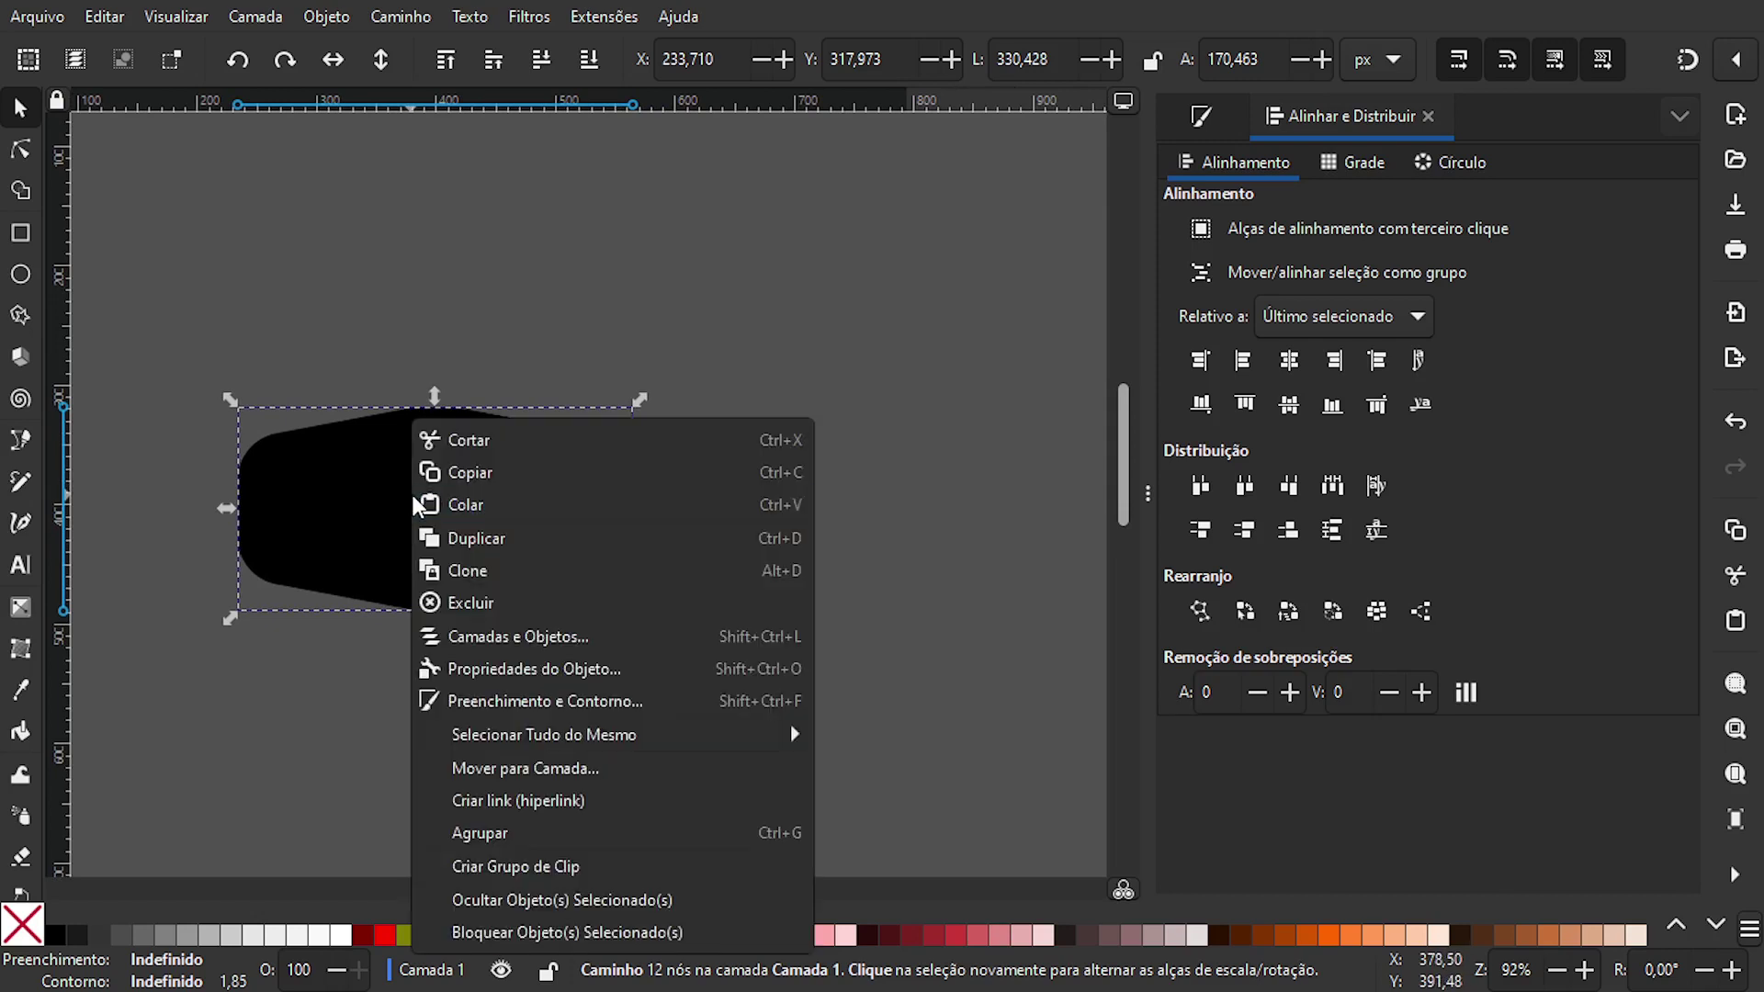
pyautogui.click(508, 538)
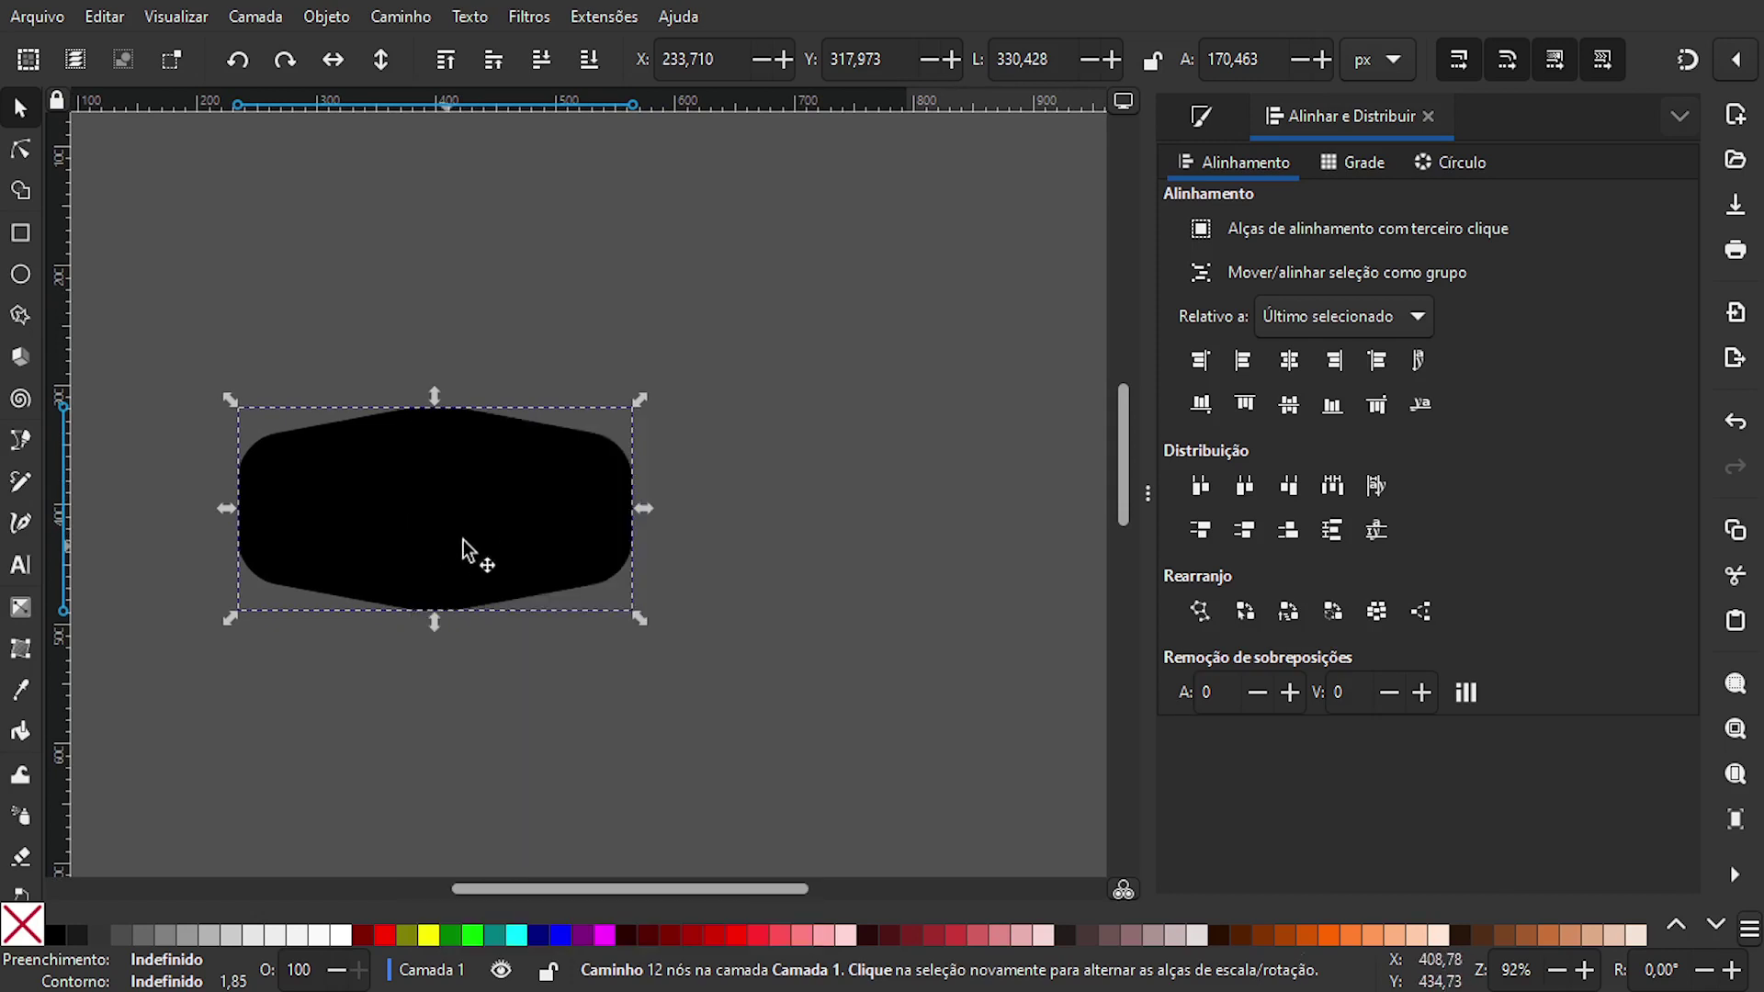
pyautogui.moveTo(465, 551); pyautogui.dragTo(852, 343)
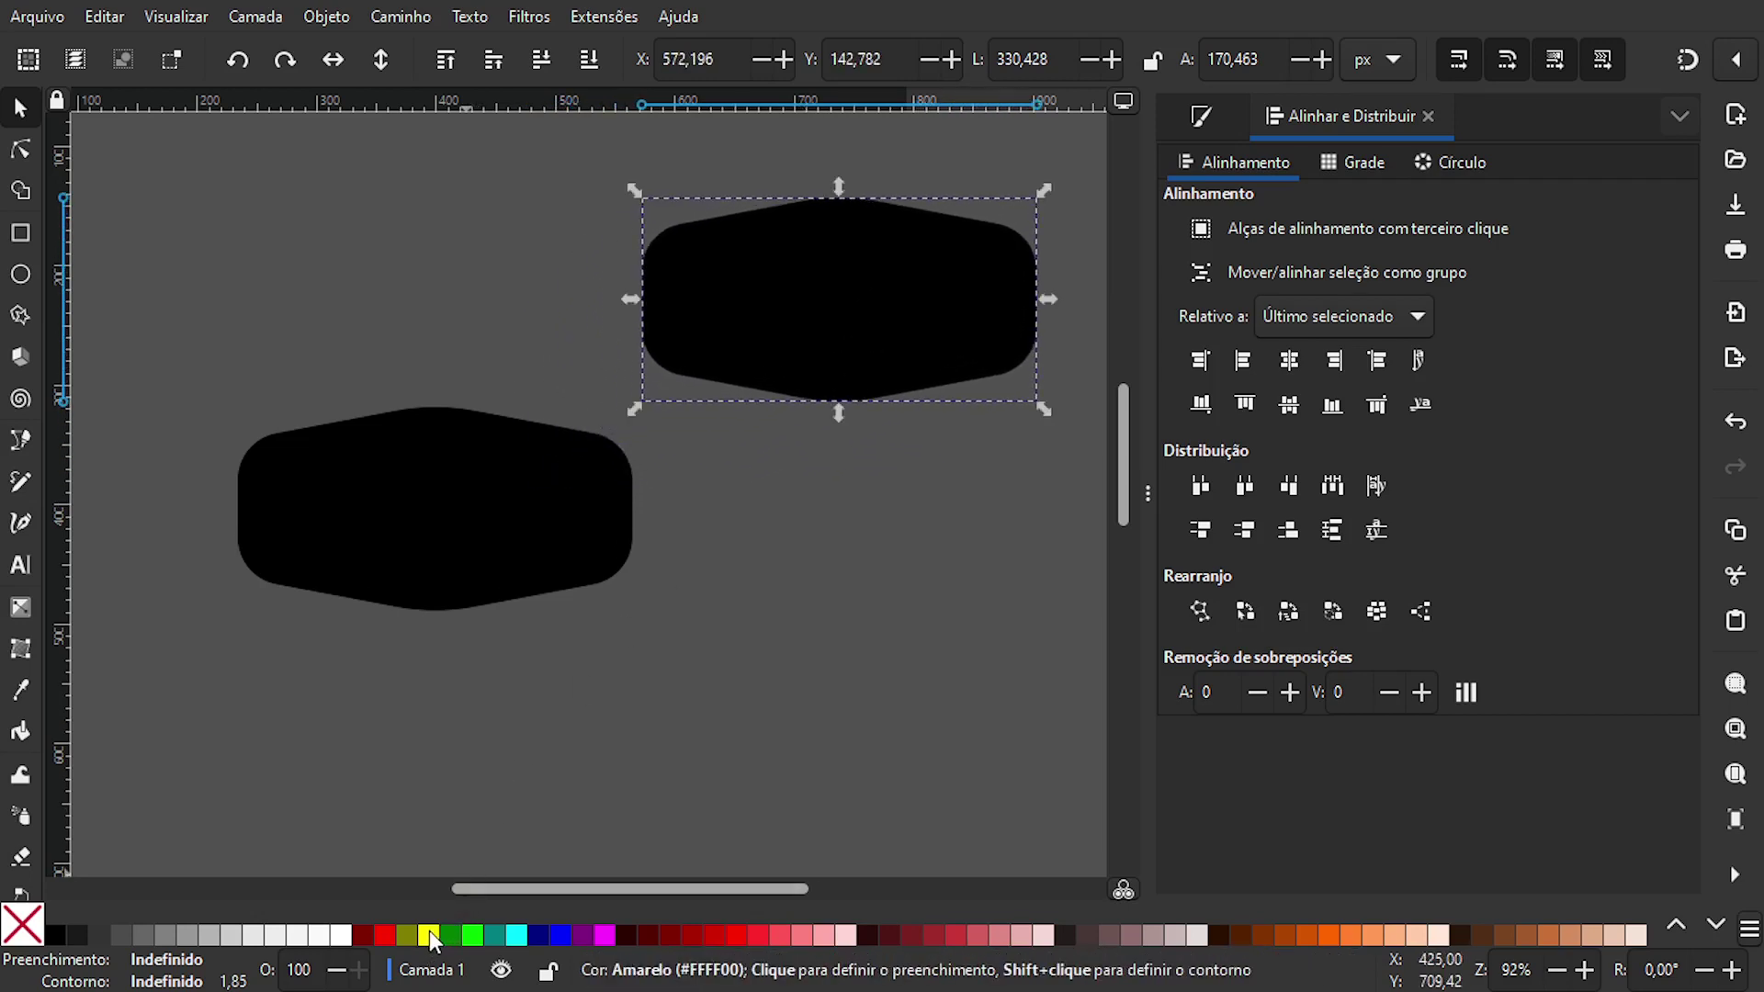
# - Fill the copied shape with yellow (#FFFF00) and set its opacity to 50
pyautogui.click(429, 936)
pyautogui.click(316, 966)
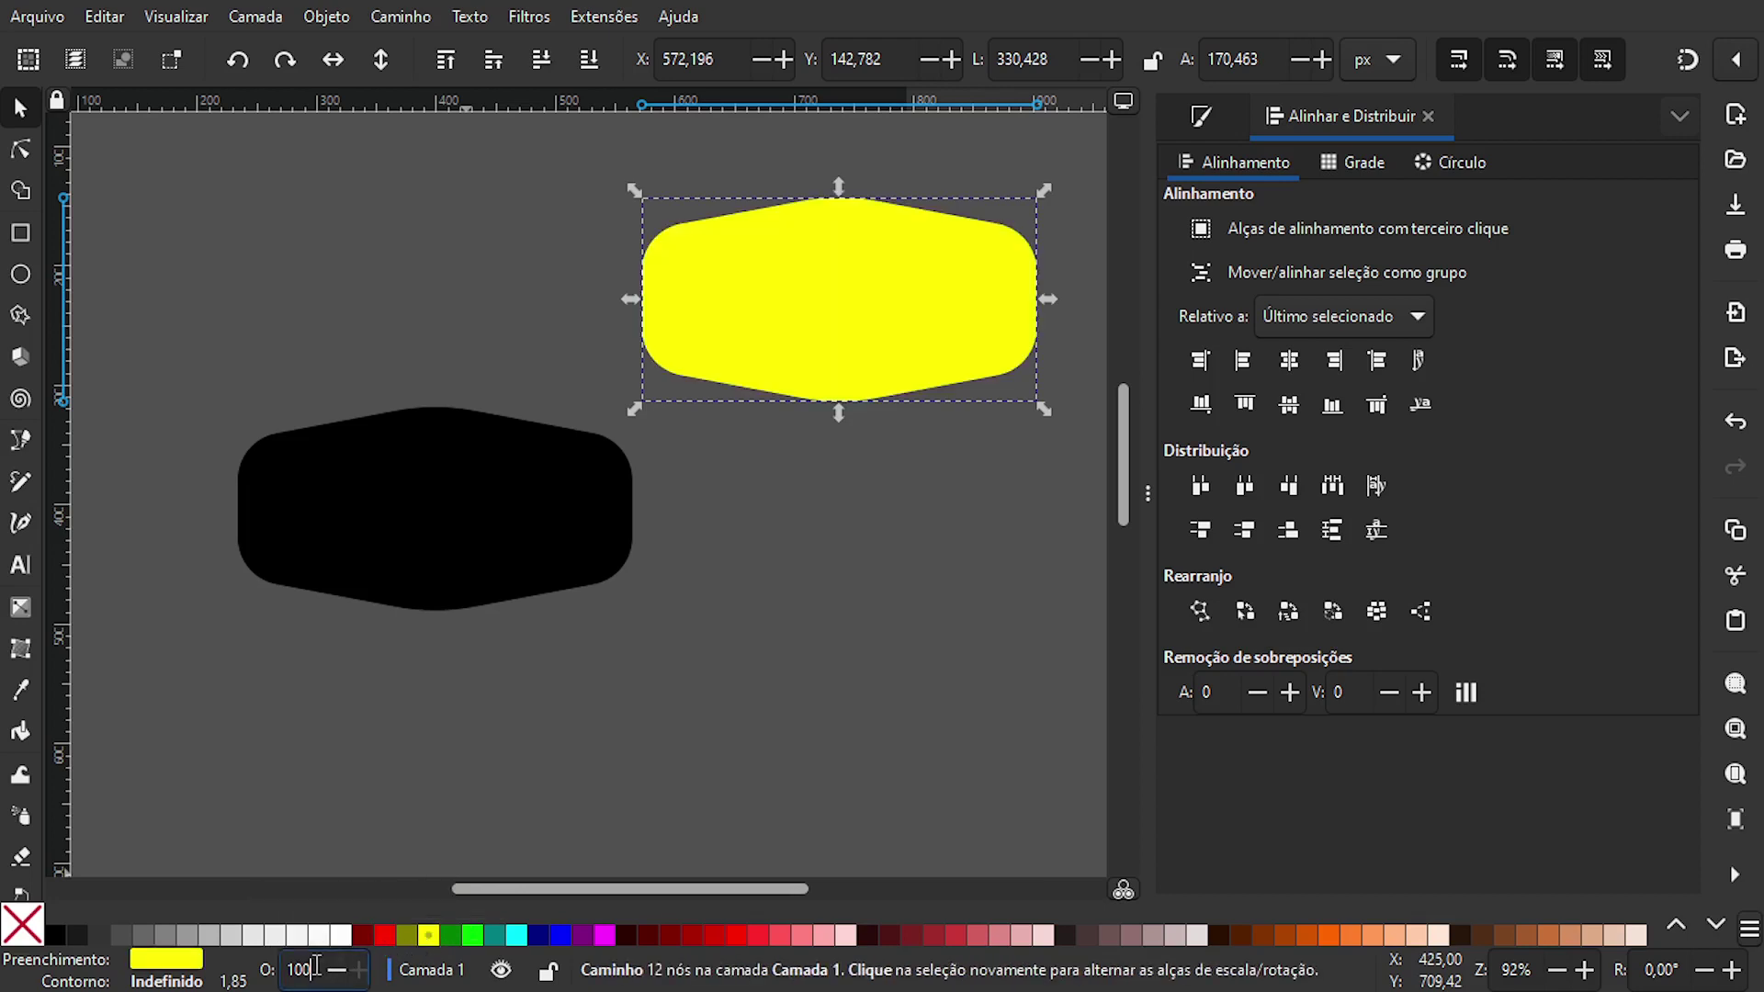
pyautogui.write('50')
pyautogui.press('Return')
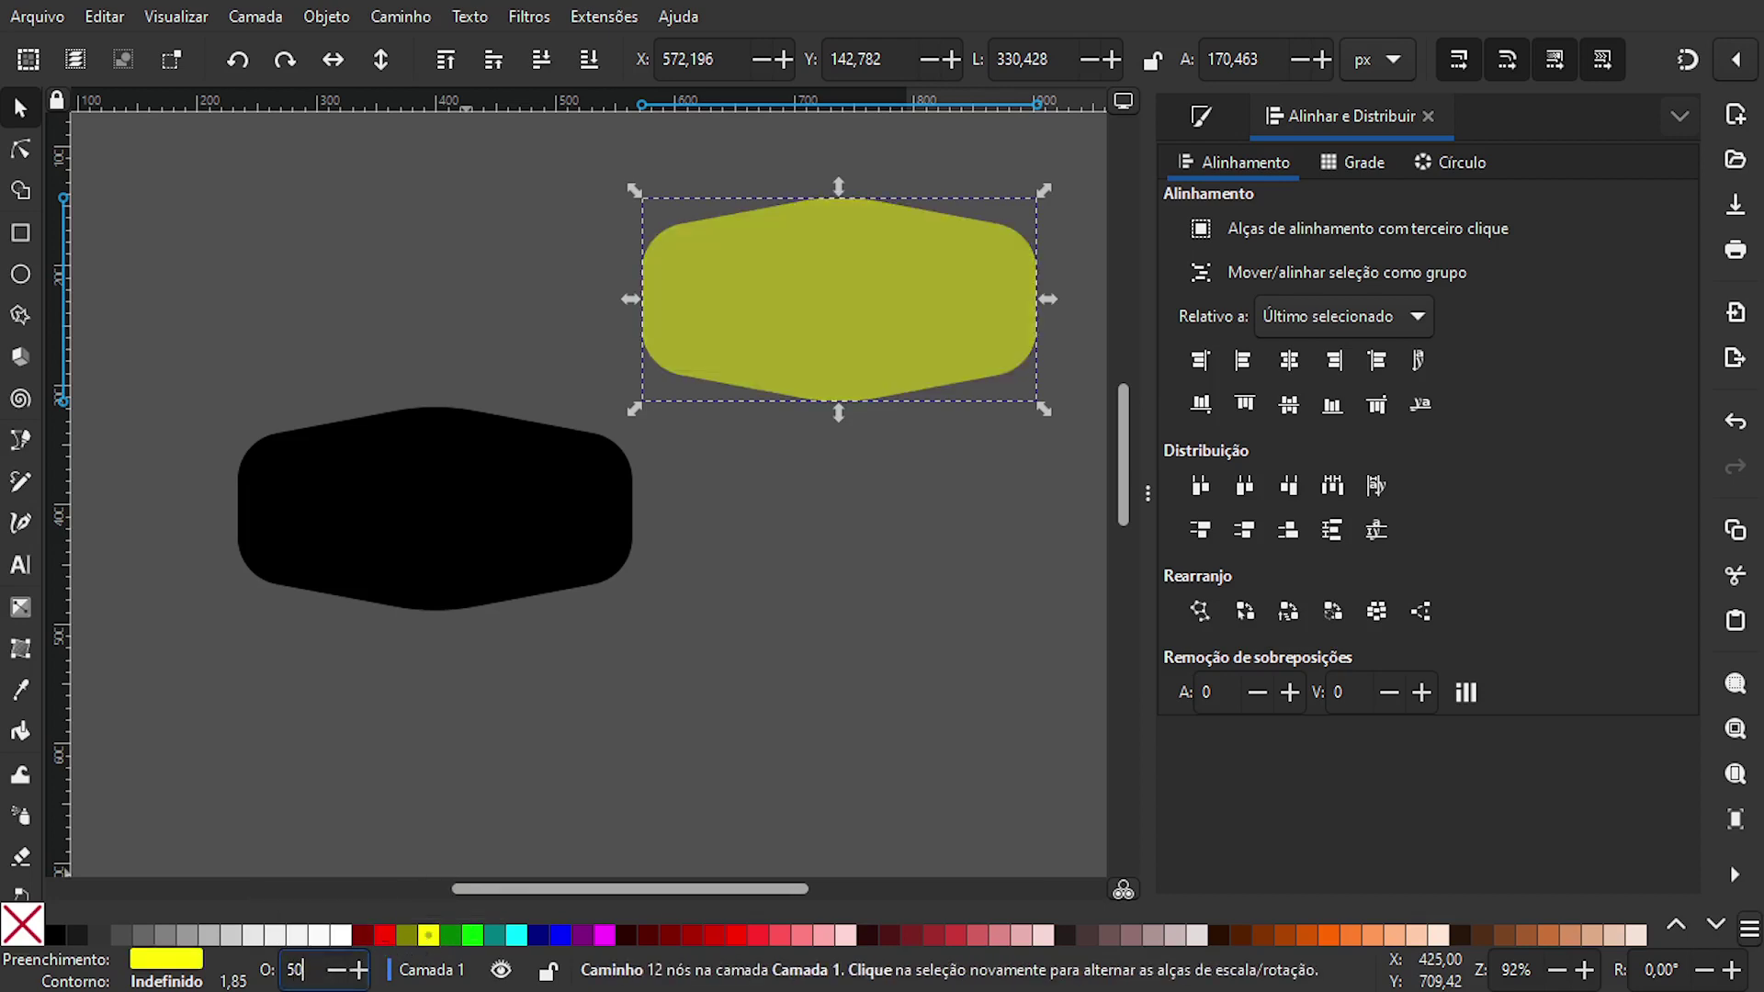
# - Duplicate the yellow shape, fill the new copy with red, and offset it straight down by about 8 px
pyautogui.rightClick(875, 251)
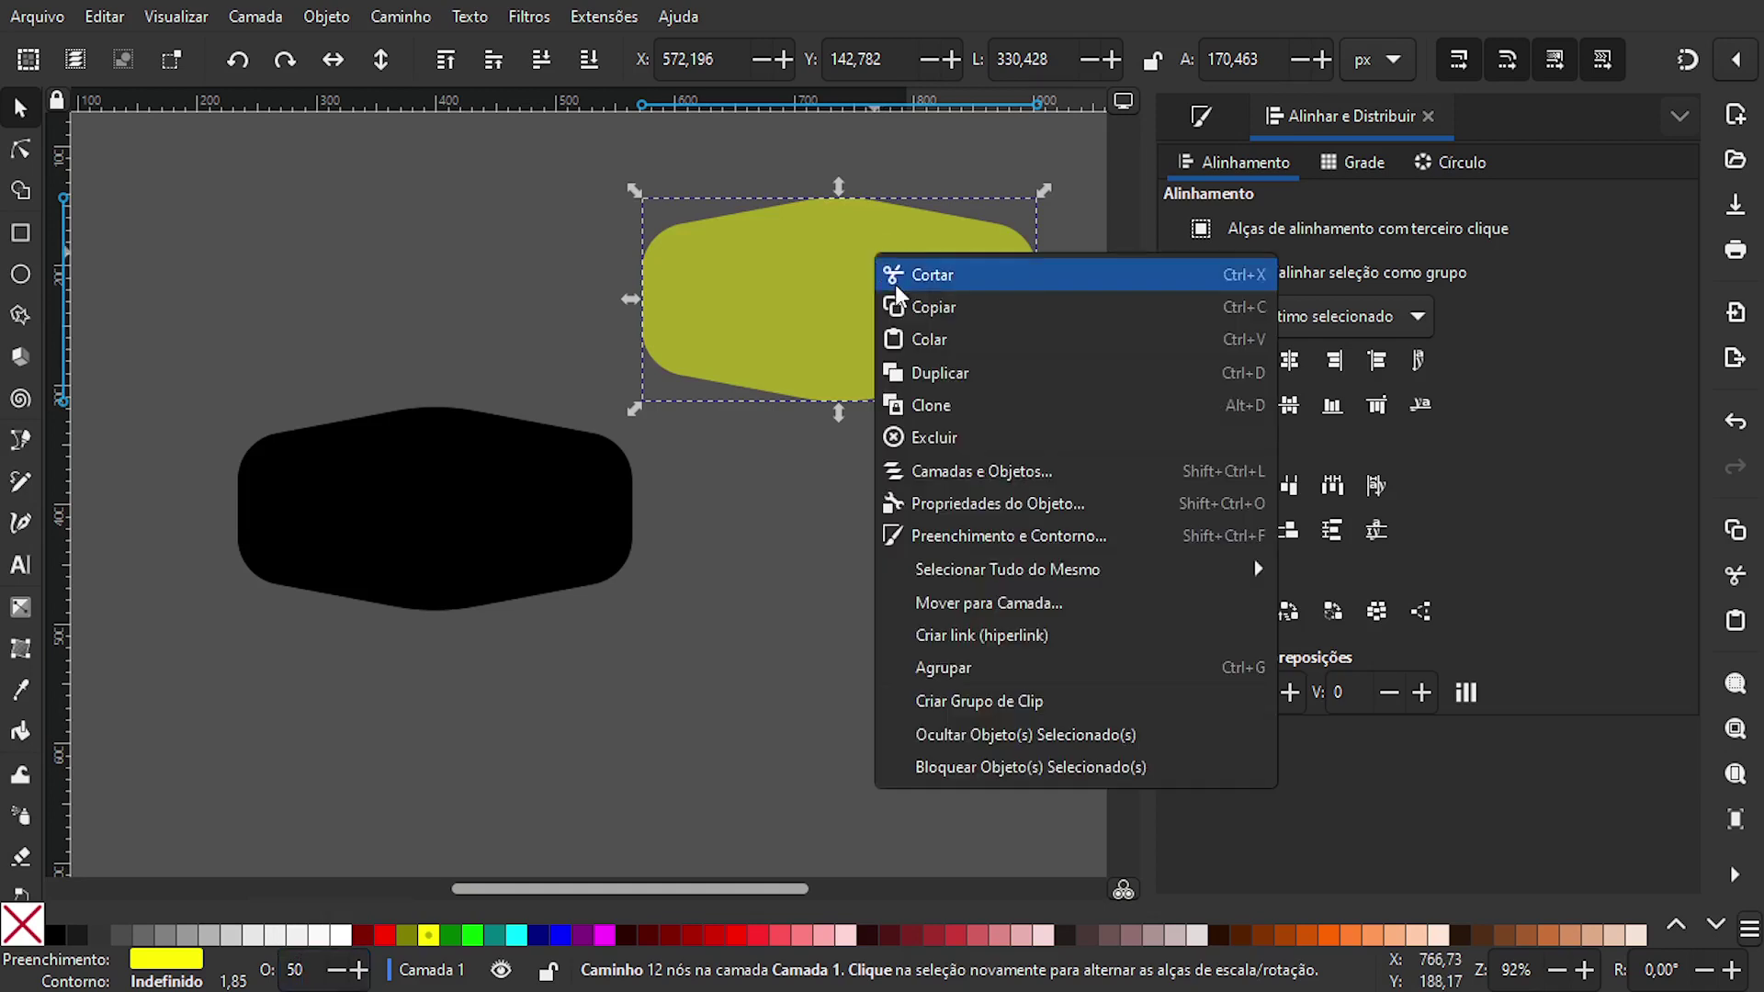
pyautogui.click(931, 372)
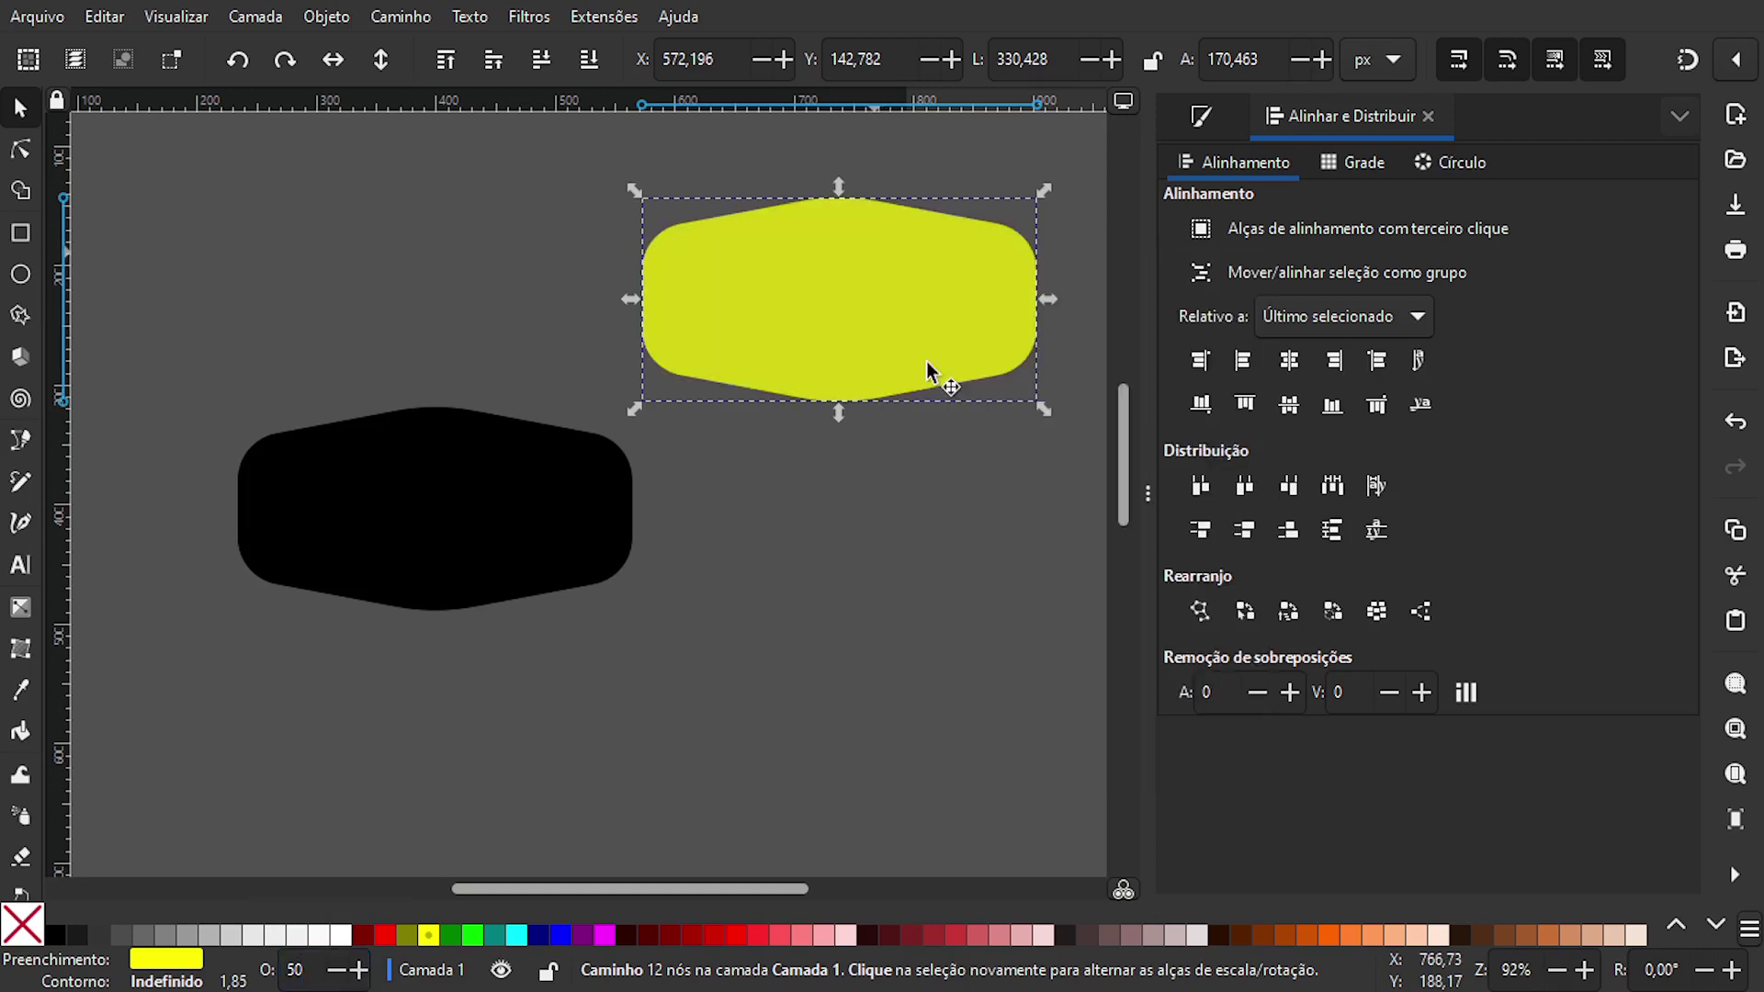
pyautogui.click(382, 937)
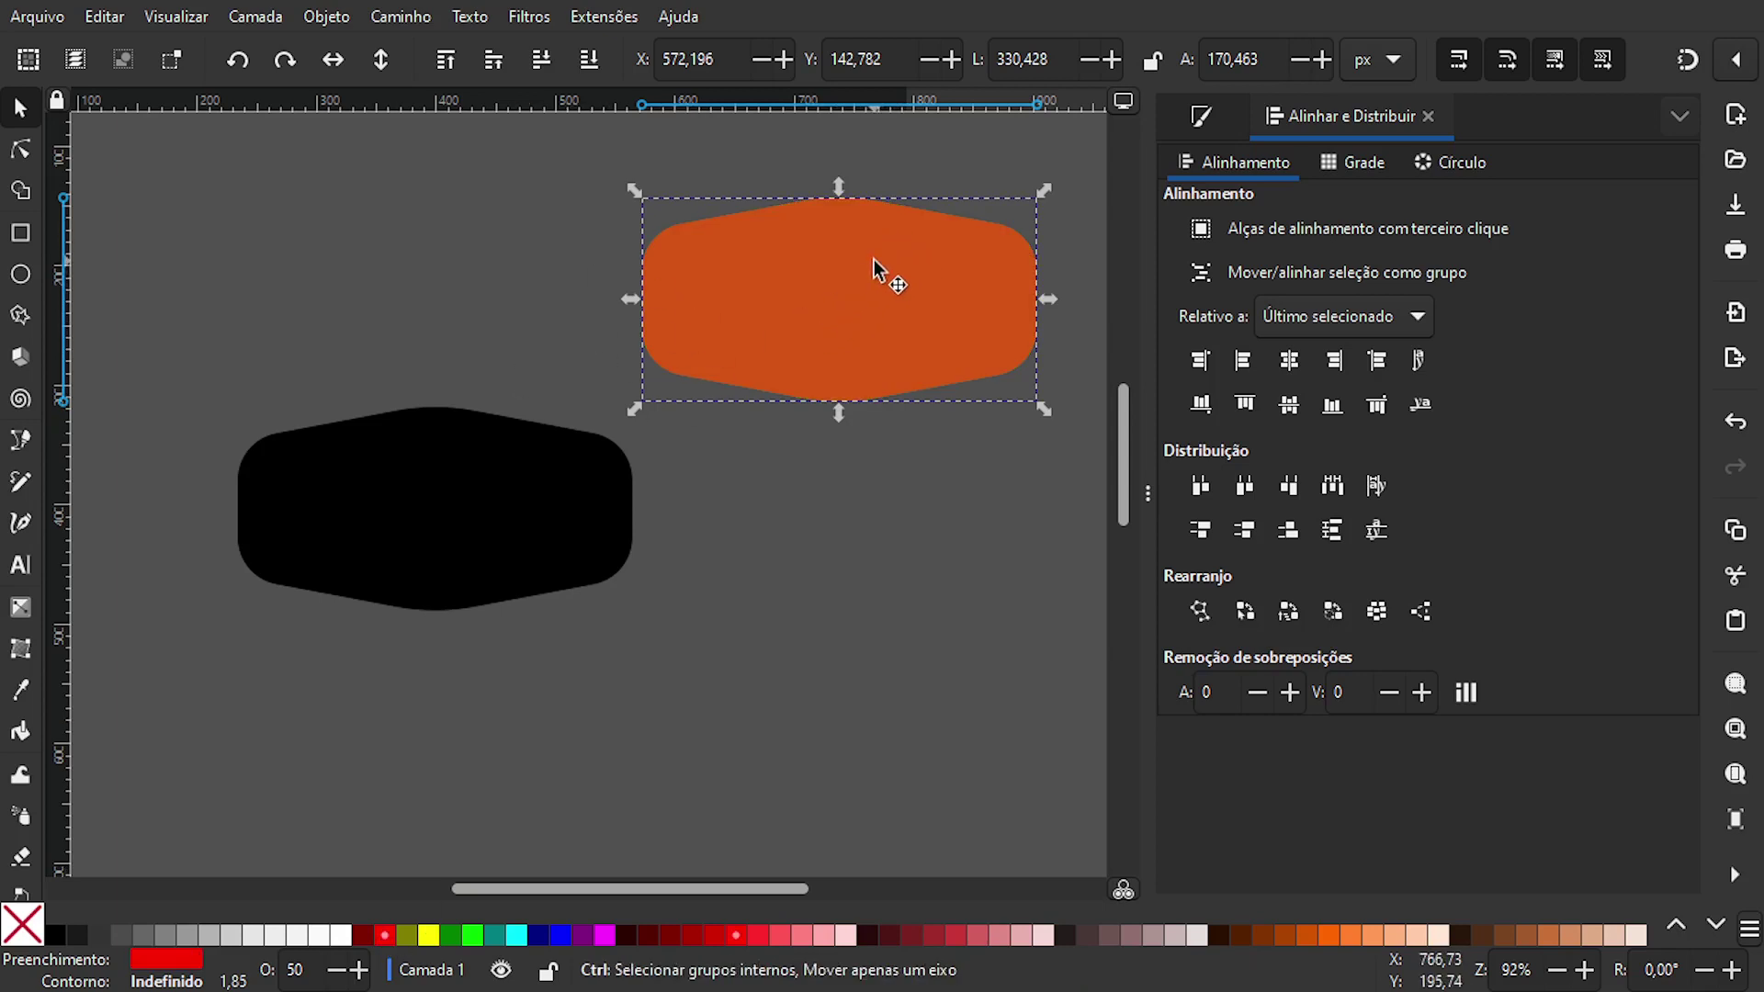
pyautogui.moveTo(873, 260); pyautogui.dragTo(871, 282)
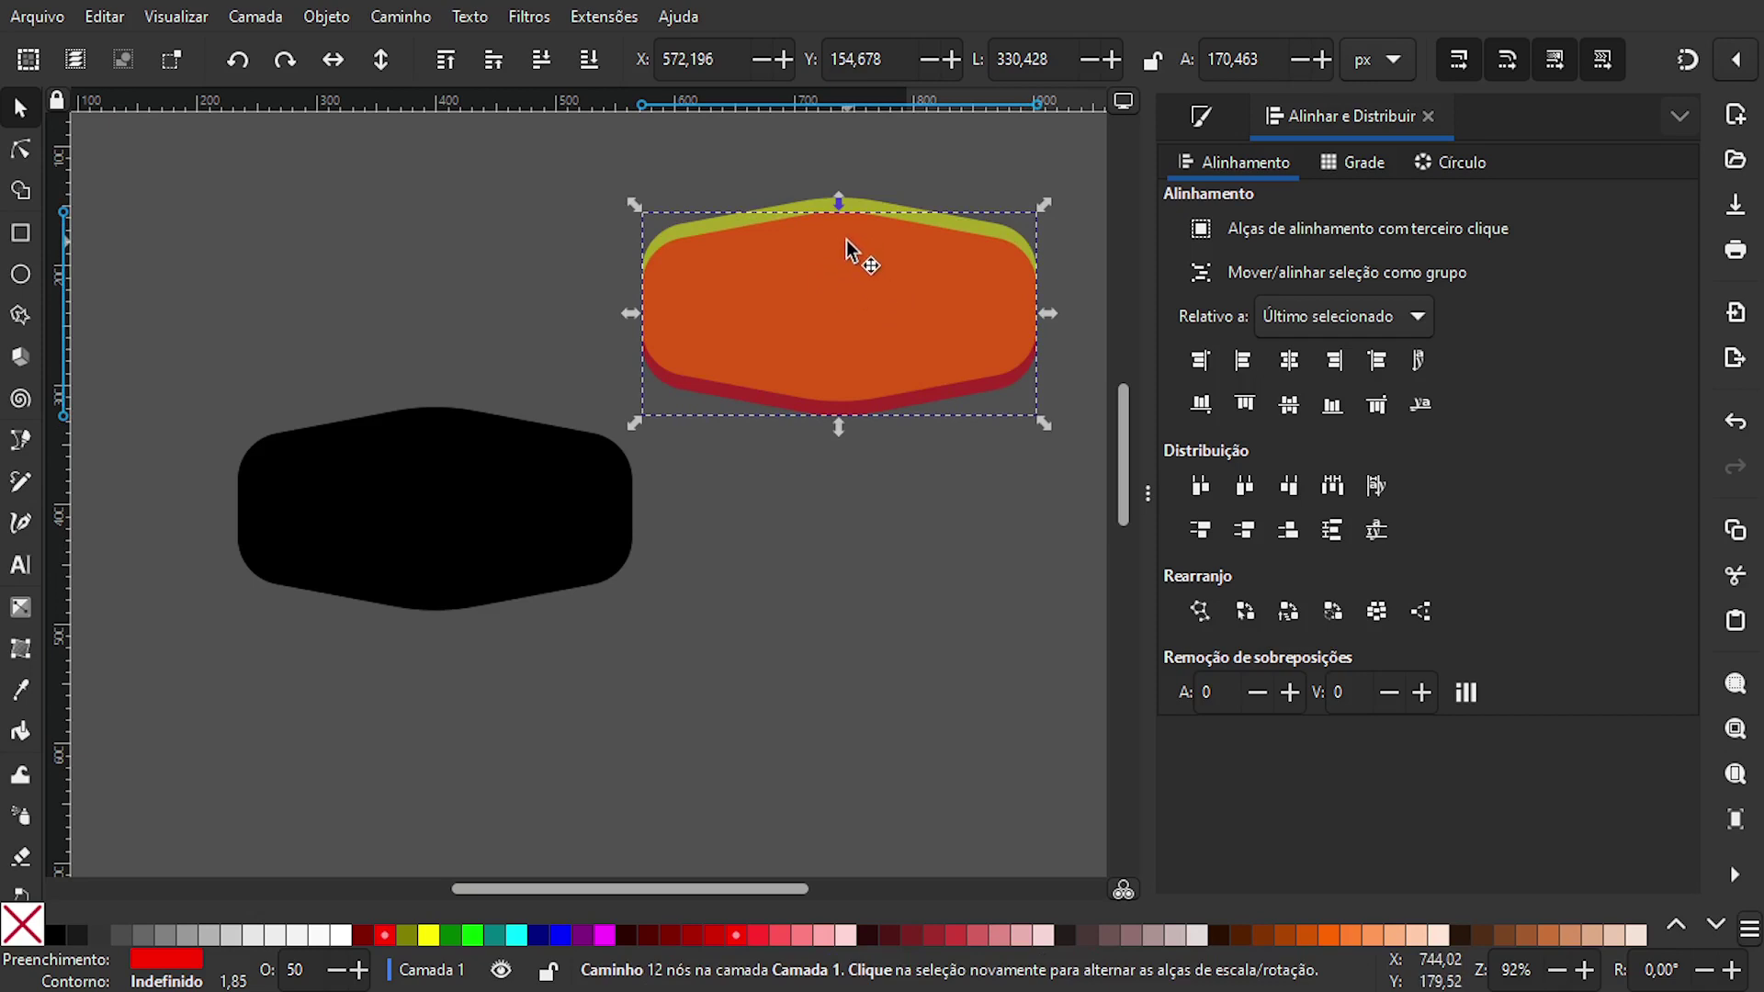
pyautogui.keyDown('ctrl'); pyautogui.scroll(3, 844, 182); pyautogui.keyUp('ctrl')
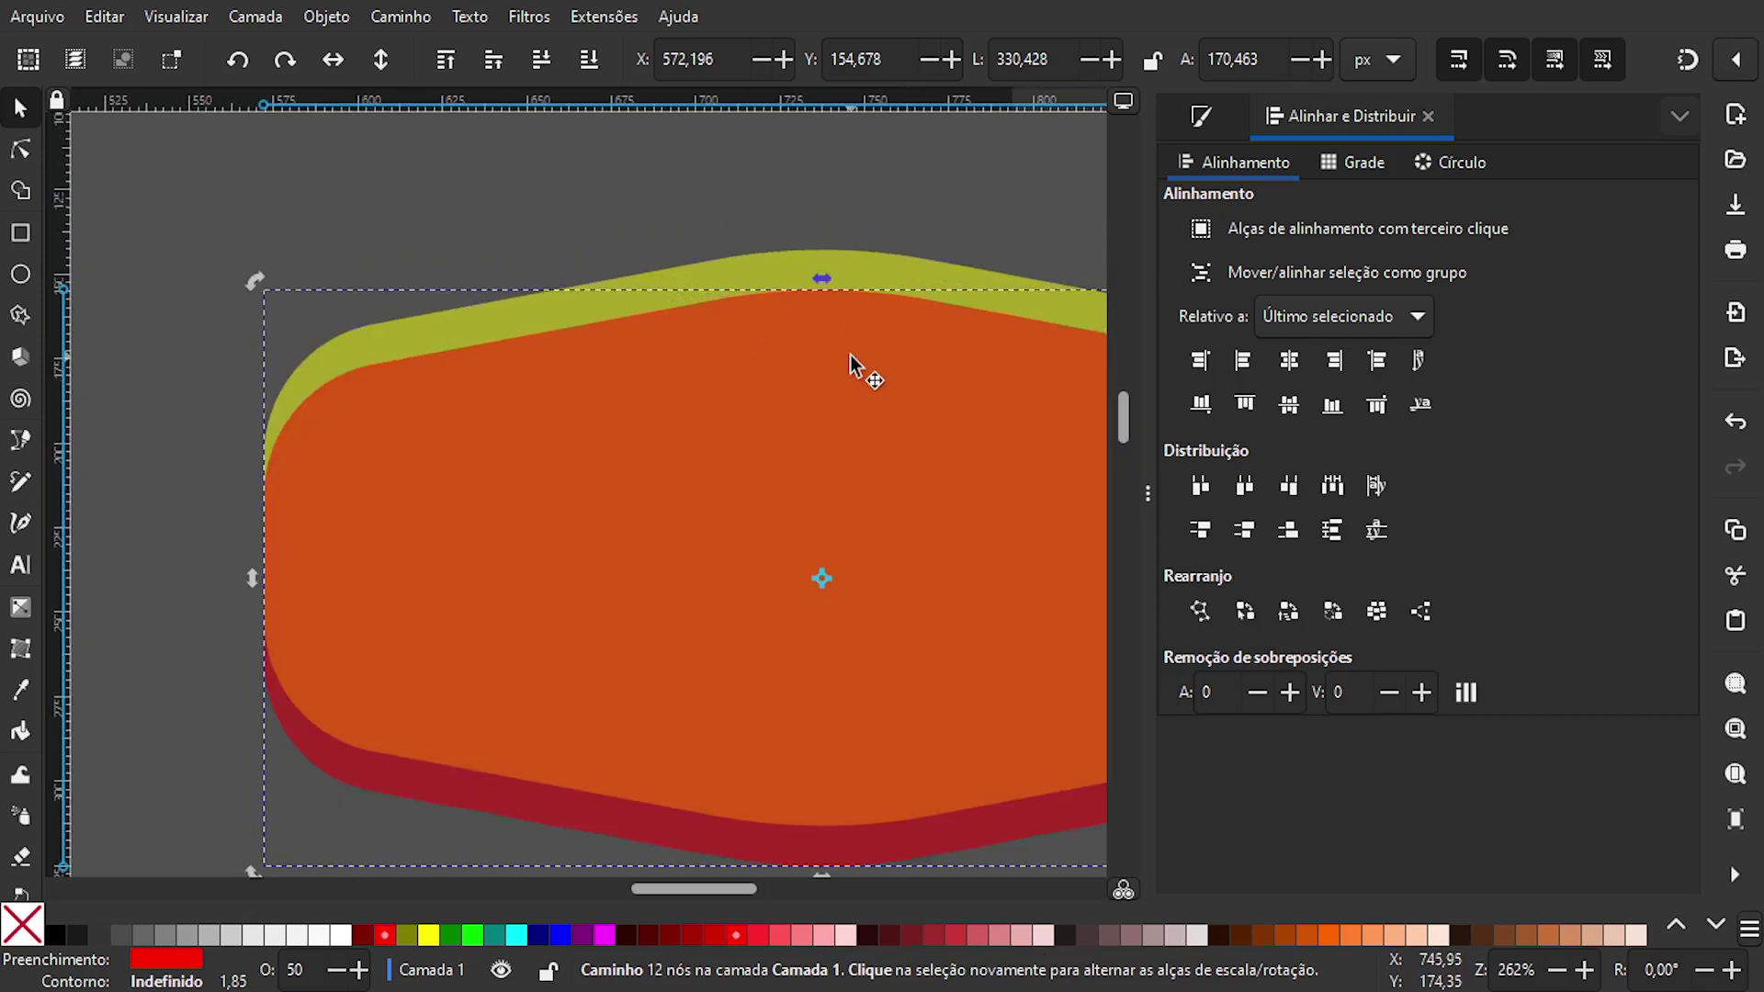
pyautogui.moveTo(847, 337); pyautogui.dragTo(848, 323)
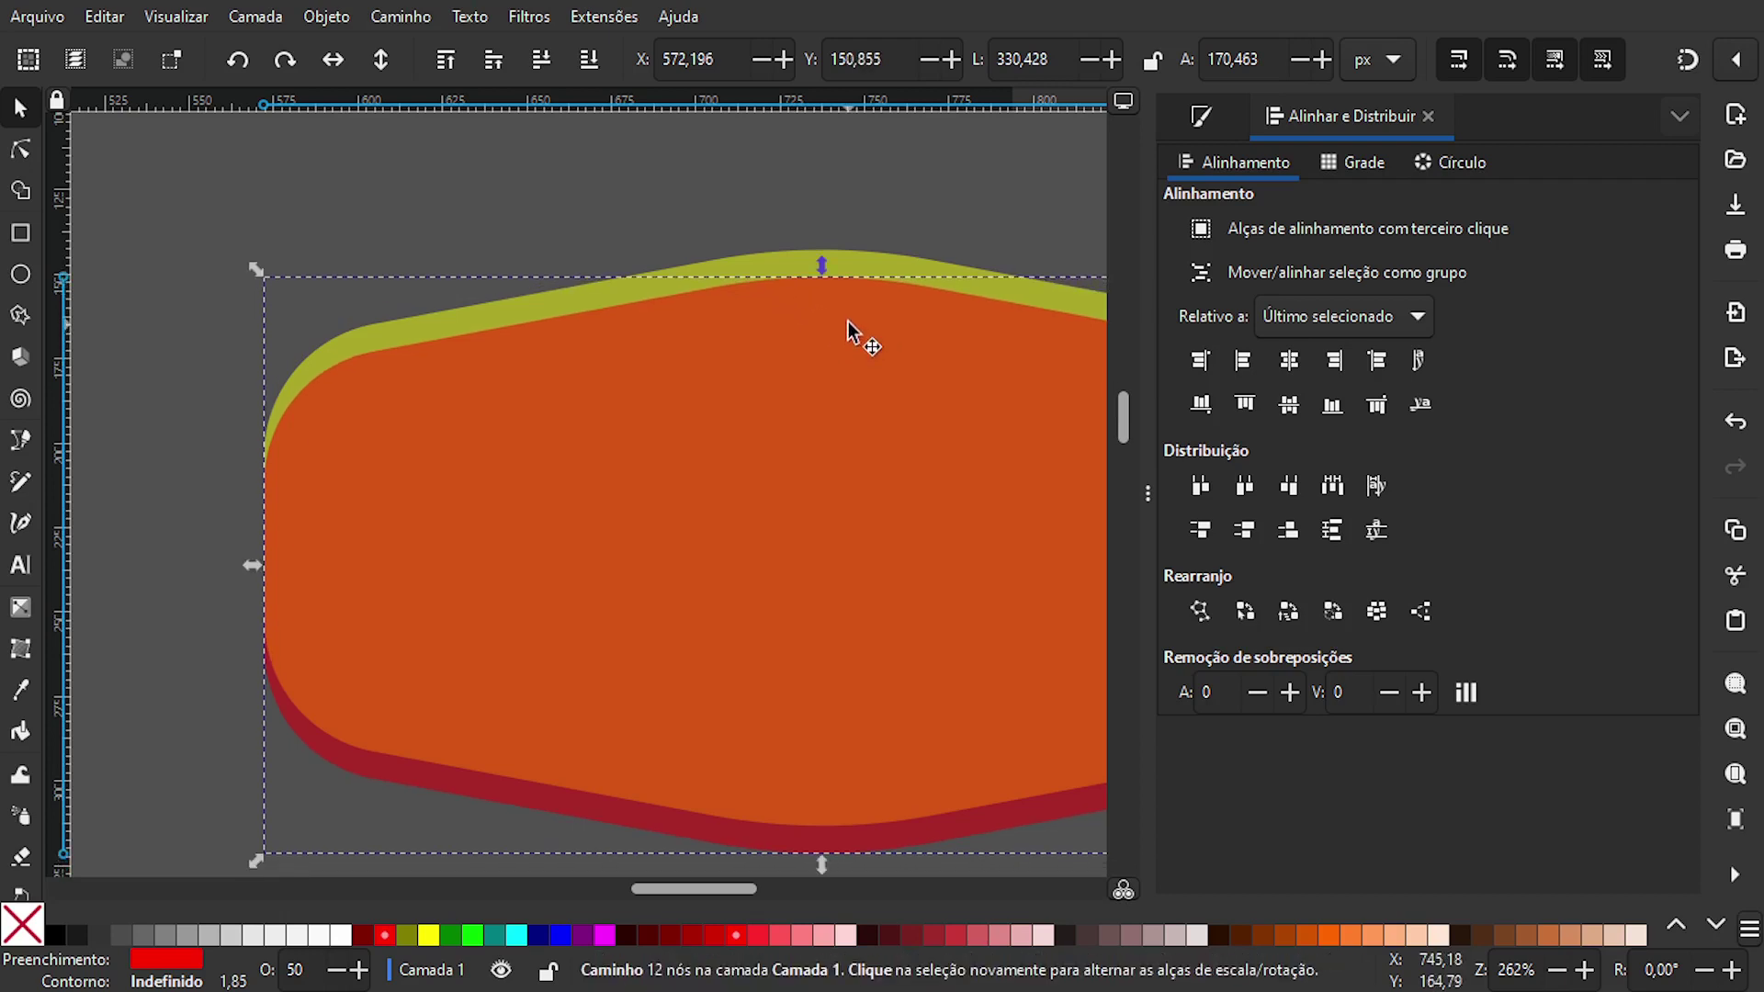
# - Subtract the red copy from the yellow shape with the Difference operation, leaving a thin strip along the upper edge
pyautogui.keyDown('shift'); pyautogui.click(858, 255); pyautogui.keyUp('shift')
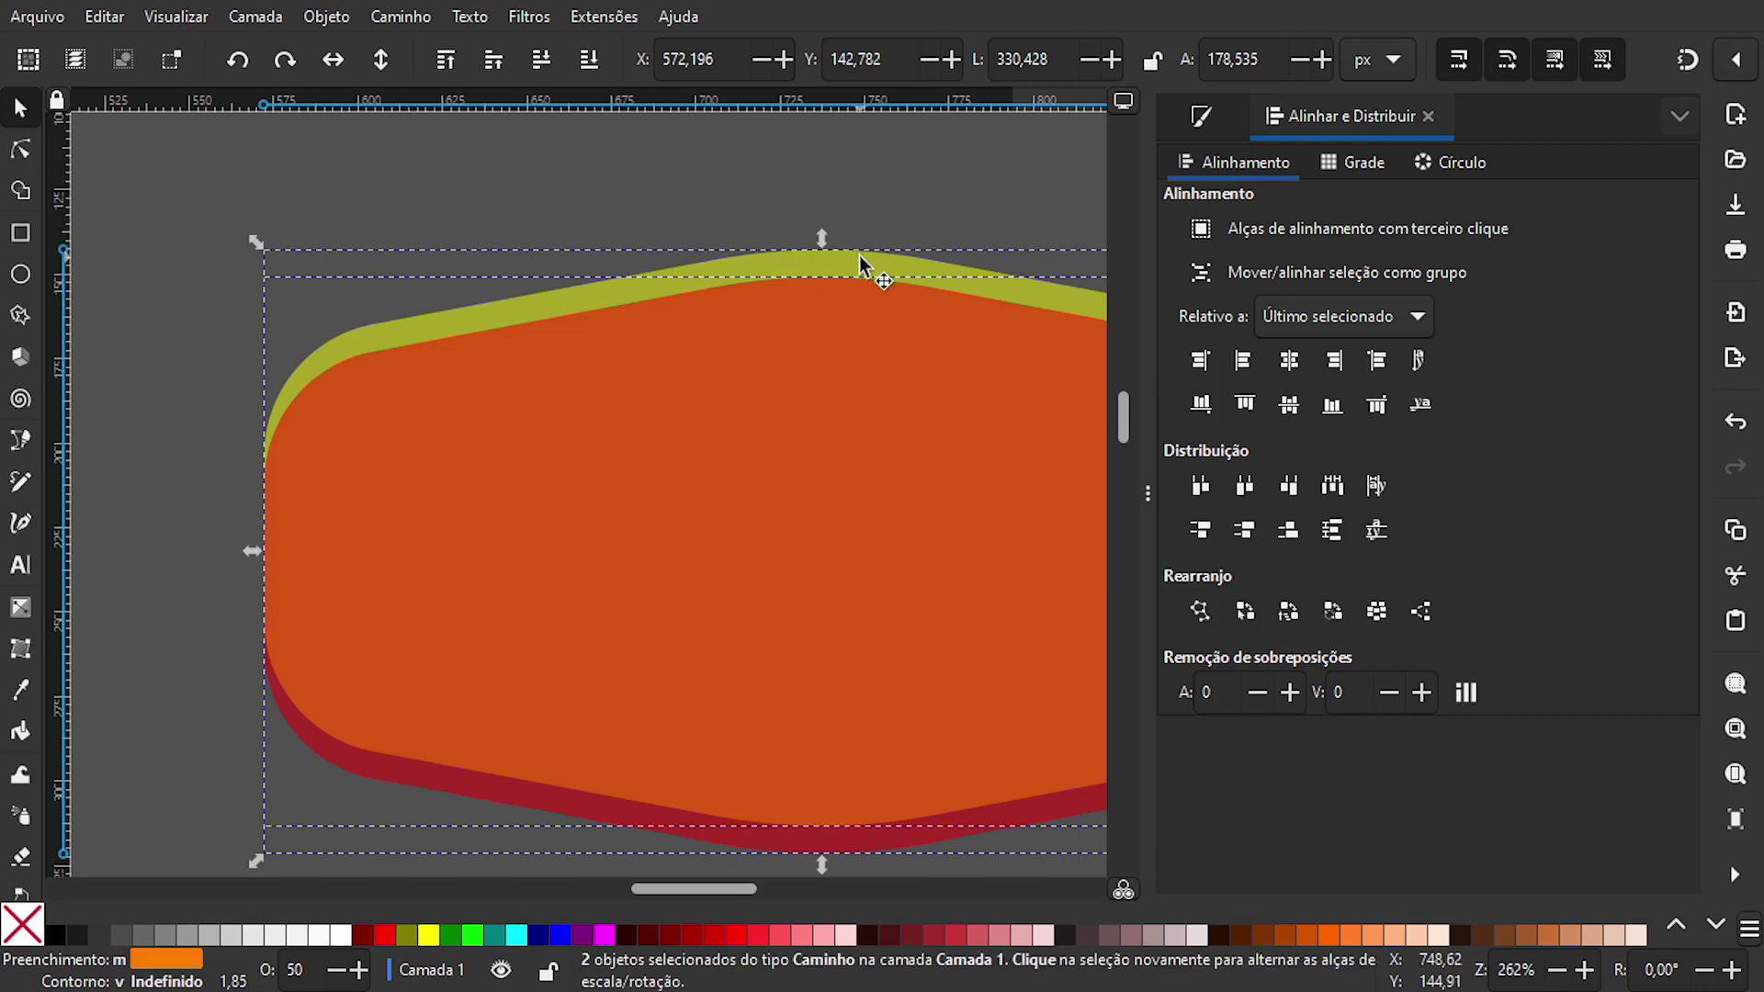
pyautogui.click(389, 15)
pyautogui.click(448, 175)
pyautogui.click(478, 228)
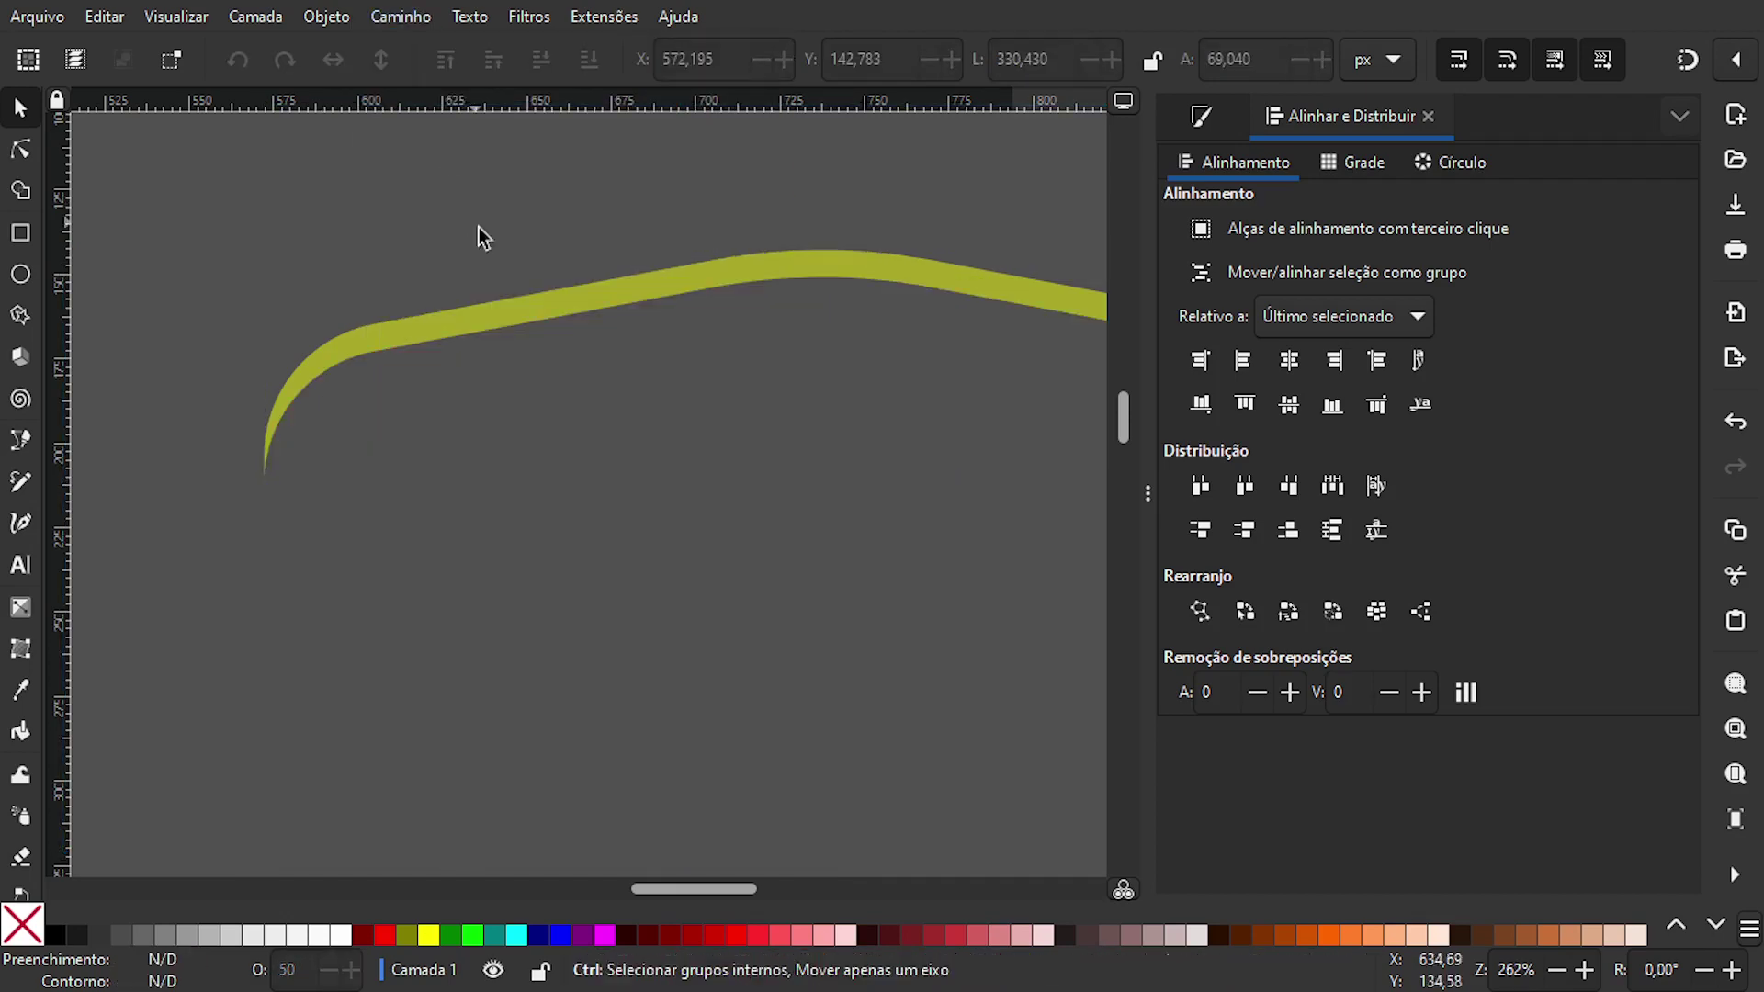
# - Move the yellow strip onto the upper part of the black shape and centre it horizontally on that shape
pyautogui.scroll(-3, 505, 270)
pyautogui.moveTo(591, 275); pyautogui.dragTo(414, 484)
pyautogui.scroll(1, 414, 484)
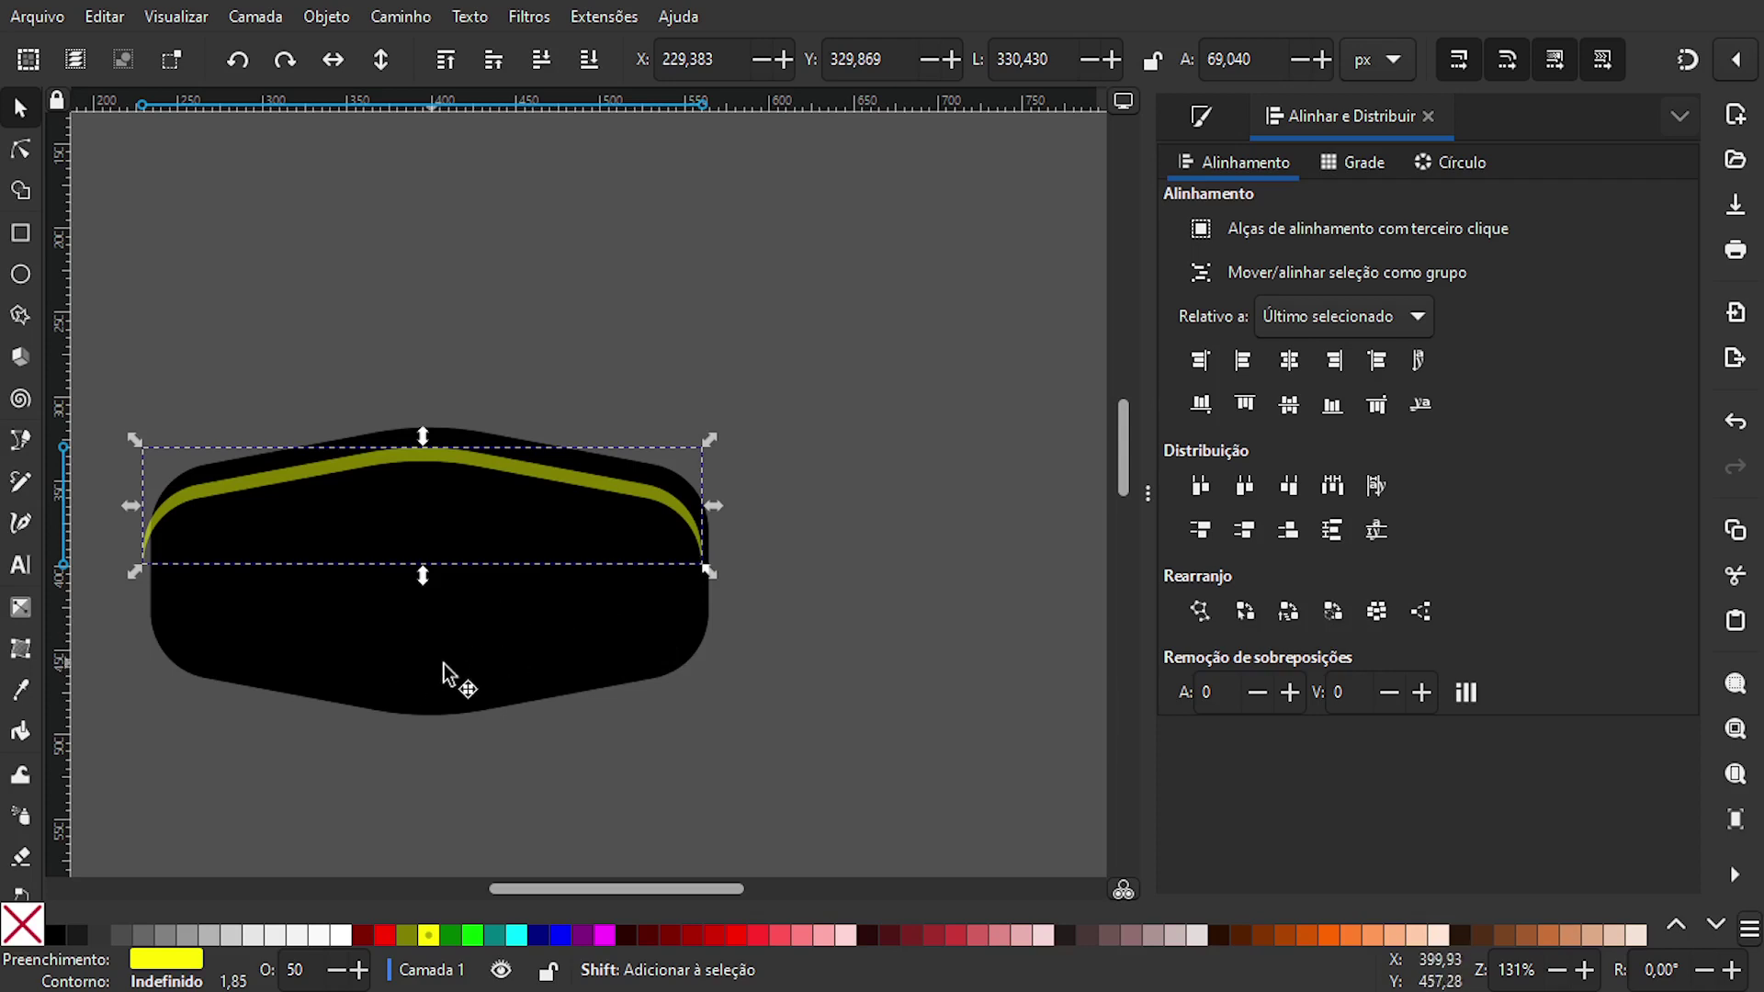
pyautogui.keyDown('shift'); pyautogui.click(507, 649); pyautogui.keyUp('shift')
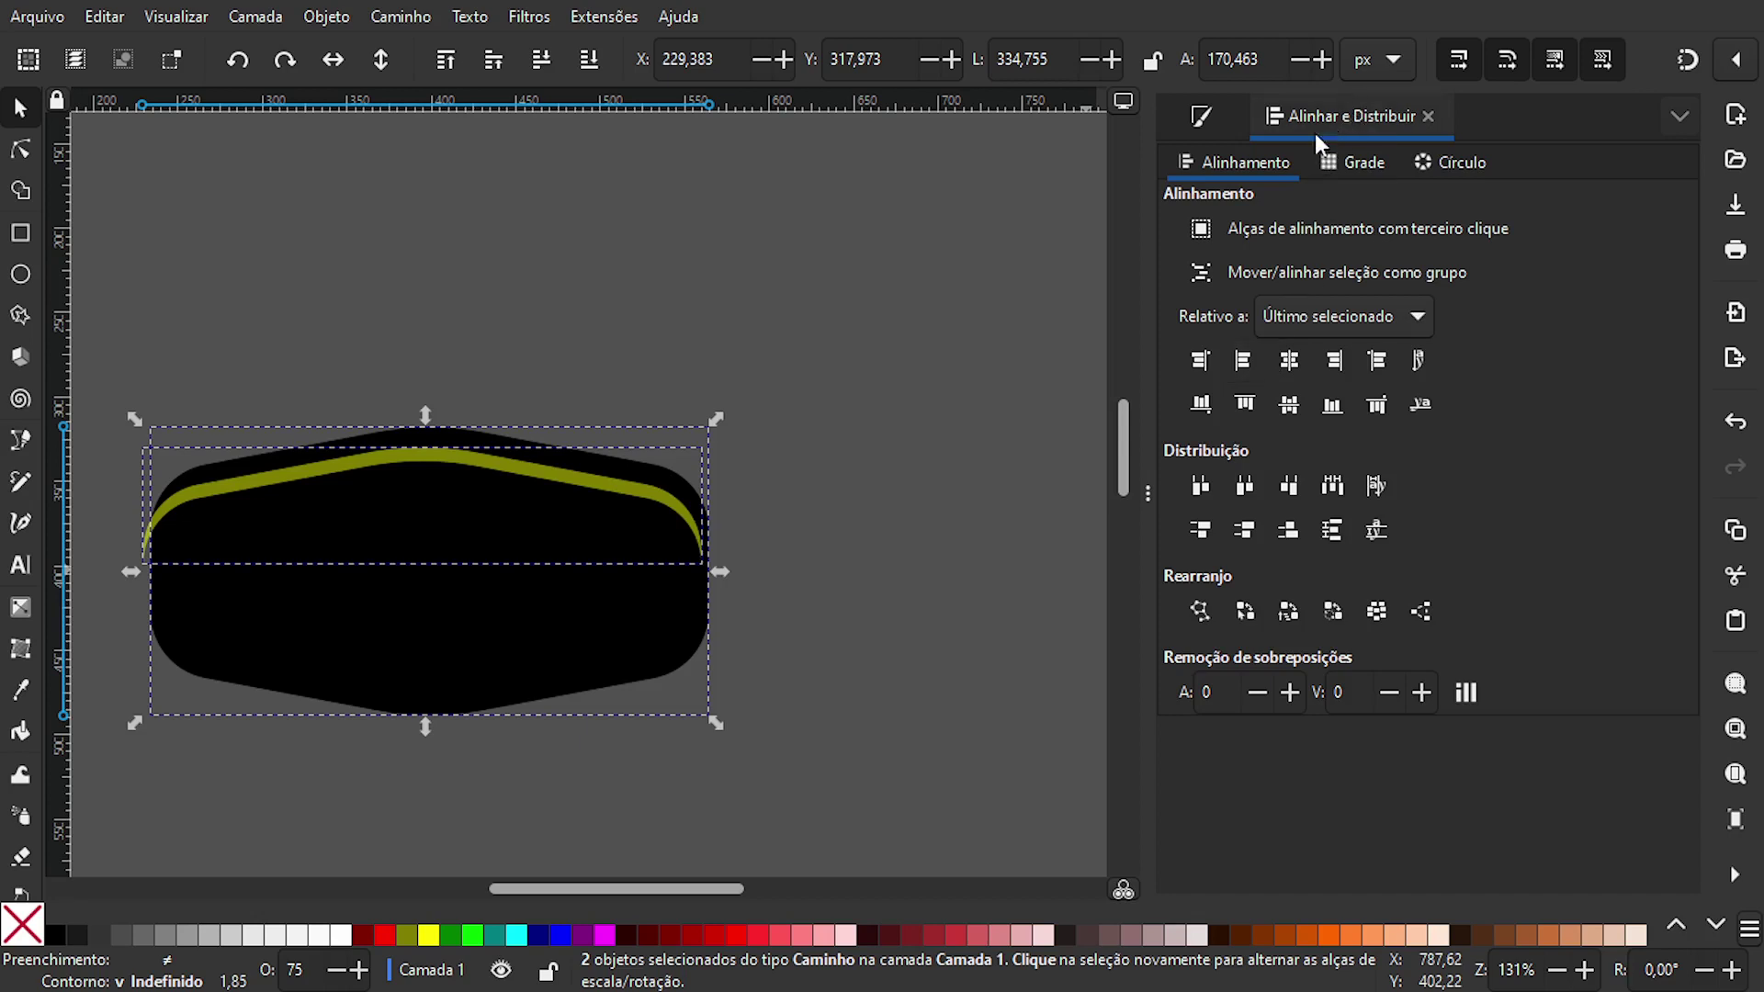
pyautogui.click(1291, 367)
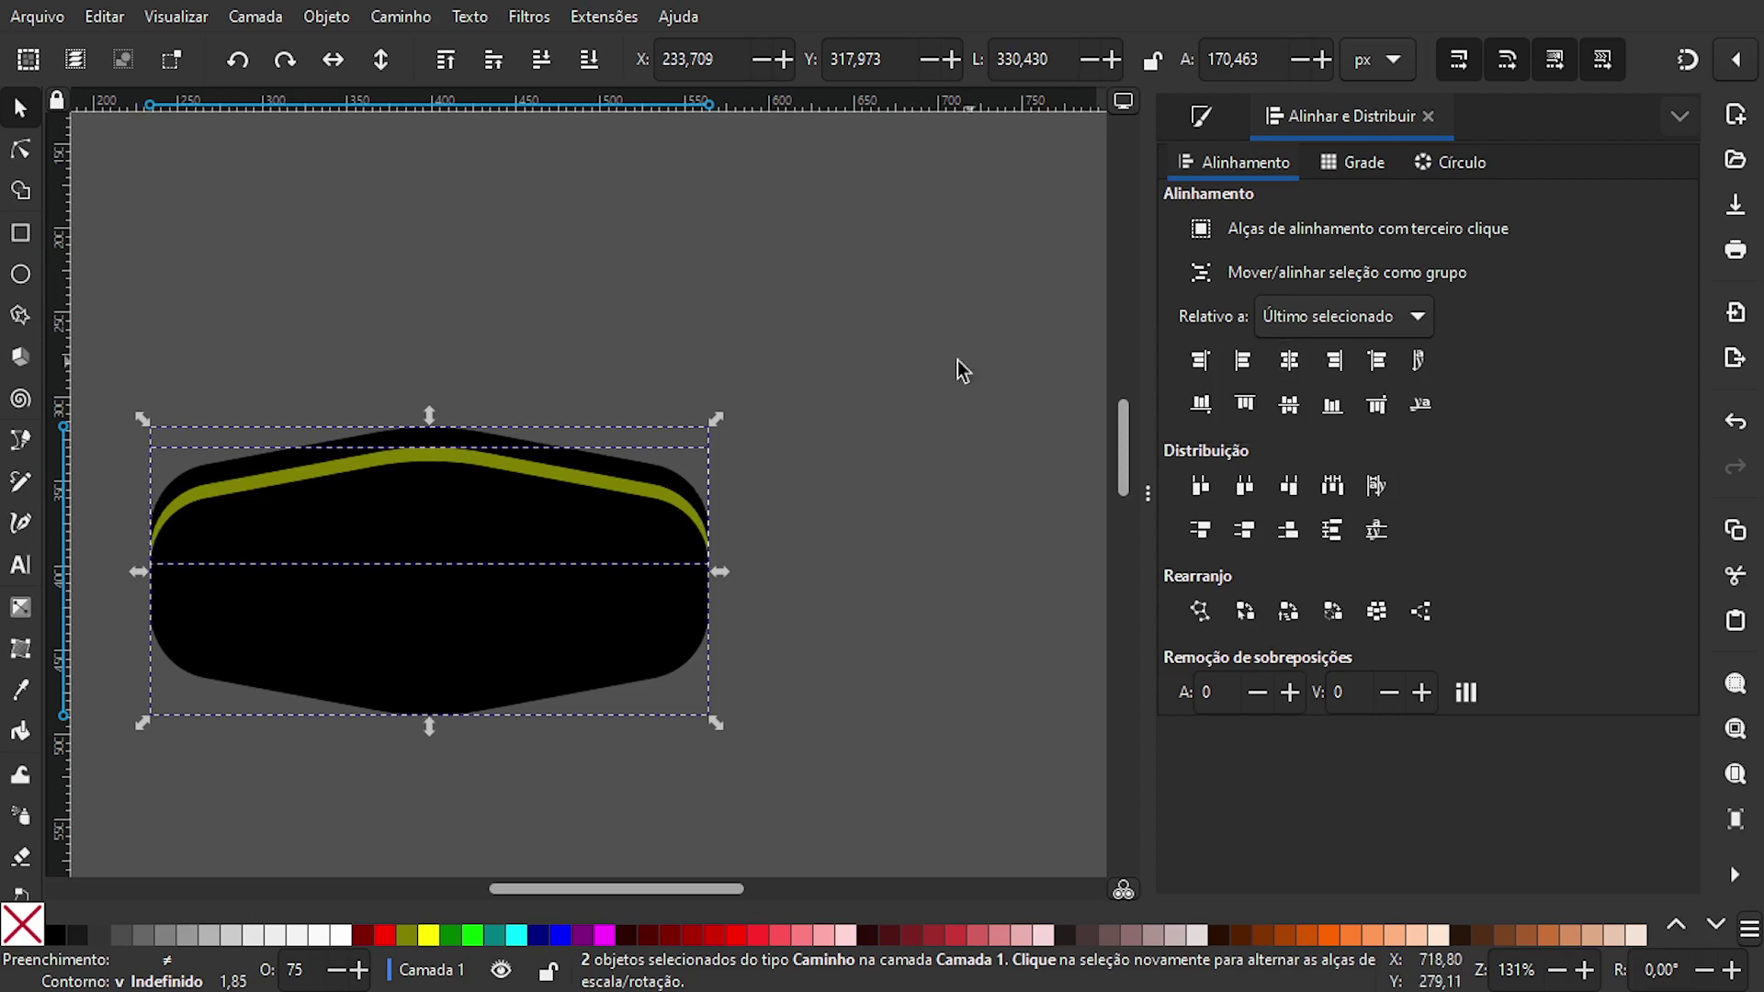
pyautogui.click(907, 439)
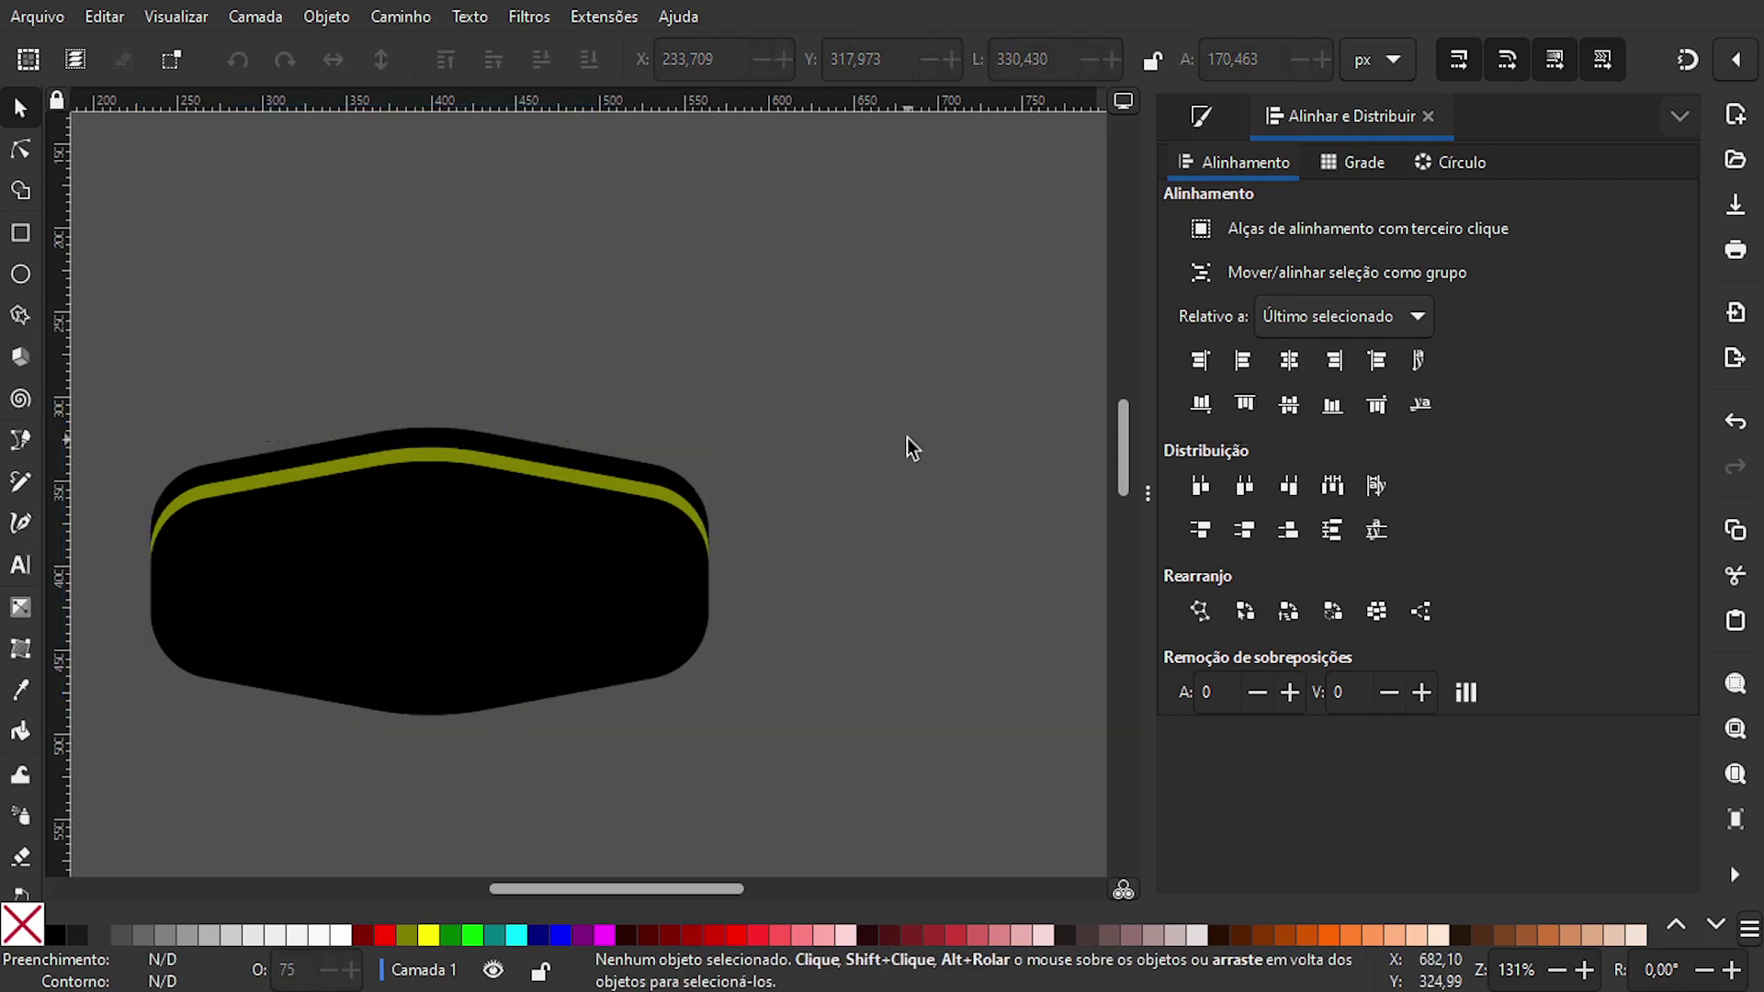
# - Scale the yellow strip proportionally about its centre to about 318 px wide and nudge it up 6 px
pyautogui.click(536, 466)
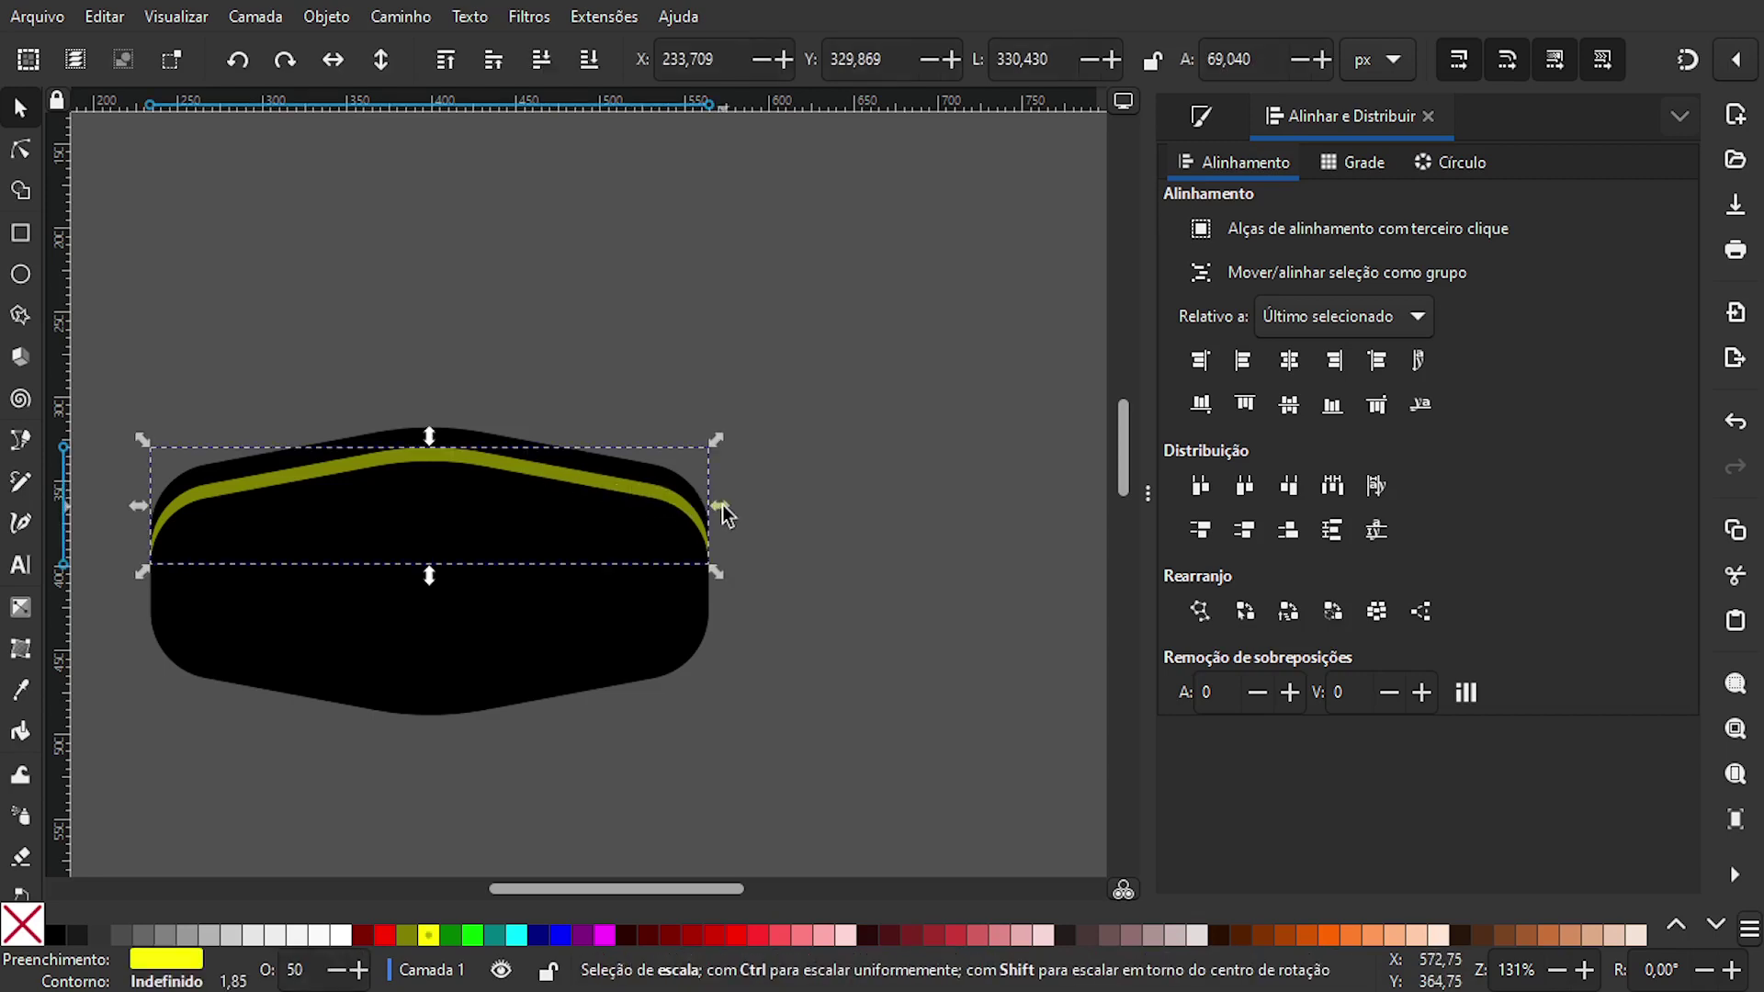
pyautogui.moveTo(718, 505); pyautogui.dragTo(711, 502)
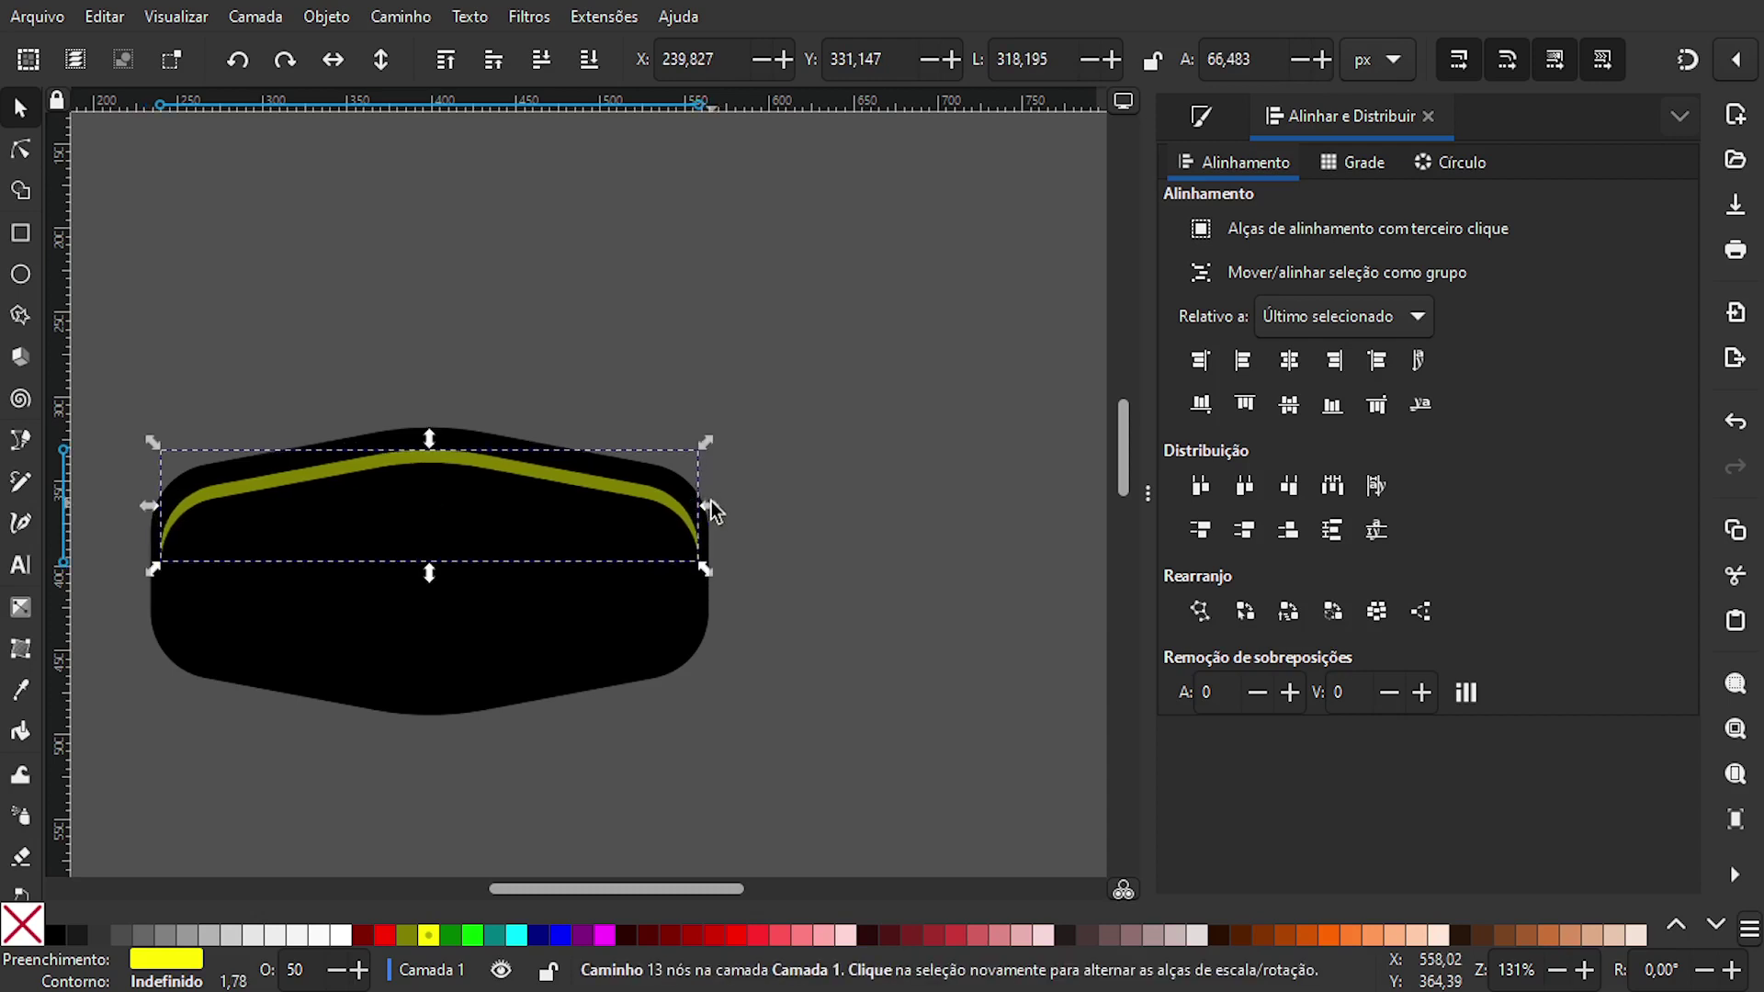
pyautogui.press('Up')
pyautogui.press('Up')
pyautogui.press('Up')
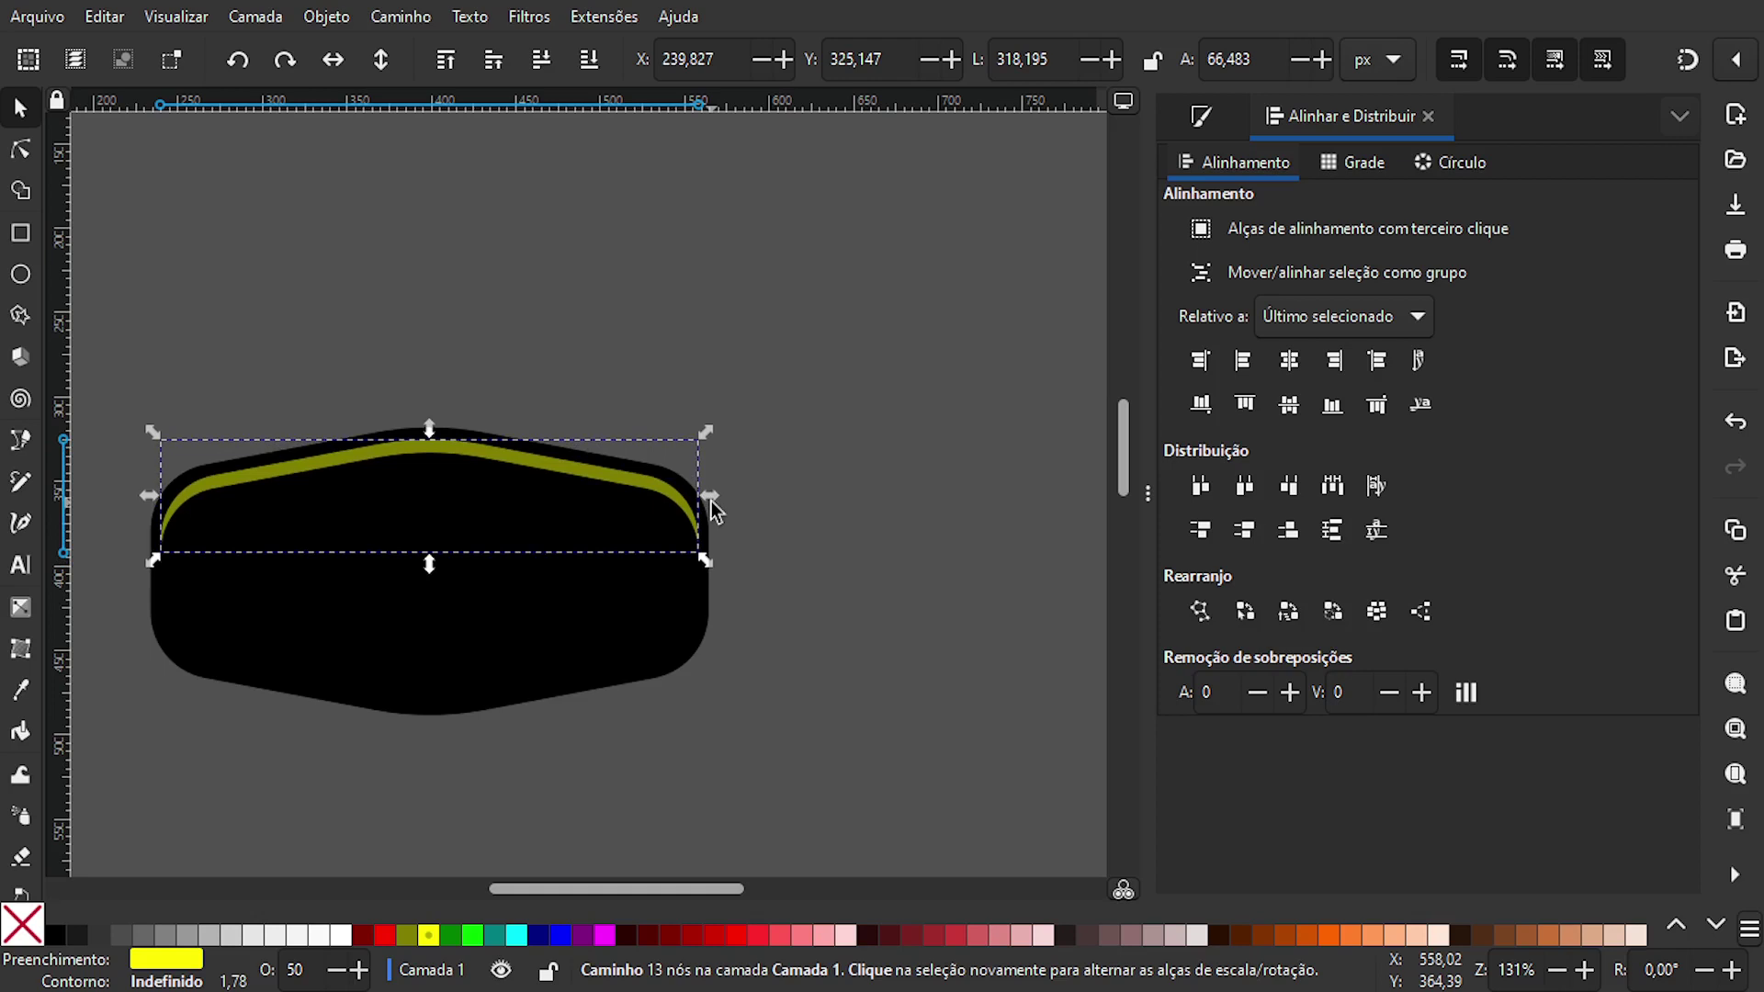
pyautogui.click(783, 498)
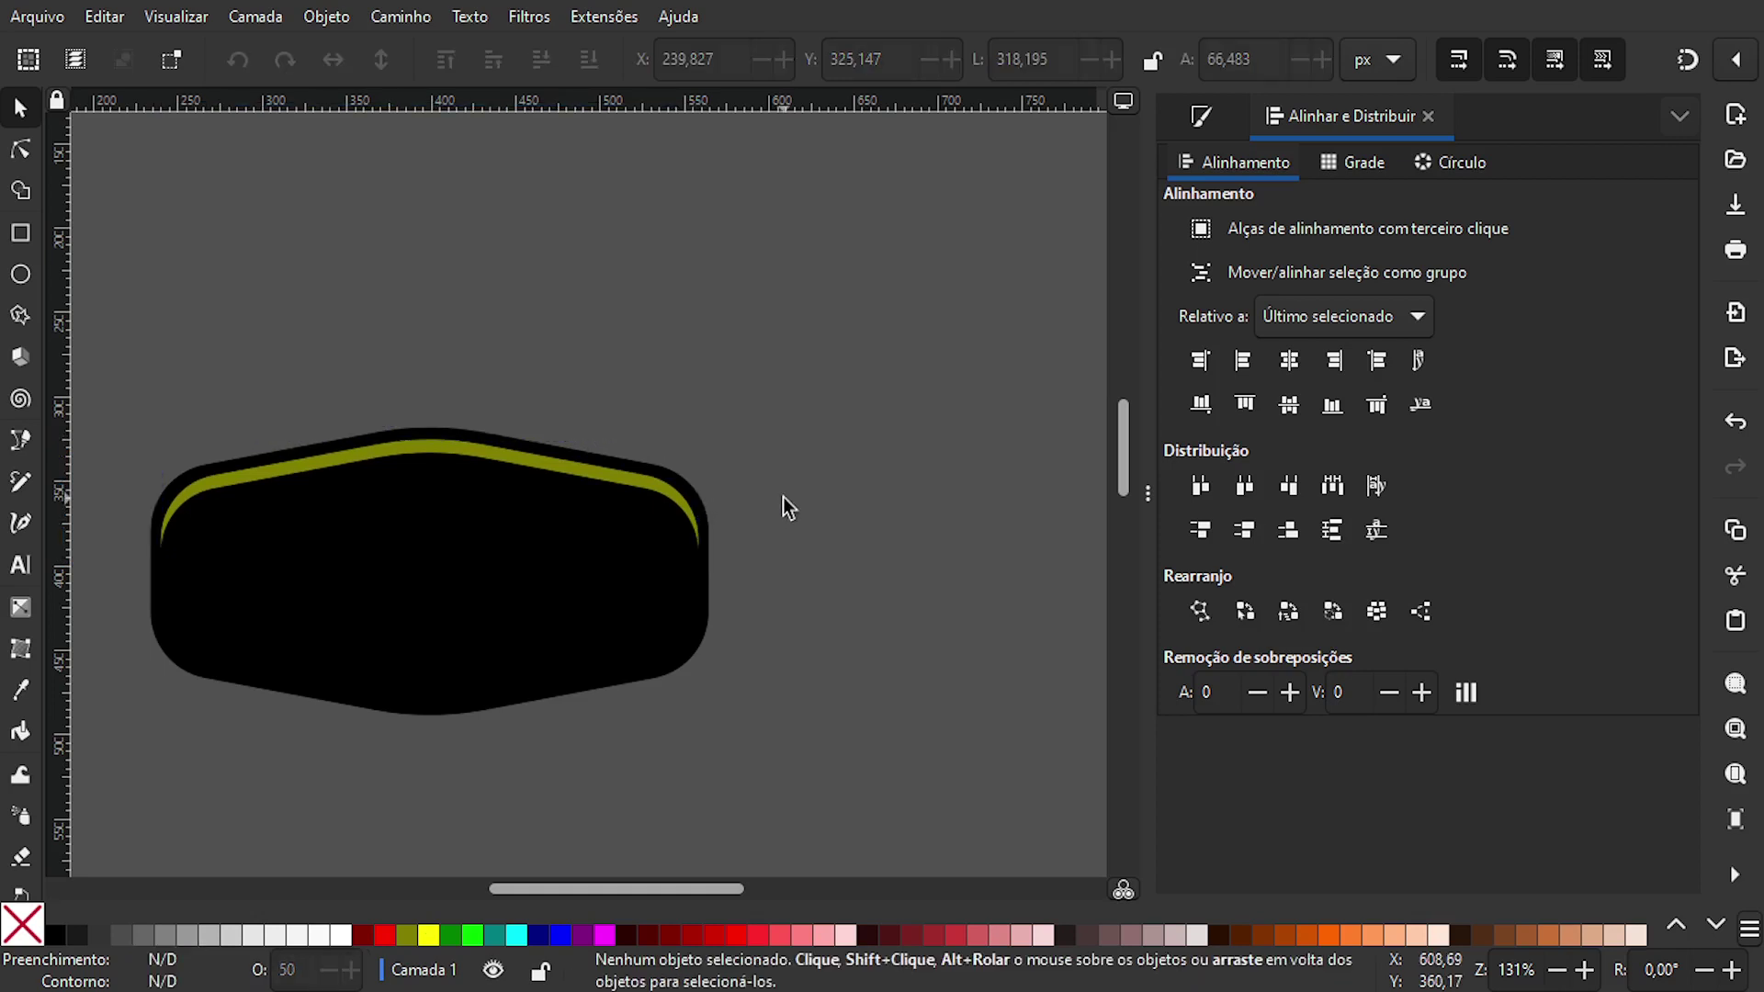
# - Set the yellow strip's opacity to 100
pyautogui.click(561, 471)
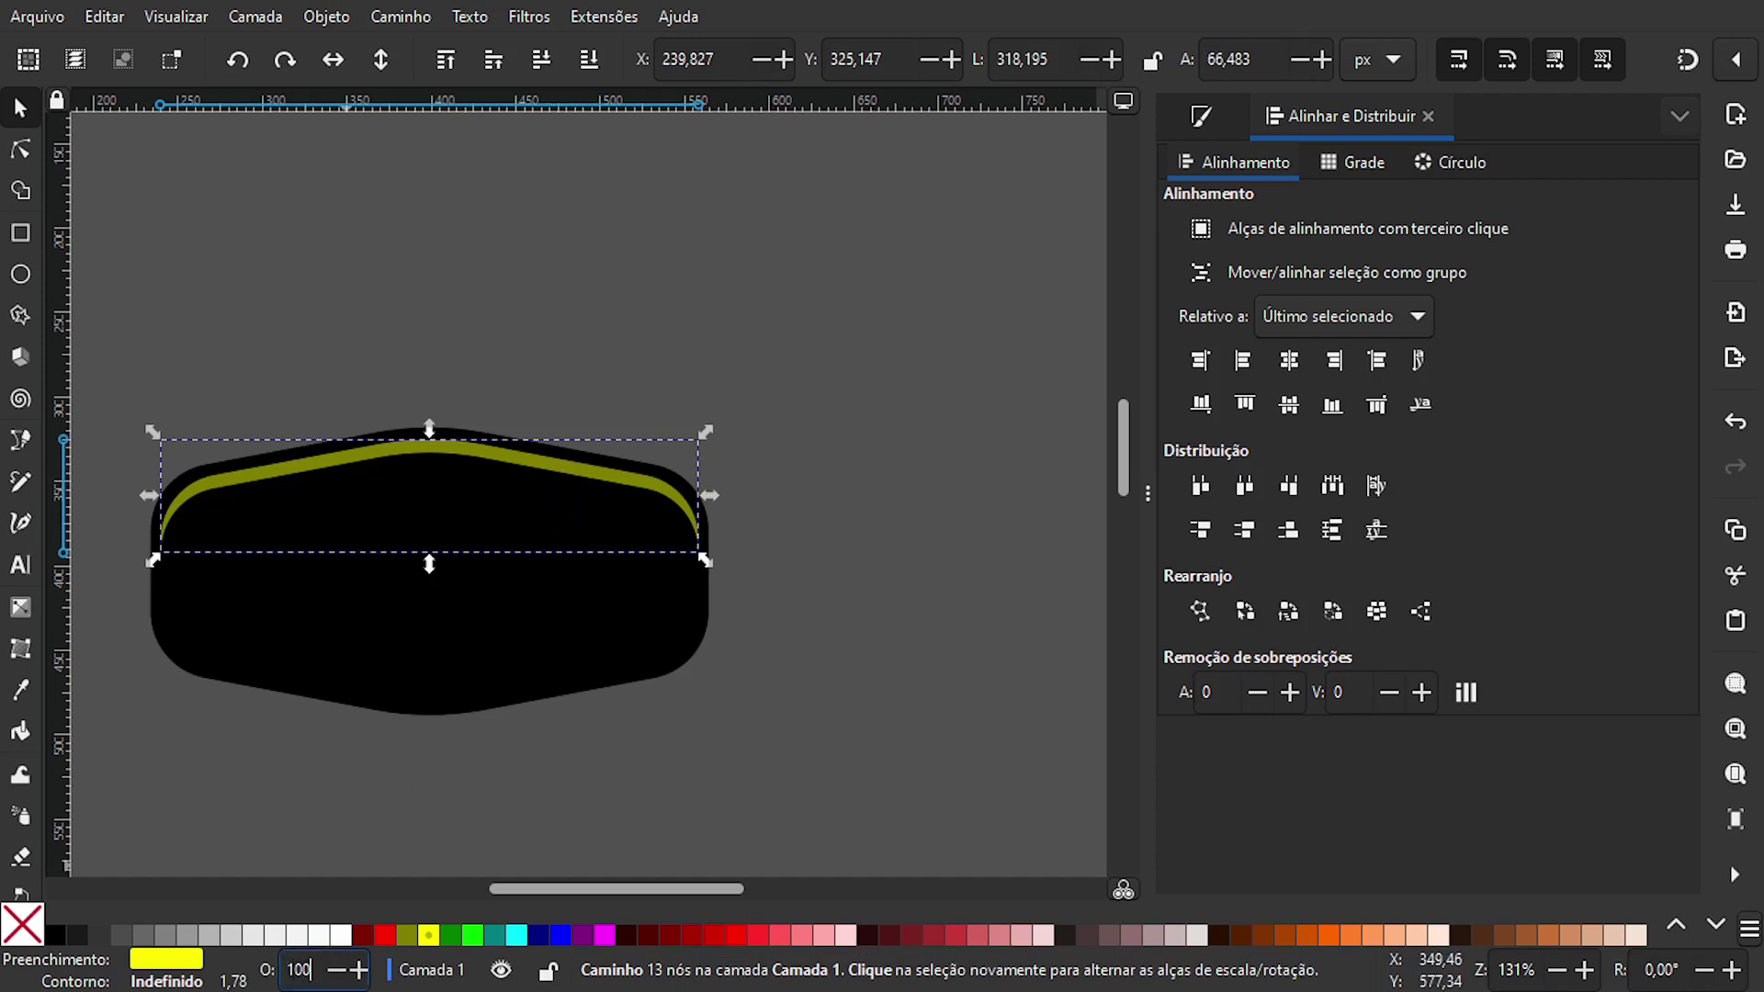
pyautogui.press('Return')
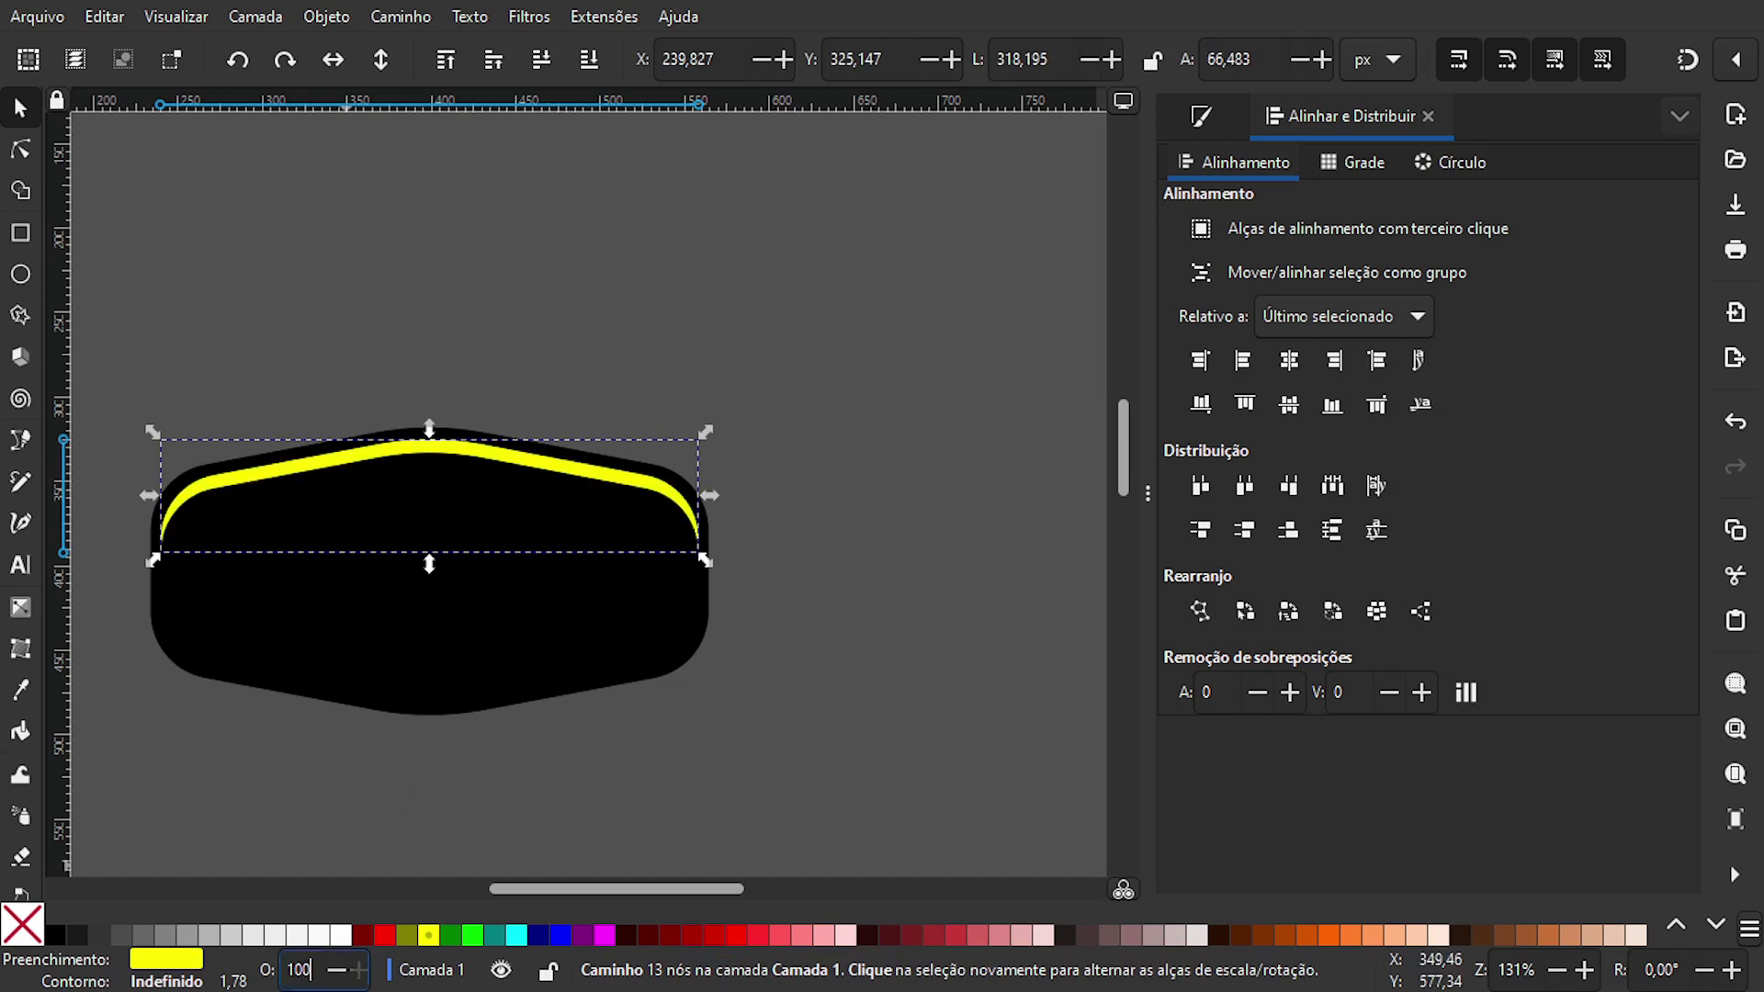
# - Duplicate the yellow strip and place the copy, flipped vertically, straight below along the black shape's lower edge
pyautogui.rightClick(515, 466)
pyautogui.click(555, 533)
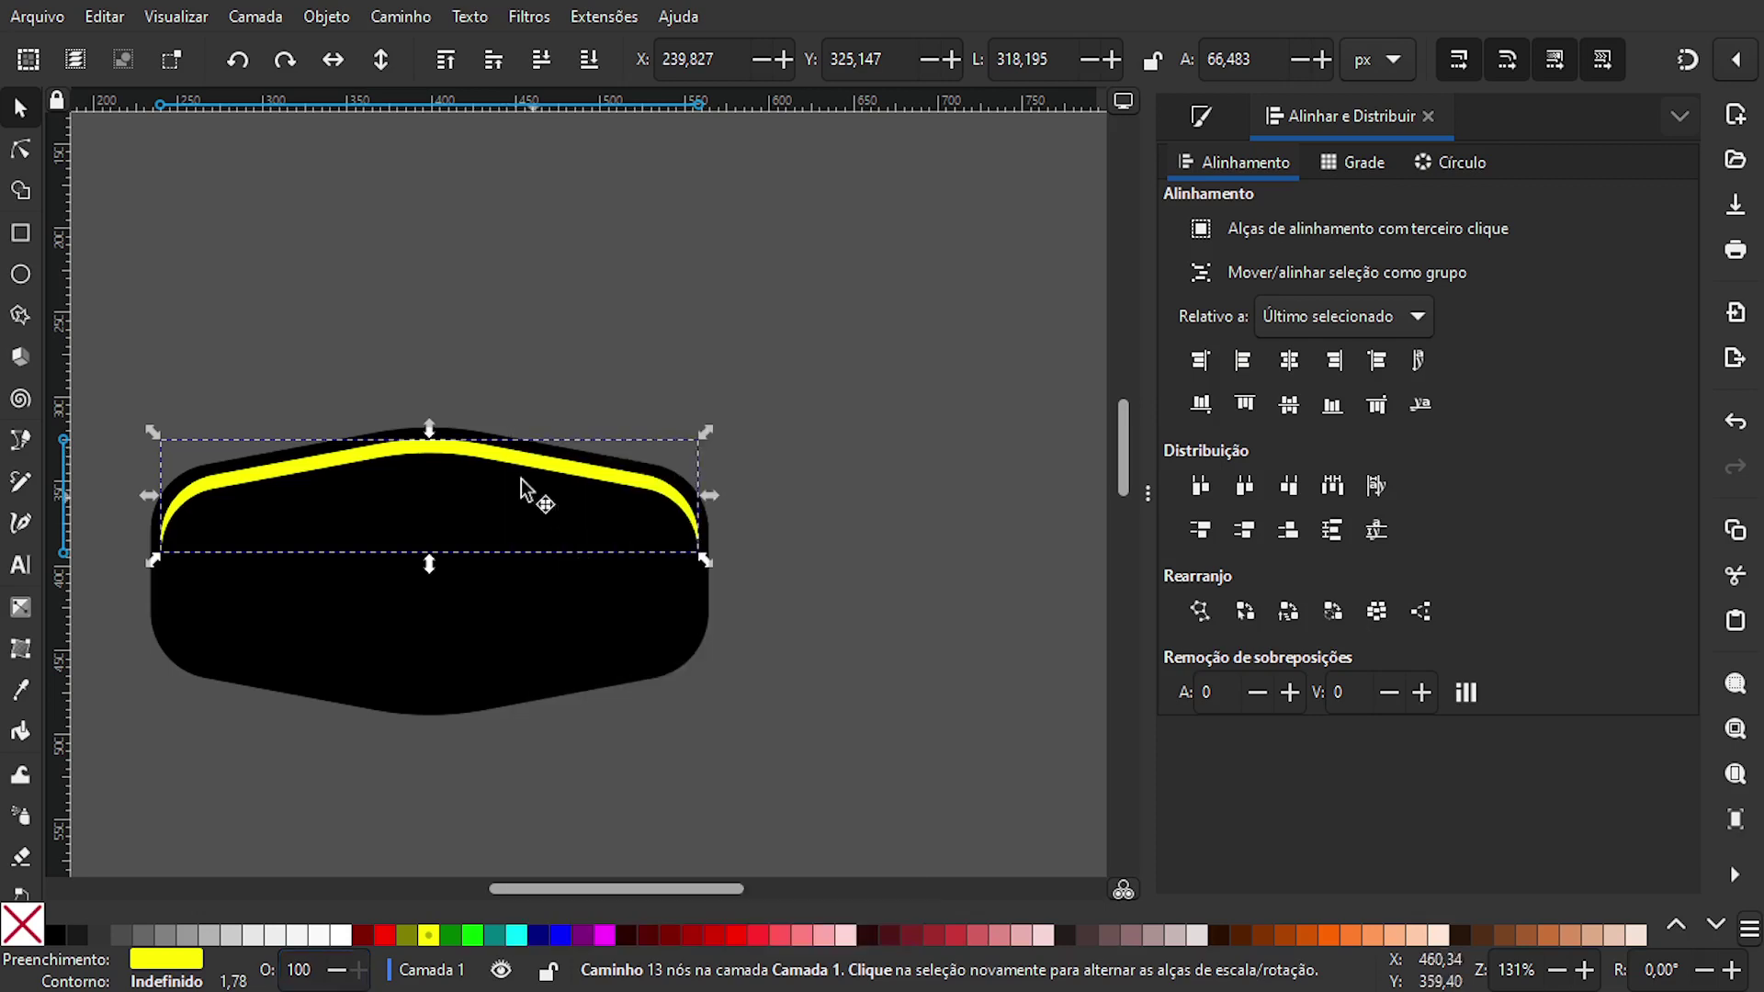
pyautogui.click(380, 61)
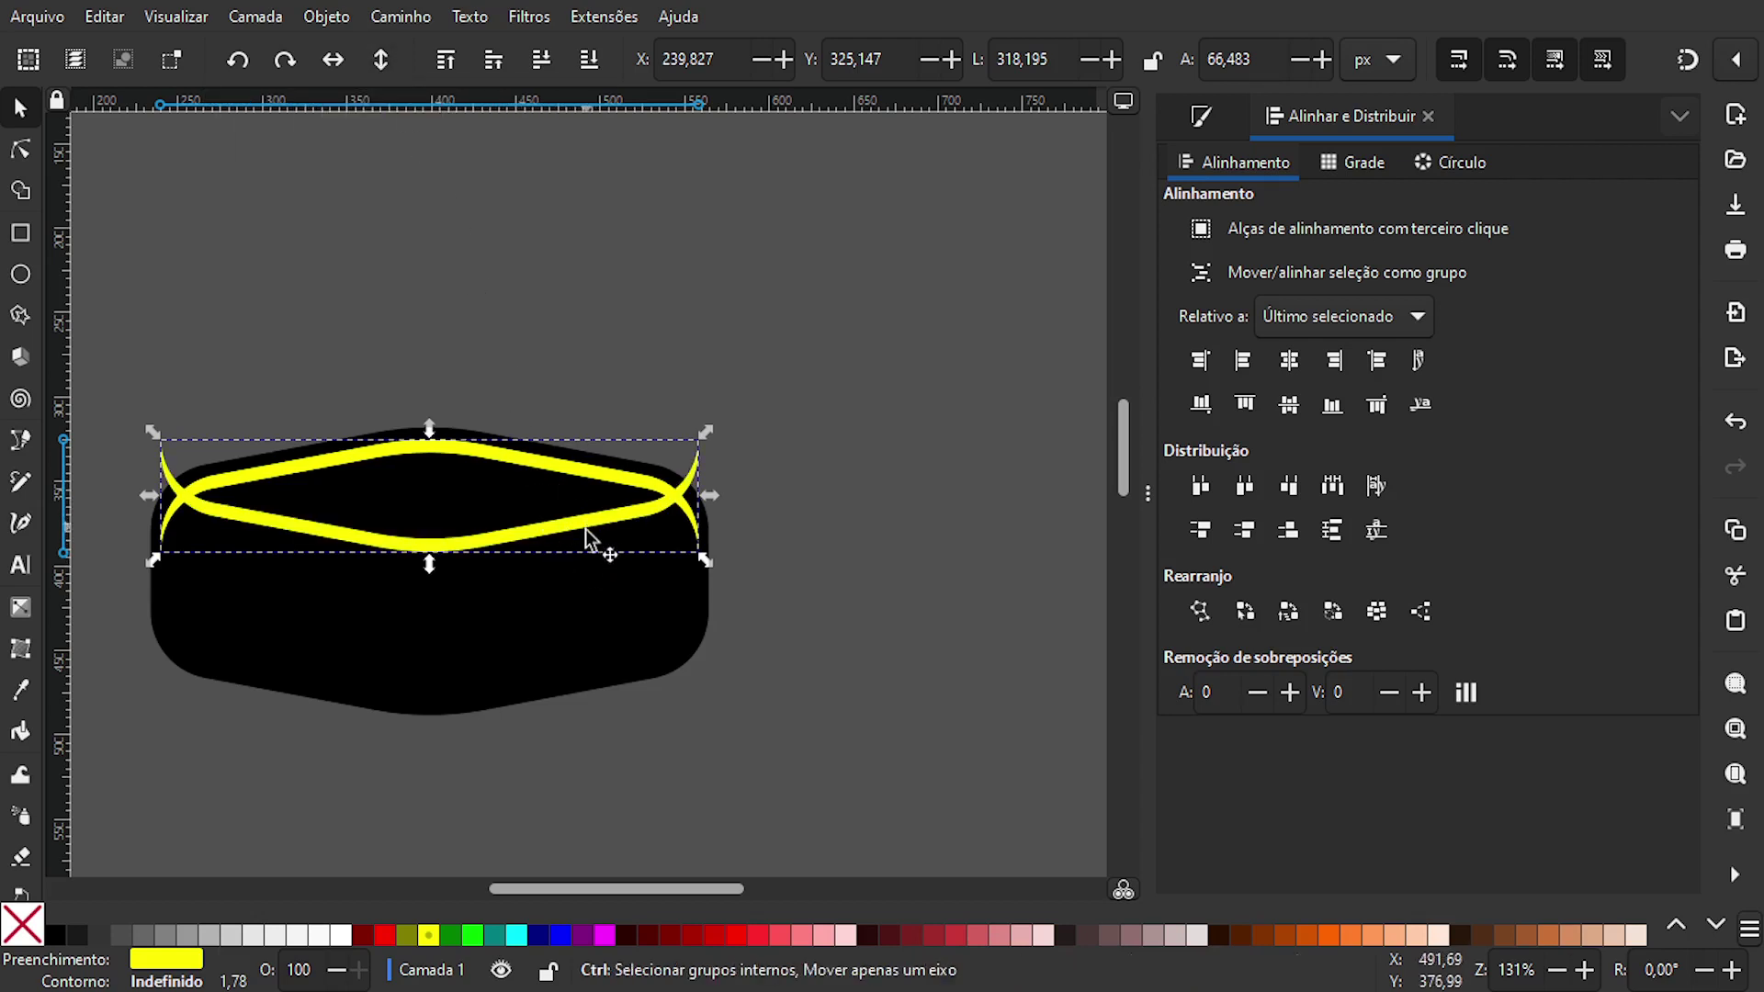
pyautogui.moveTo(585, 529); pyautogui.dragTo(584, 681)
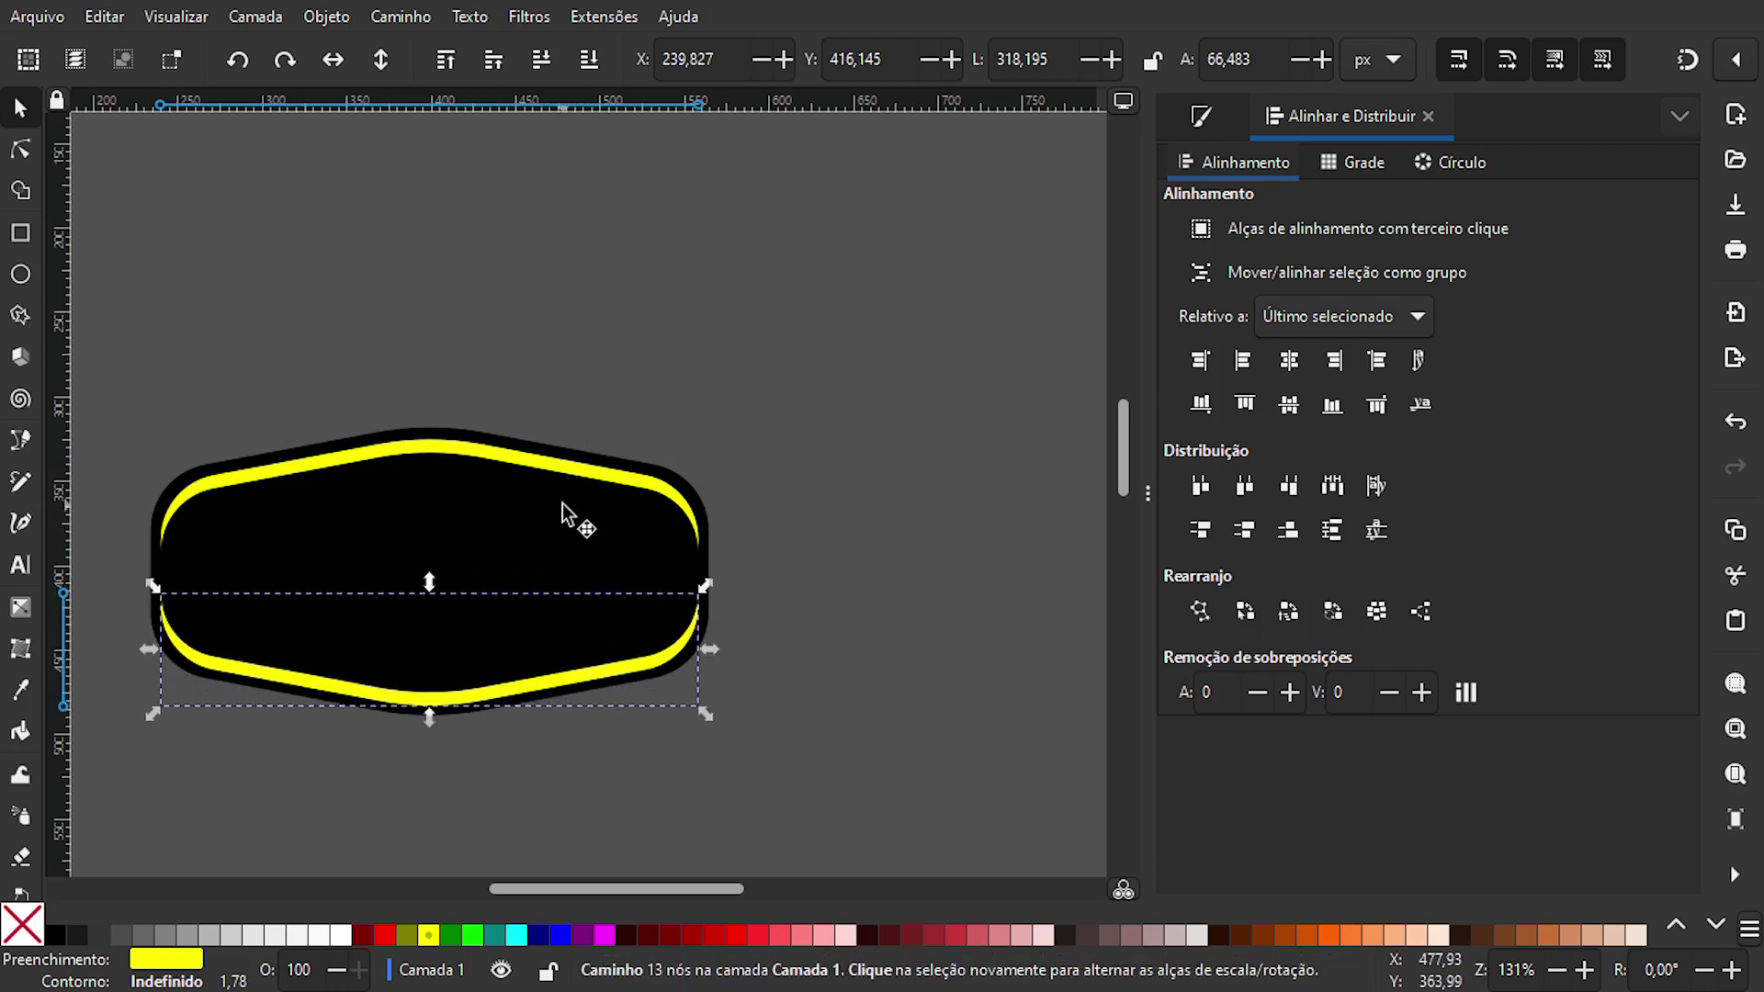
# - Group the upper and lower yellow strips and centre the group horizontally and vertically on the black shape
pyautogui.keyDown('shift'); pyautogui.click(479, 459); pyautogui.keyUp('shift')
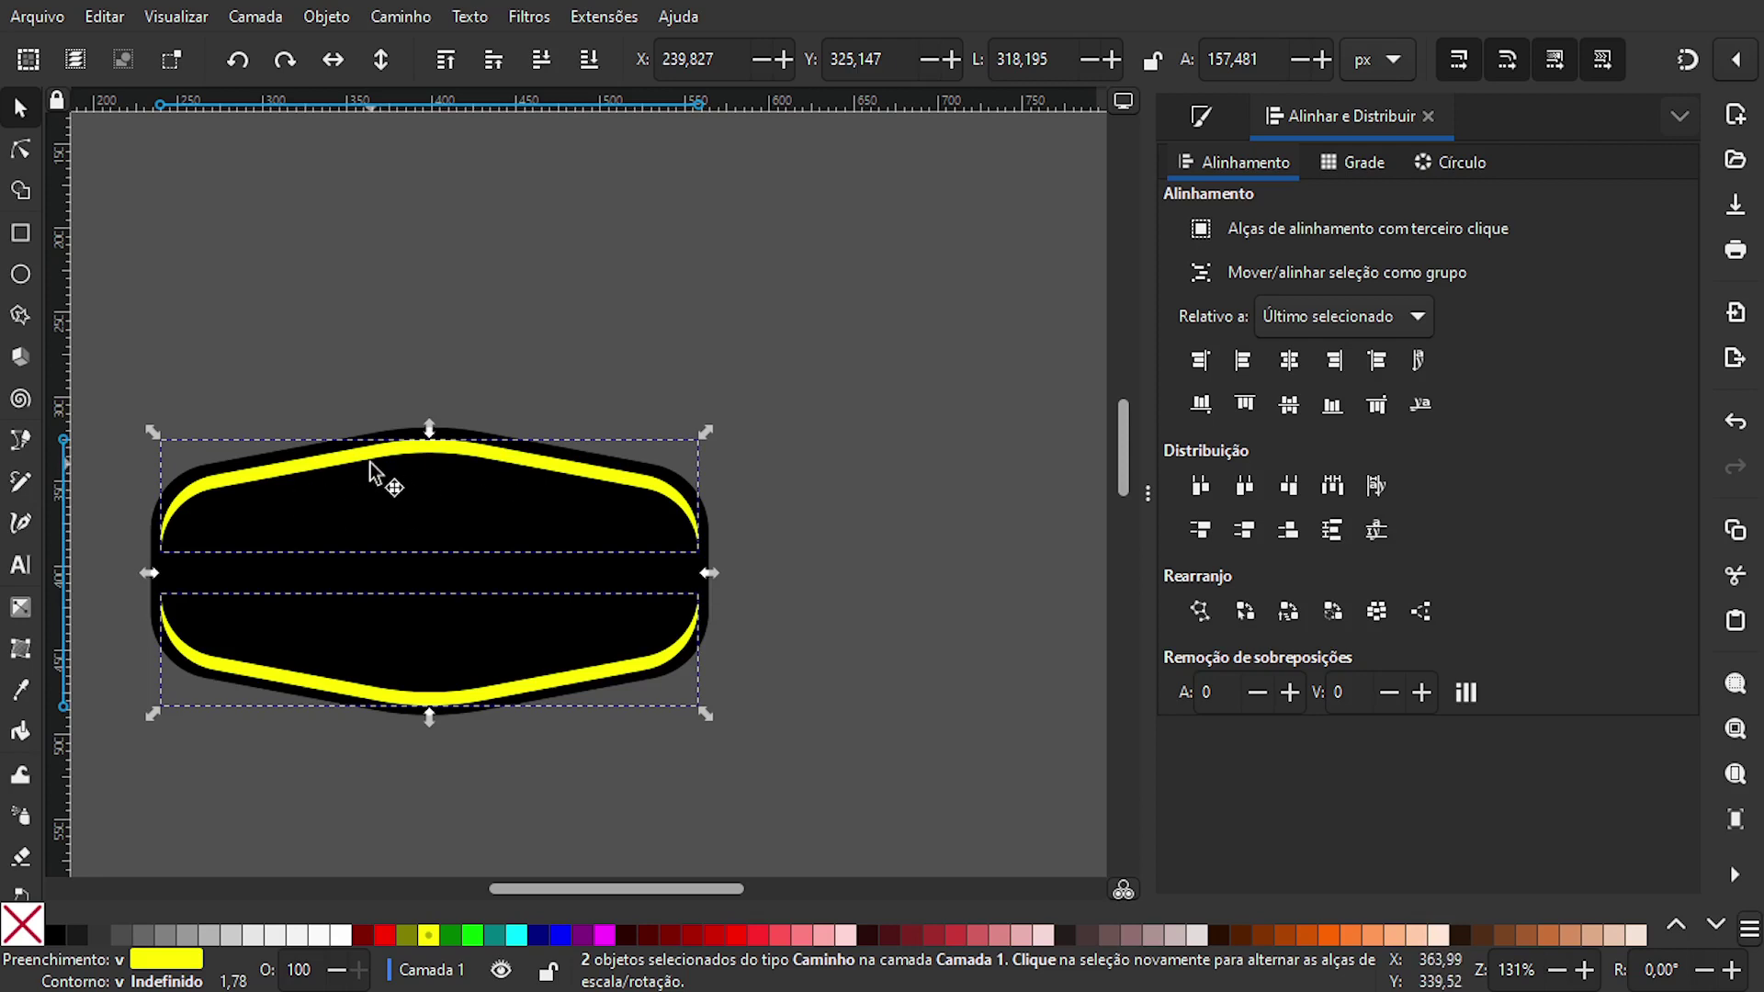
pyautogui.press('ctrl')
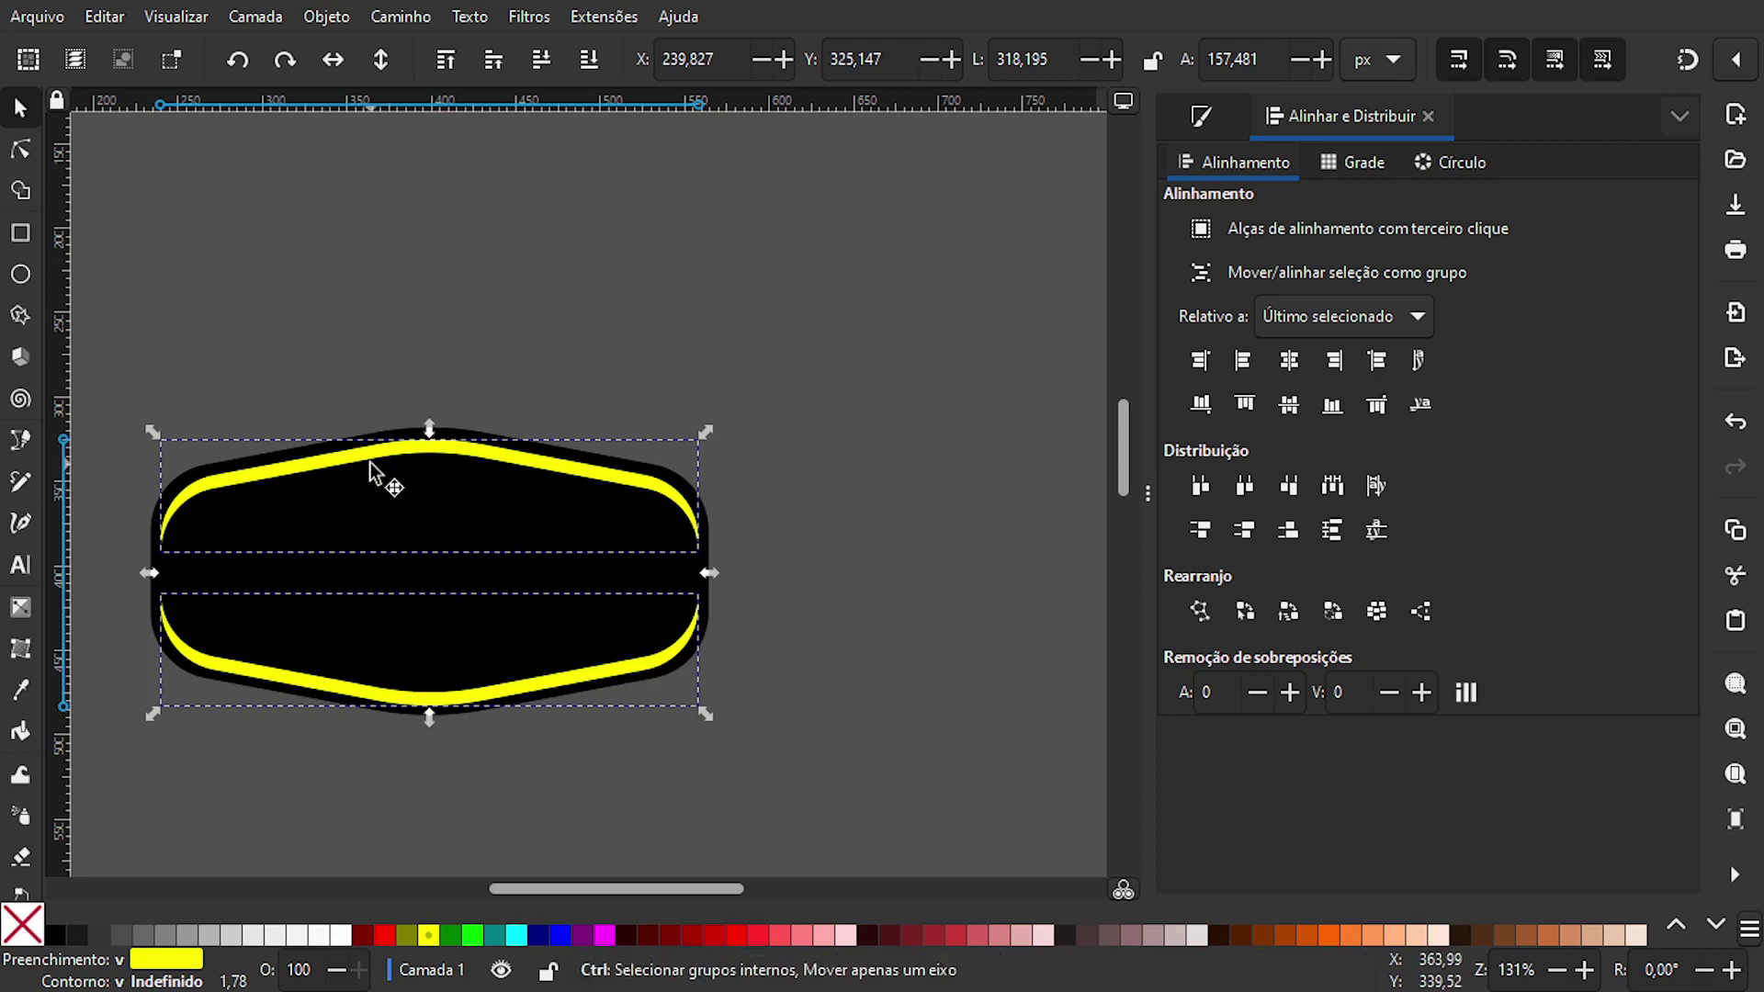
pyautogui.hotkey('ctrl', 'g')
pyautogui.press('shift')
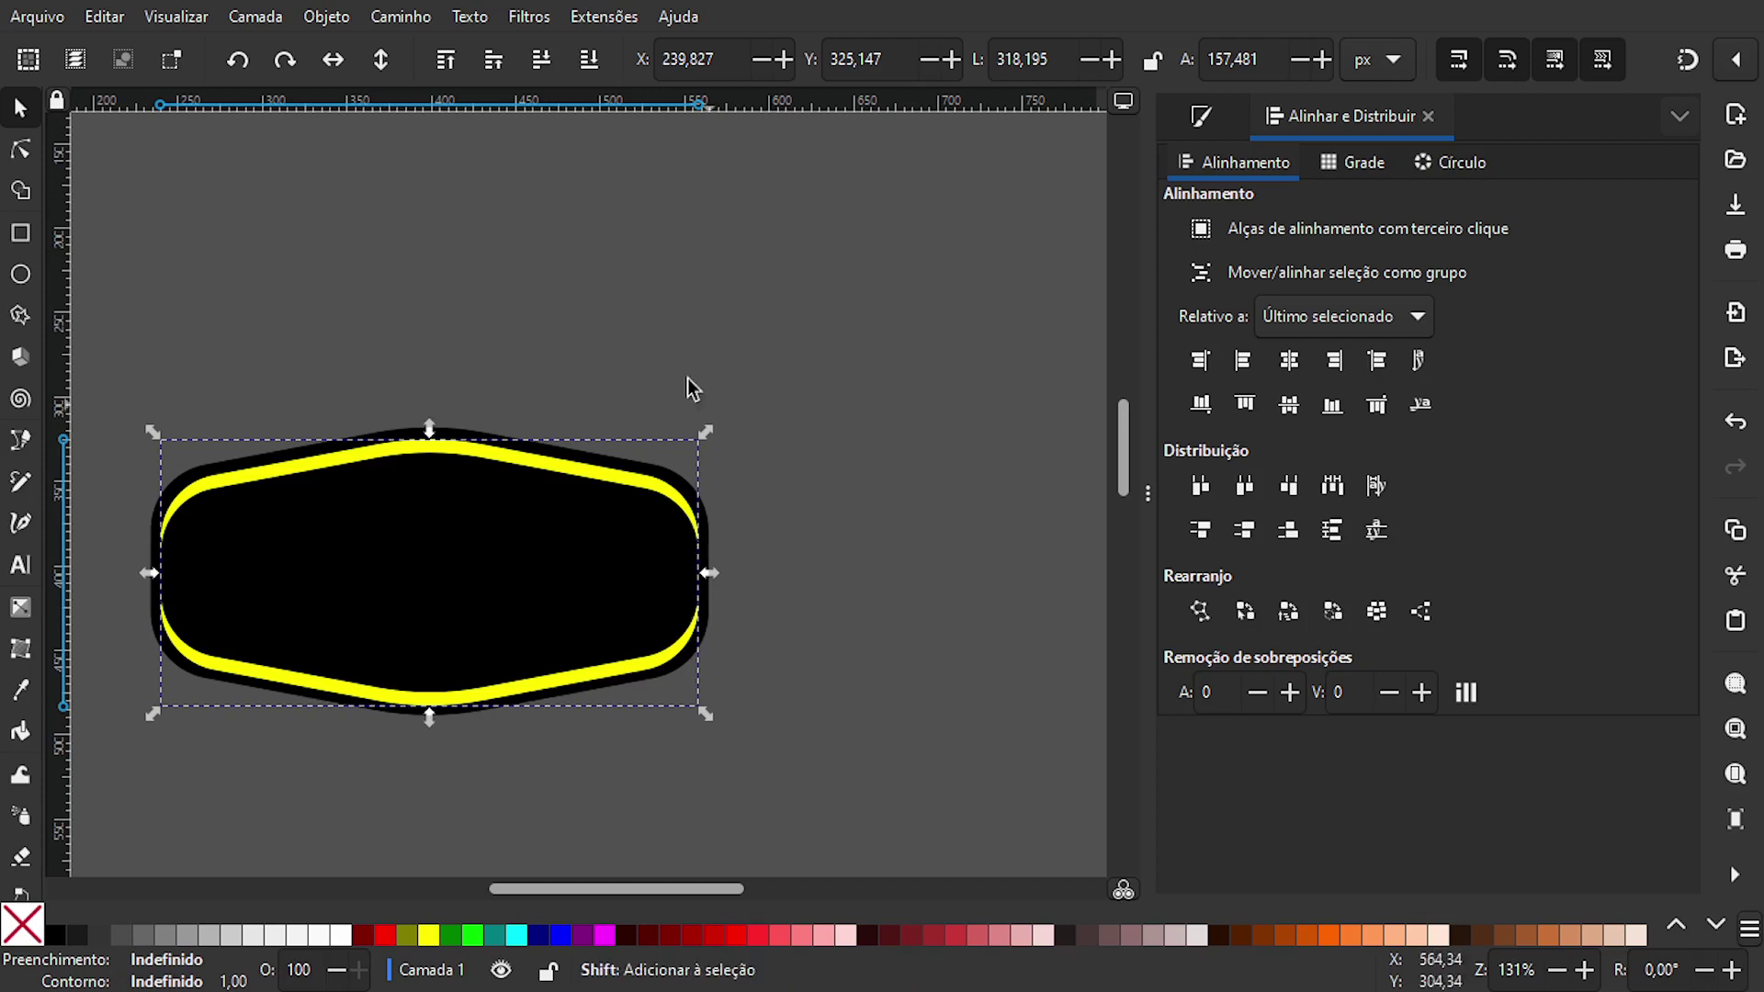
pyautogui.keyDown('shift'); pyautogui.click(490, 556); pyautogui.keyUp('shift')
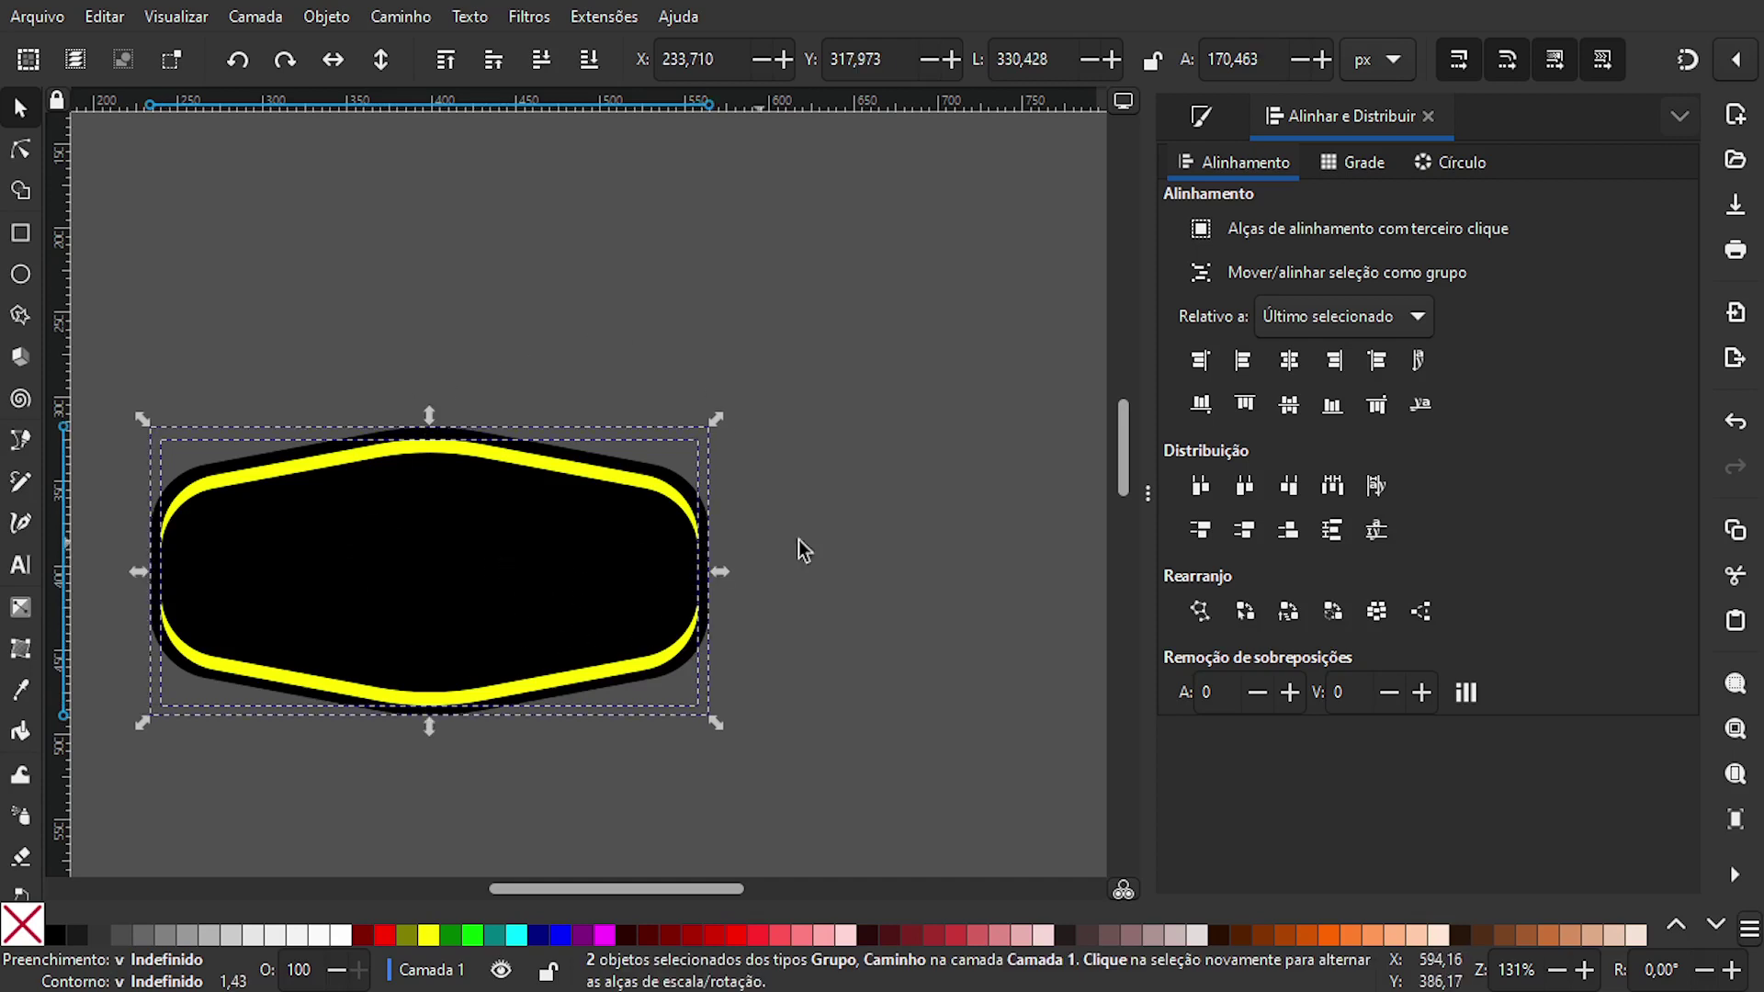
pyautogui.click(1290, 360)
pyautogui.click(1290, 411)
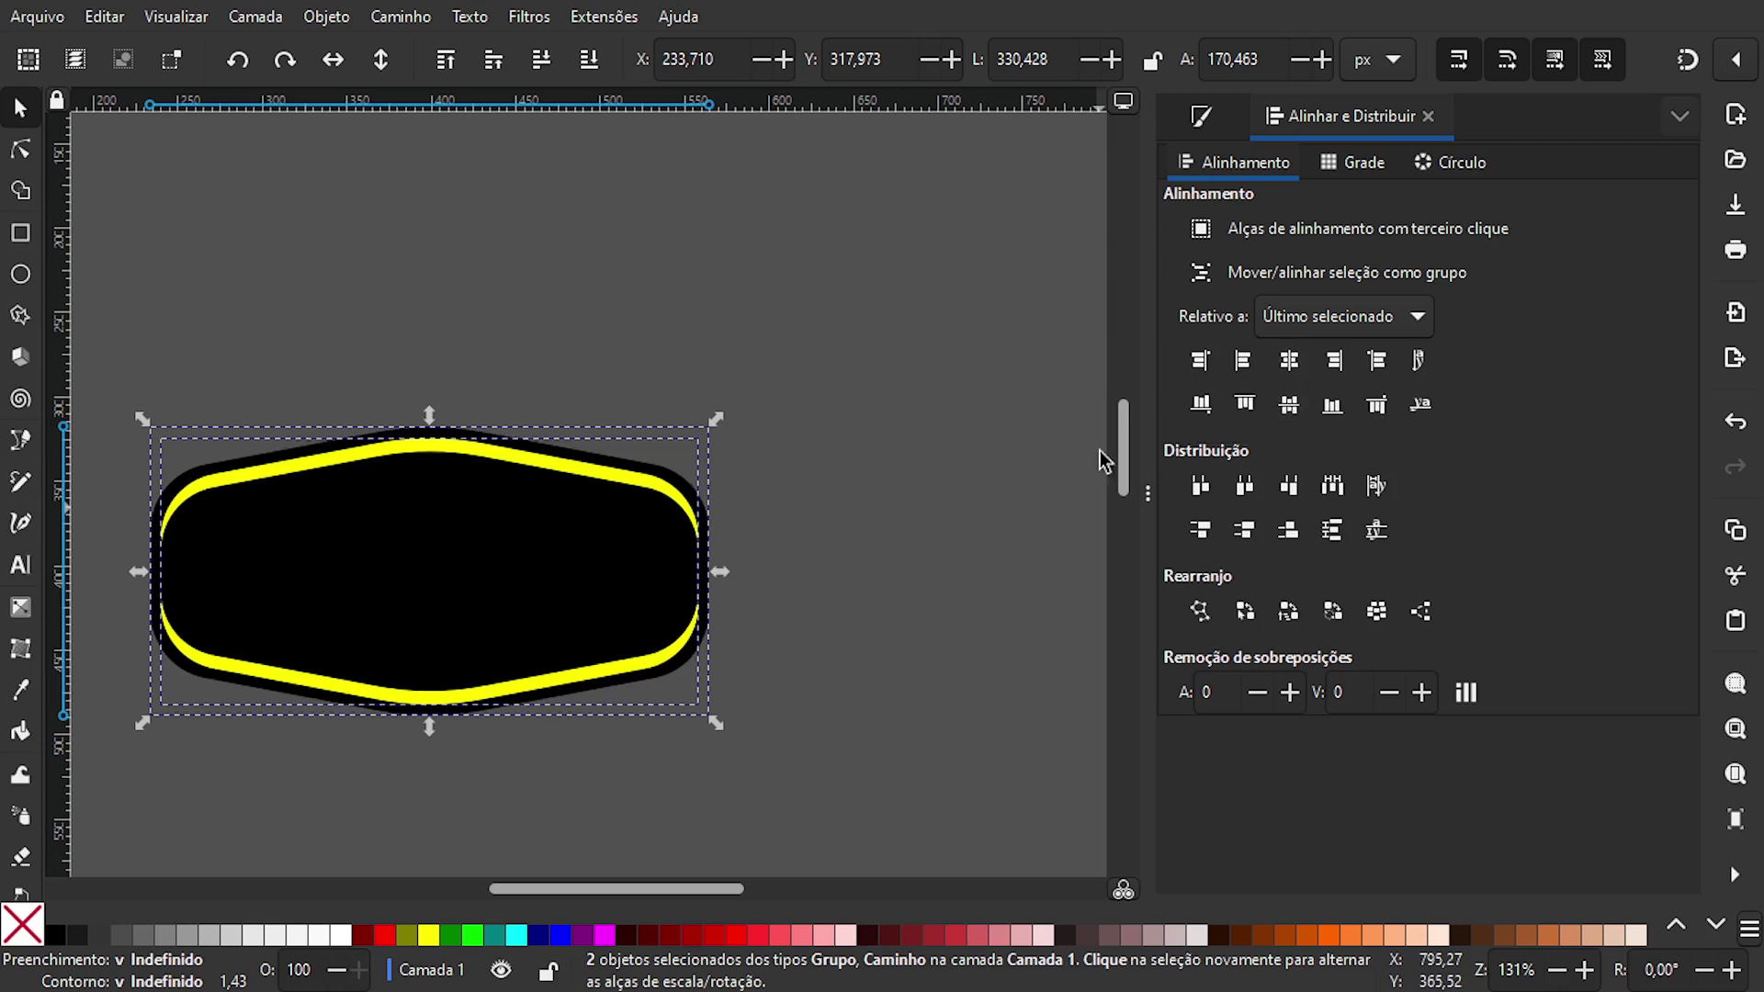
pyautogui.click(976, 552)
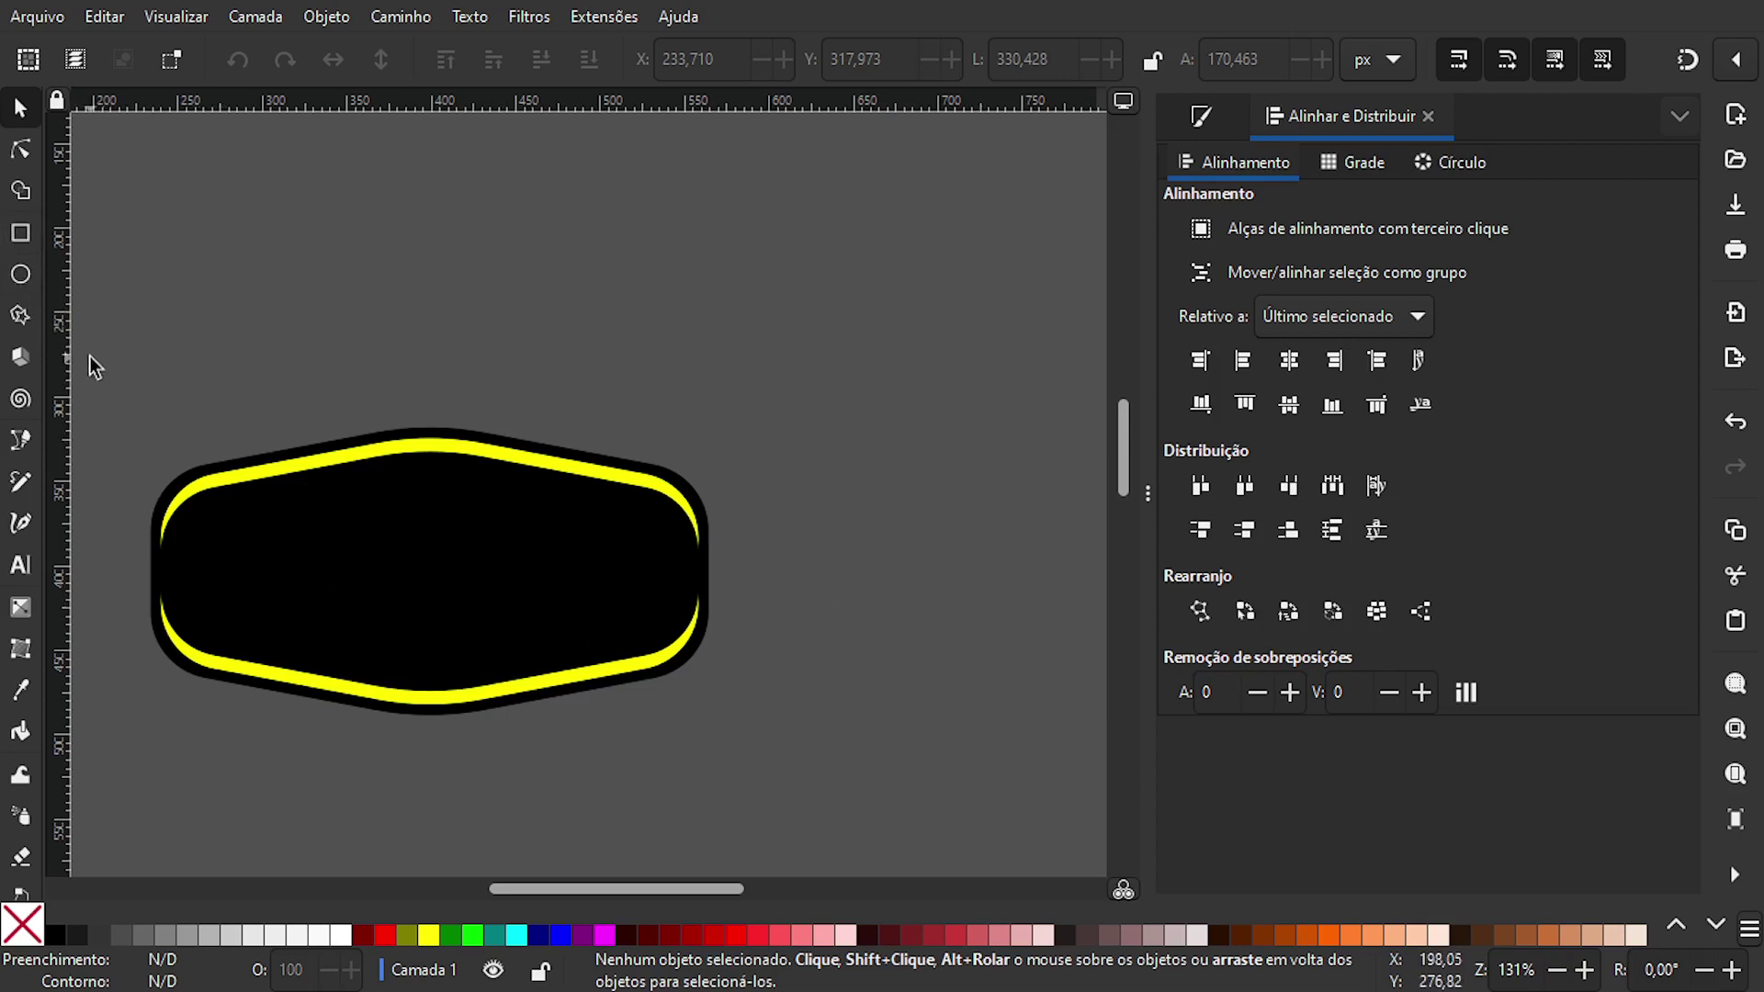
# - Draw a circle about 7.8 px in diameter between the strips' left ends and fill it yellow
pyautogui.click(21, 273)
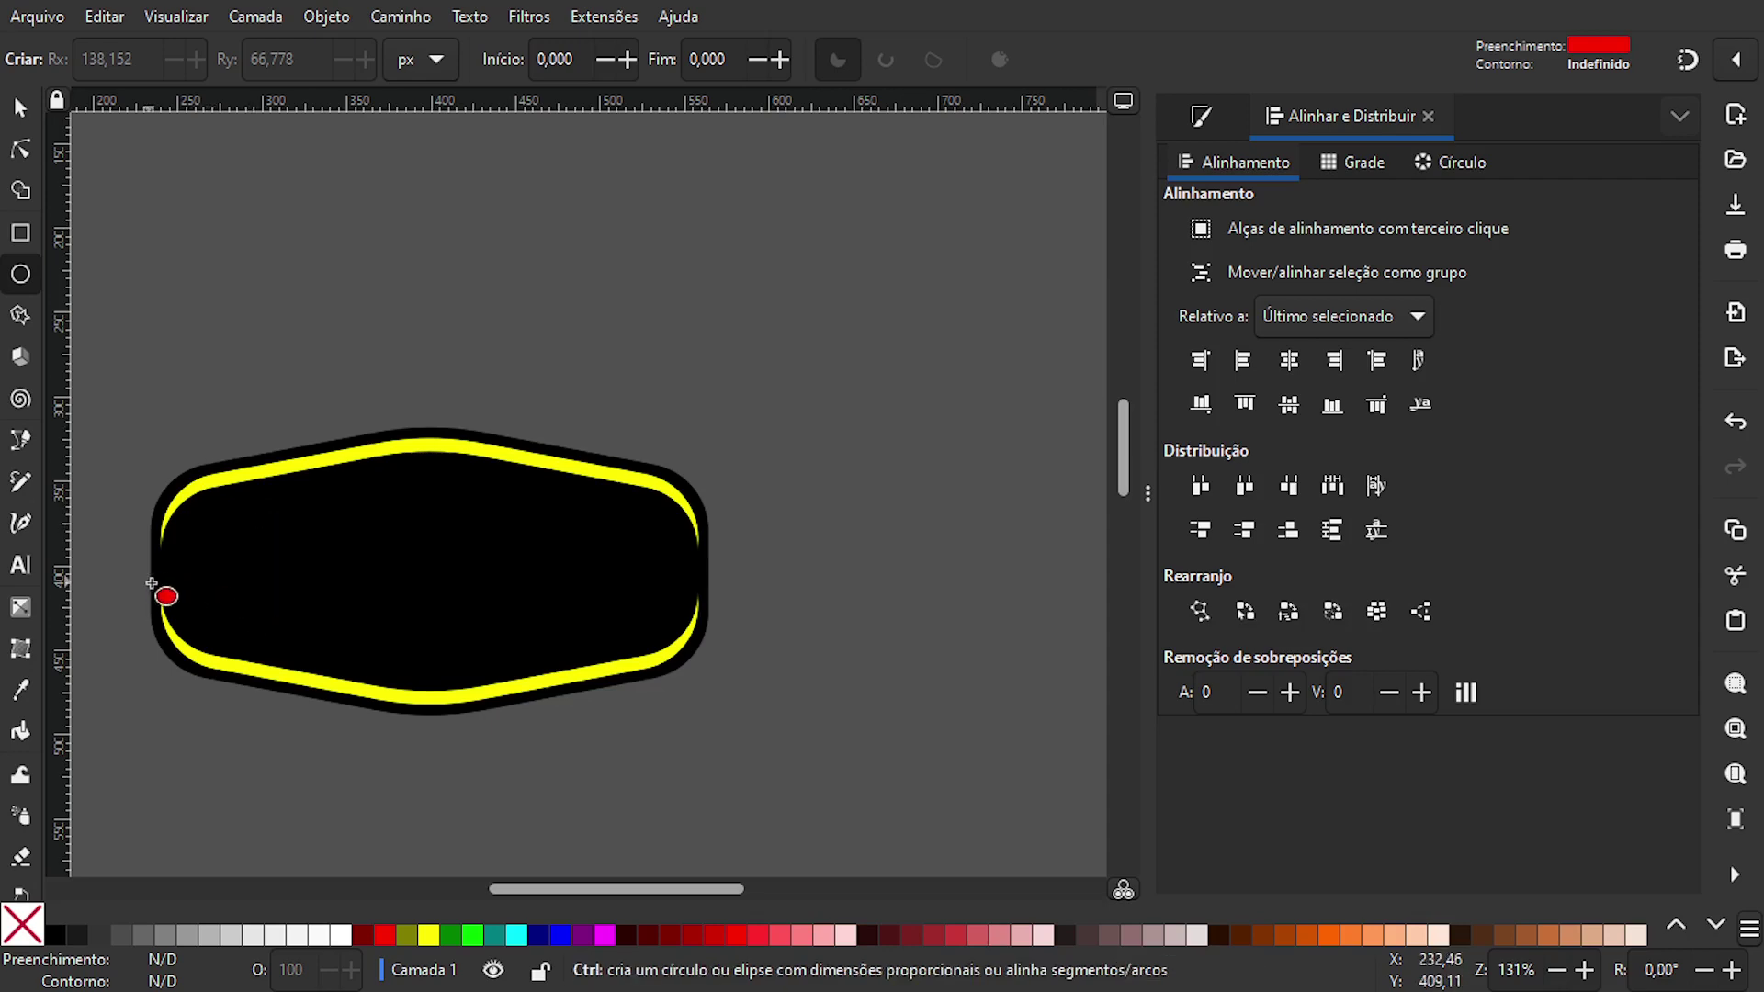
pyautogui.keyDown('ctrl'); pyautogui.scroll(5, 170, 588); pyautogui.keyUp('ctrl')
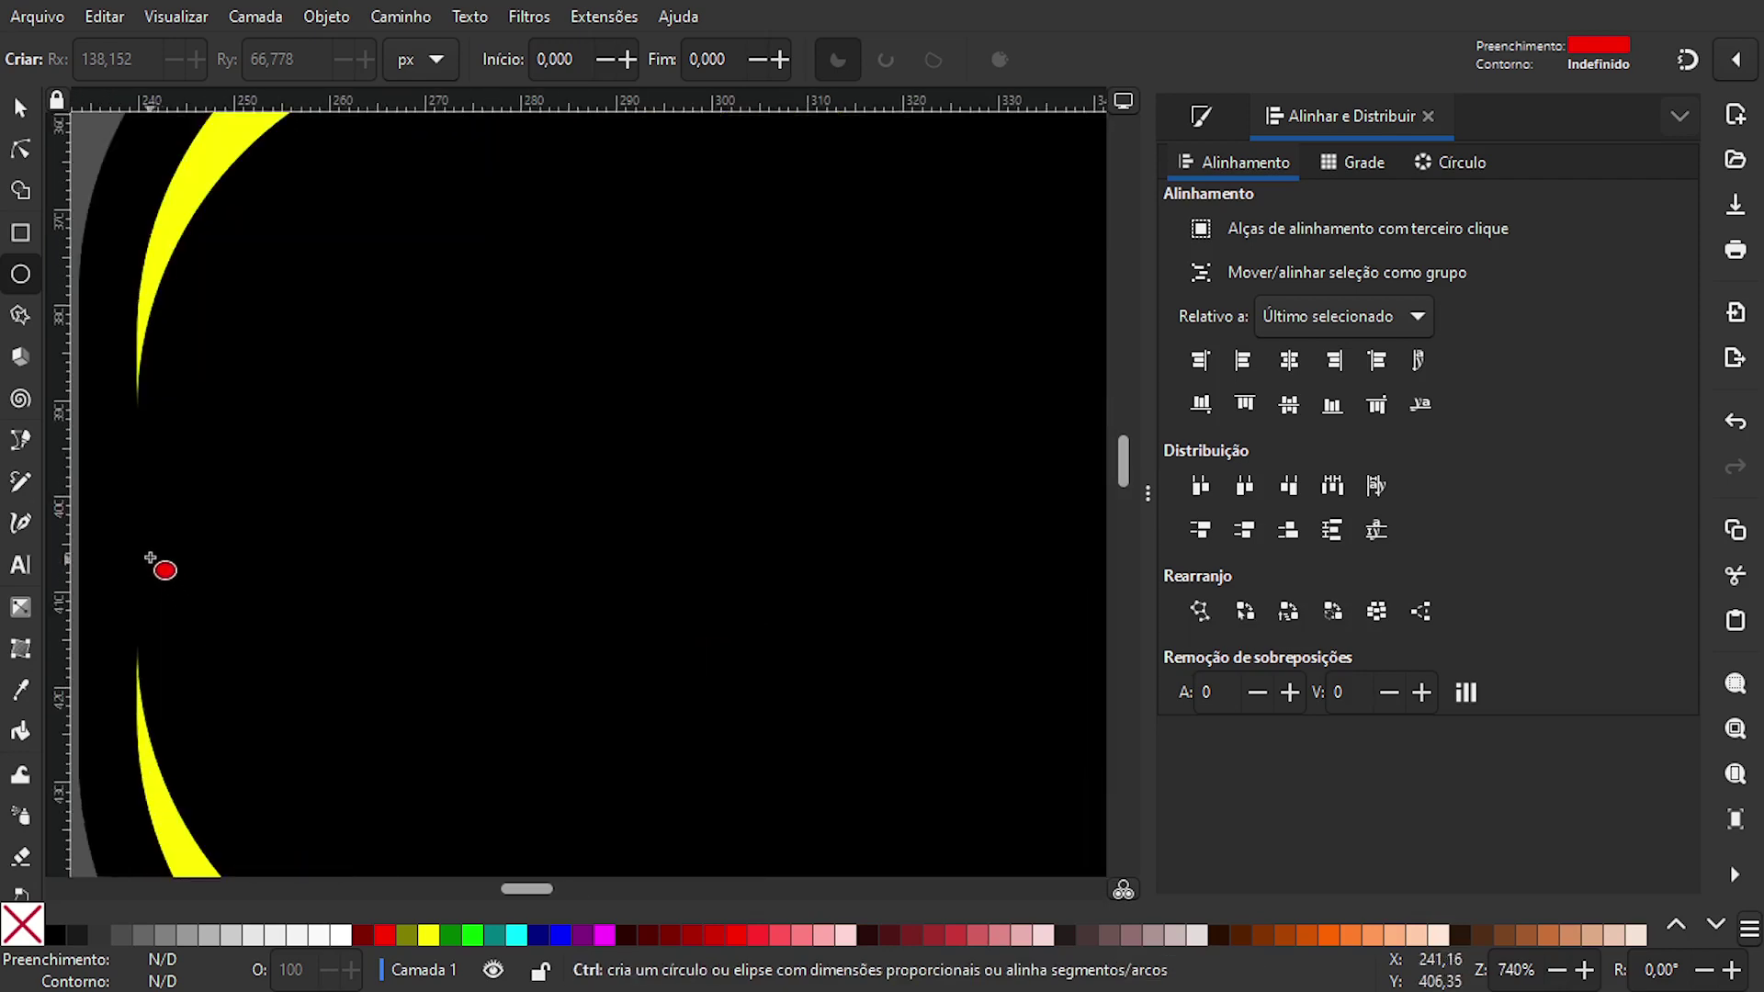
pyautogui.keyDown('ctrl'); pyautogui.scroll(-2, 153, 500); pyautogui.keyUp('ctrl')
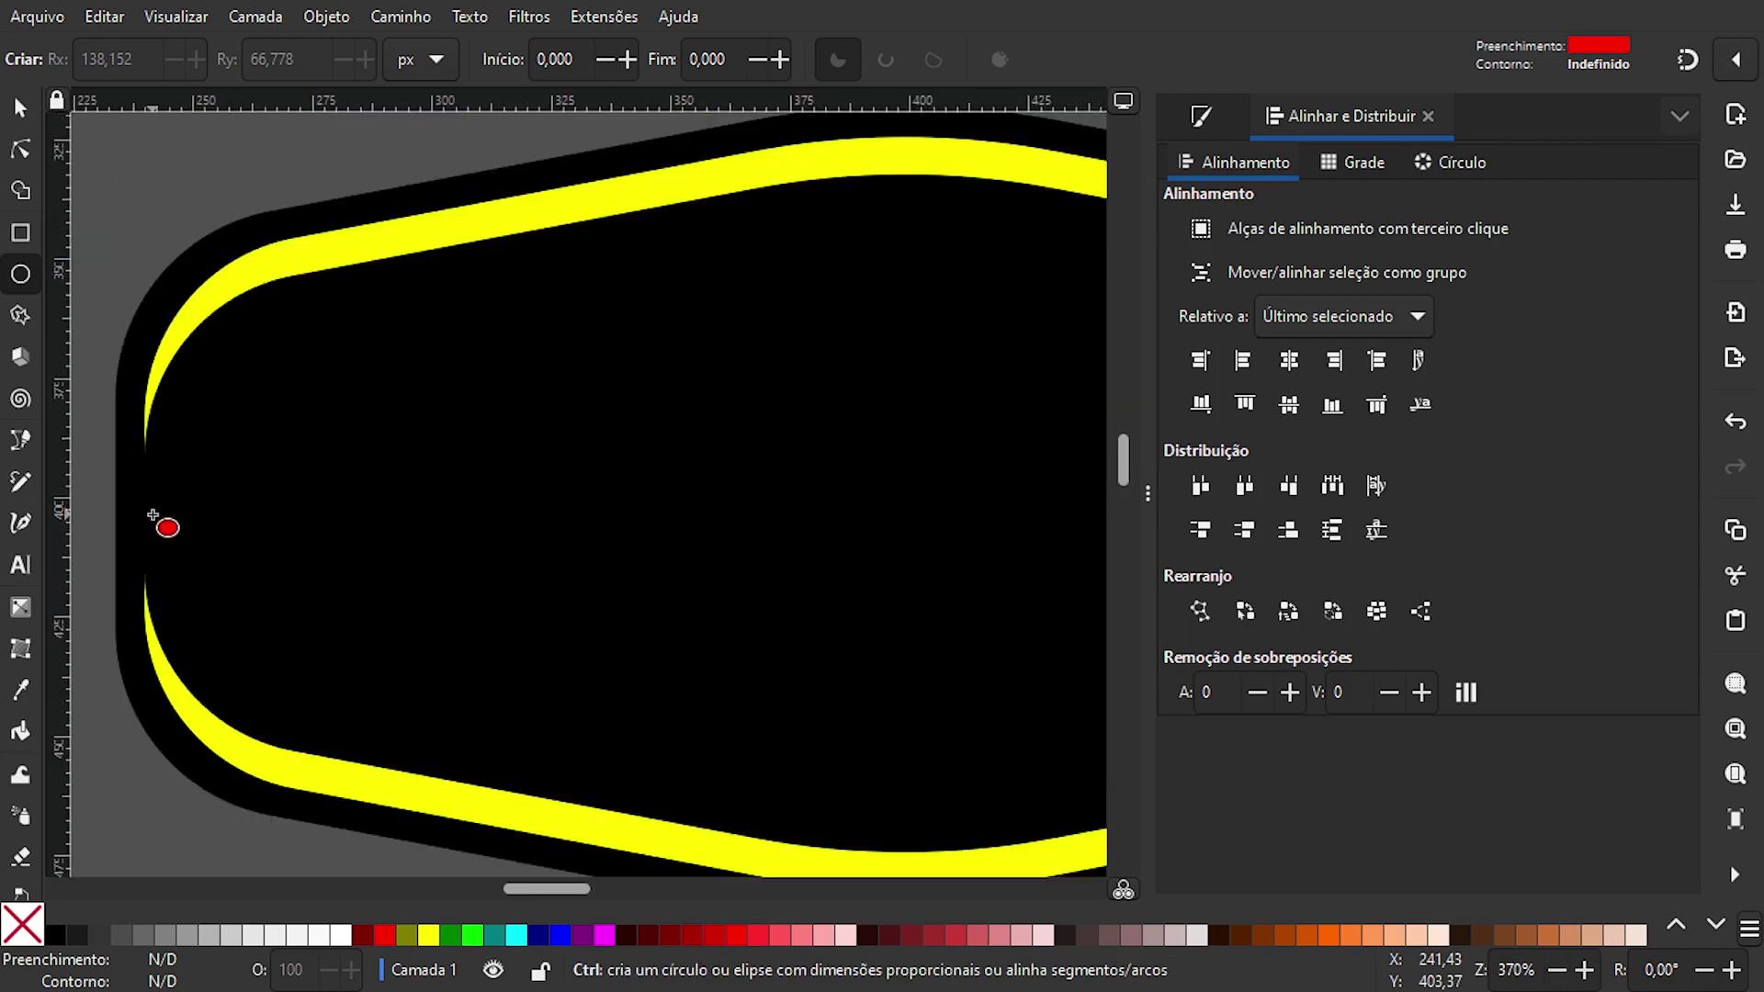
pyautogui.keyDown('ctrl'); pyautogui.scroll(2, 147, 522); pyautogui.keyUp('ctrl')
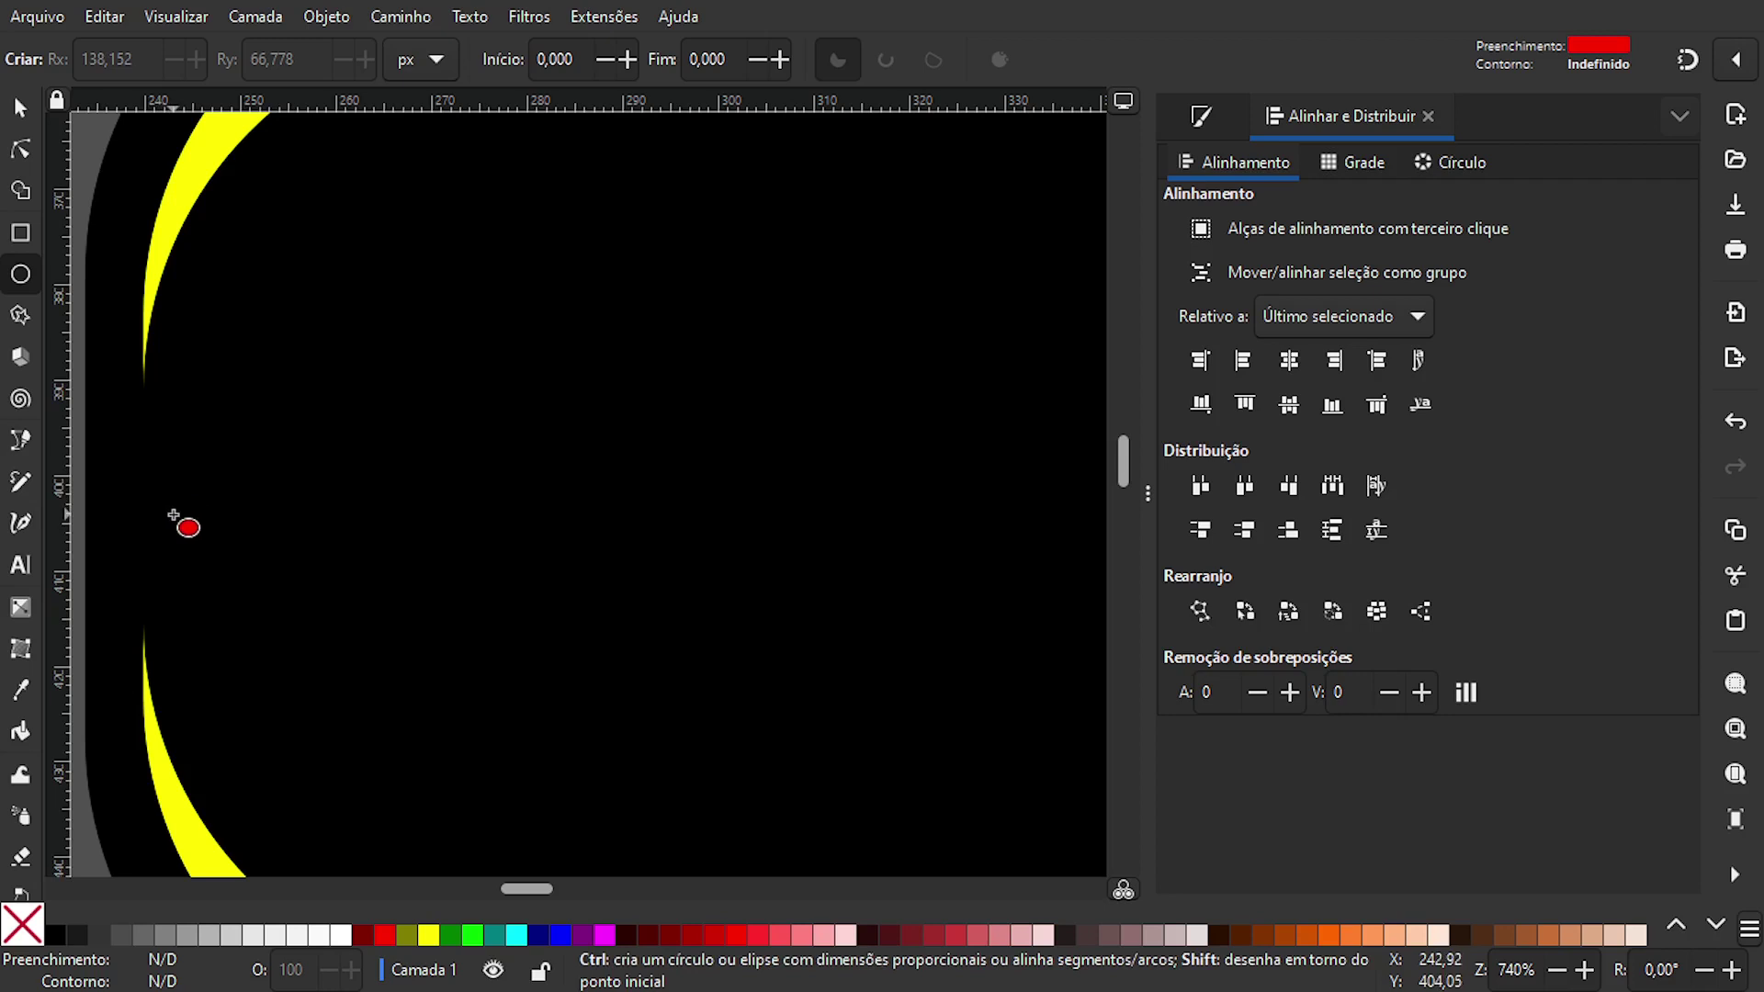
pyautogui.moveTo(170, 513); pyautogui.dragTo(211, 549)
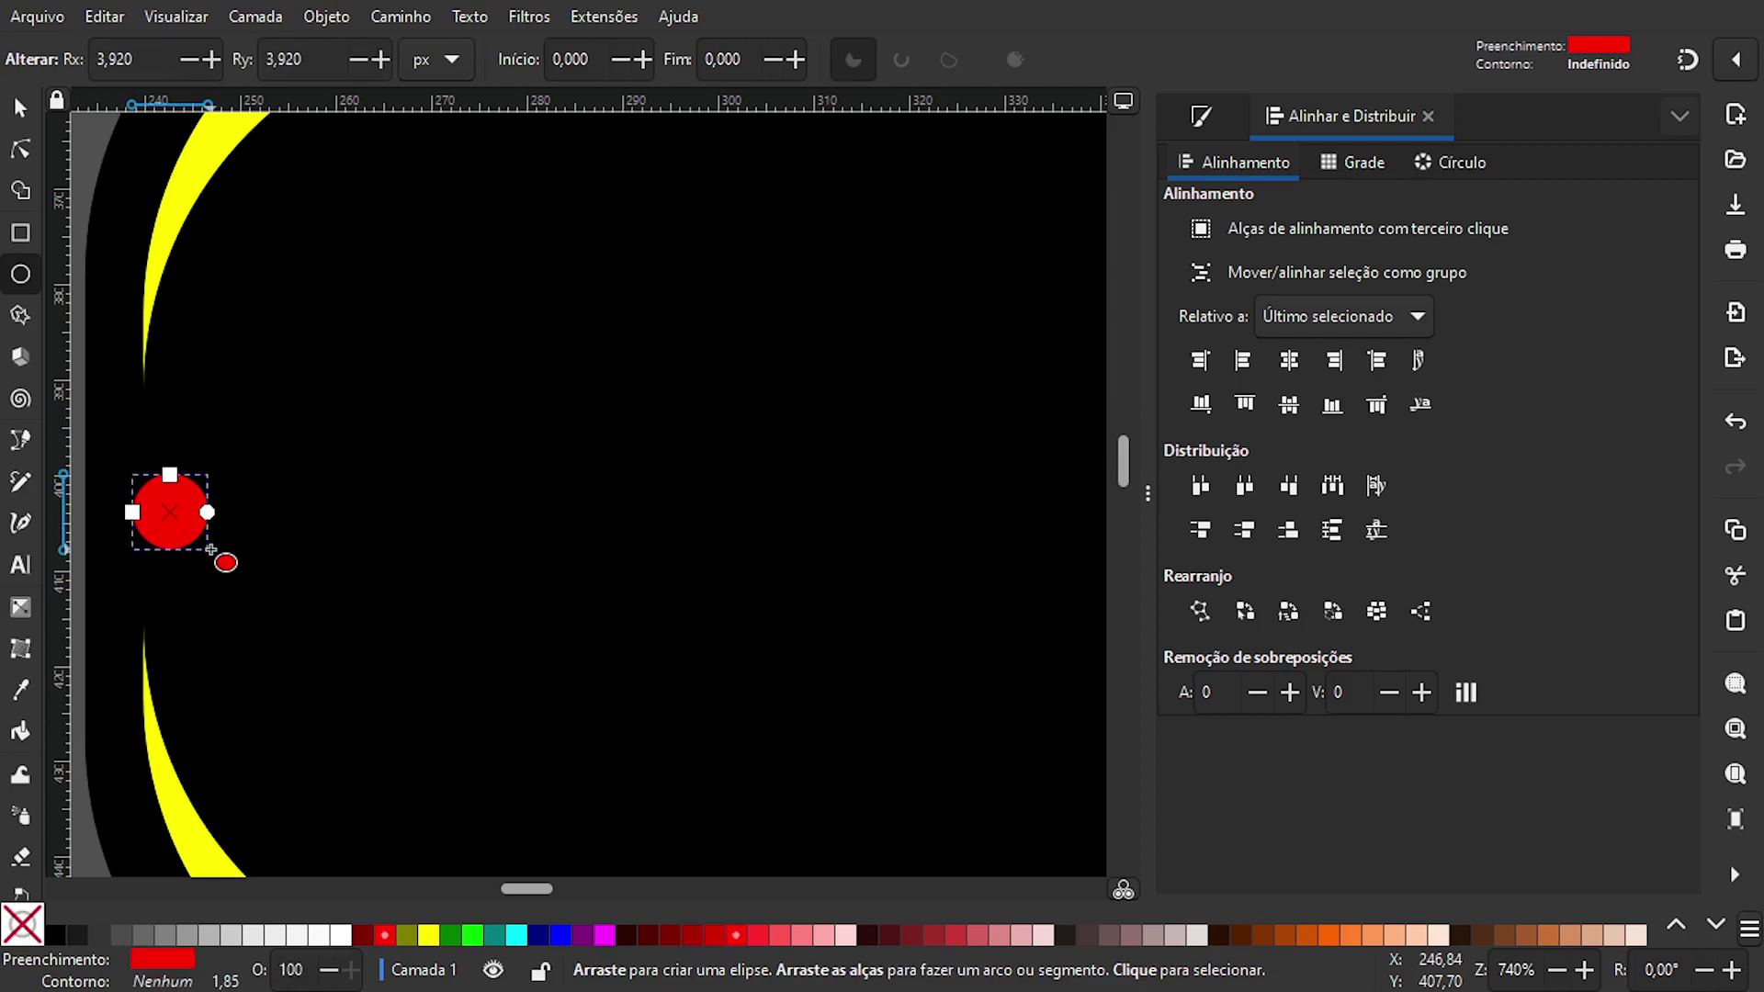
pyautogui.click(432, 937)
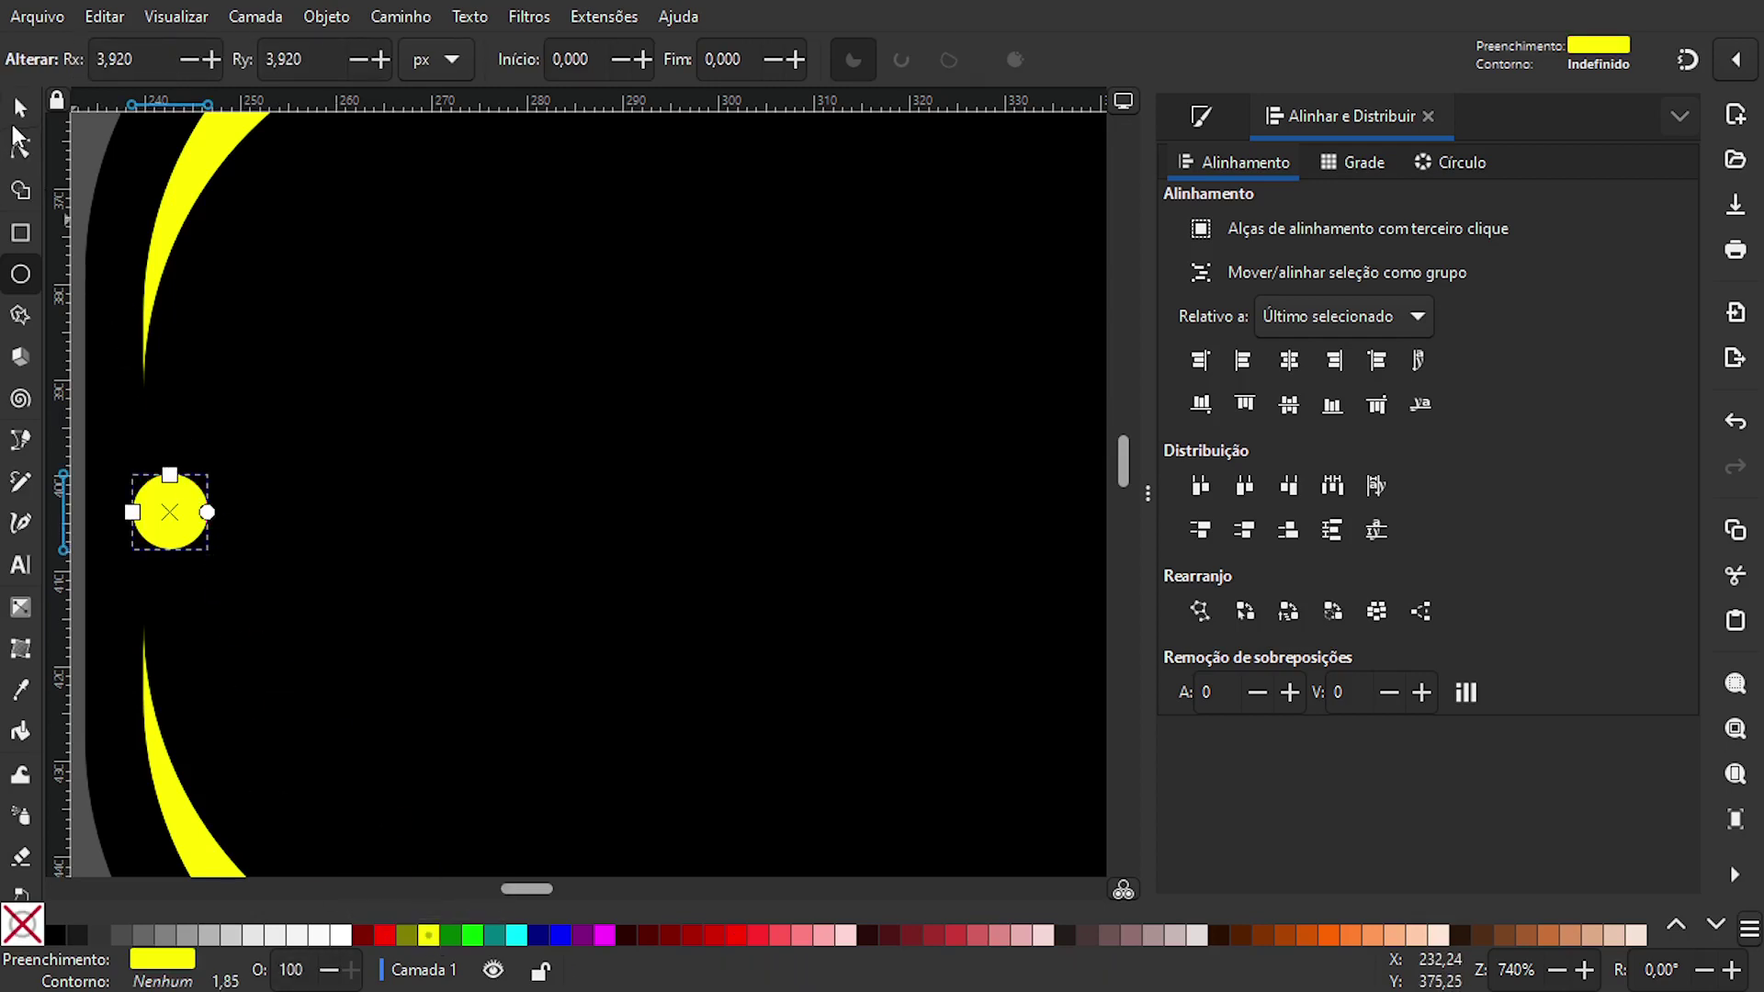
# - Centre the small yellow circle vertically on the black shape
pyautogui.click(13, 114)
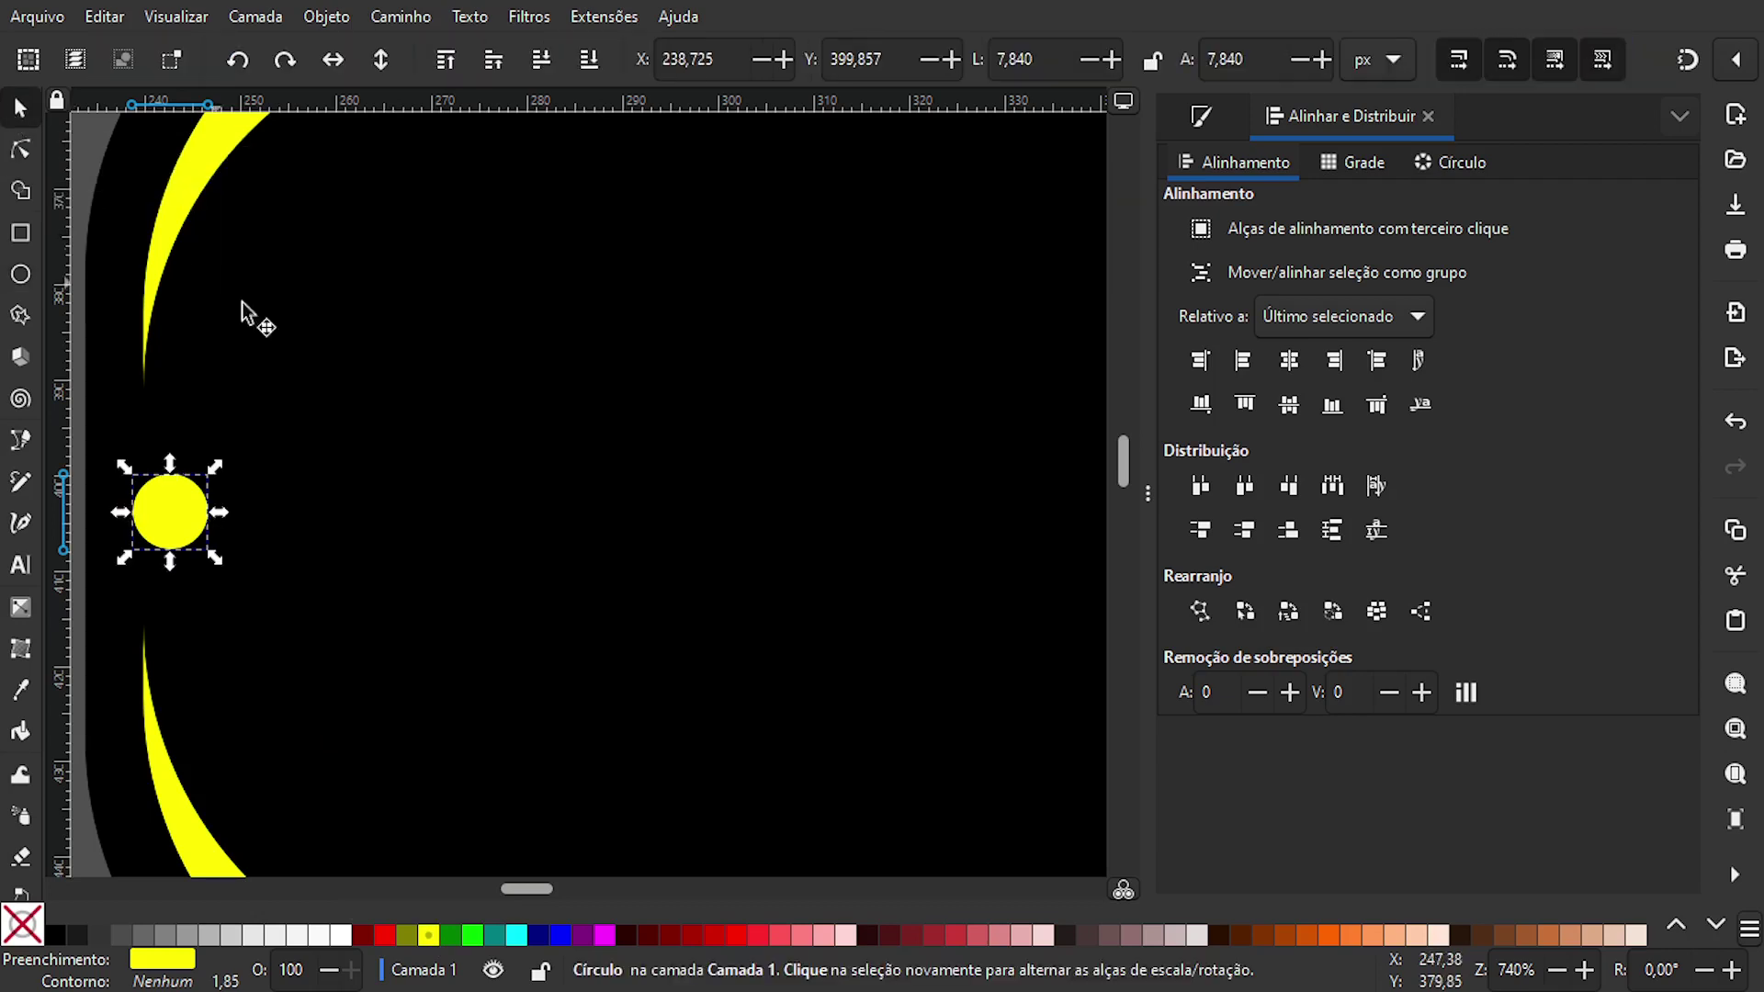
pyautogui.scroll(-2, 318, 368)
pyautogui.scroll(-1, 318, 367)
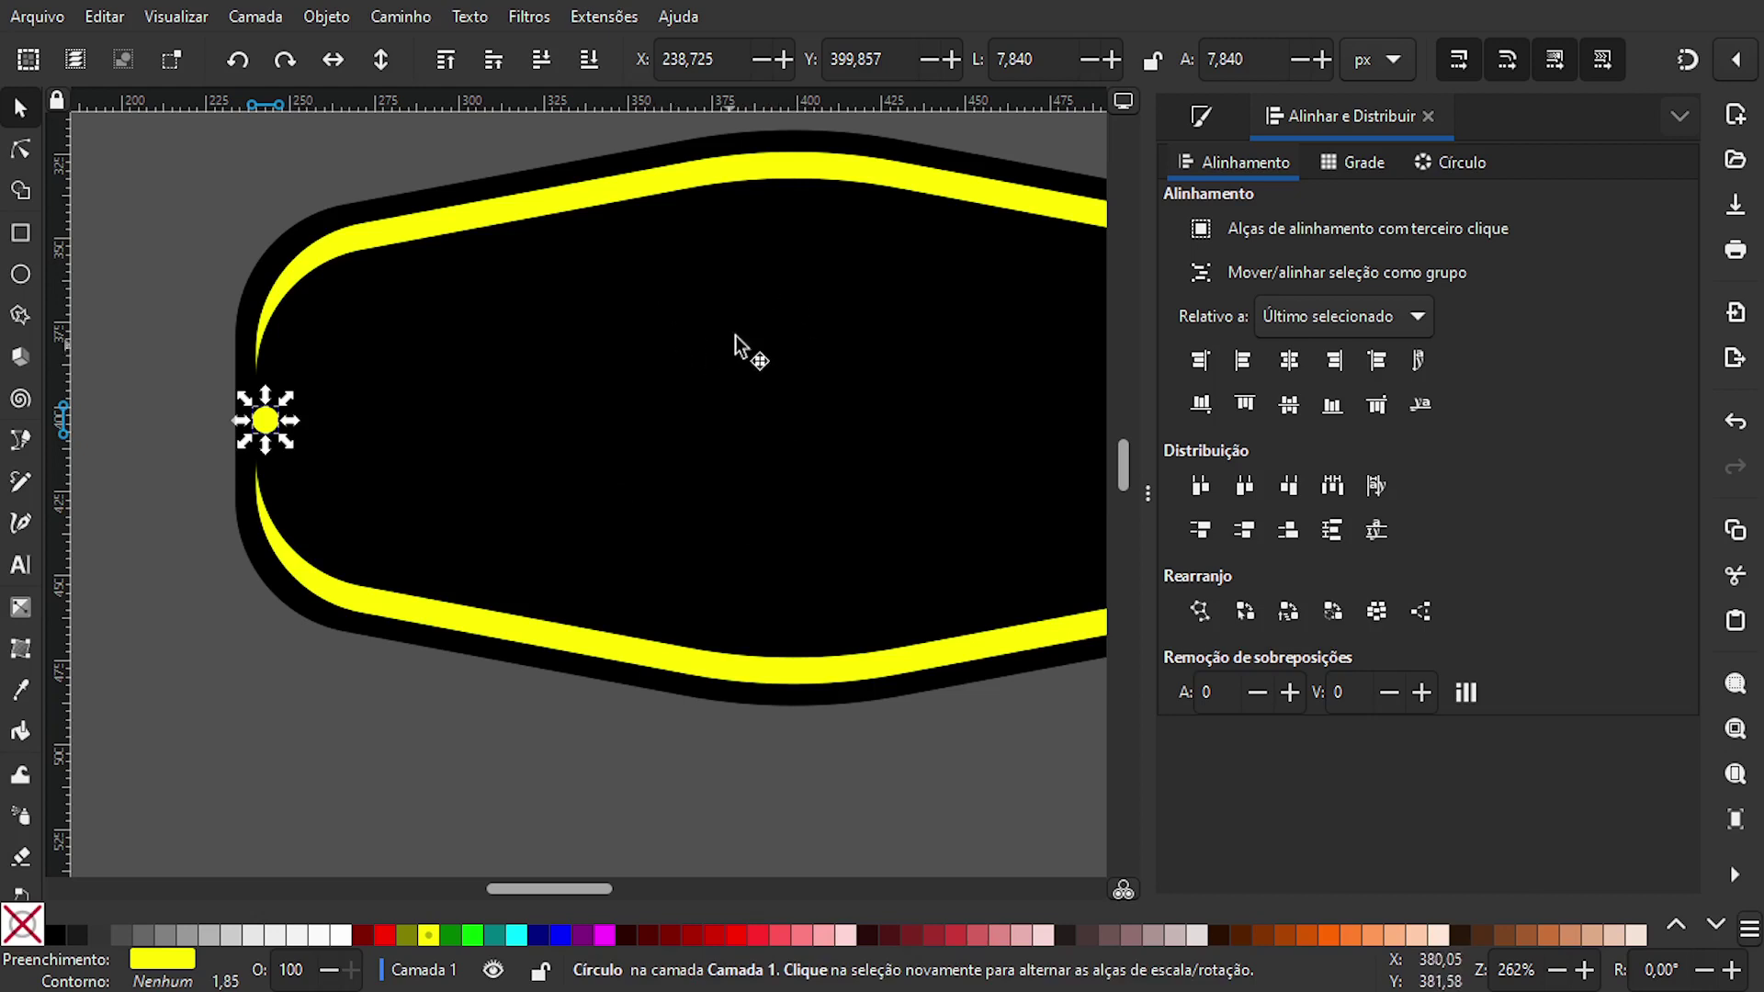
pyautogui.press('shift')
pyautogui.keyDown('shift'); pyautogui.click(777, 411); pyautogui.keyUp('shift')
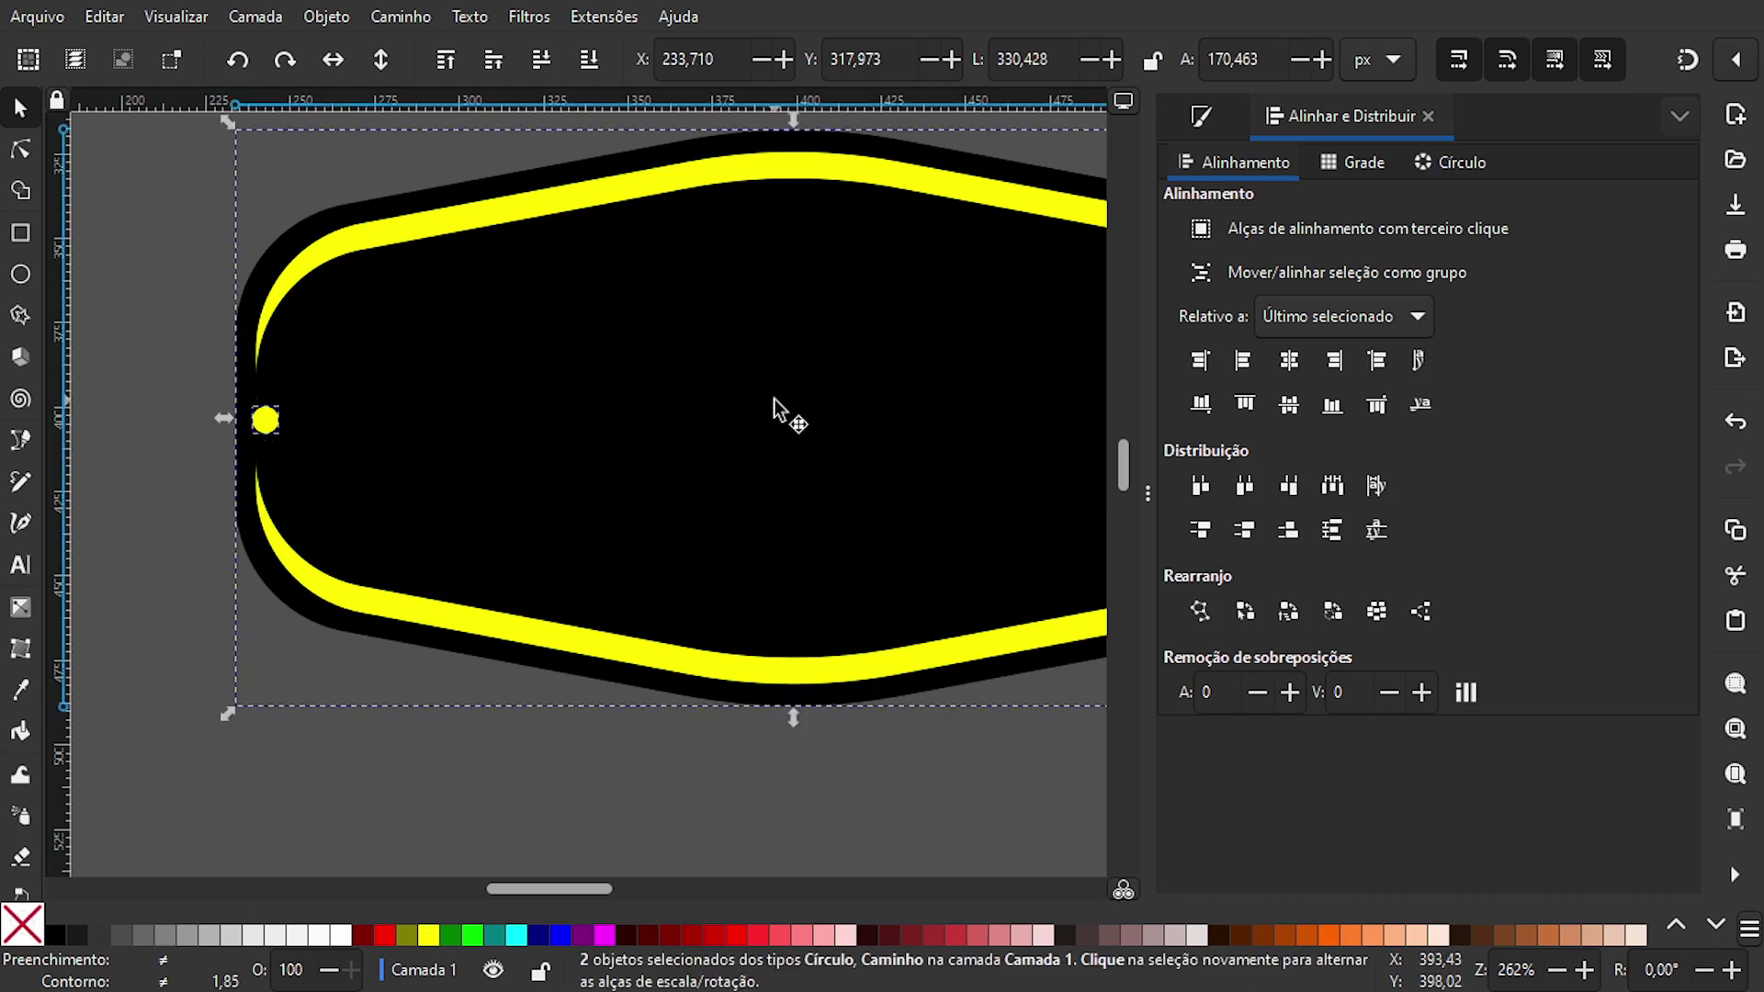
pyautogui.click(1297, 399)
pyautogui.click(896, 792)
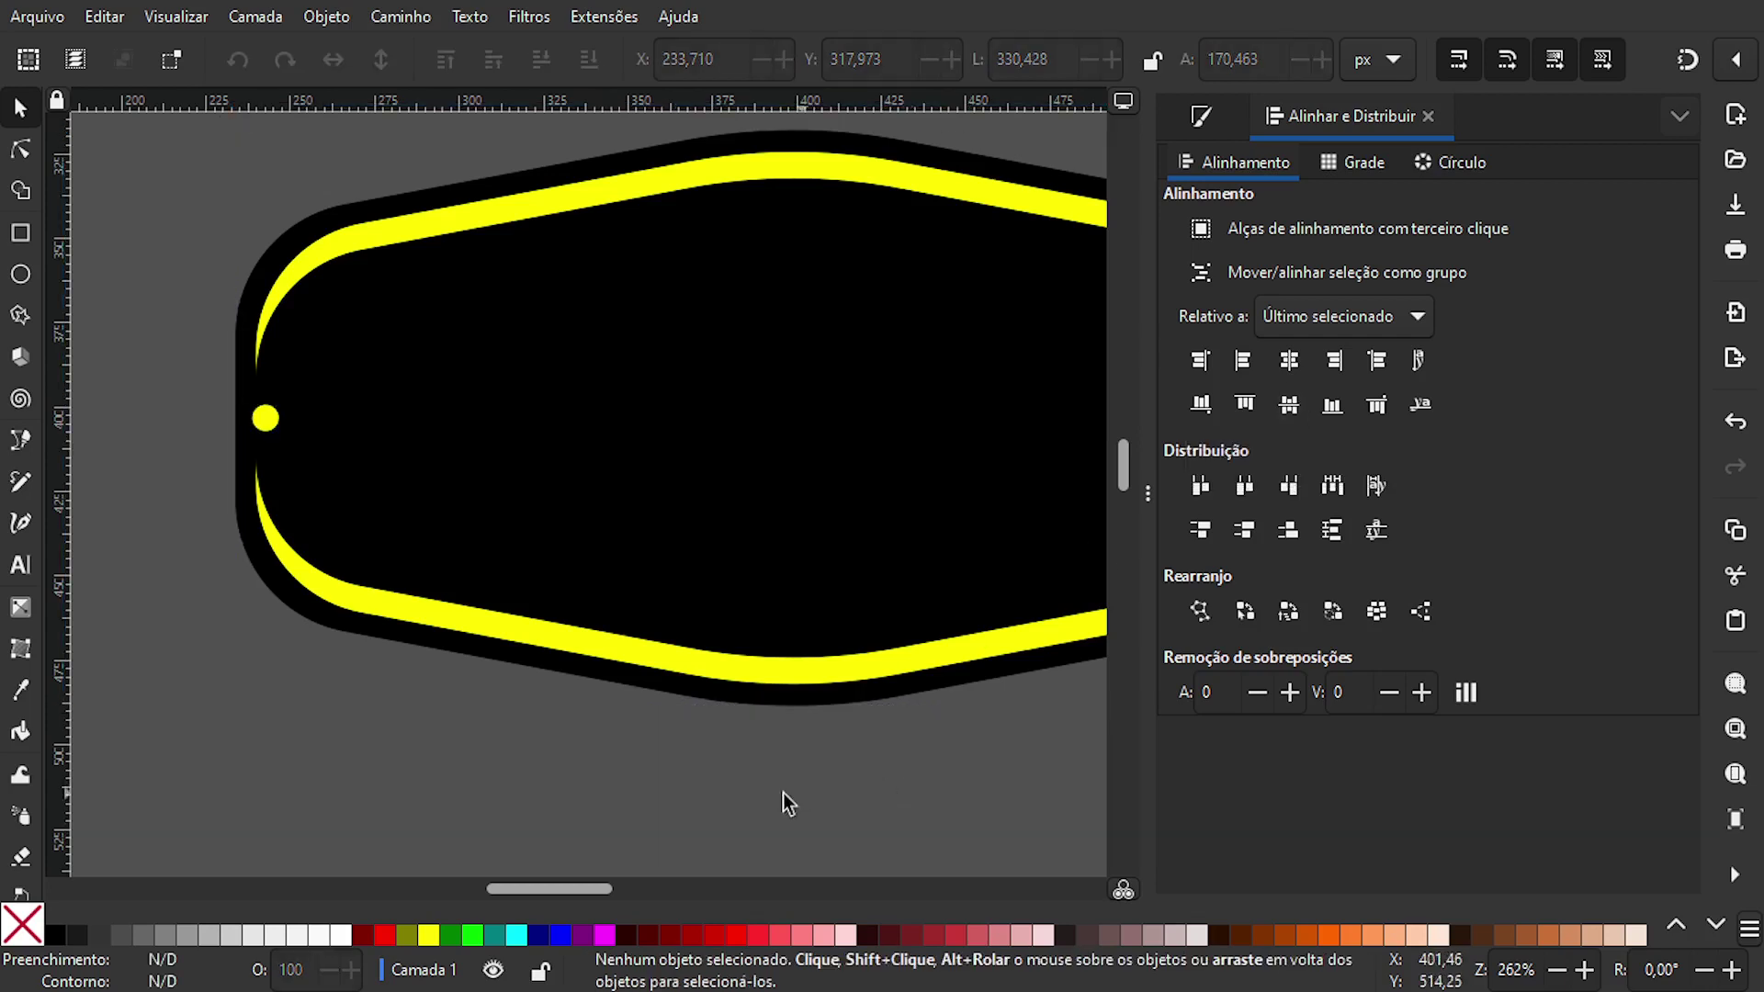
# - Duplicate the yellow circle and place the copy straight across, between the strips' right ends
pyautogui.moveTo(749, 792); pyautogui.dragTo(562, 792)
pyautogui.scroll(-1, 562, 792)
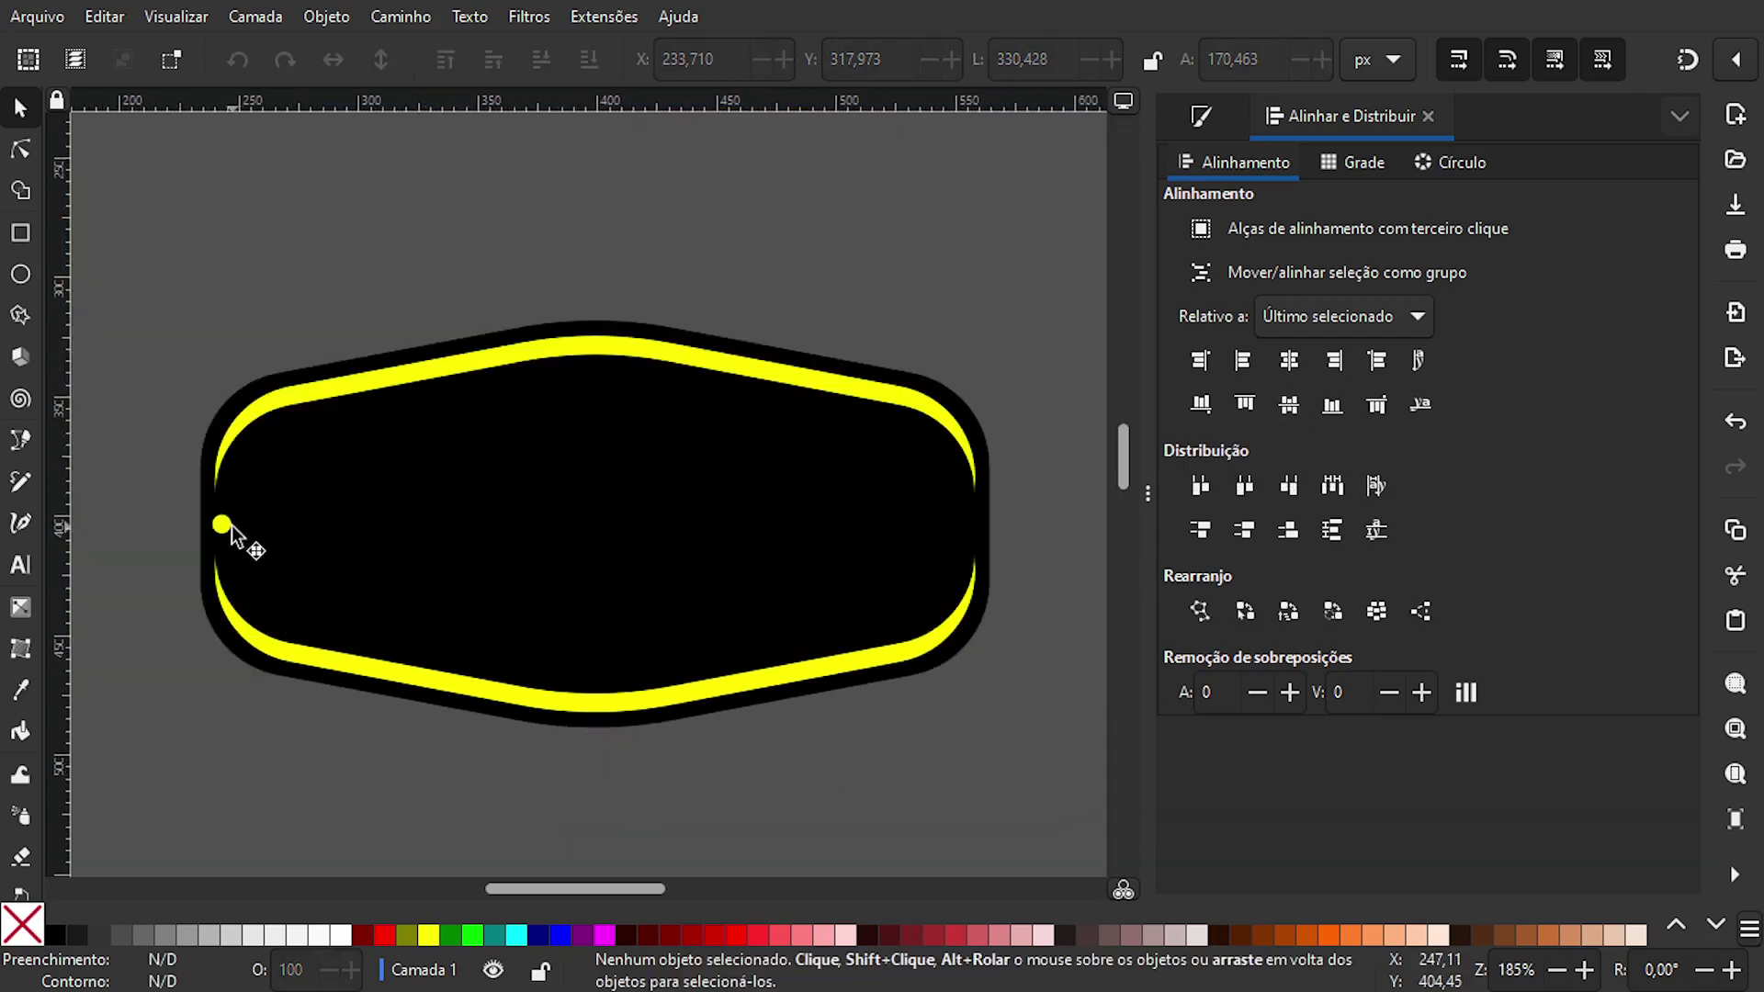
pyautogui.click(230, 528)
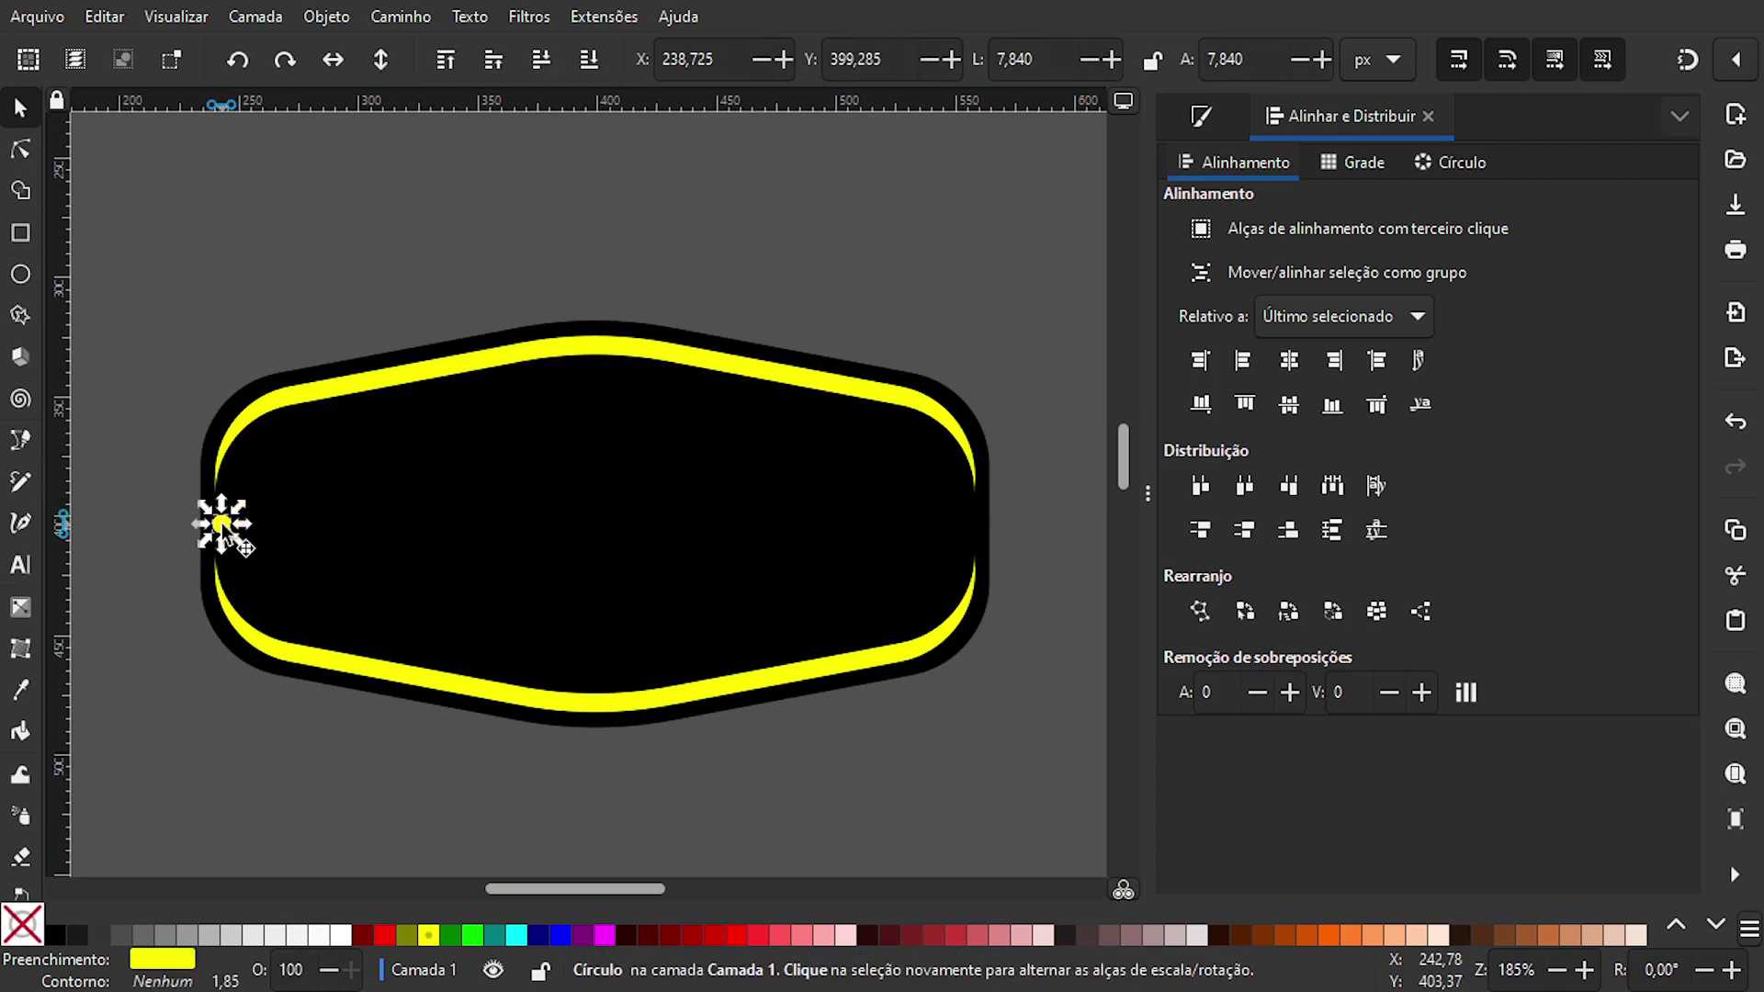
pyautogui.moveTo(224, 529); pyautogui.dragTo(980, 549)
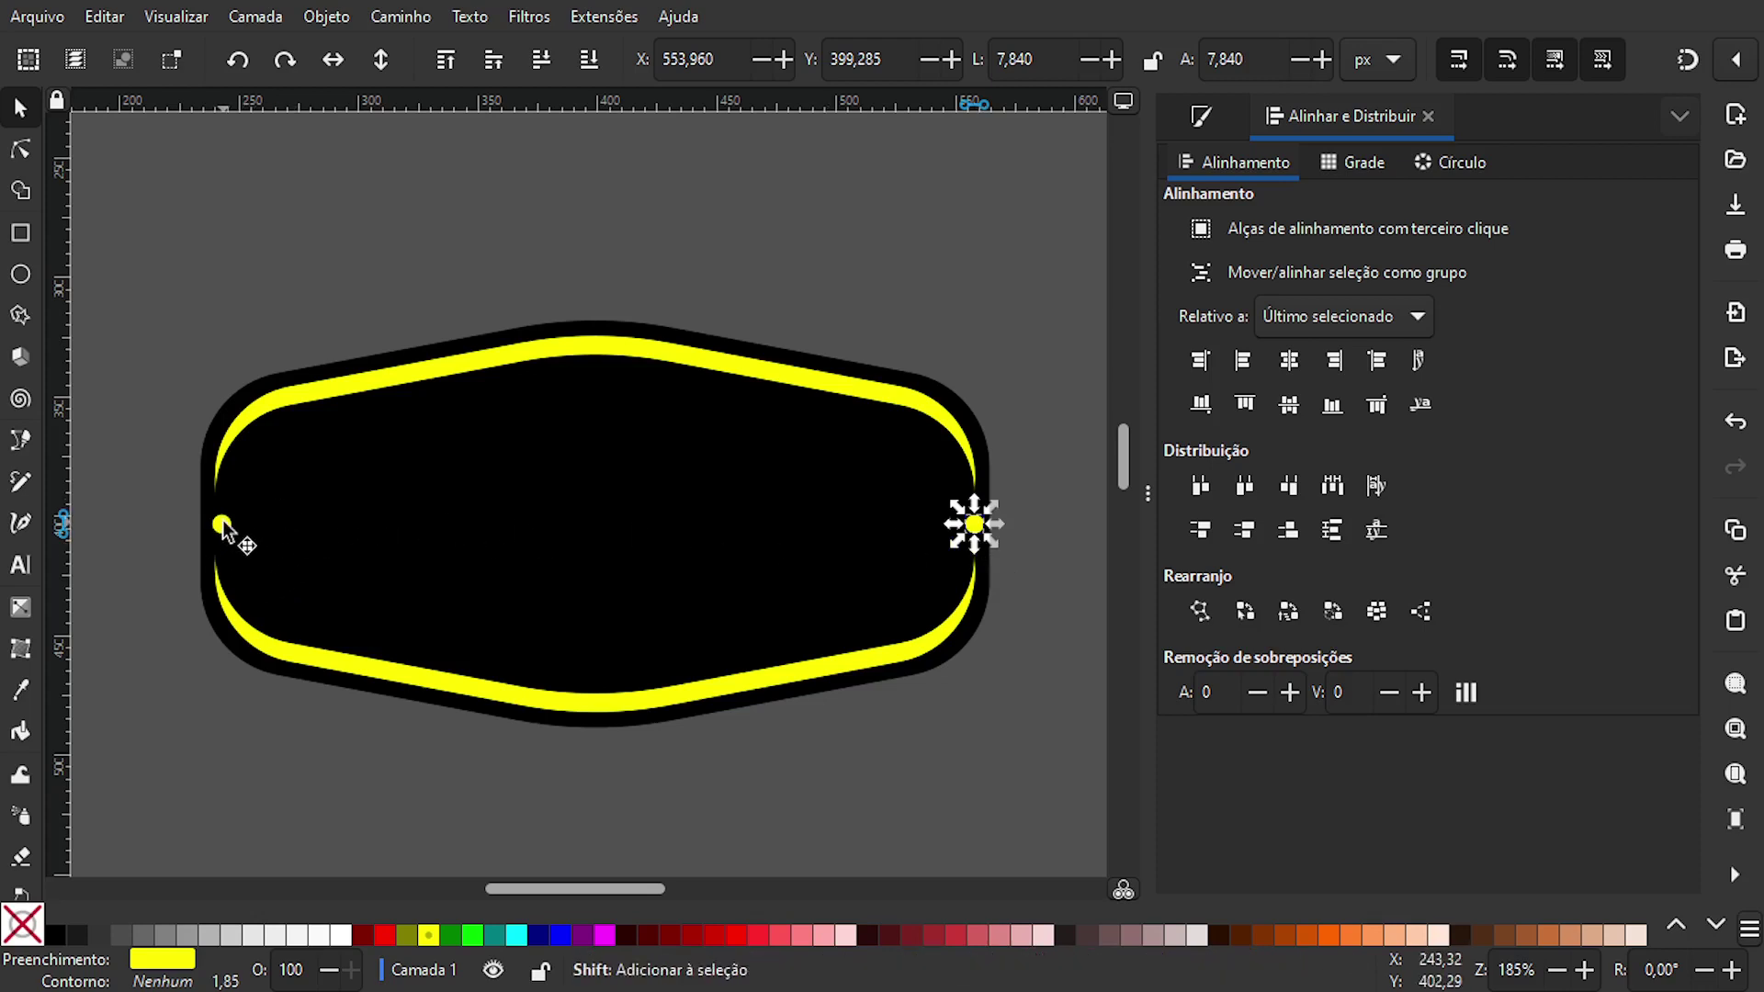
# - Group the two yellow circles and centre the group horizontally on the black shape
pyautogui.keyDown('shift'); pyautogui.click(222, 526); pyautogui.keyUp('shift')
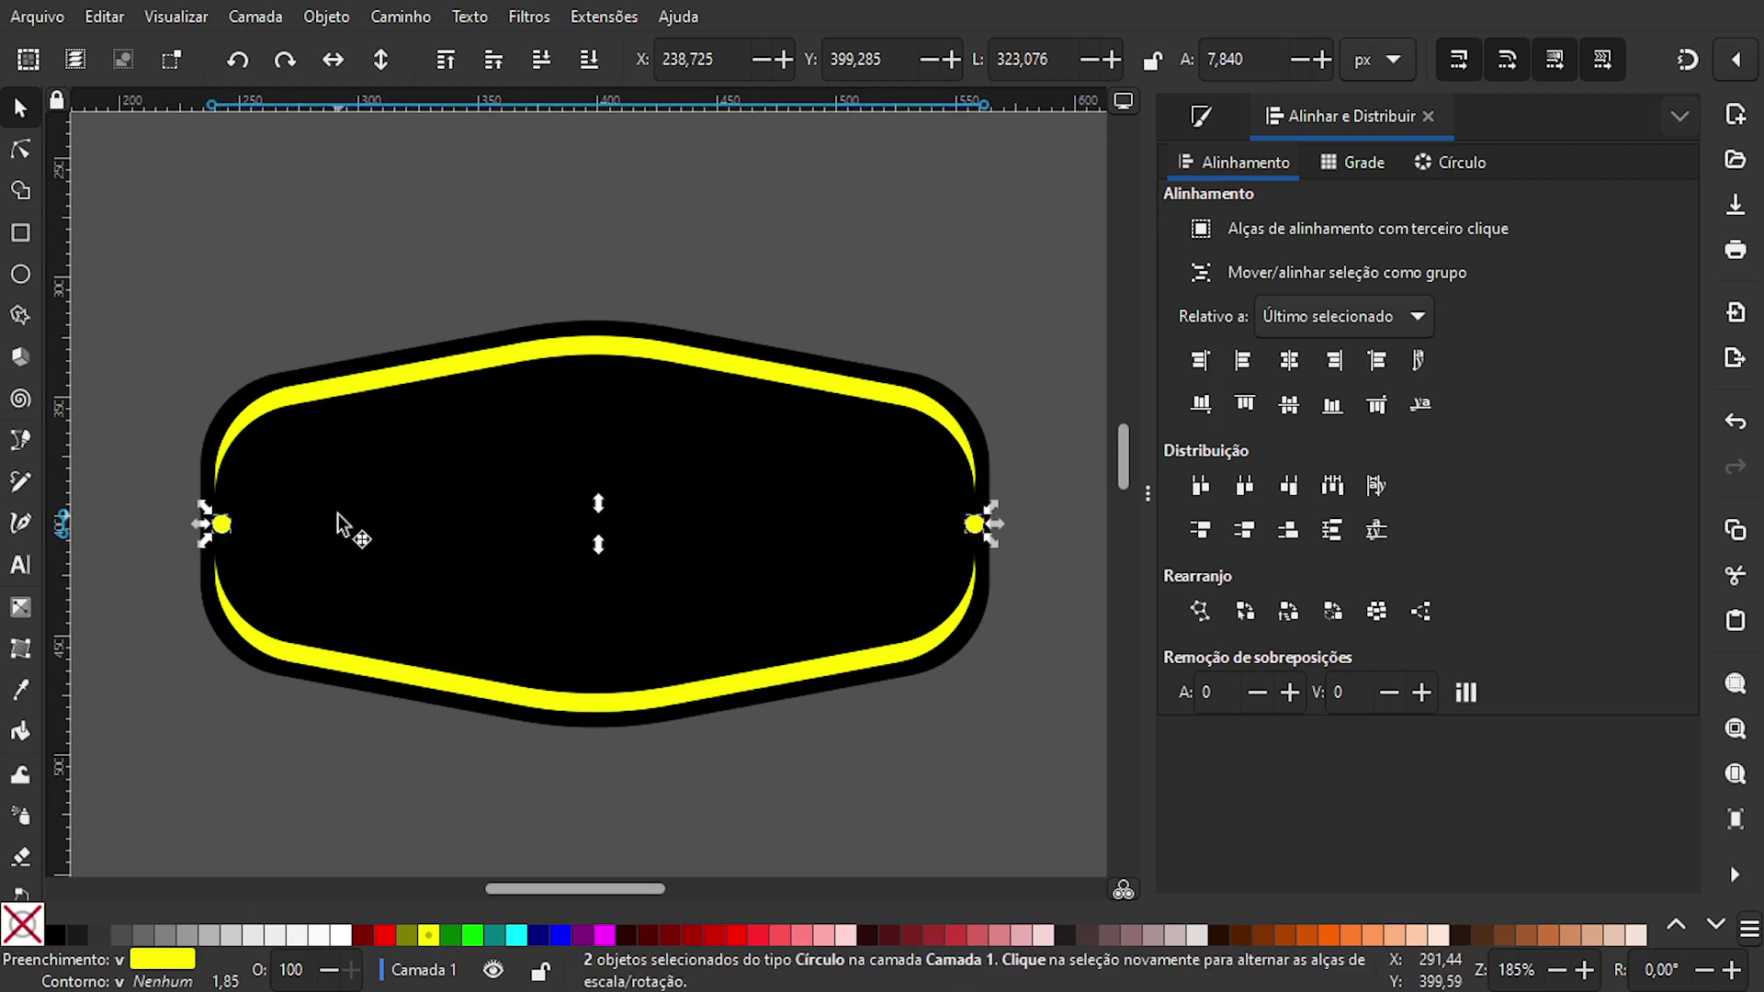
pyautogui.press('ctrl')
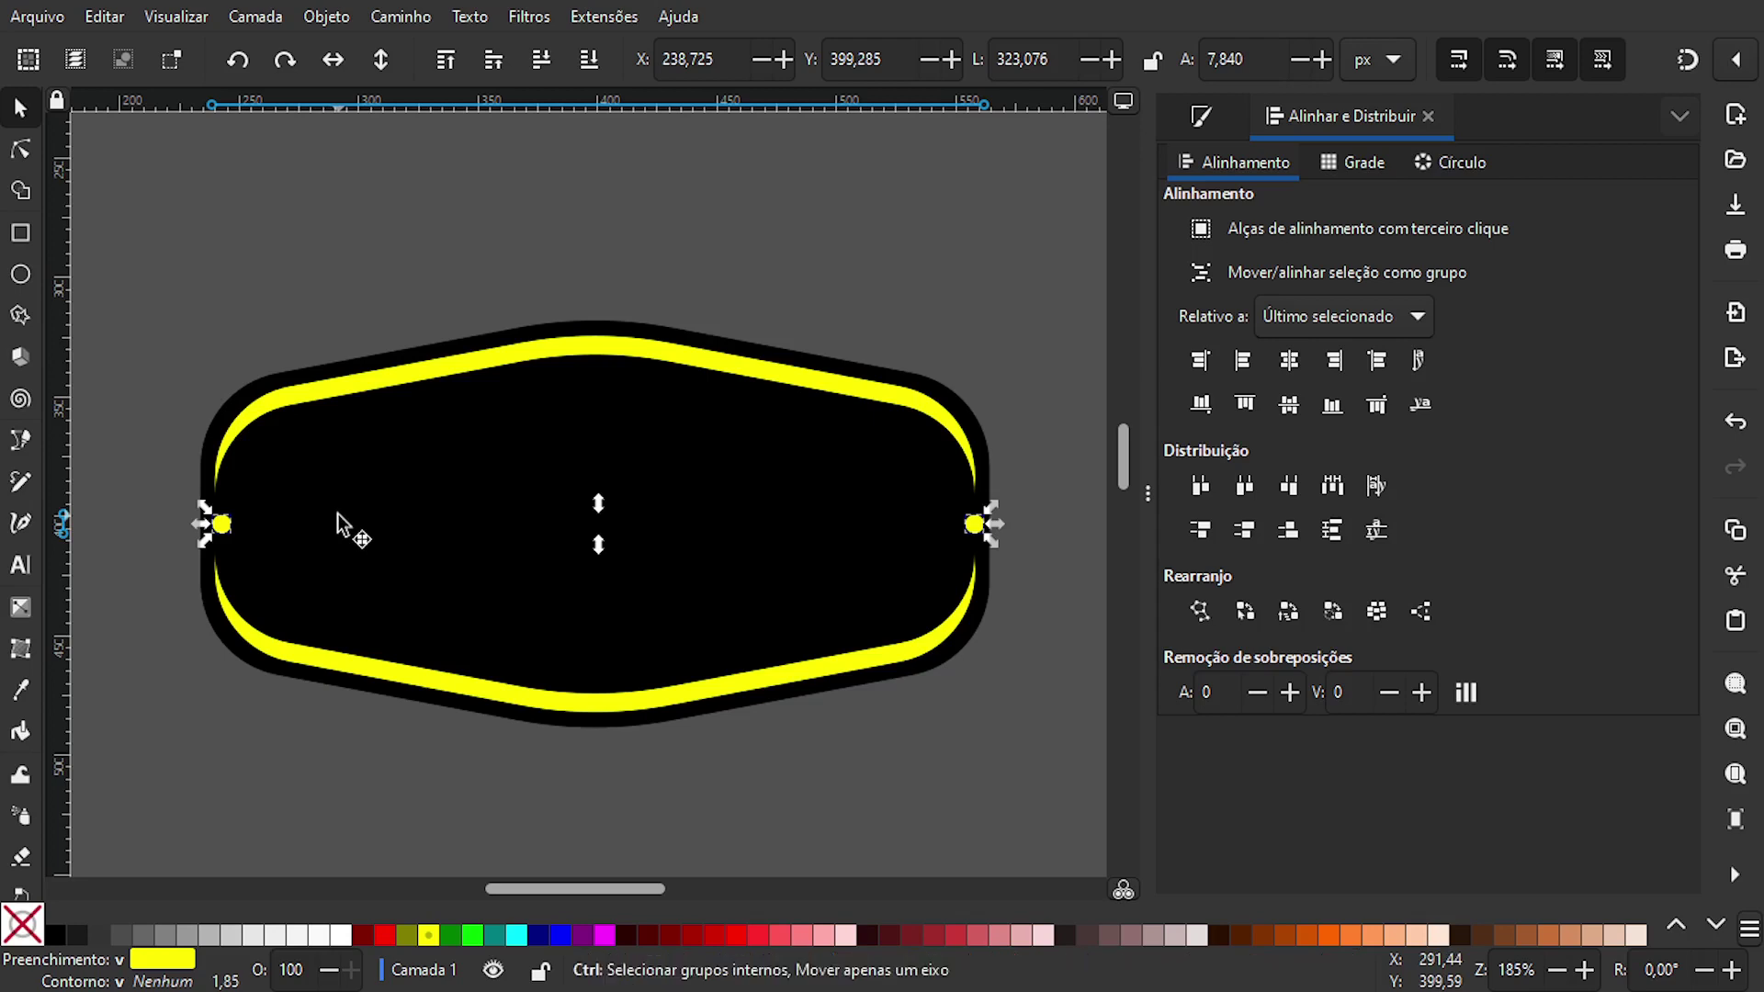
pyautogui.hotkey('ctrl', 'g')
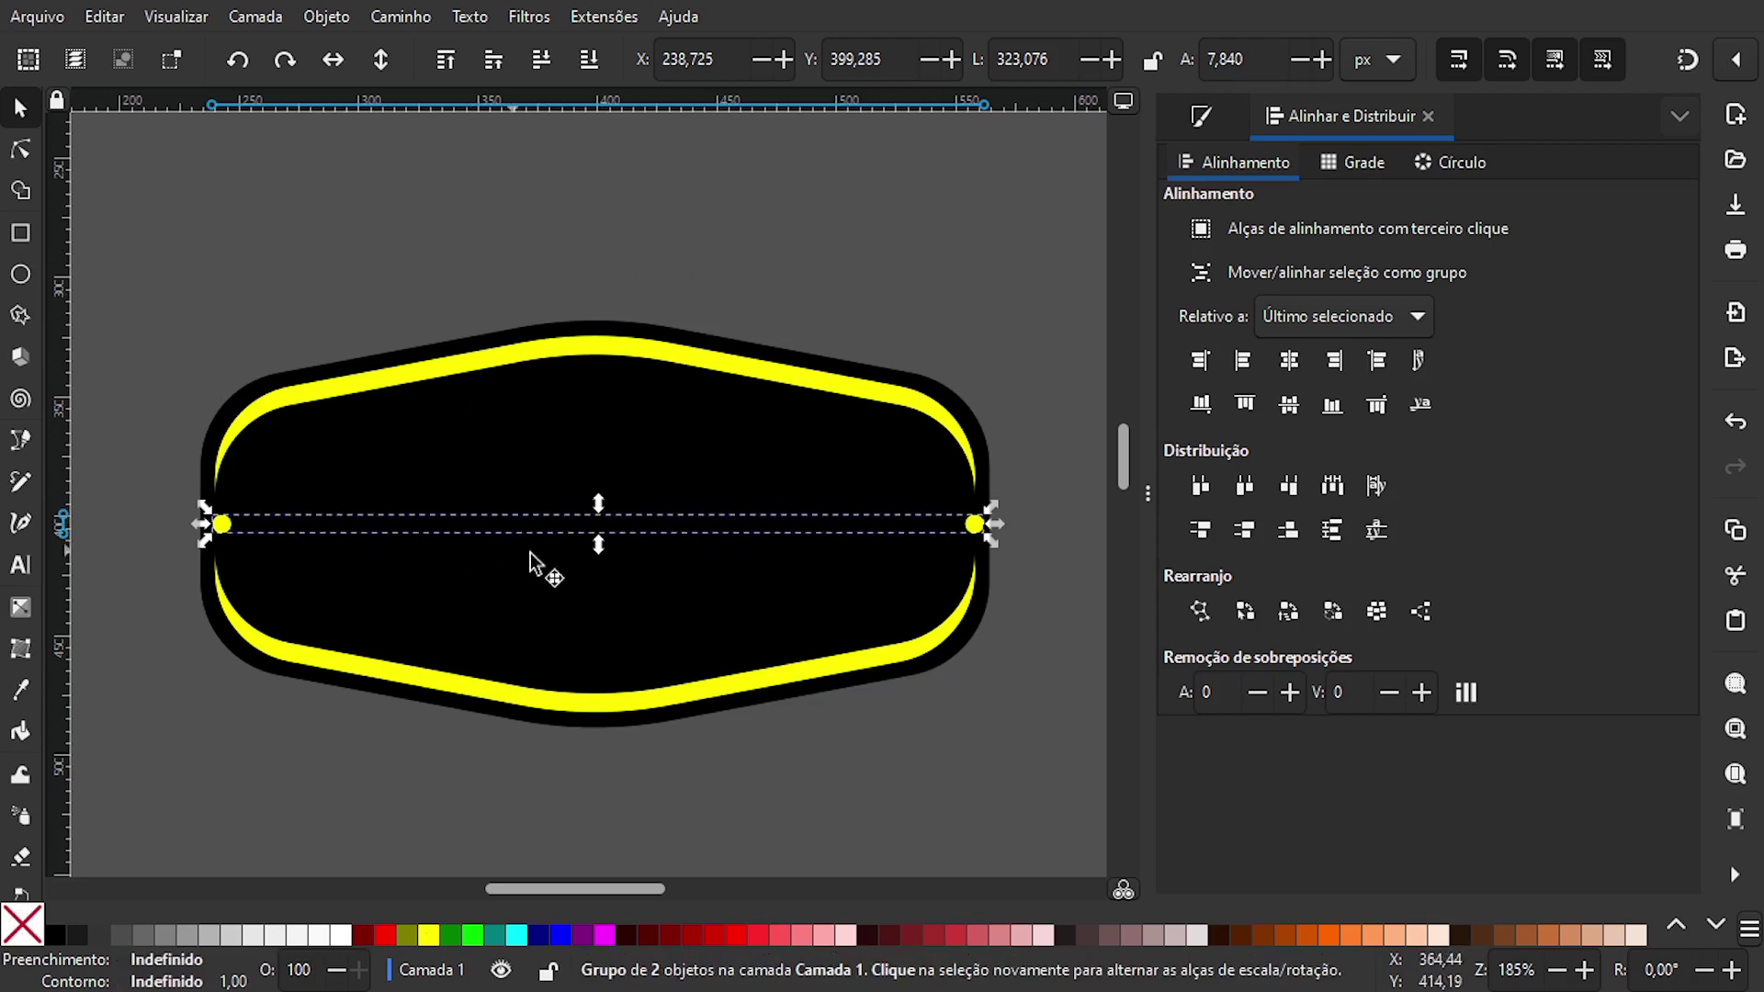
pyautogui.keyDown('shift'); pyautogui.click(619, 441); pyautogui.keyUp('shift')
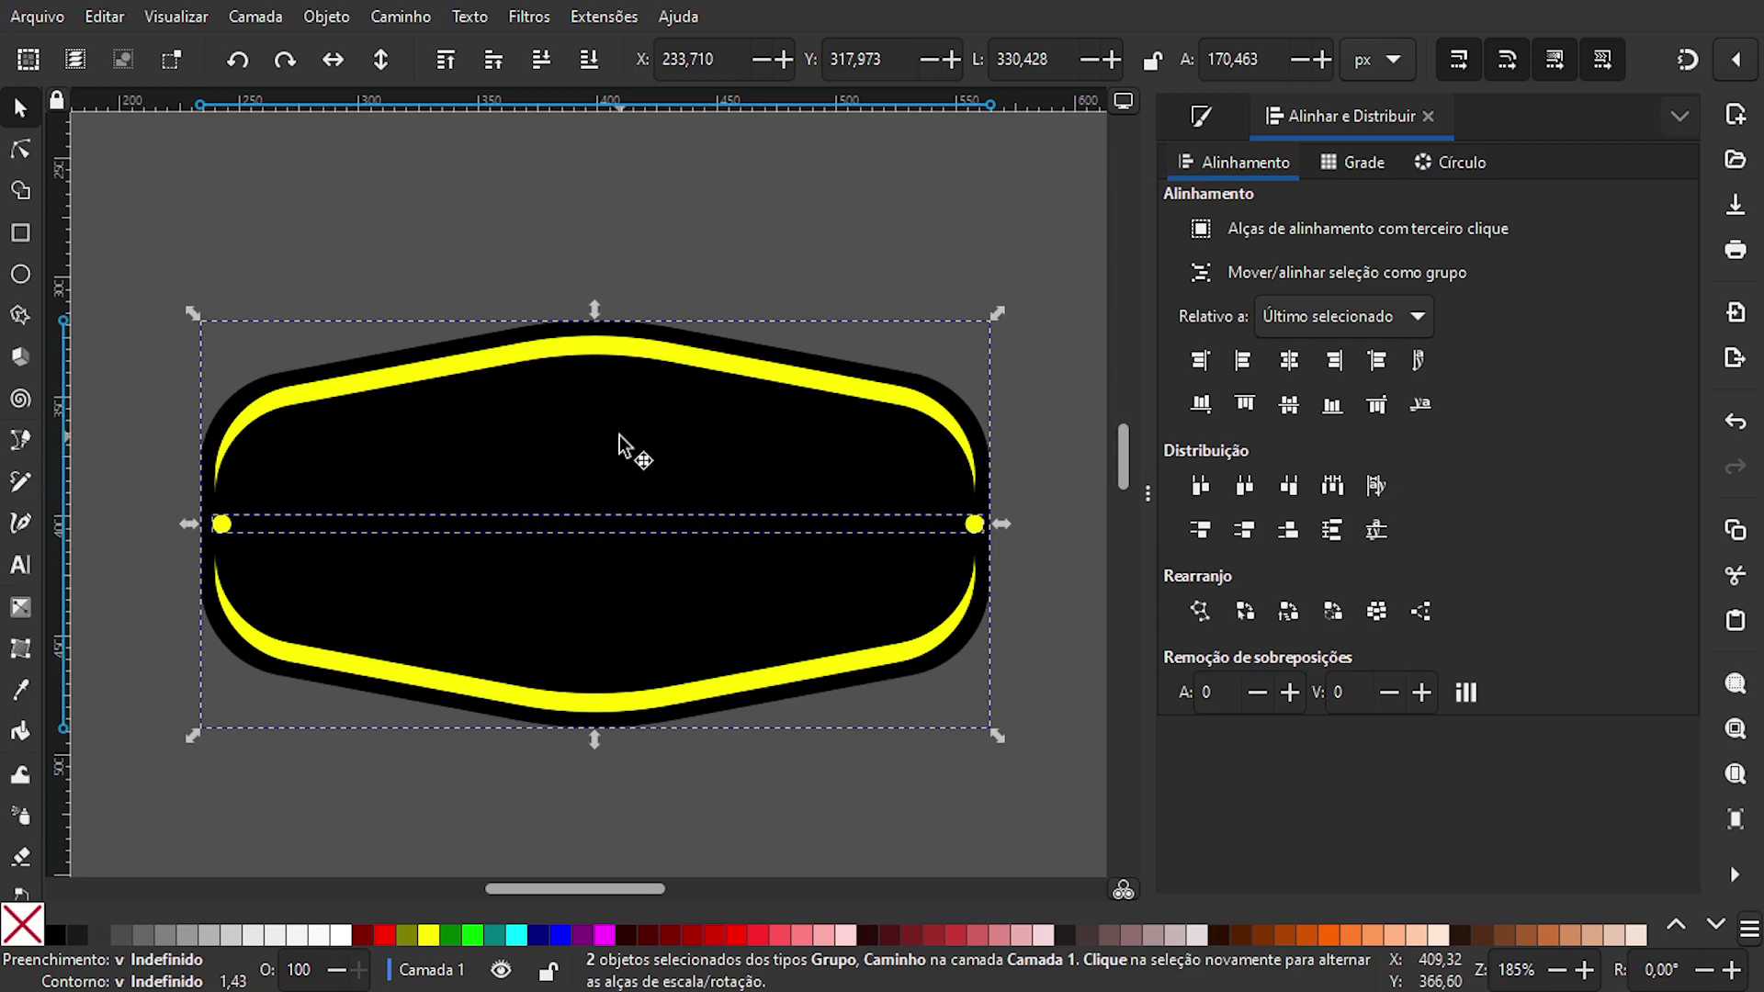
pyautogui.click(1288, 362)
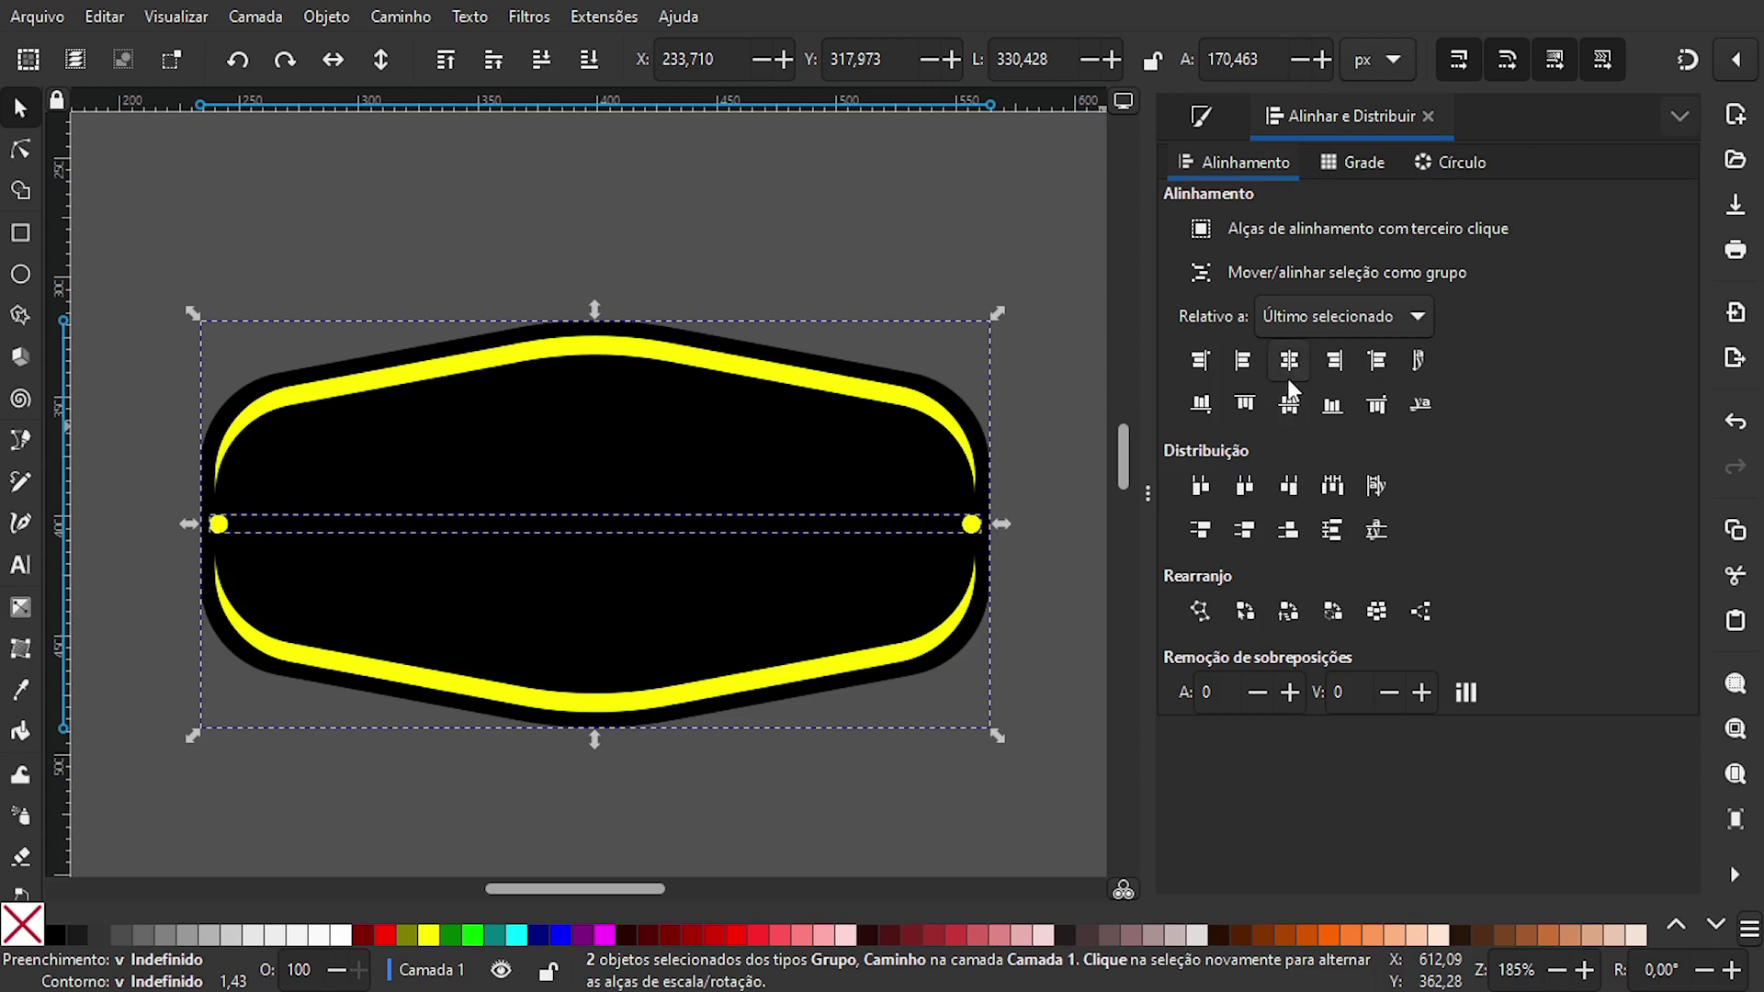
pyautogui.click(1050, 410)
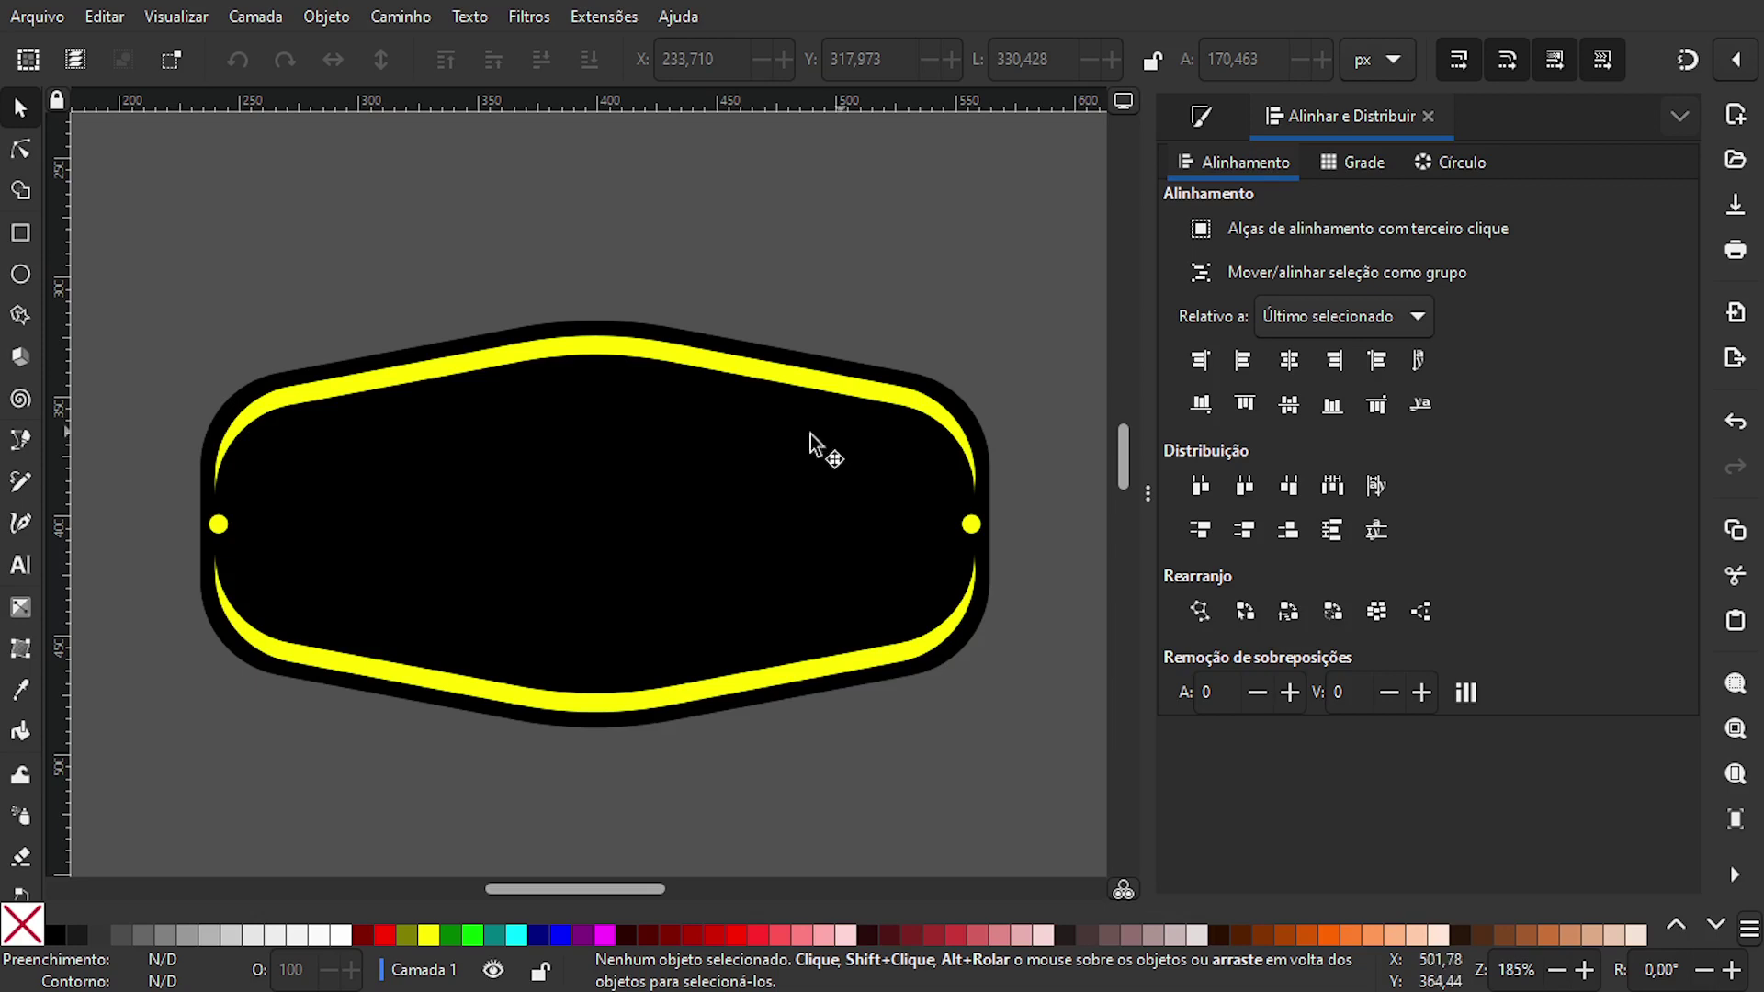
# - Draw a wide yellow ellipse about 321 px by 69 px across the lower half of the black shape
pyautogui.click(20, 279)
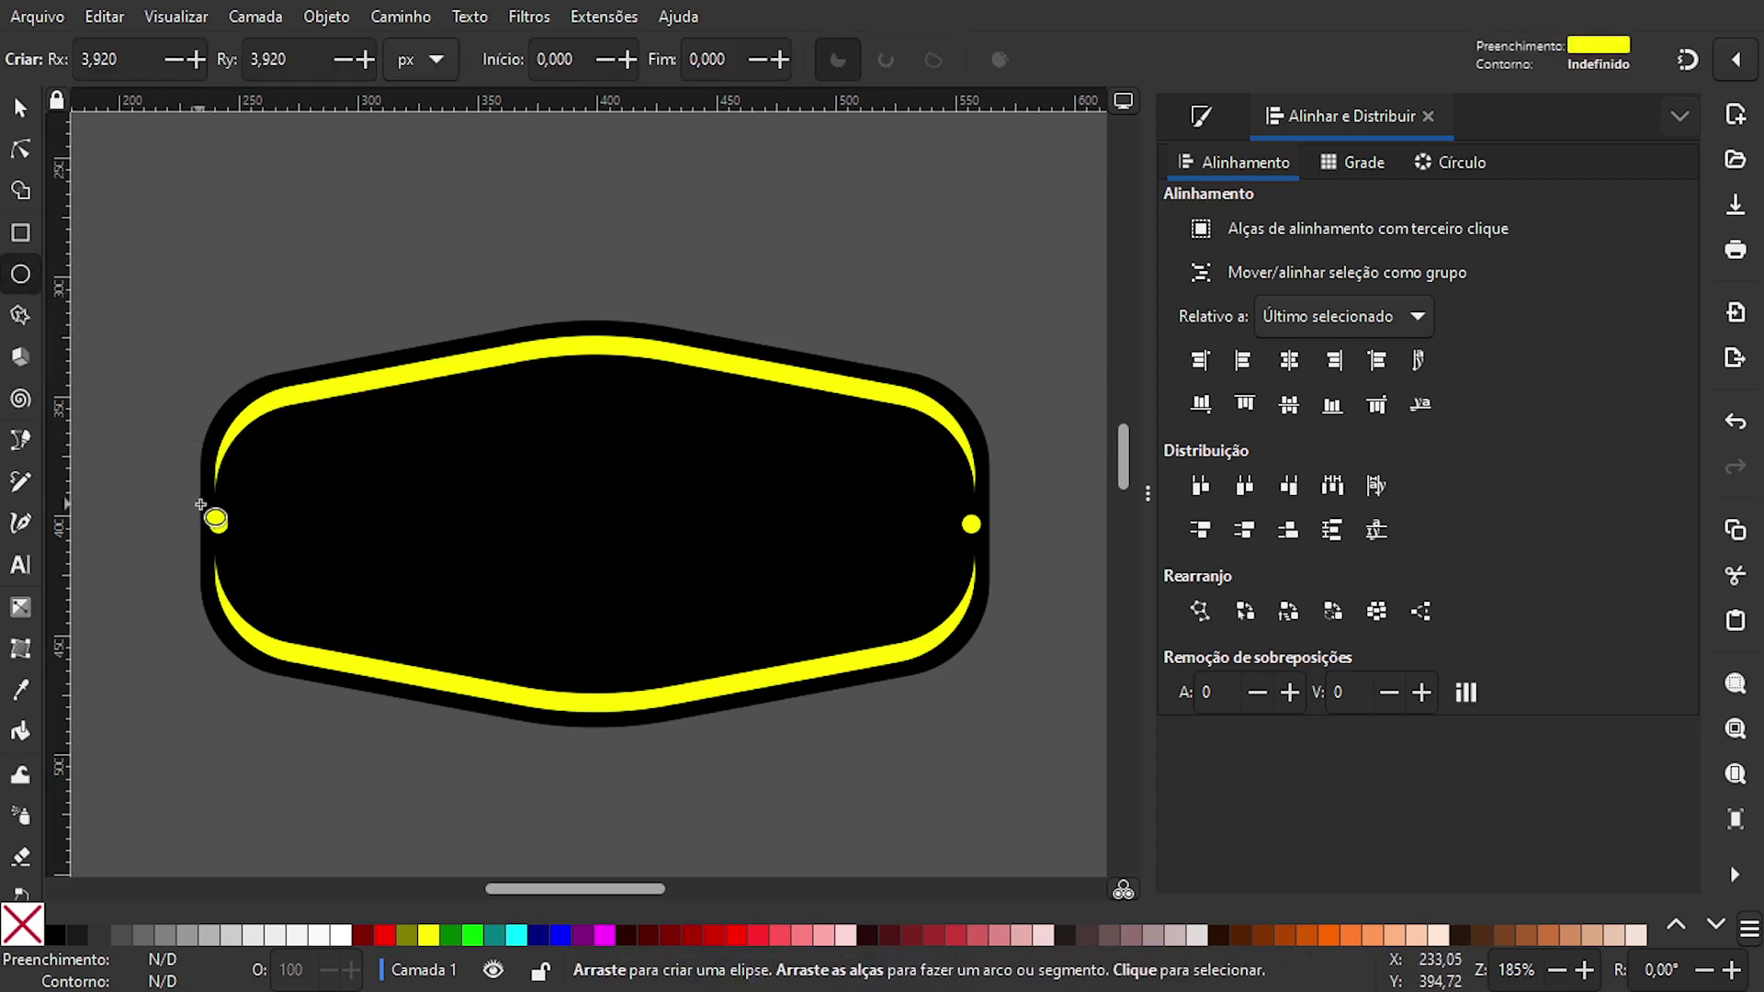
pyautogui.moveTo(201, 504)
pyautogui.mouseDown()
pyautogui.moveTo(555, 649)
pyautogui.moveTo(985, 763)
pyautogui.moveTo(967, 668)
pyautogui.mouseUp()
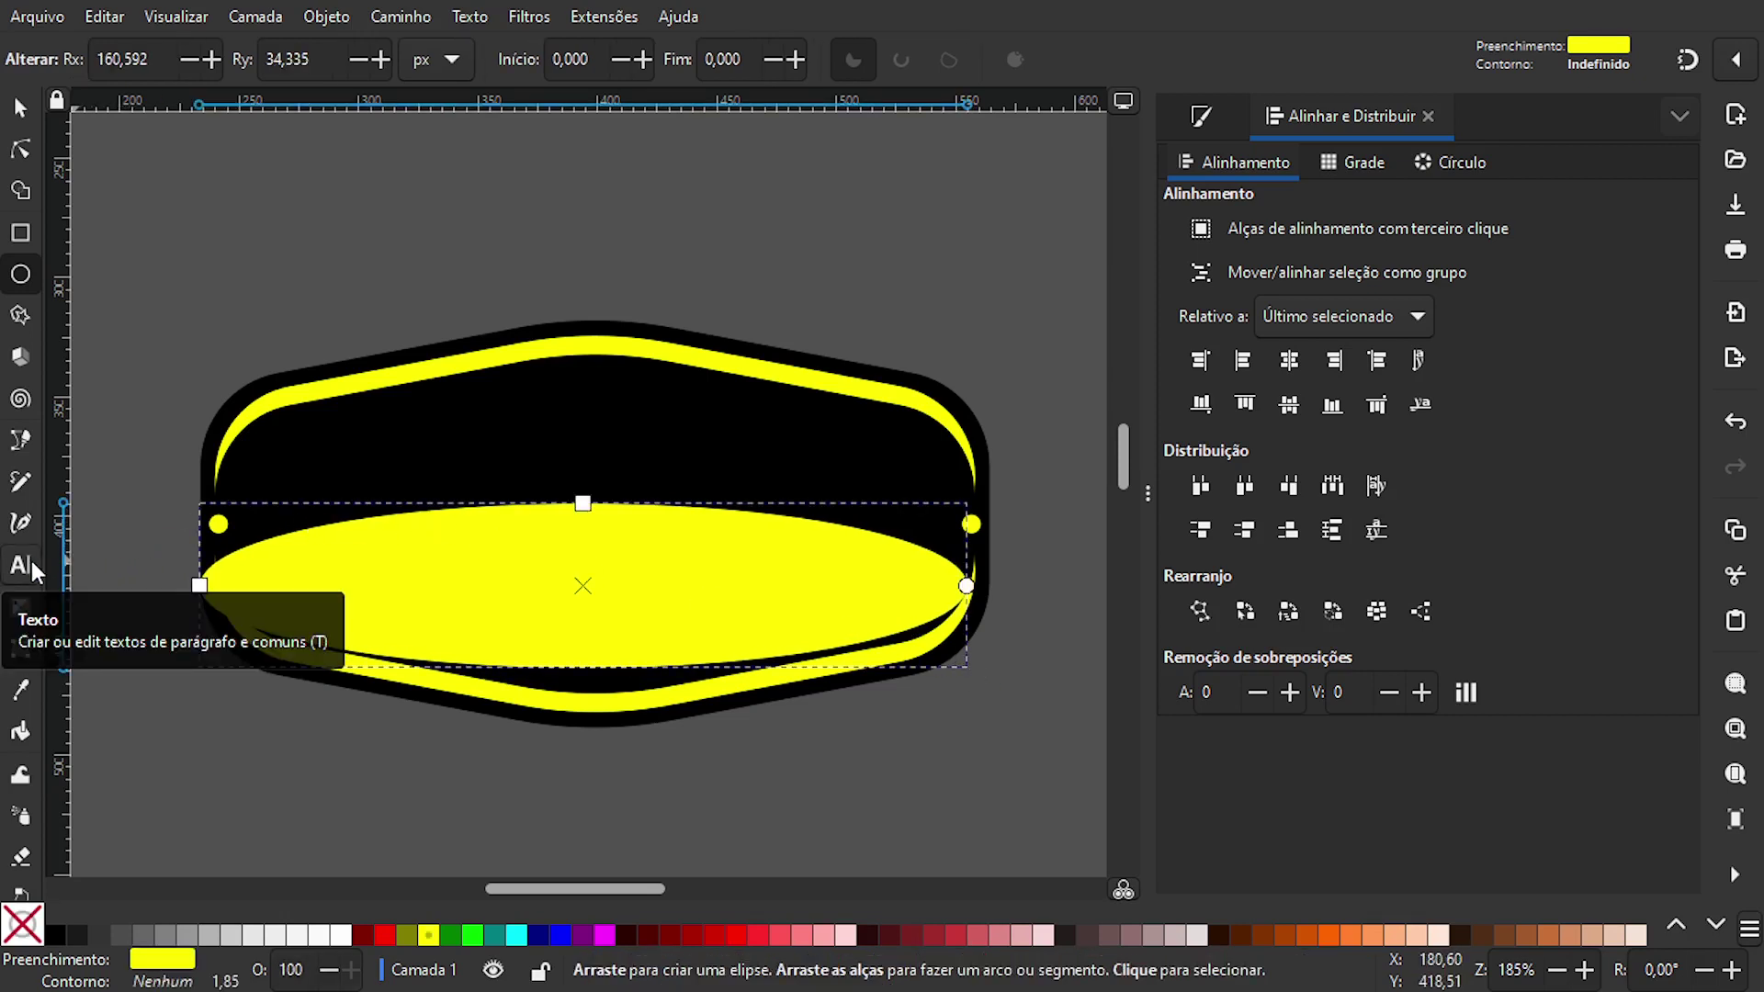
# - Add the text "INKSCAPE" in Days One at 44 pt and move it over the upper part of the black shape
pyautogui.press('t')
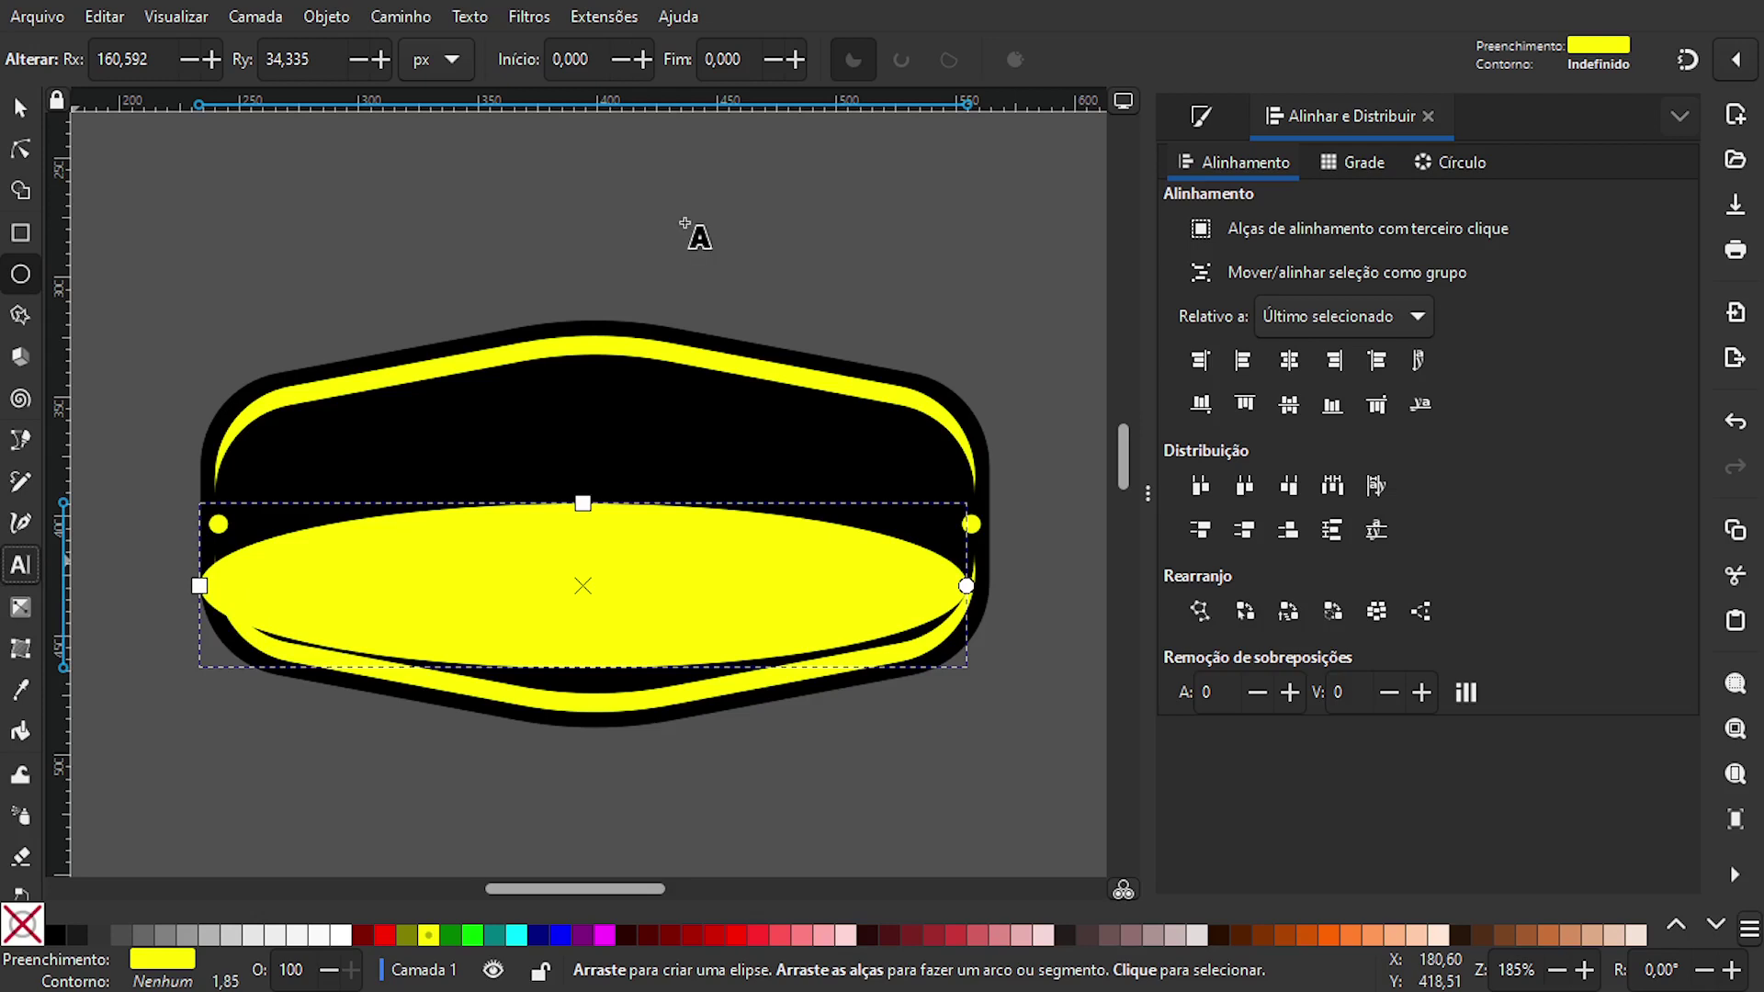
pyautogui.click(686, 224)
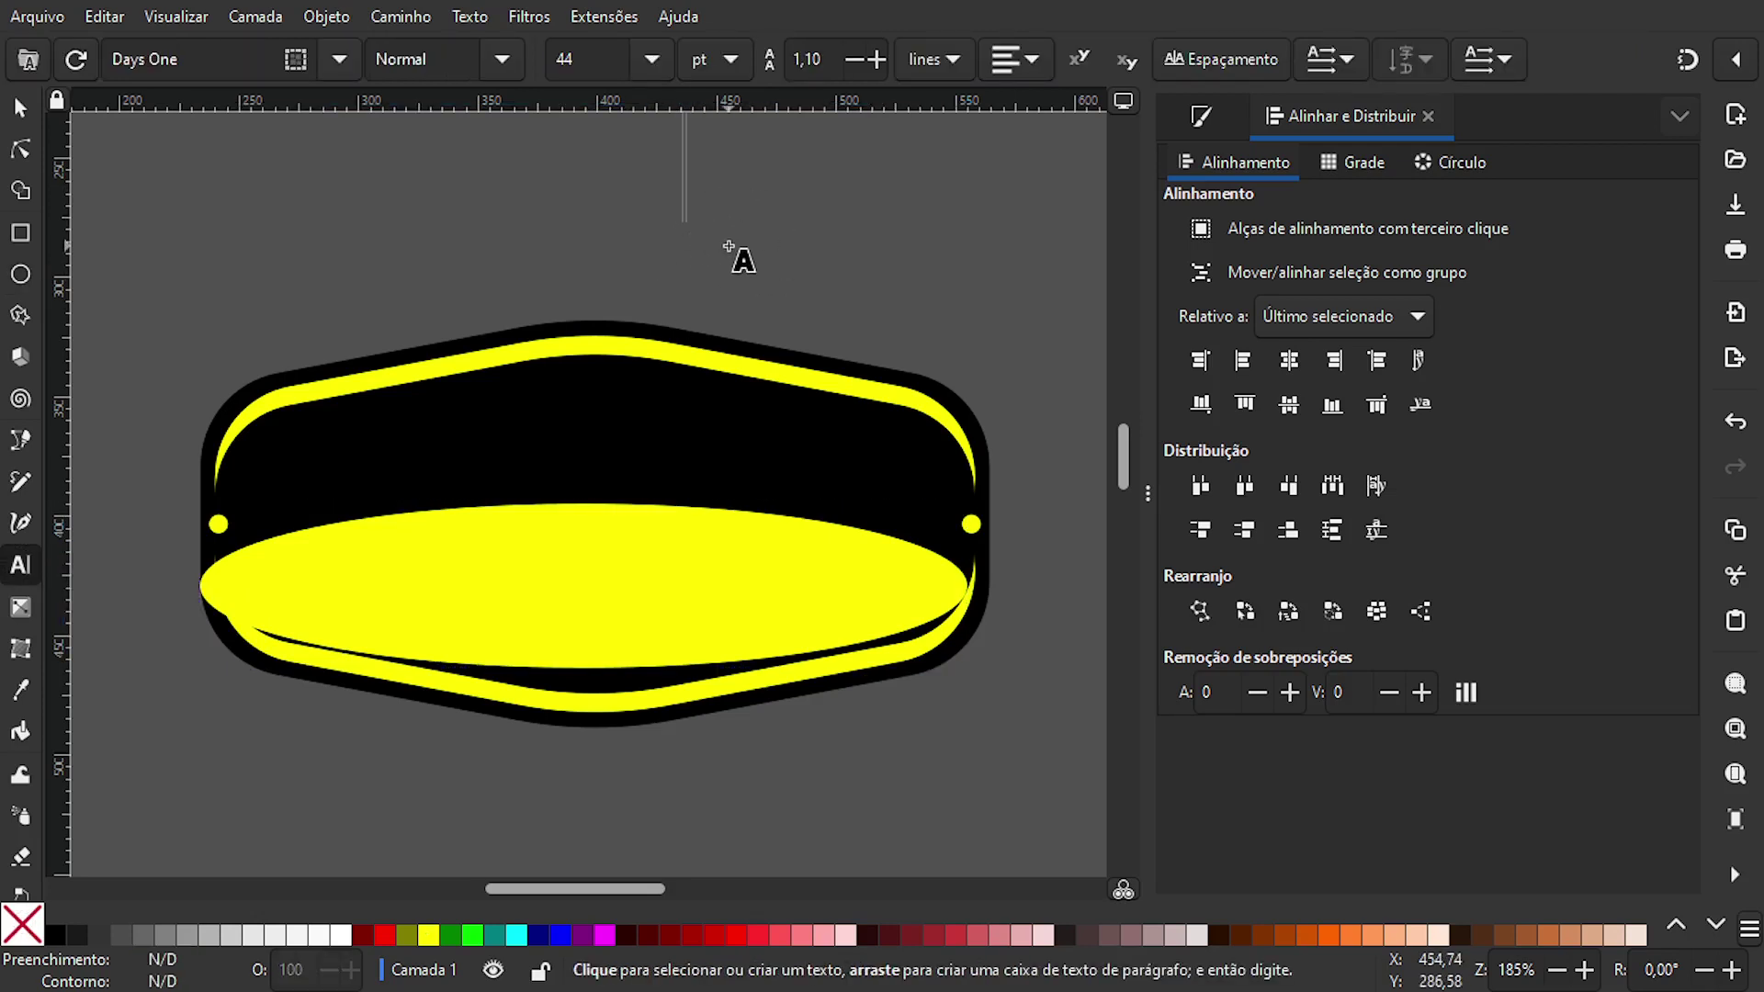
pyautogui.write('INKSCA')
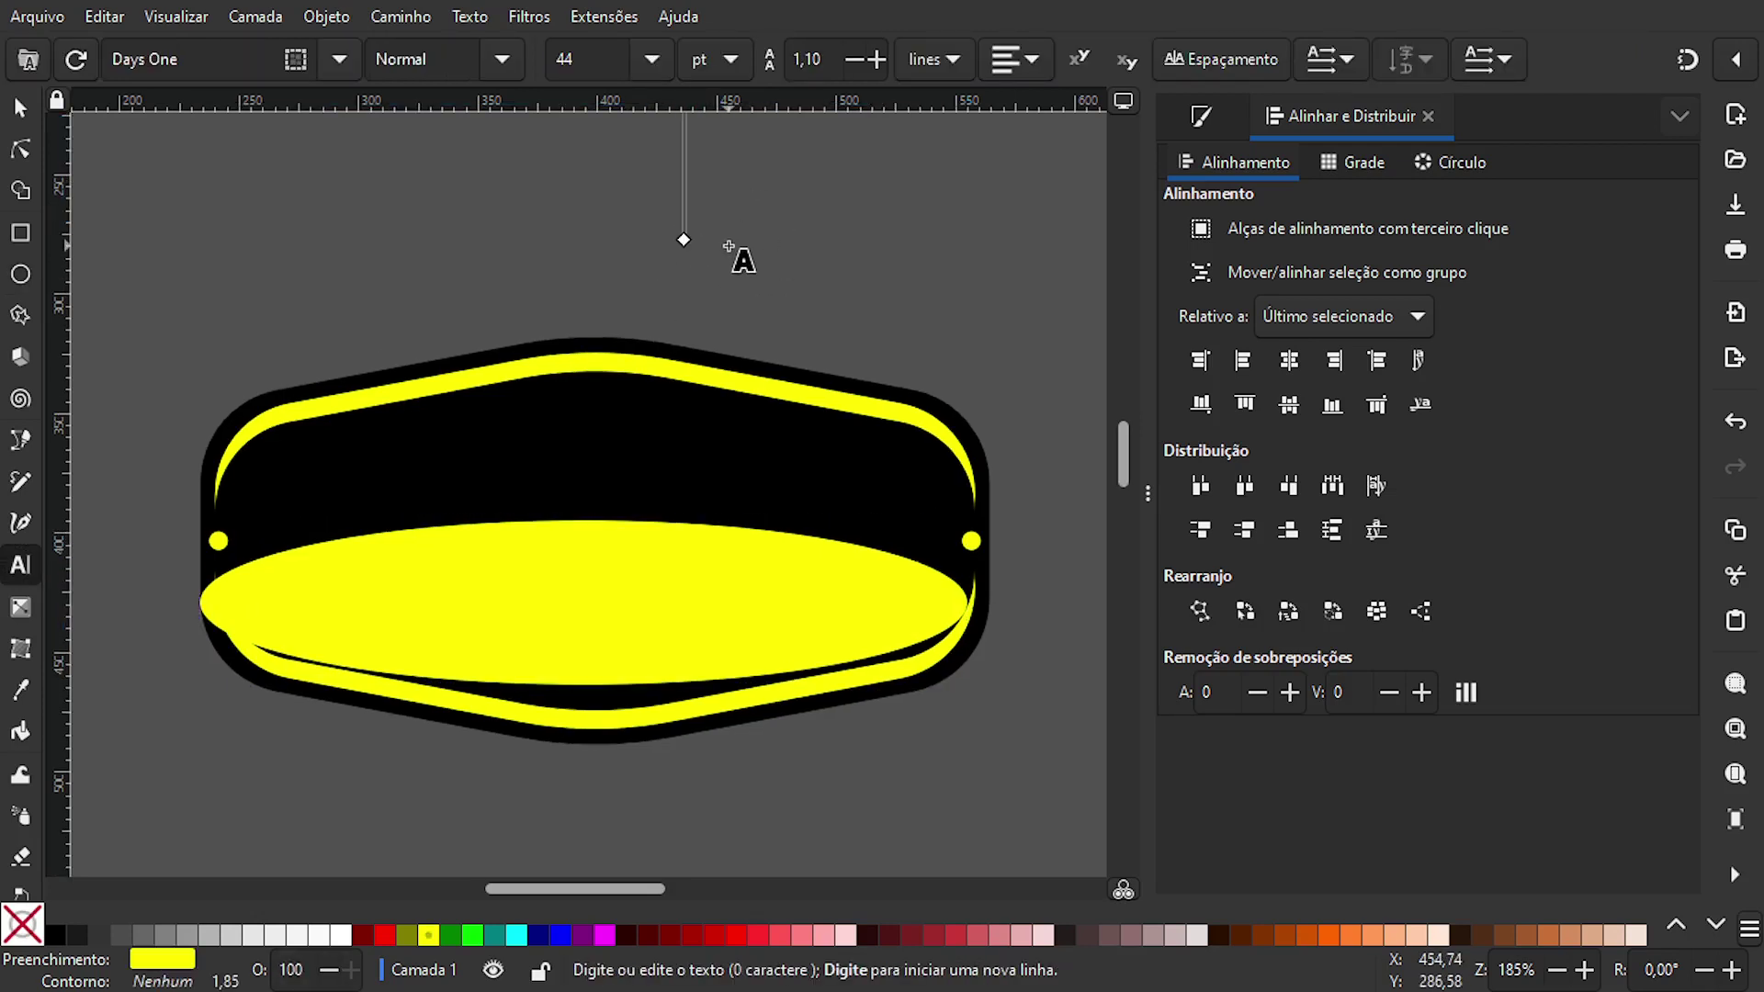
pyautogui.write('PE')
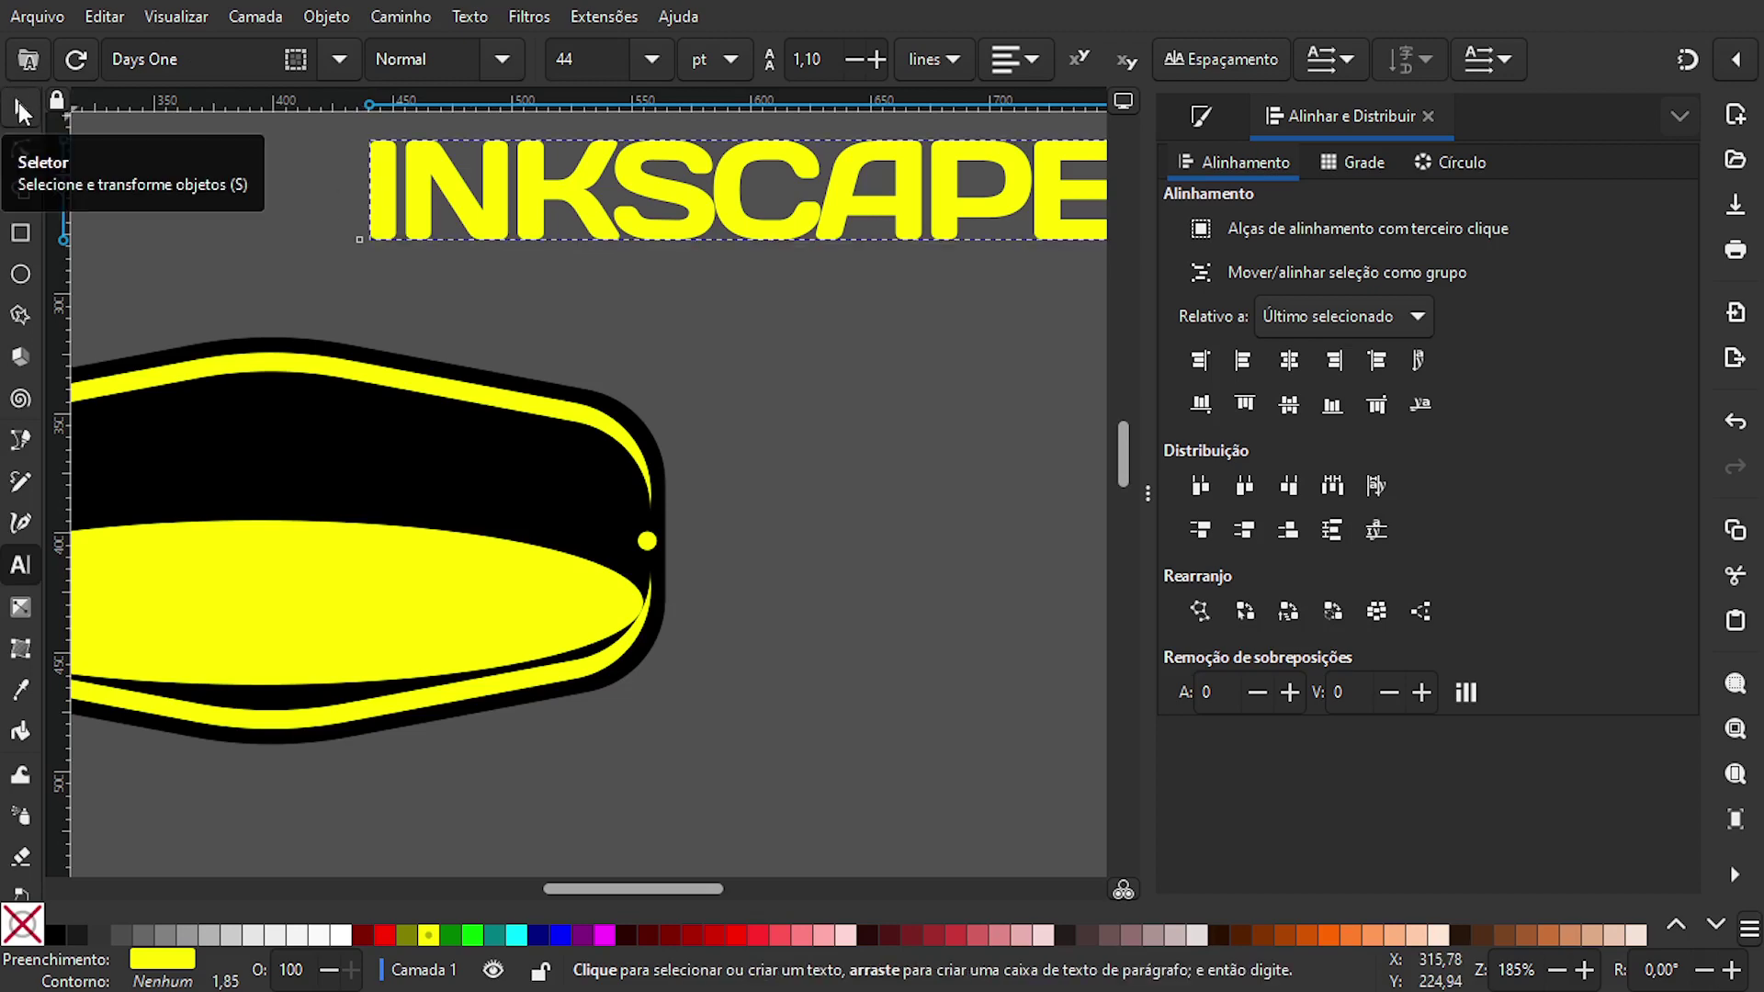
pyautogui.click(21, 110)
pyautogui.moveTo(553, 198); pyautogui.dragTo(669, 451)
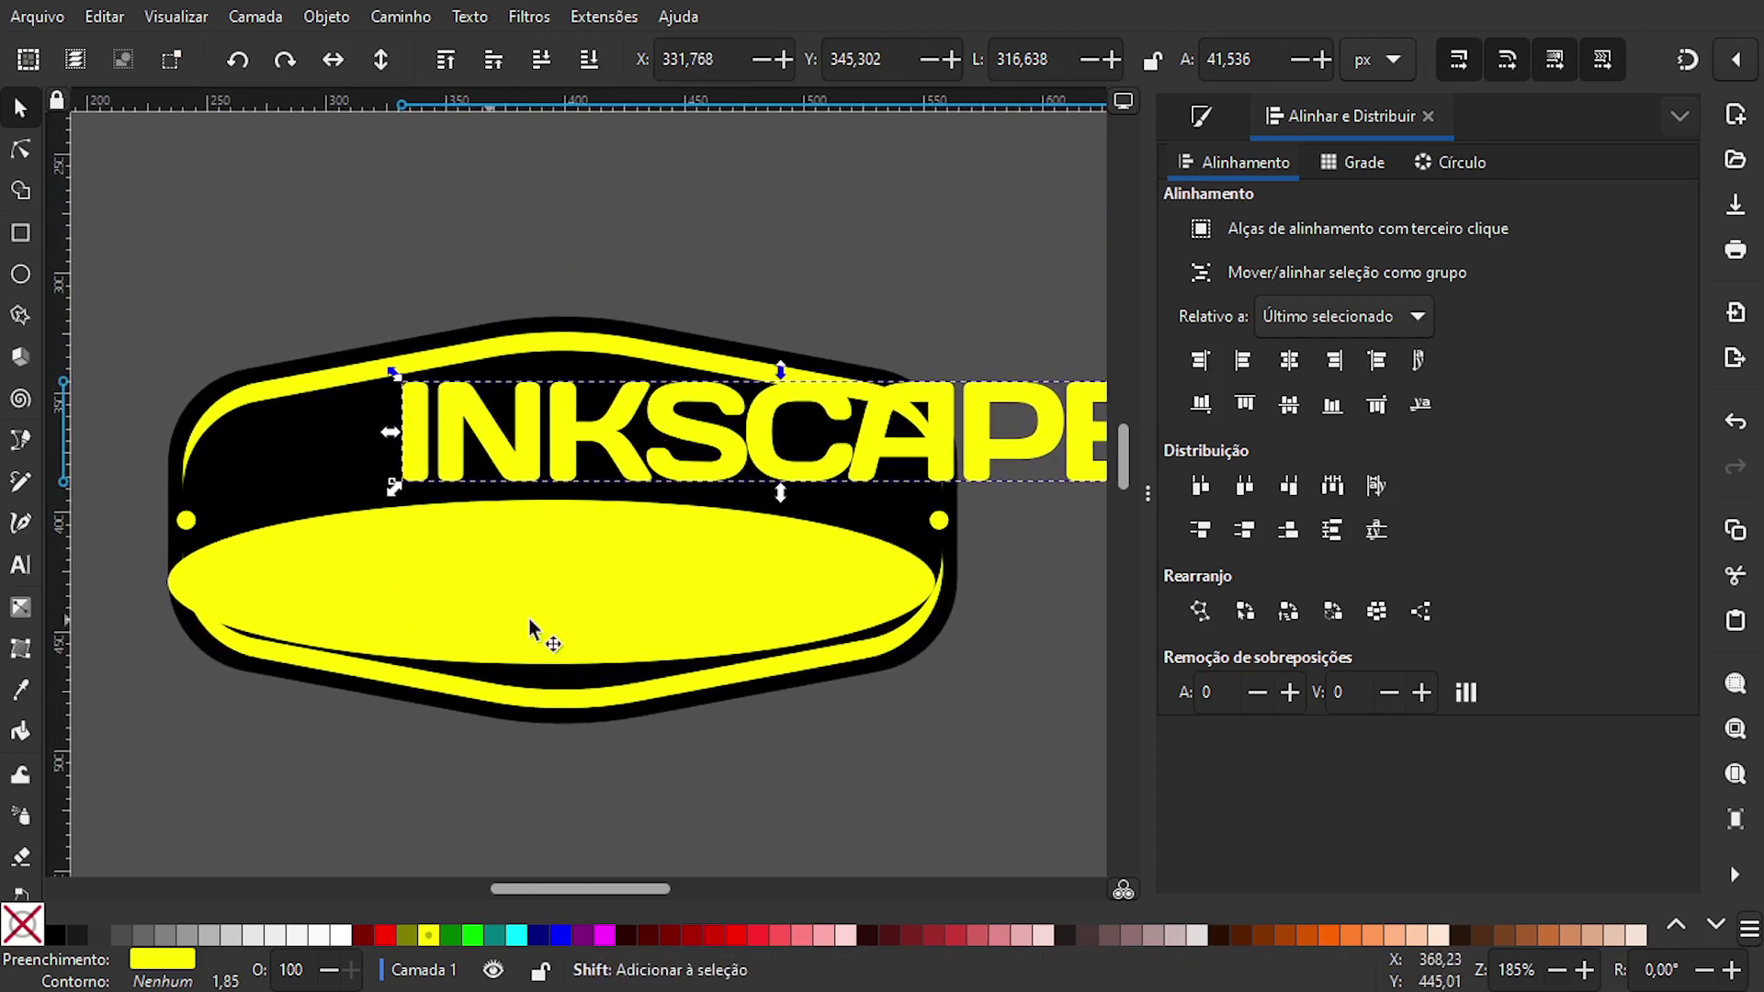
# - Put the INKSCAPE text on the path of the yellow ellipse
pyautogui.keyDown('shift'); pyautogui.click(616, 584); pyautogui.keyUp('shift')
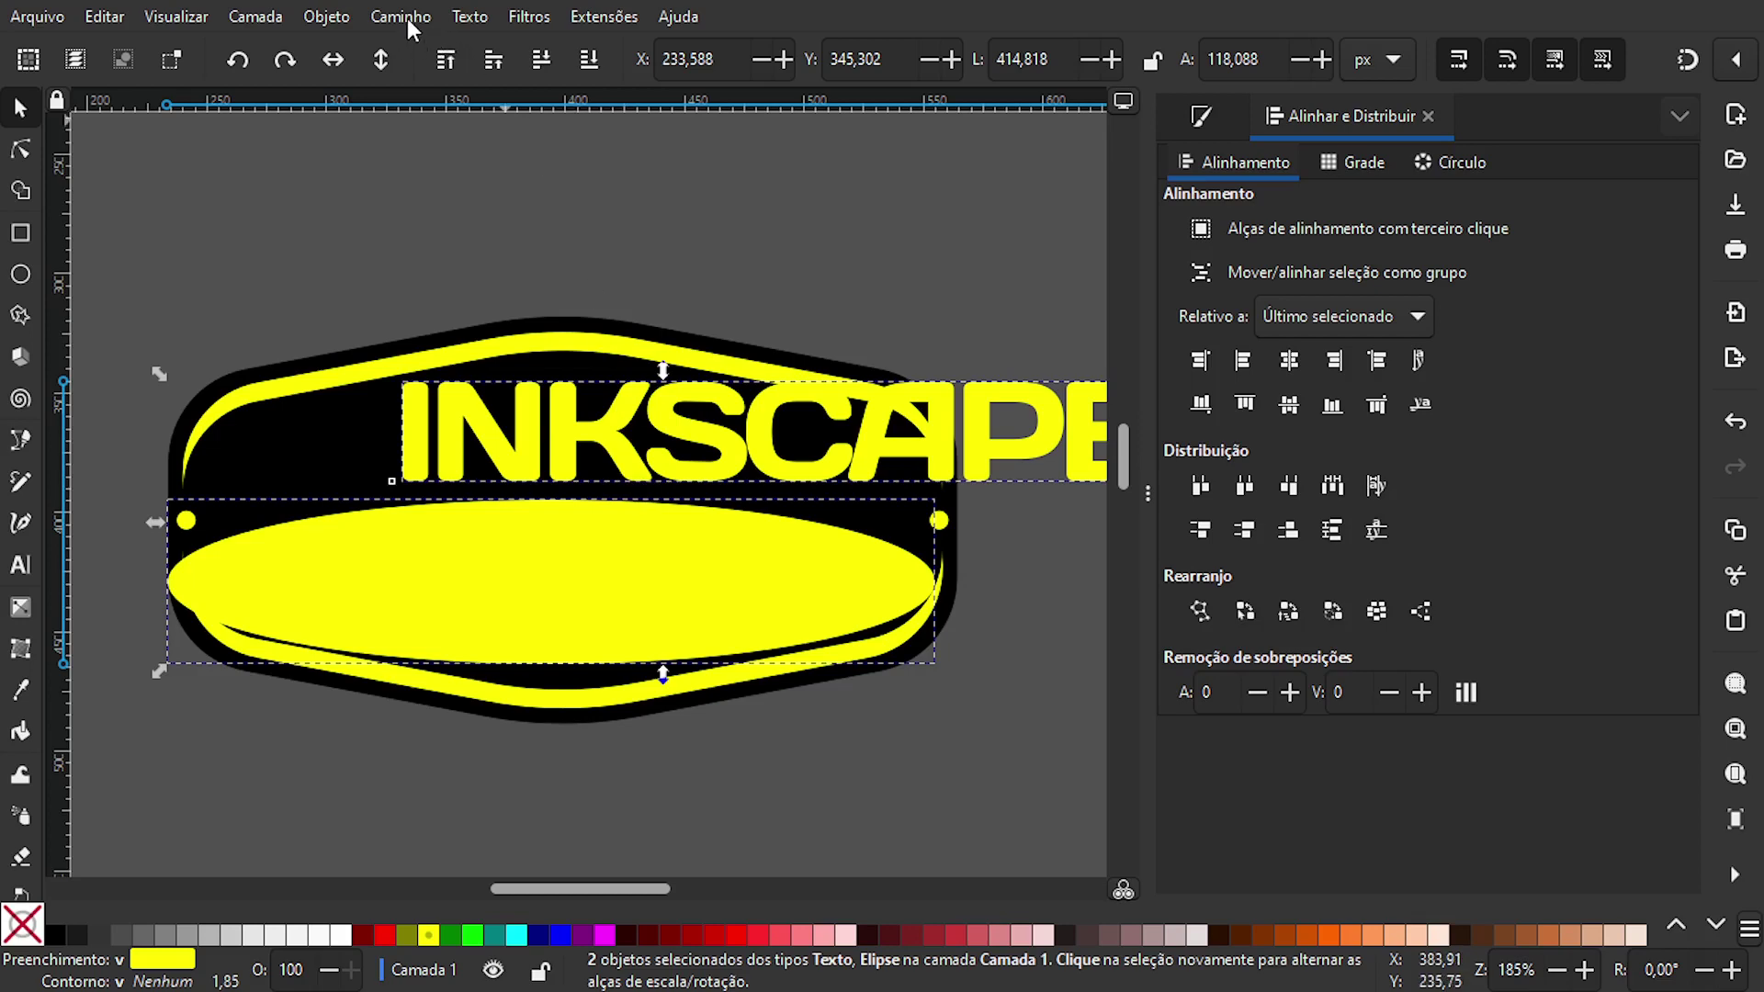
pyautogui.click(474, 13)
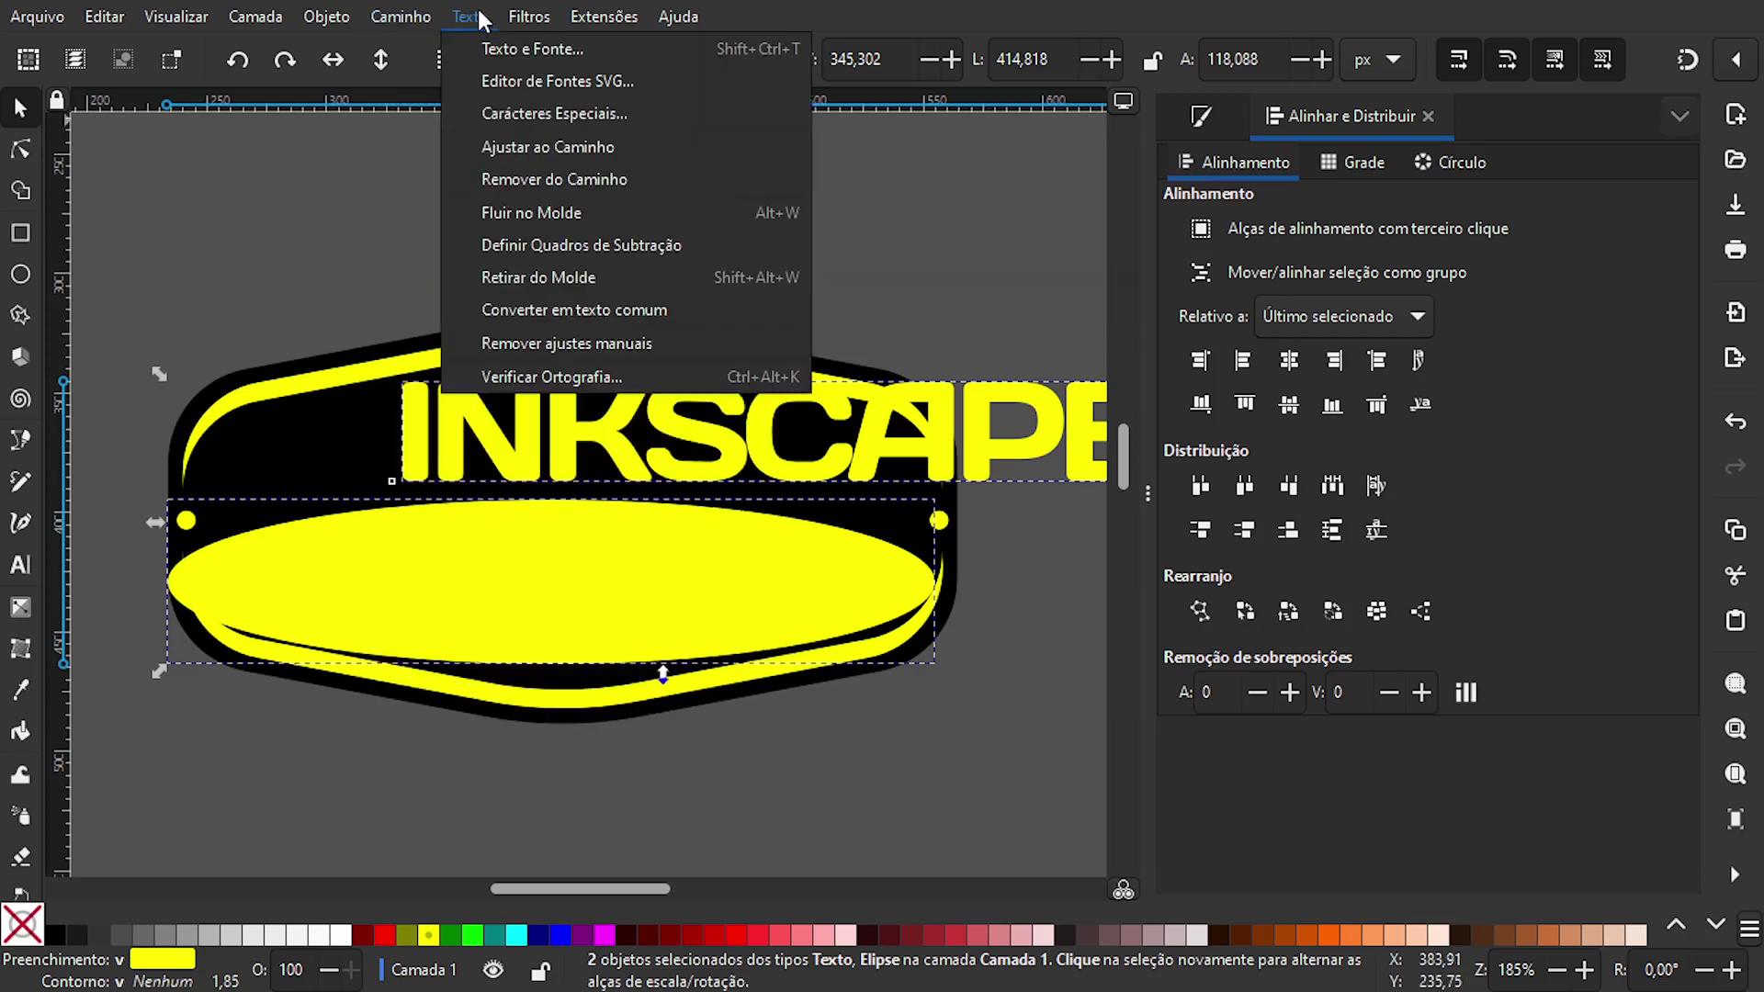
pyautogui.click(509, 148)
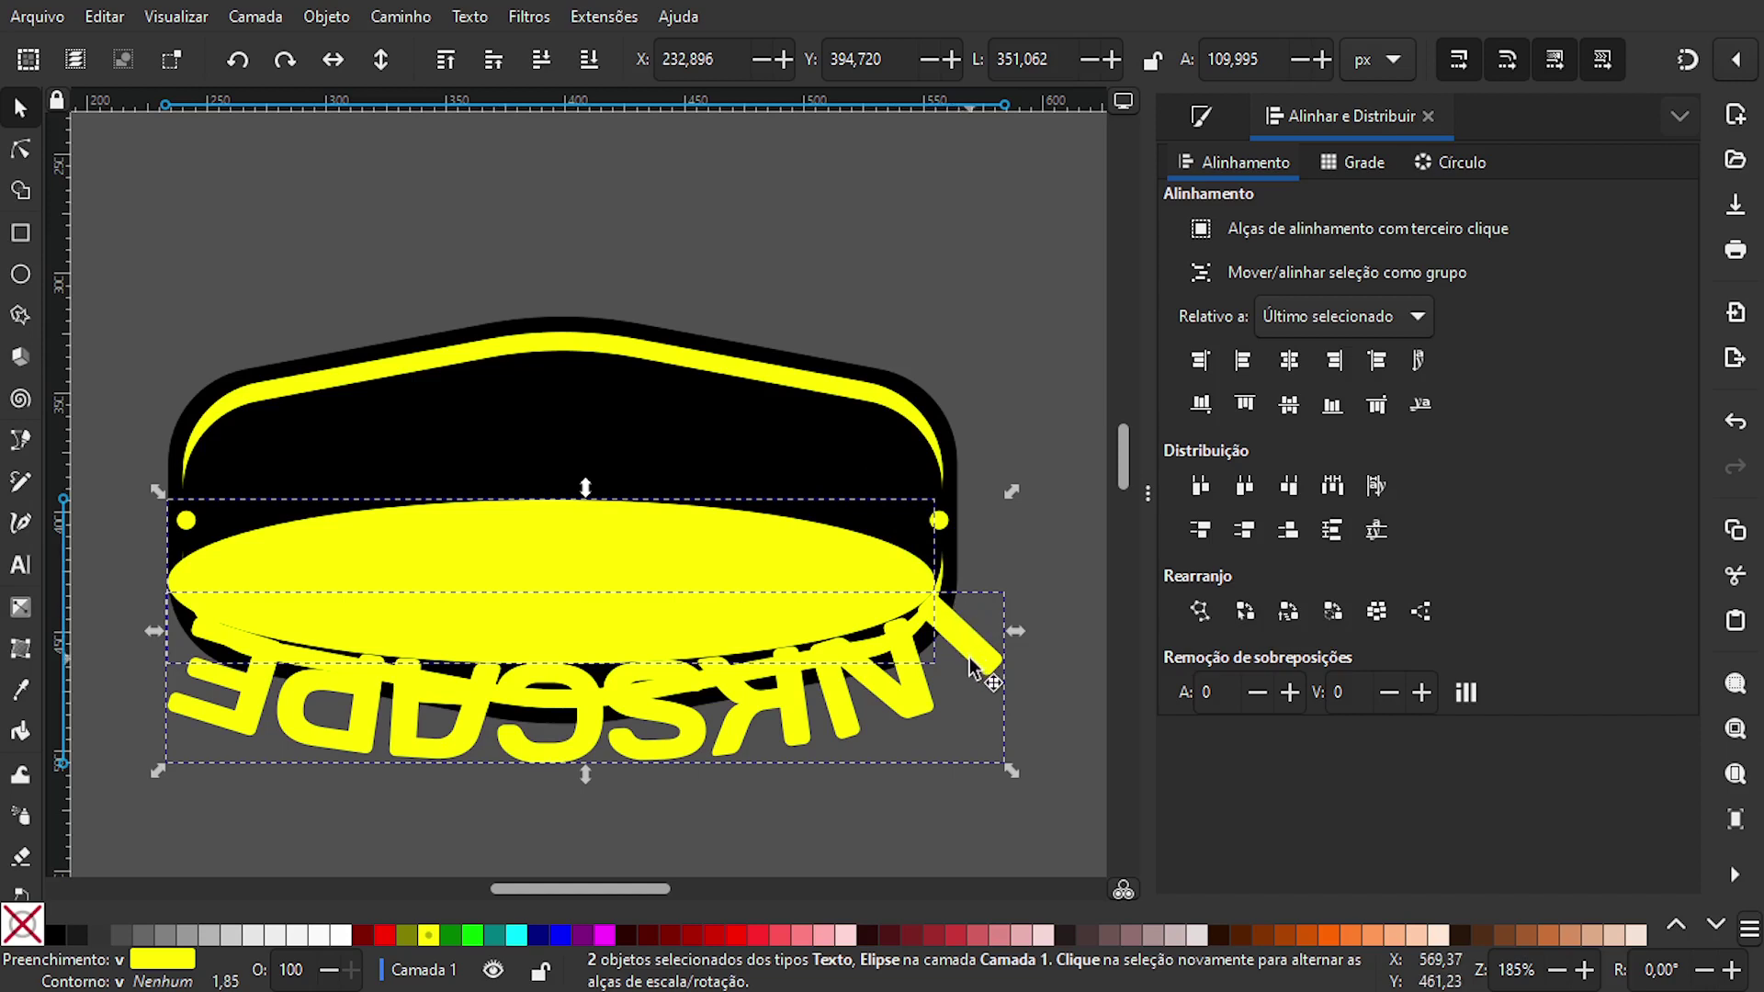
# - Insert spaces before the INKSCAPE text so that it runs upright along the upper arc of the yellow ellipse
pyautogui.click(954, 624)
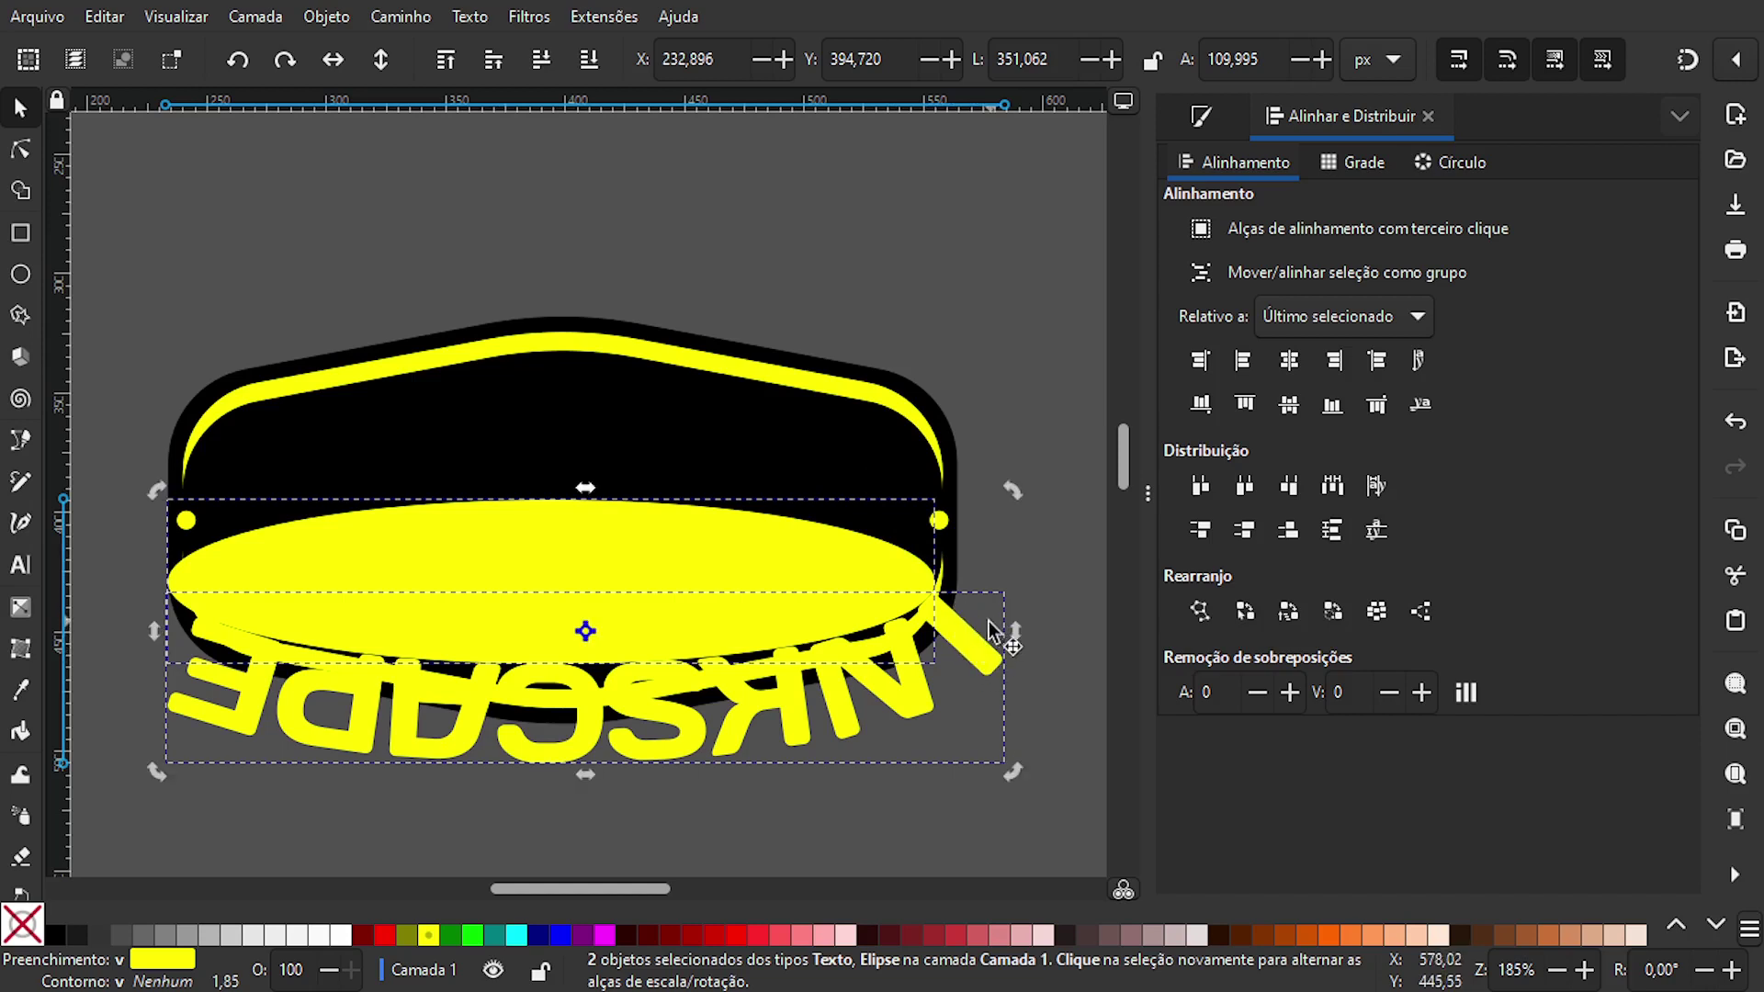
pyautogui.click(976, 654)
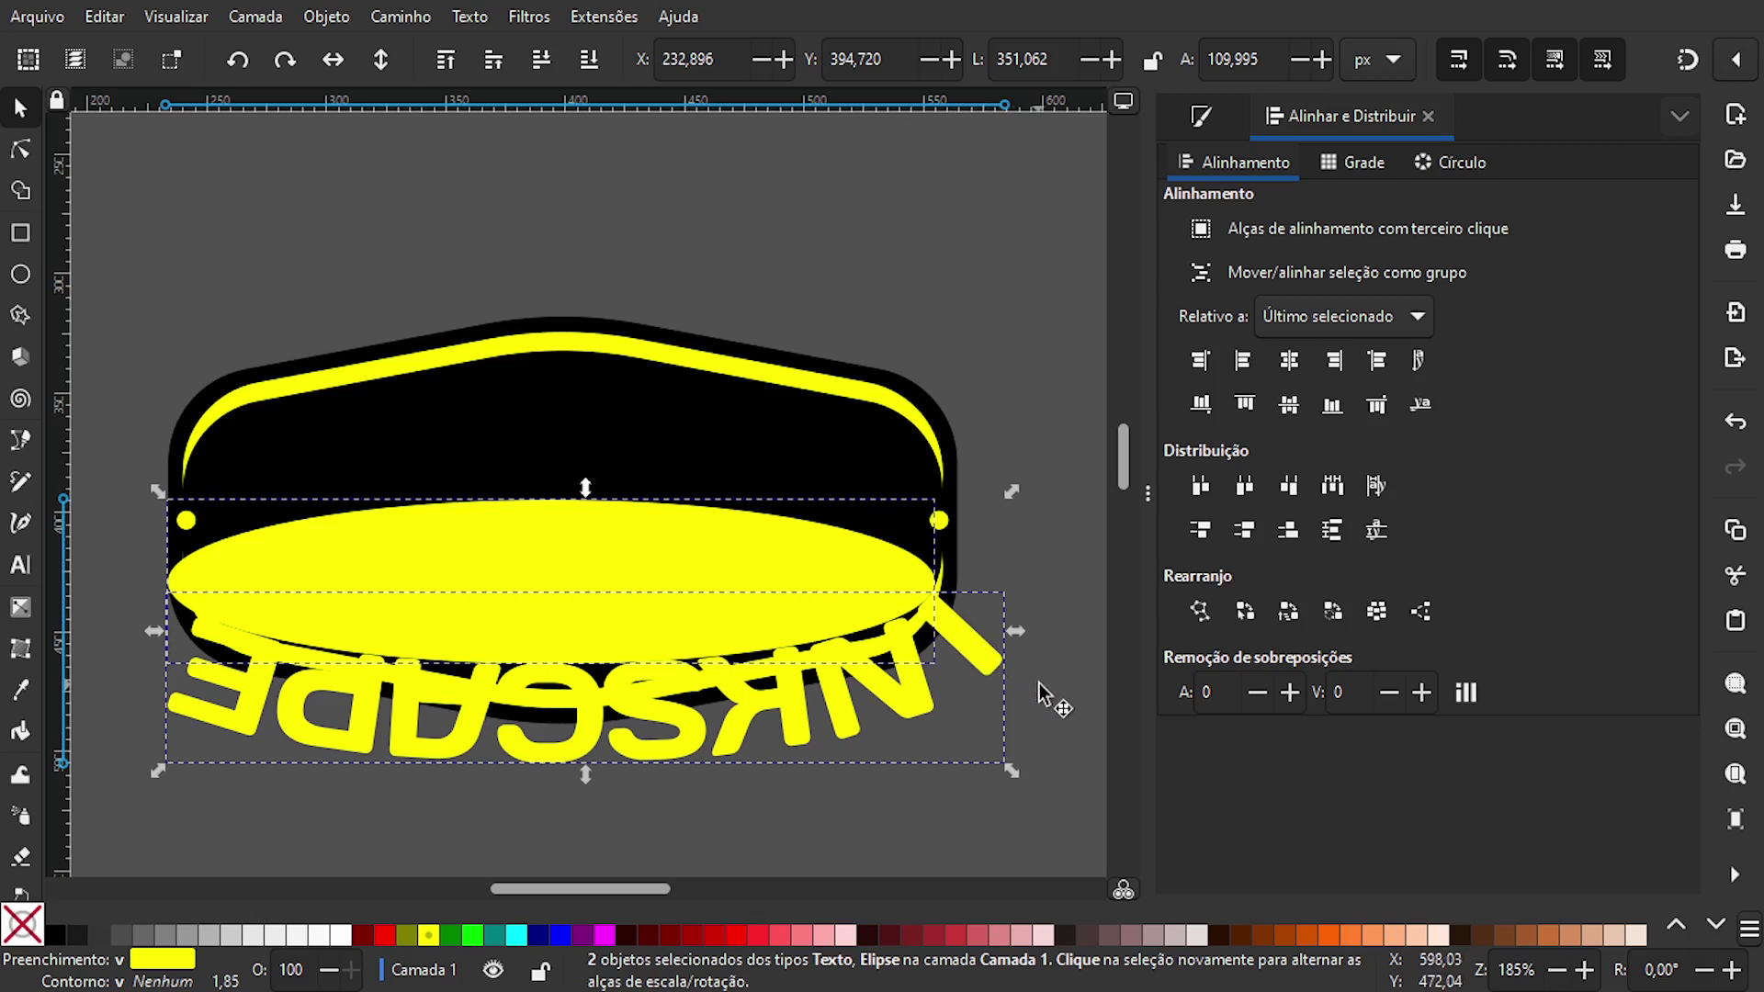
pyautogui.click(964, 627)
pyautogui.click(970, 646)
pyautogui.press('t')
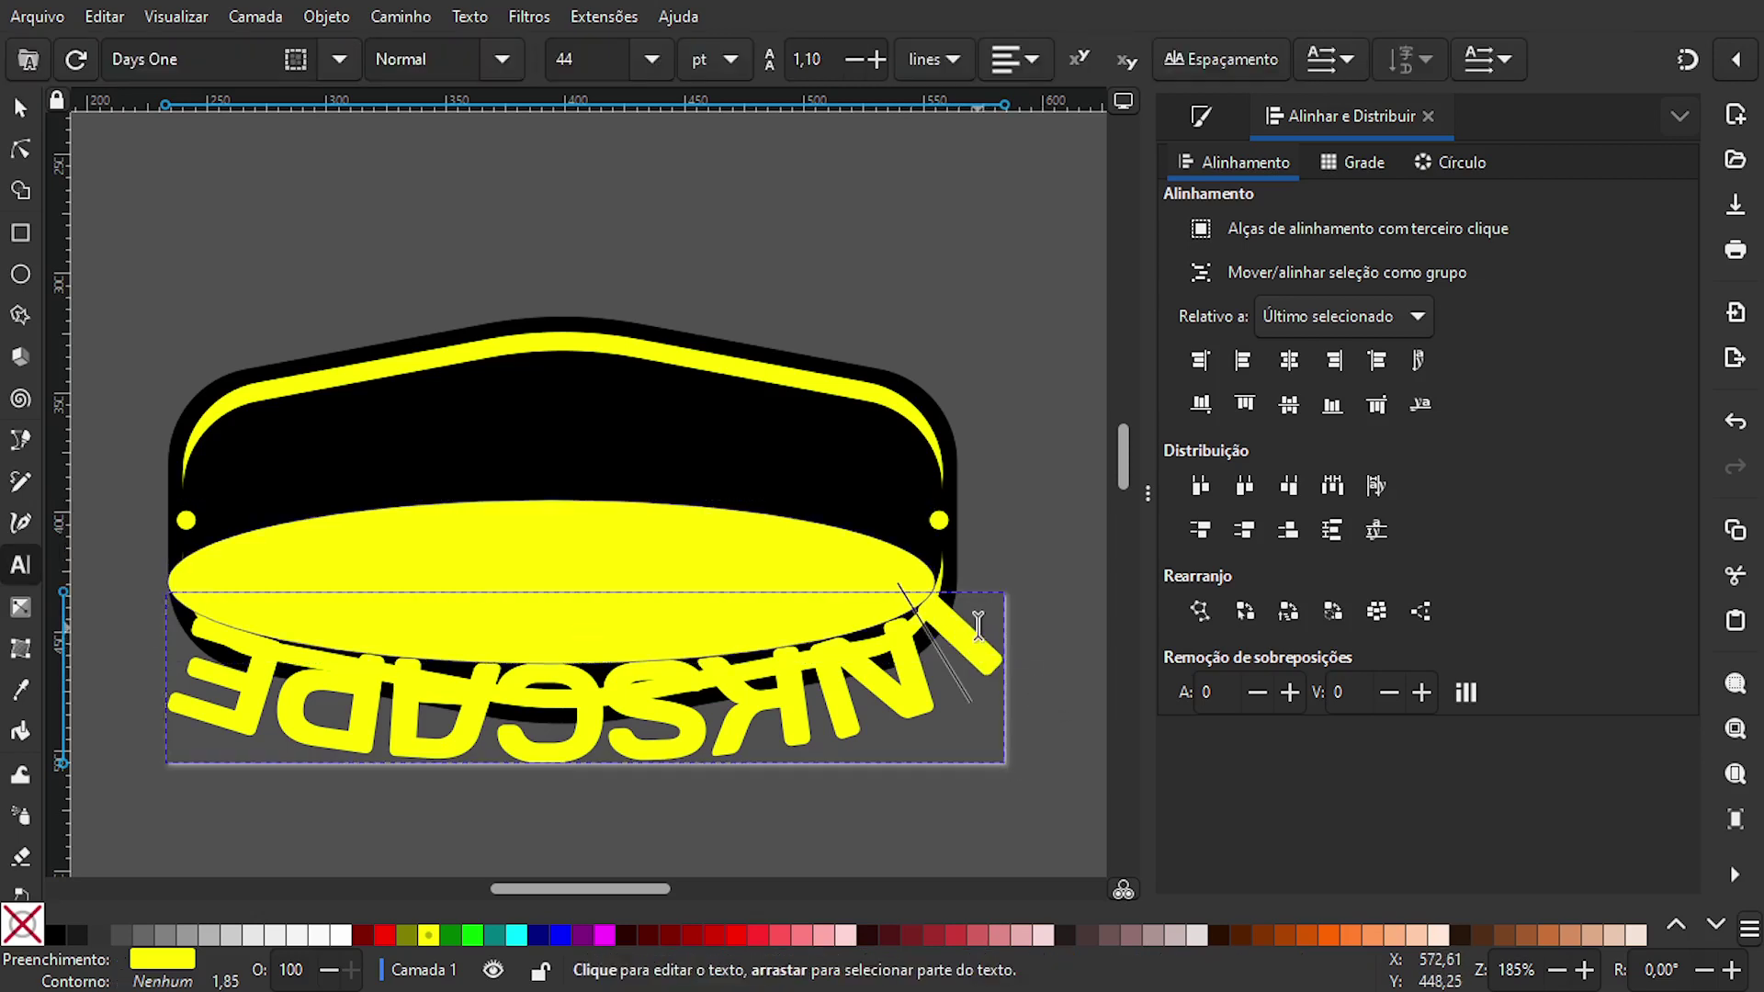
pyautogui.click(969, 646)
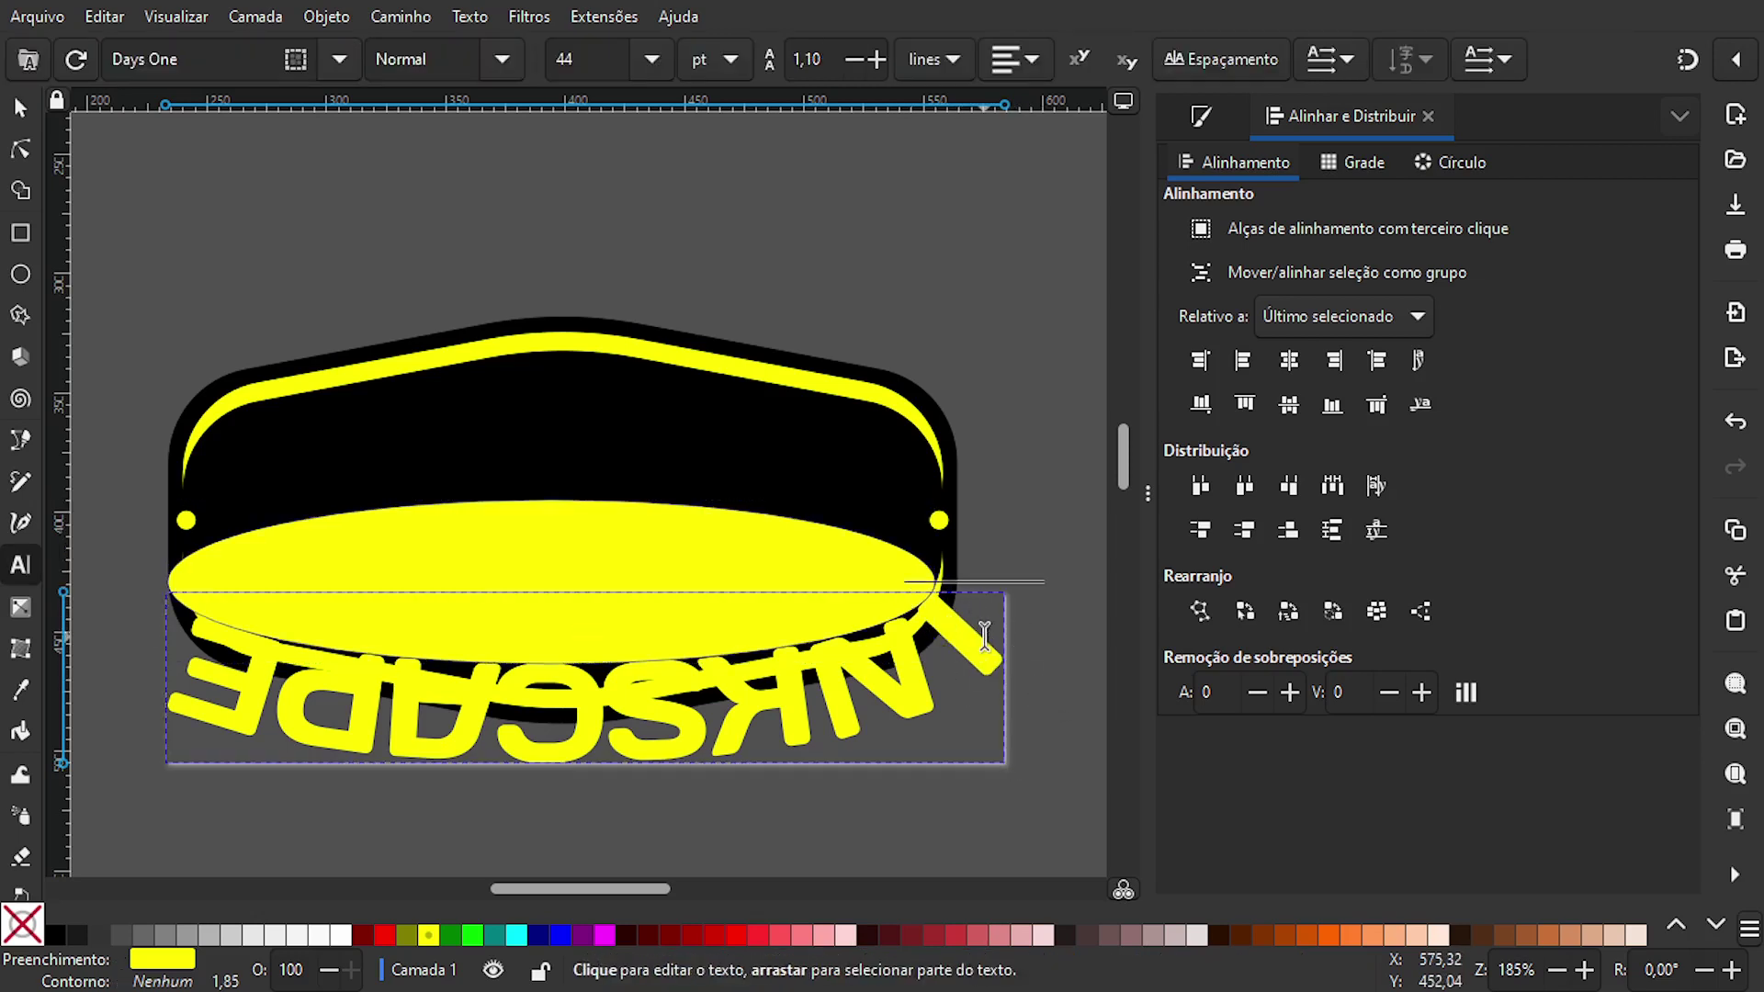
pyautogui.click(984, 633)
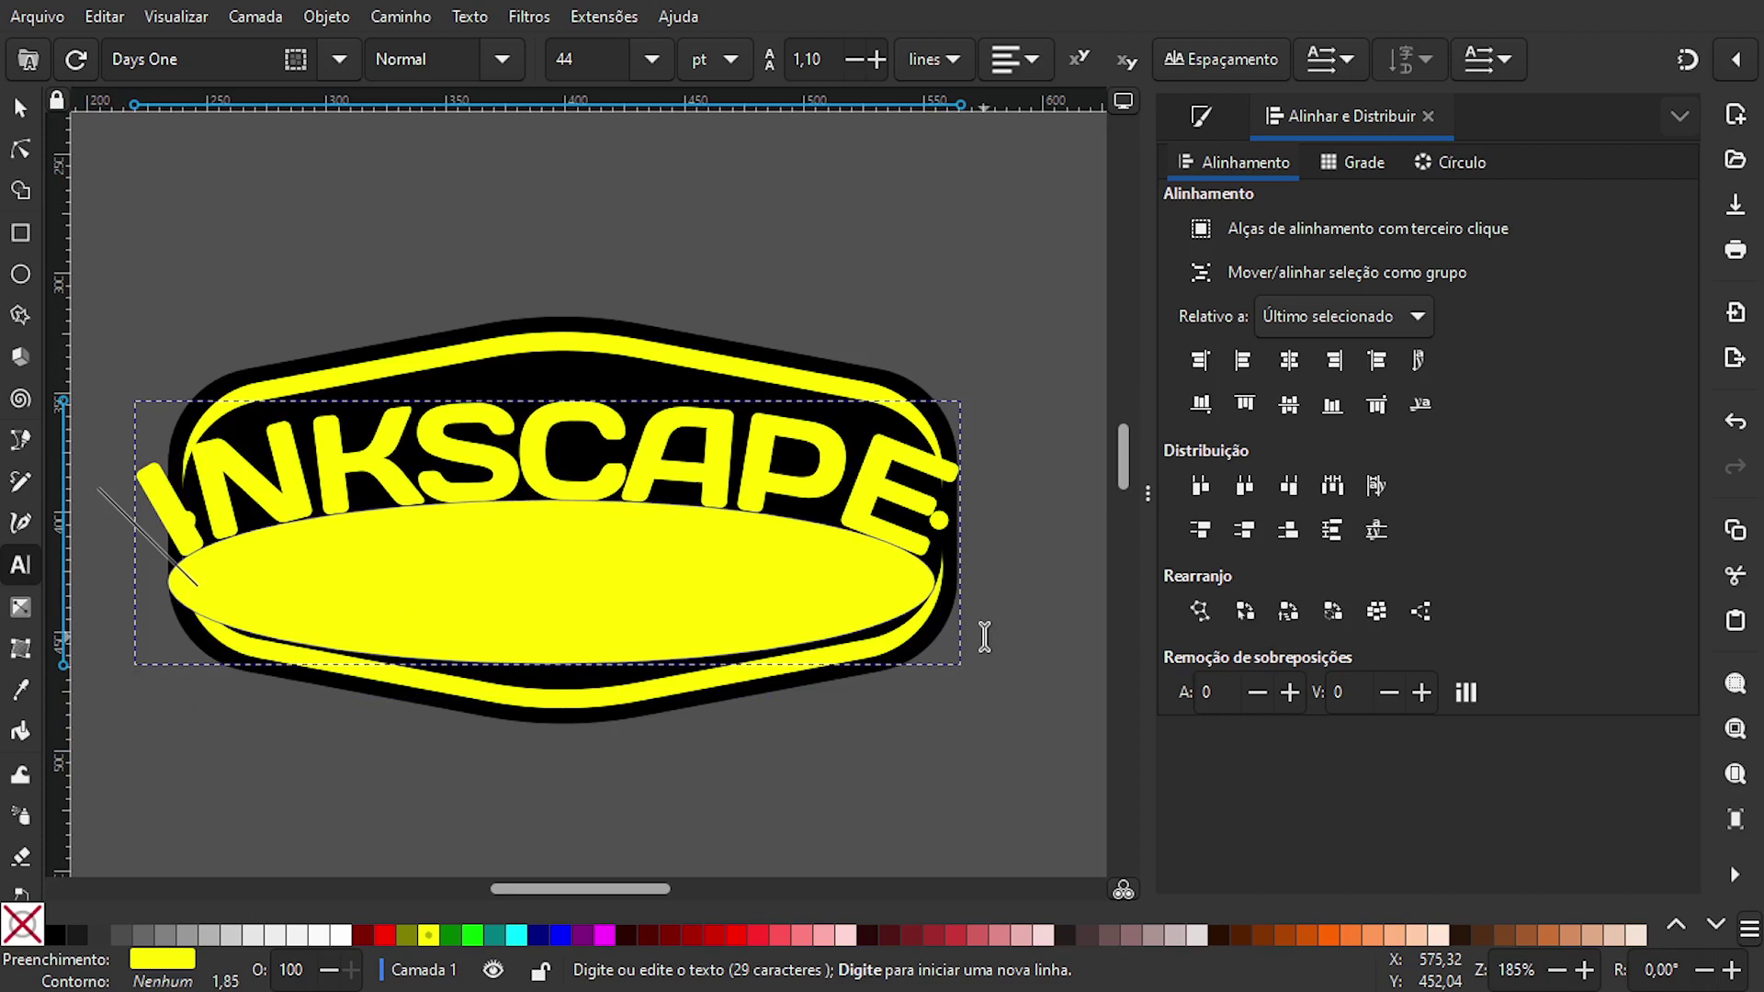
pyautogui.click(18, 112)
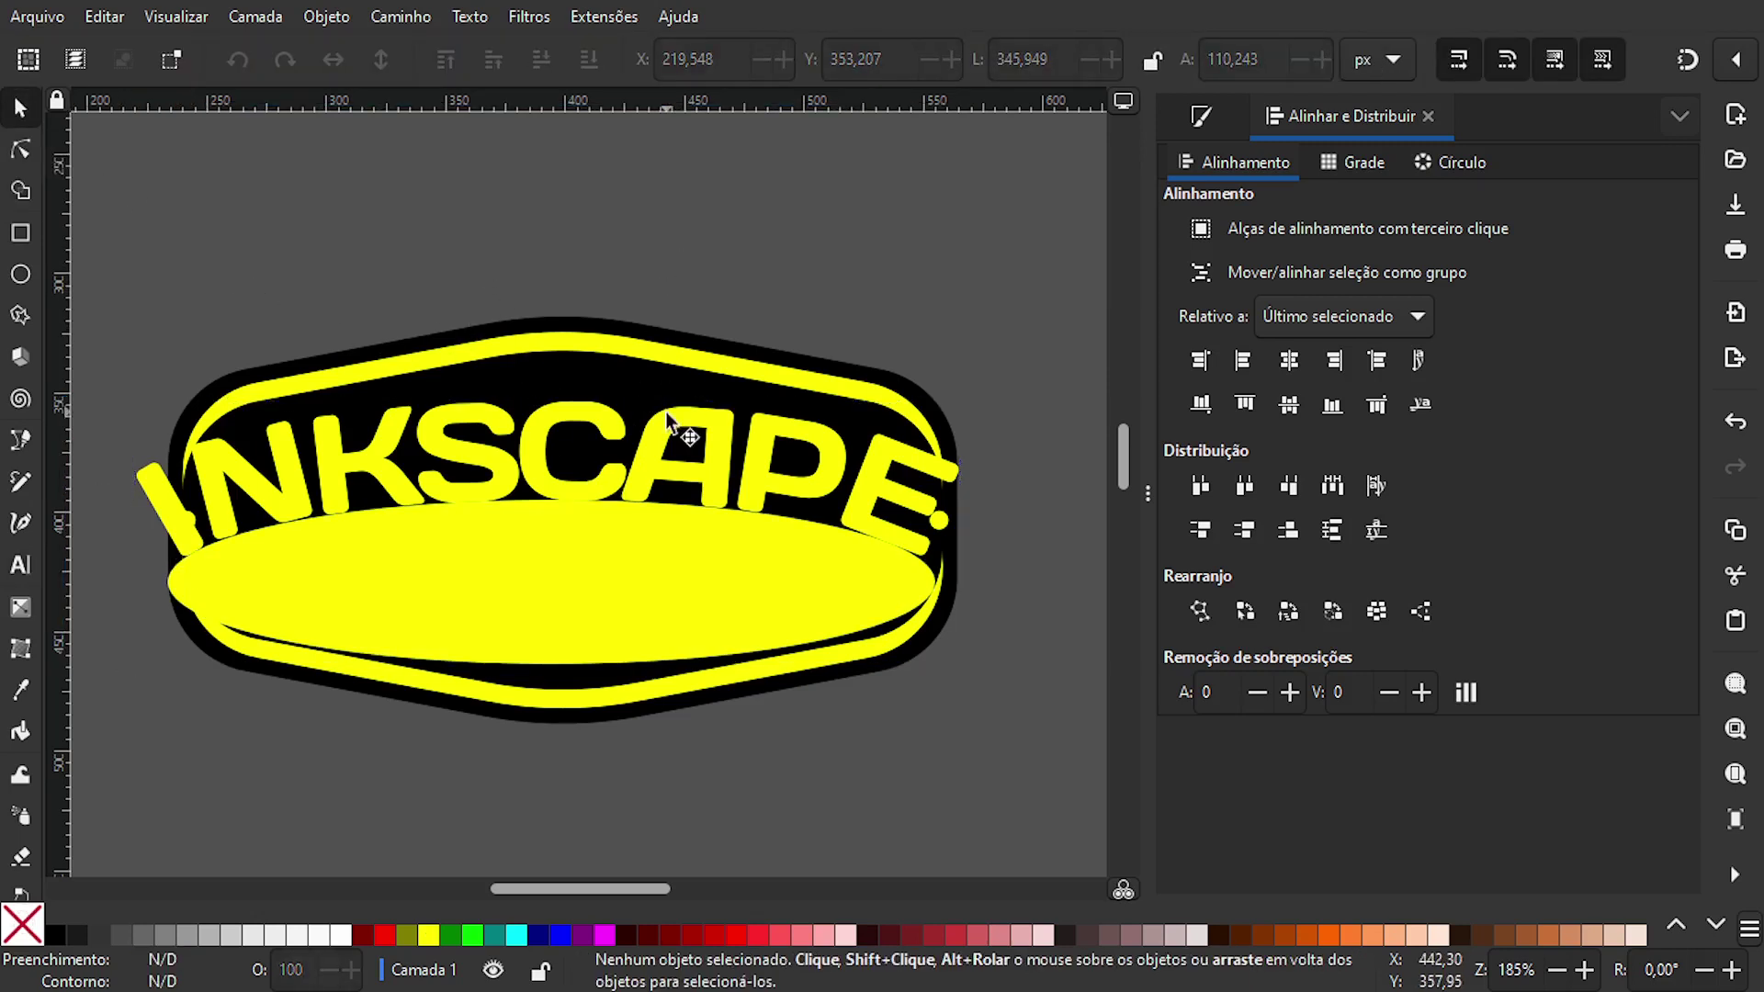
# - Convert the curved INKSCAPE text to a path and bring it to the front over the upper part of the black shape
pyautogui.click(410, 14)
pyautogui.click(423, 55)
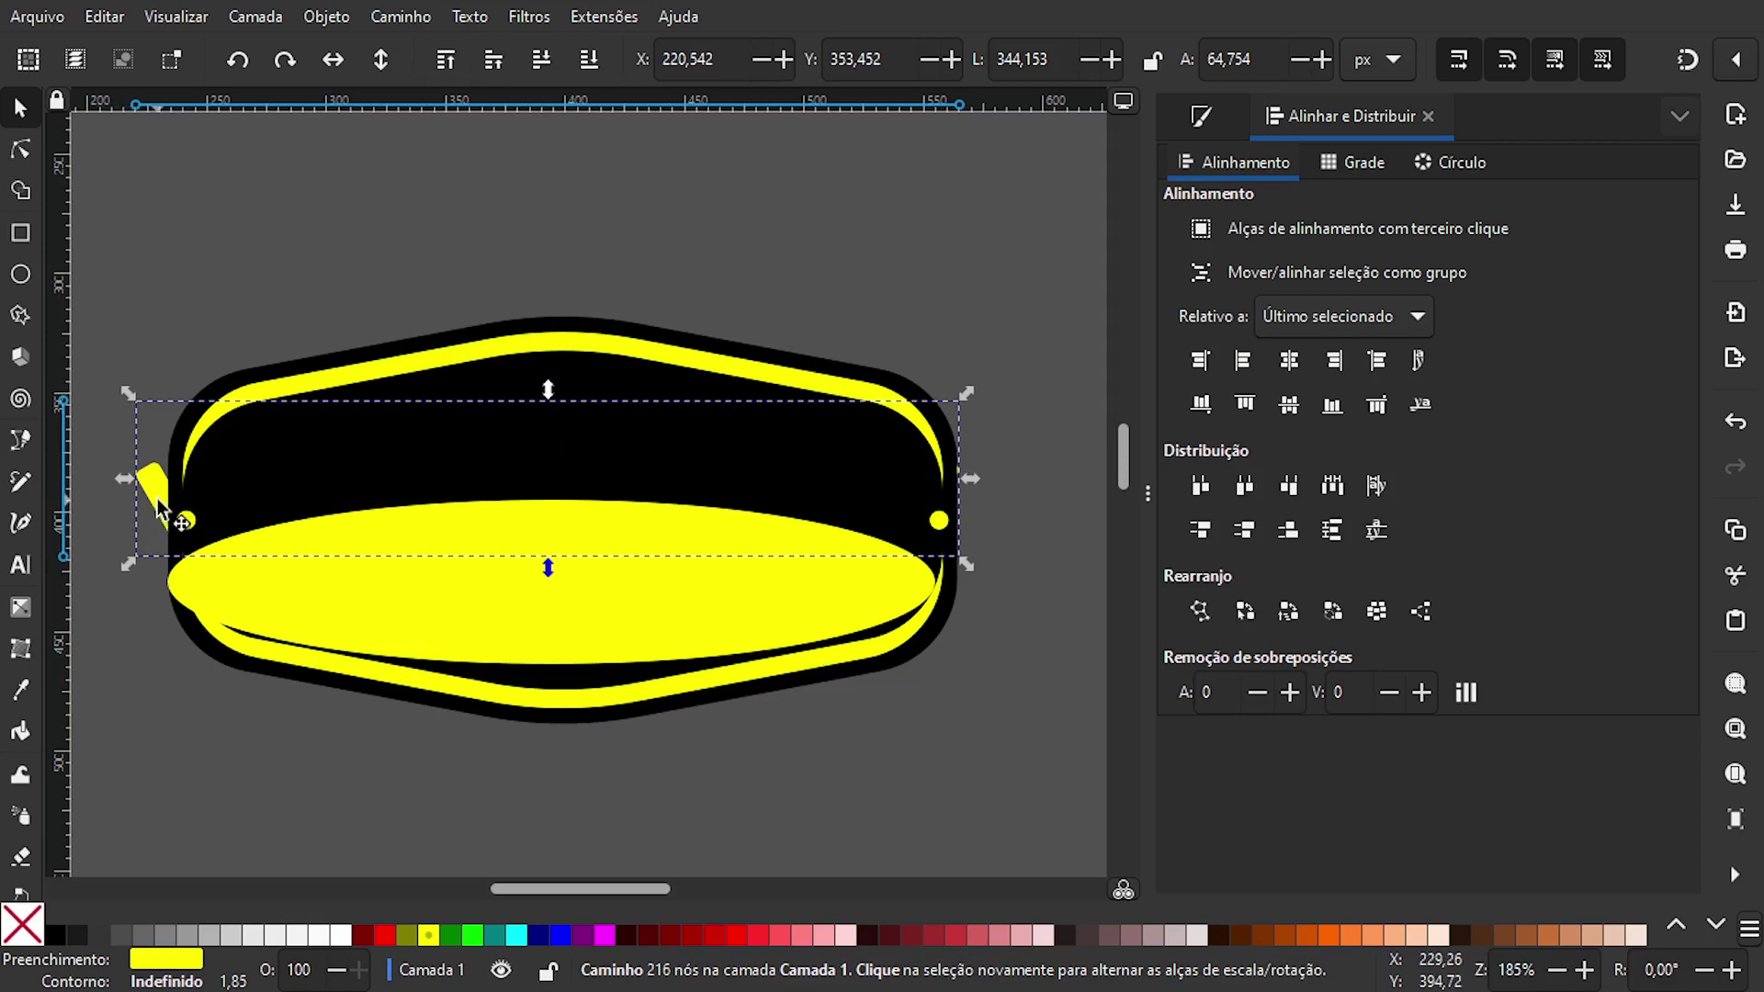
pyautogui.moveTo(160, 488); pyautogui.dragTo(205, 305)
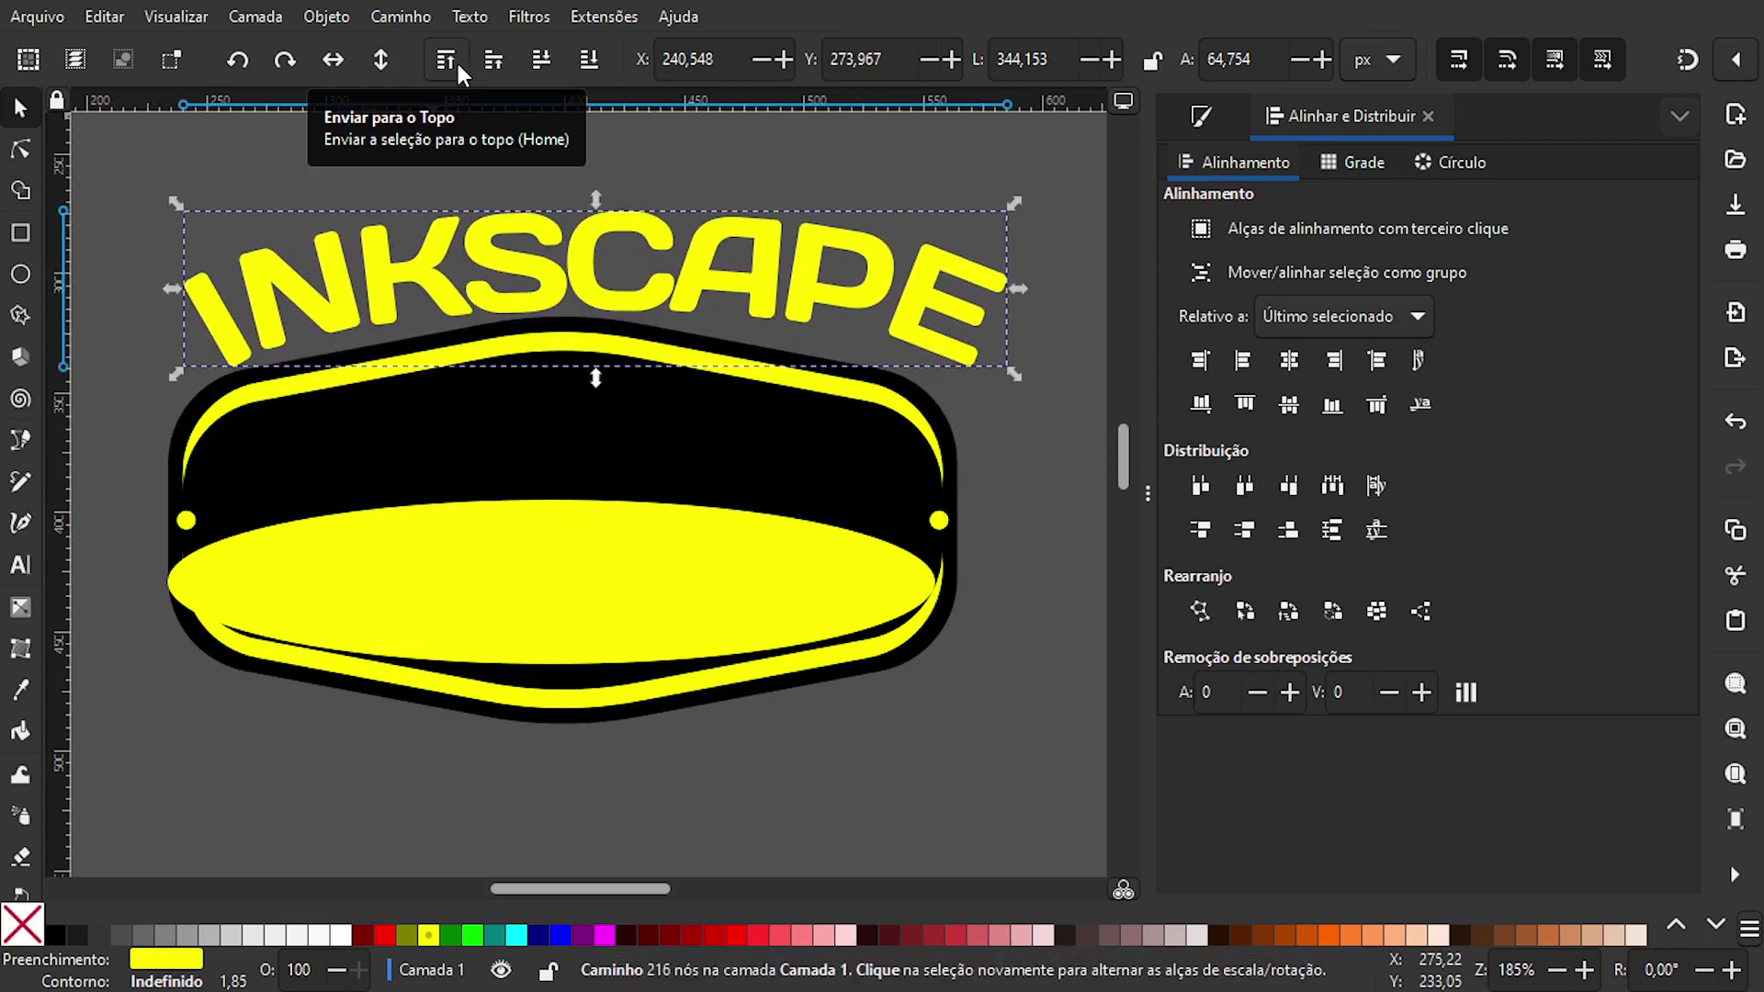
pyautogui.moveTo(511, 275); pyautogui.dragTo(489, 459)
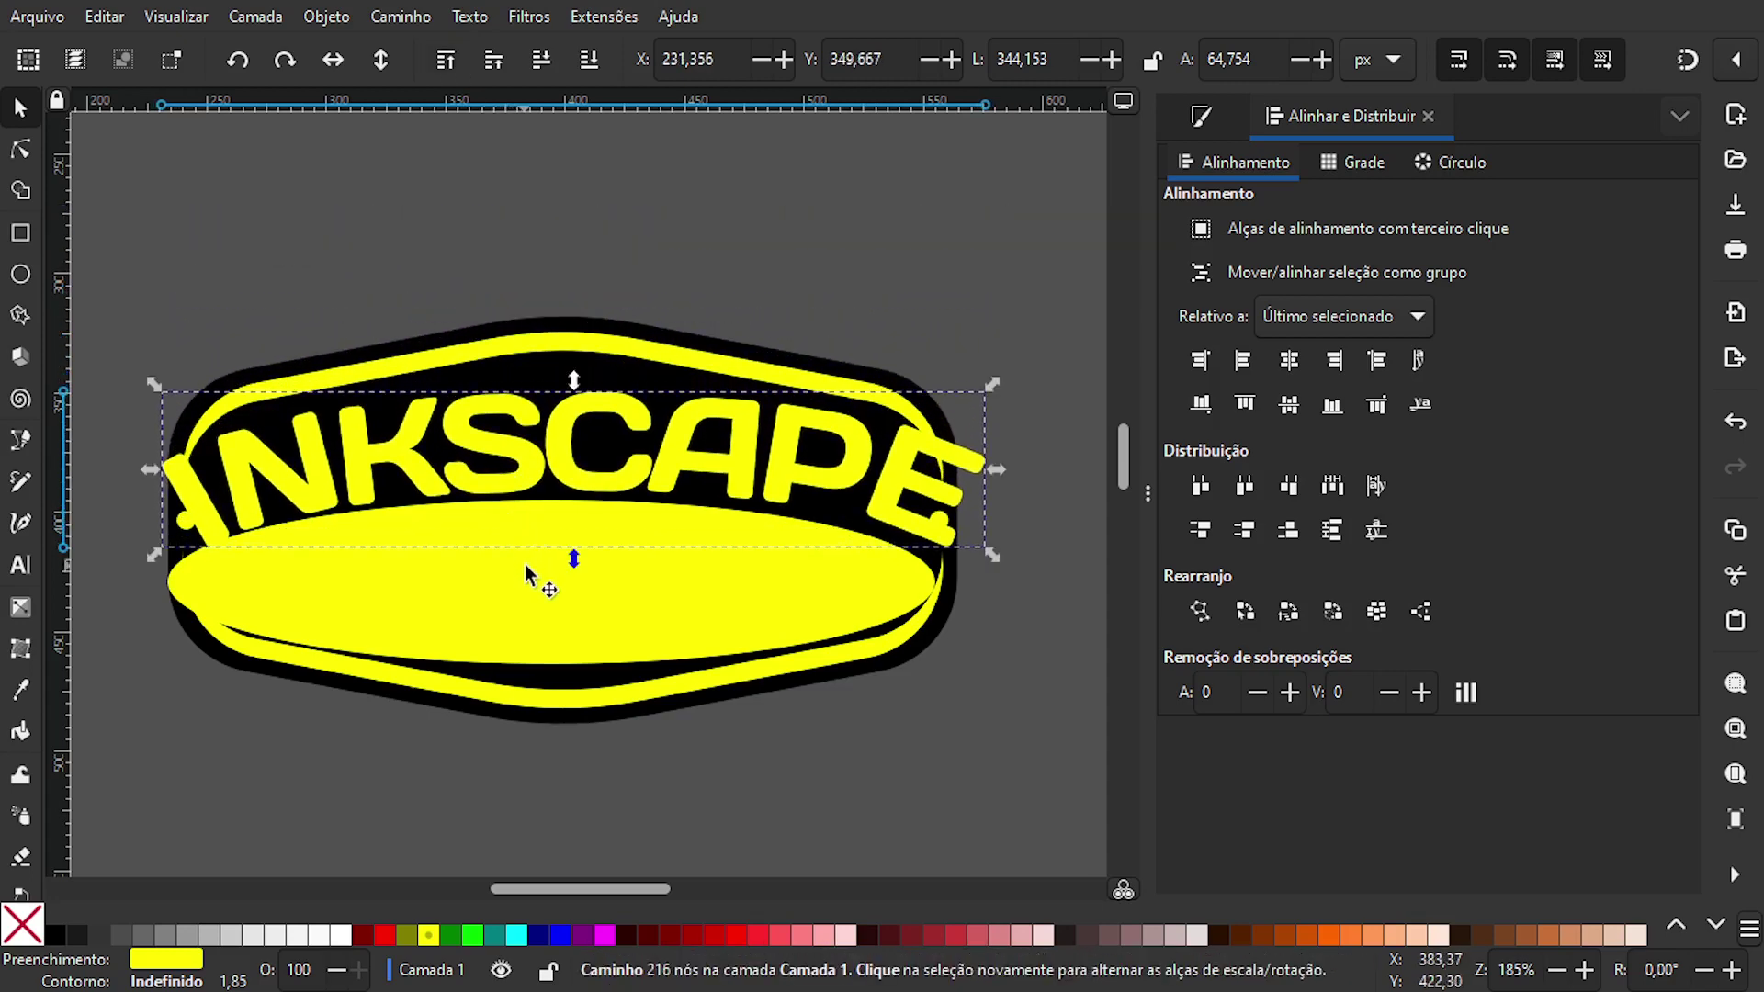
# - Delete the yellow ellipse and scale the INKSCAPE lettering down to about 283 px by 53 px
pyautogui.click(531, 614)
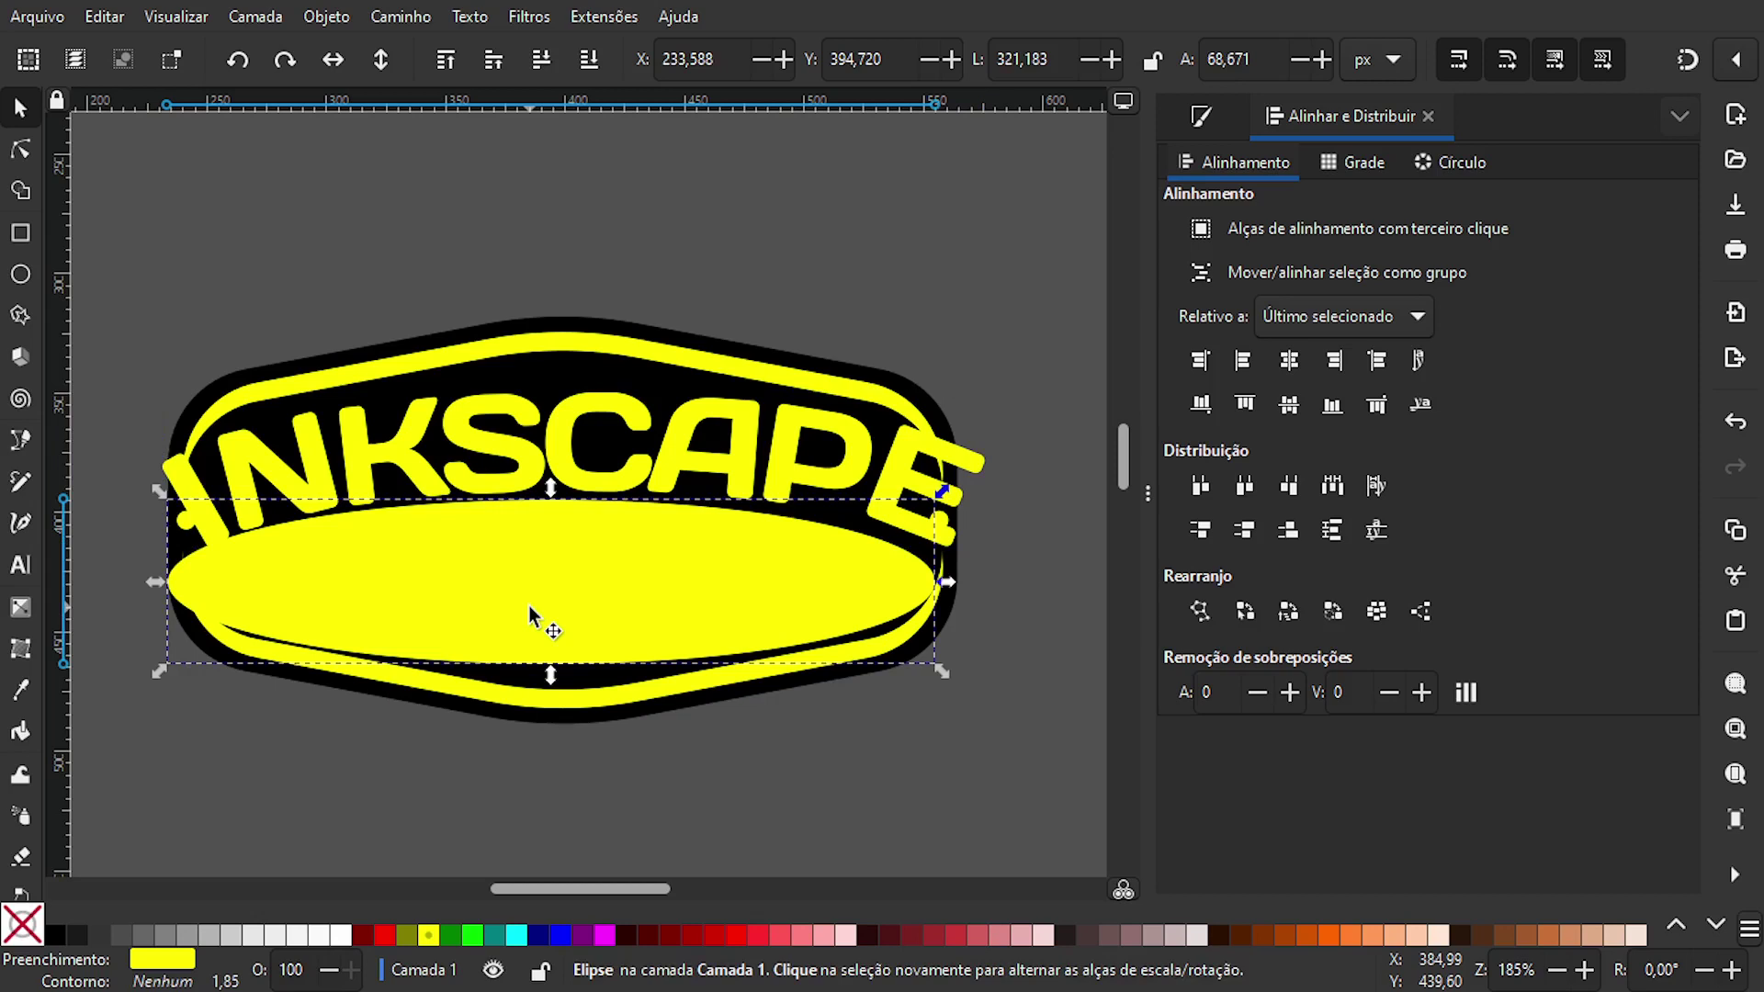
pyautogui.press('Delete')
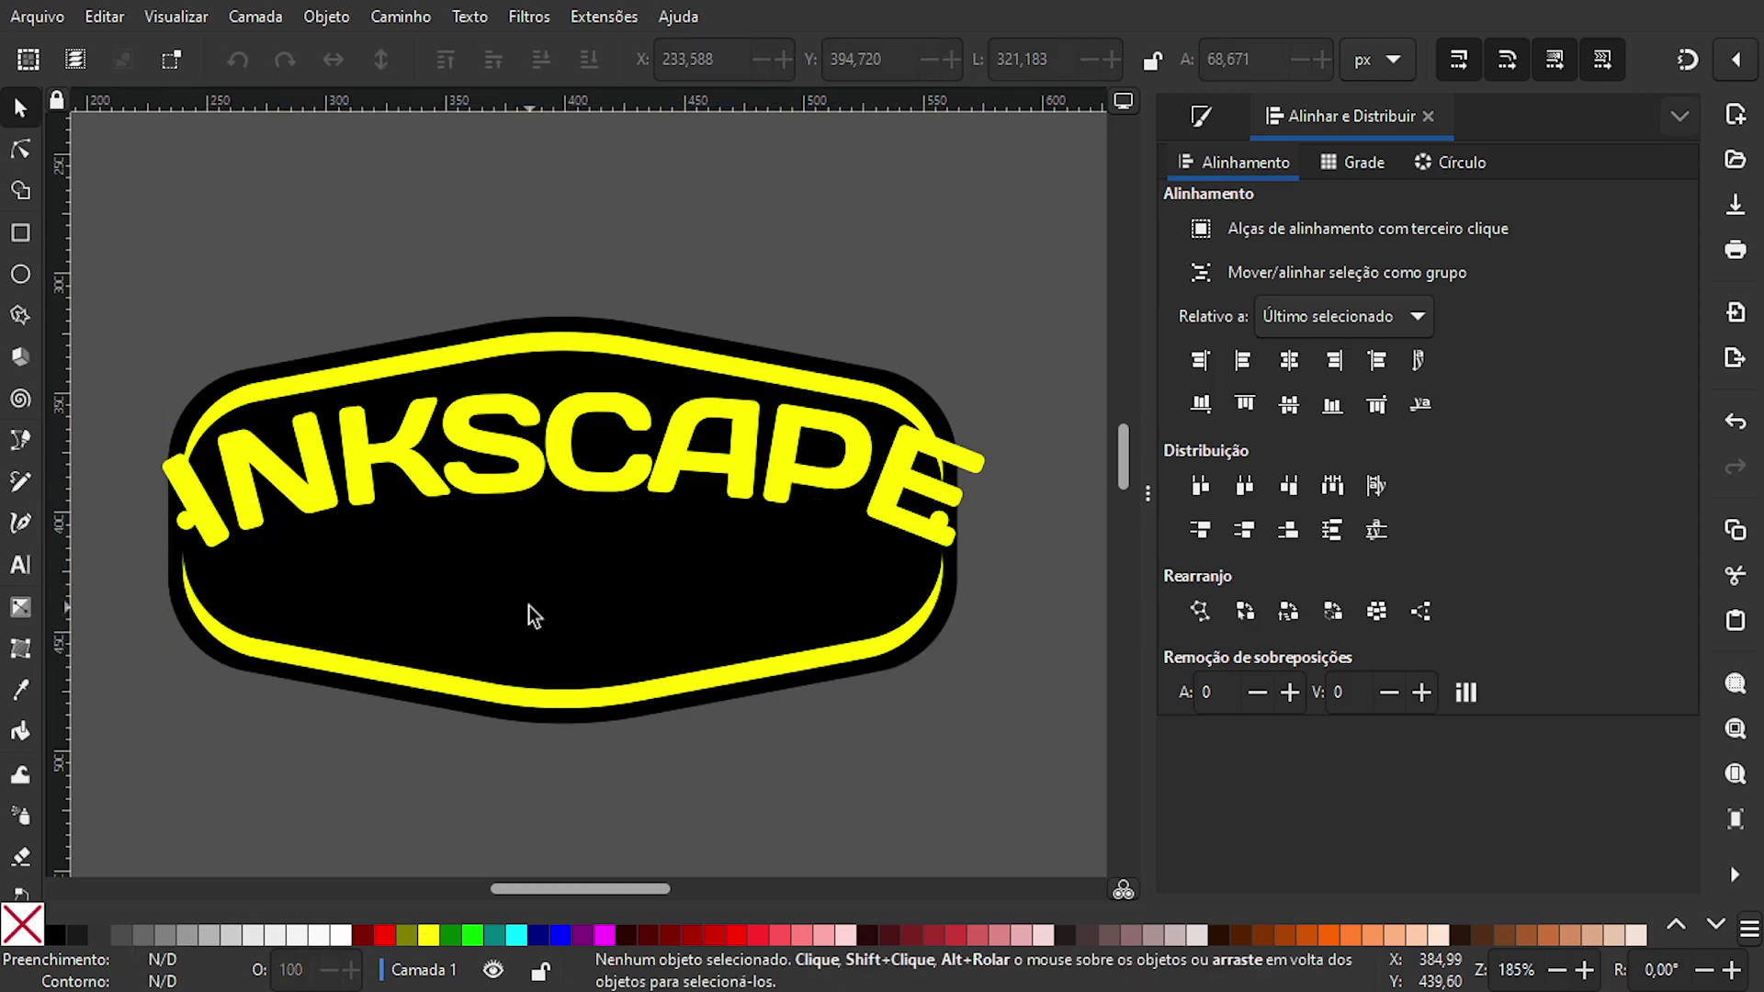
pyautogui.click(568, 411)
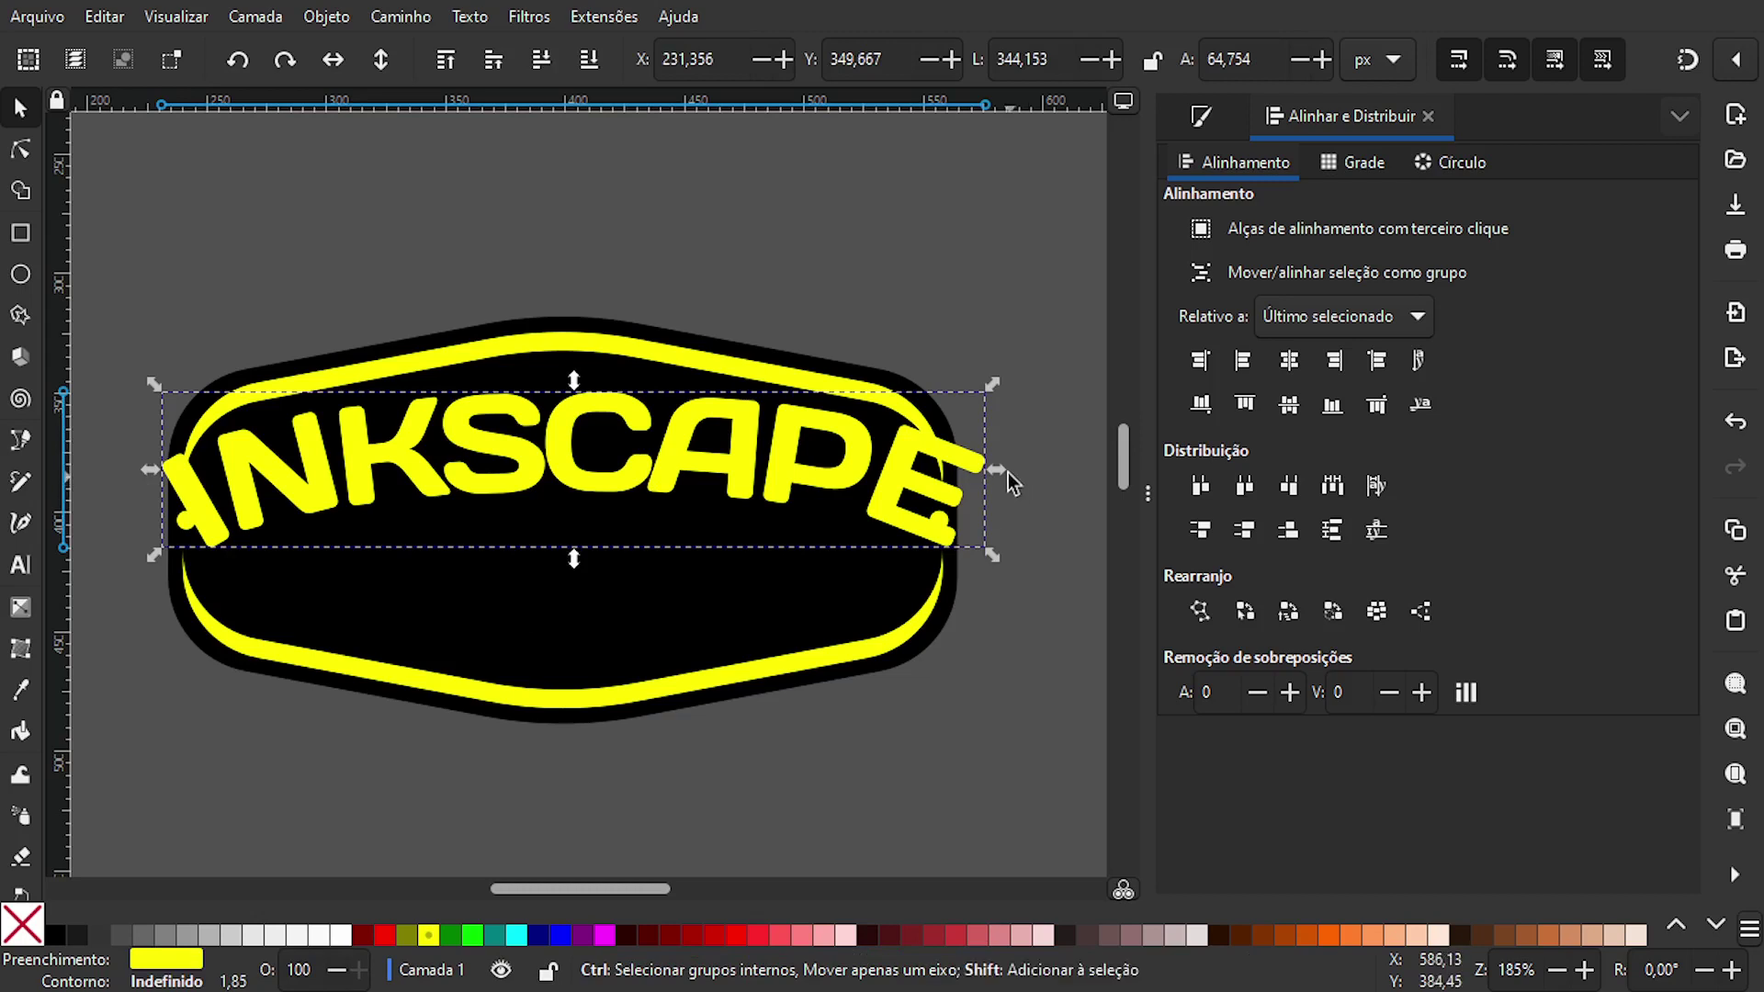
pyautogui.moveTo(995, 478); pyautogui.dragTo(923, 470)
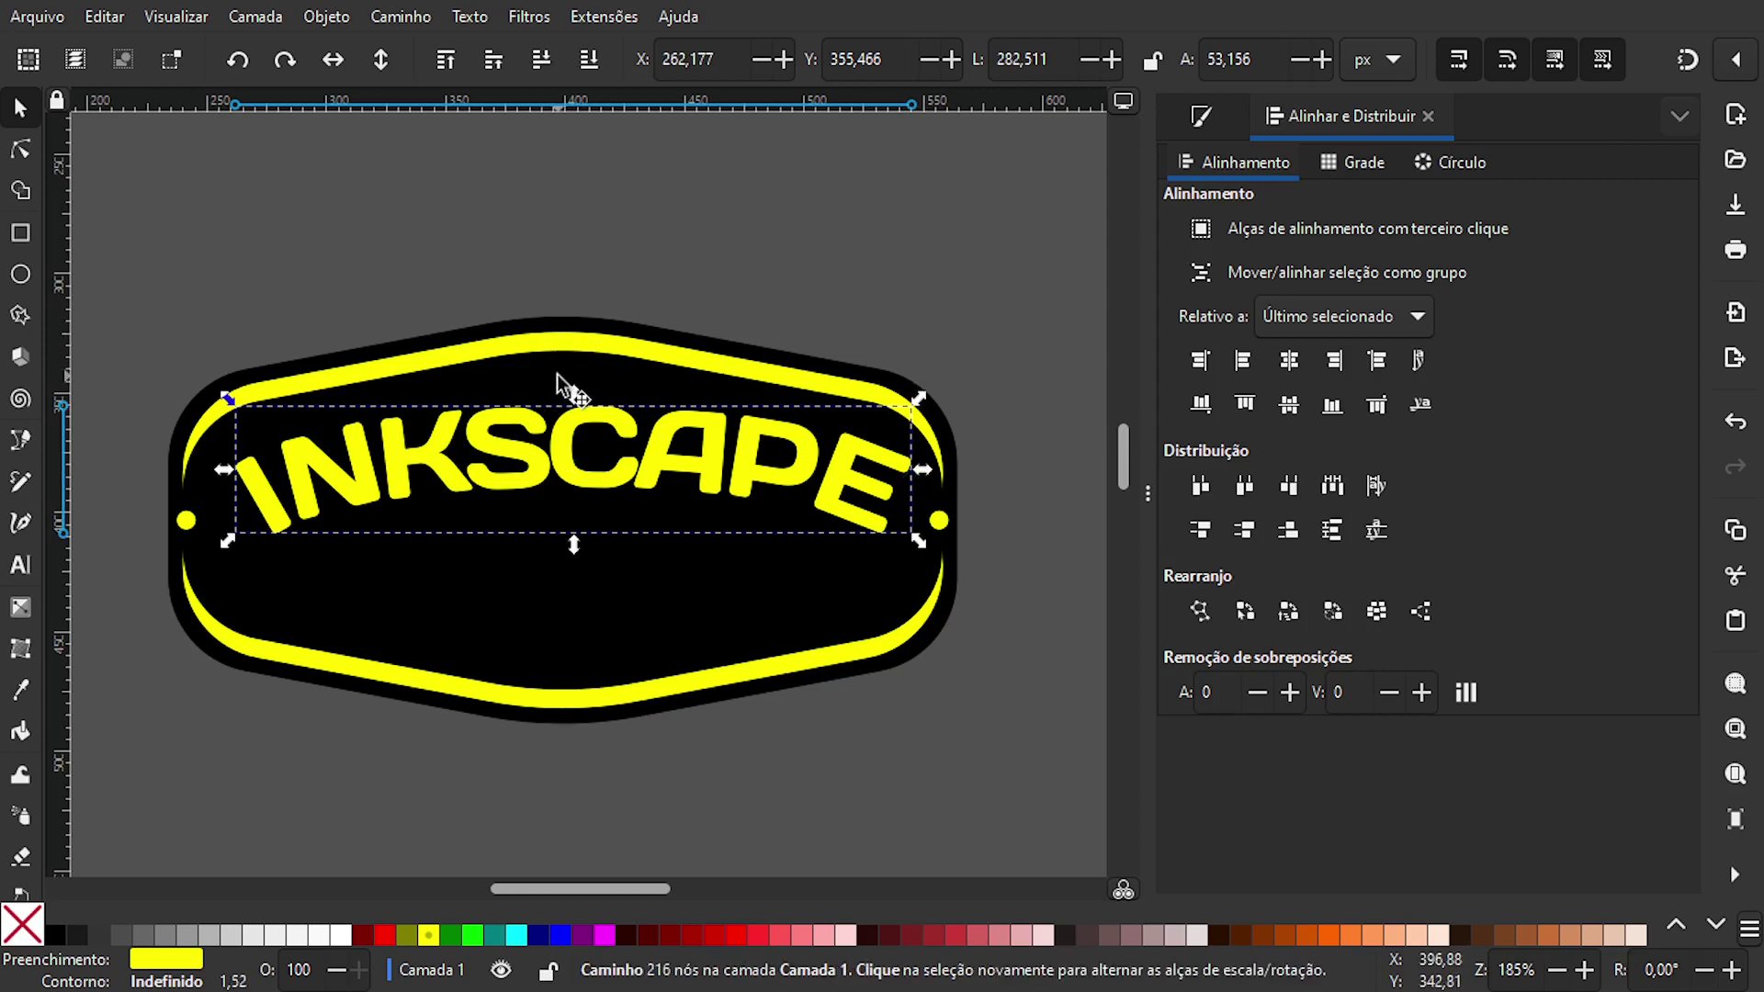
# - Centre the INKSCAPE lettering horizontally on the black shape
pyautogui.keyDown('shift'); pyautogui.click(557, 373); pyautogui.keyUp('shift')
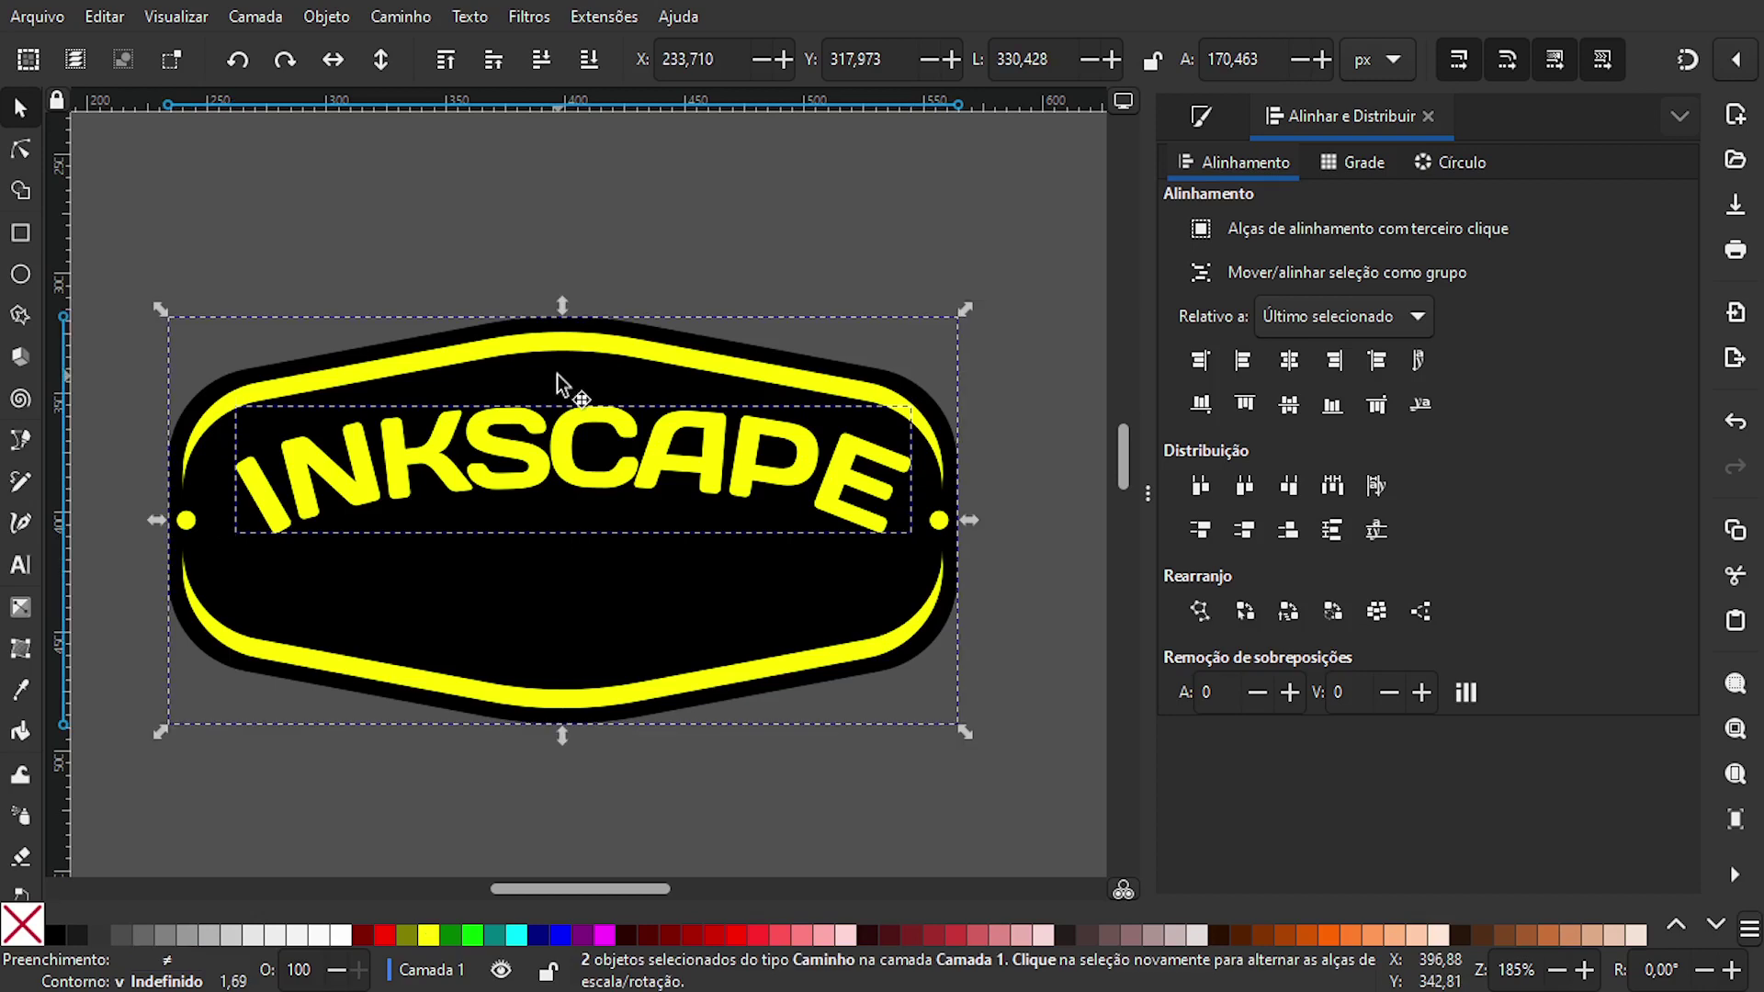
pyautogui.click(1289, 360)
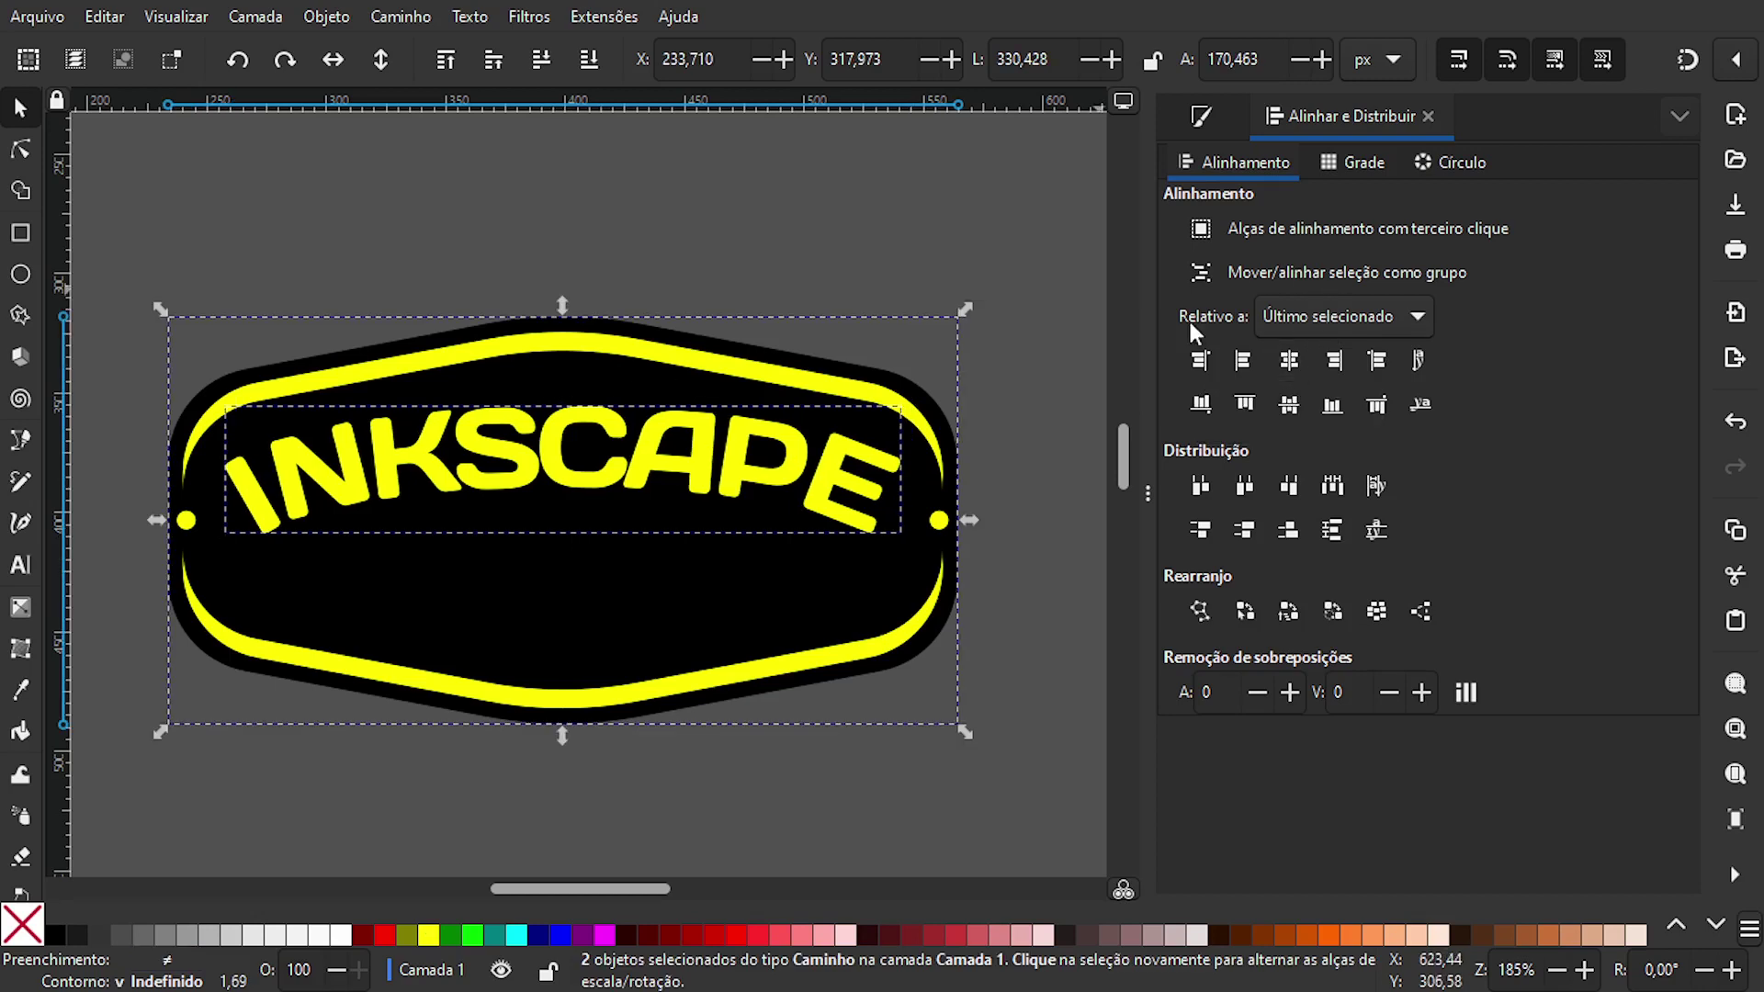
pyautogui.click(817, 223)
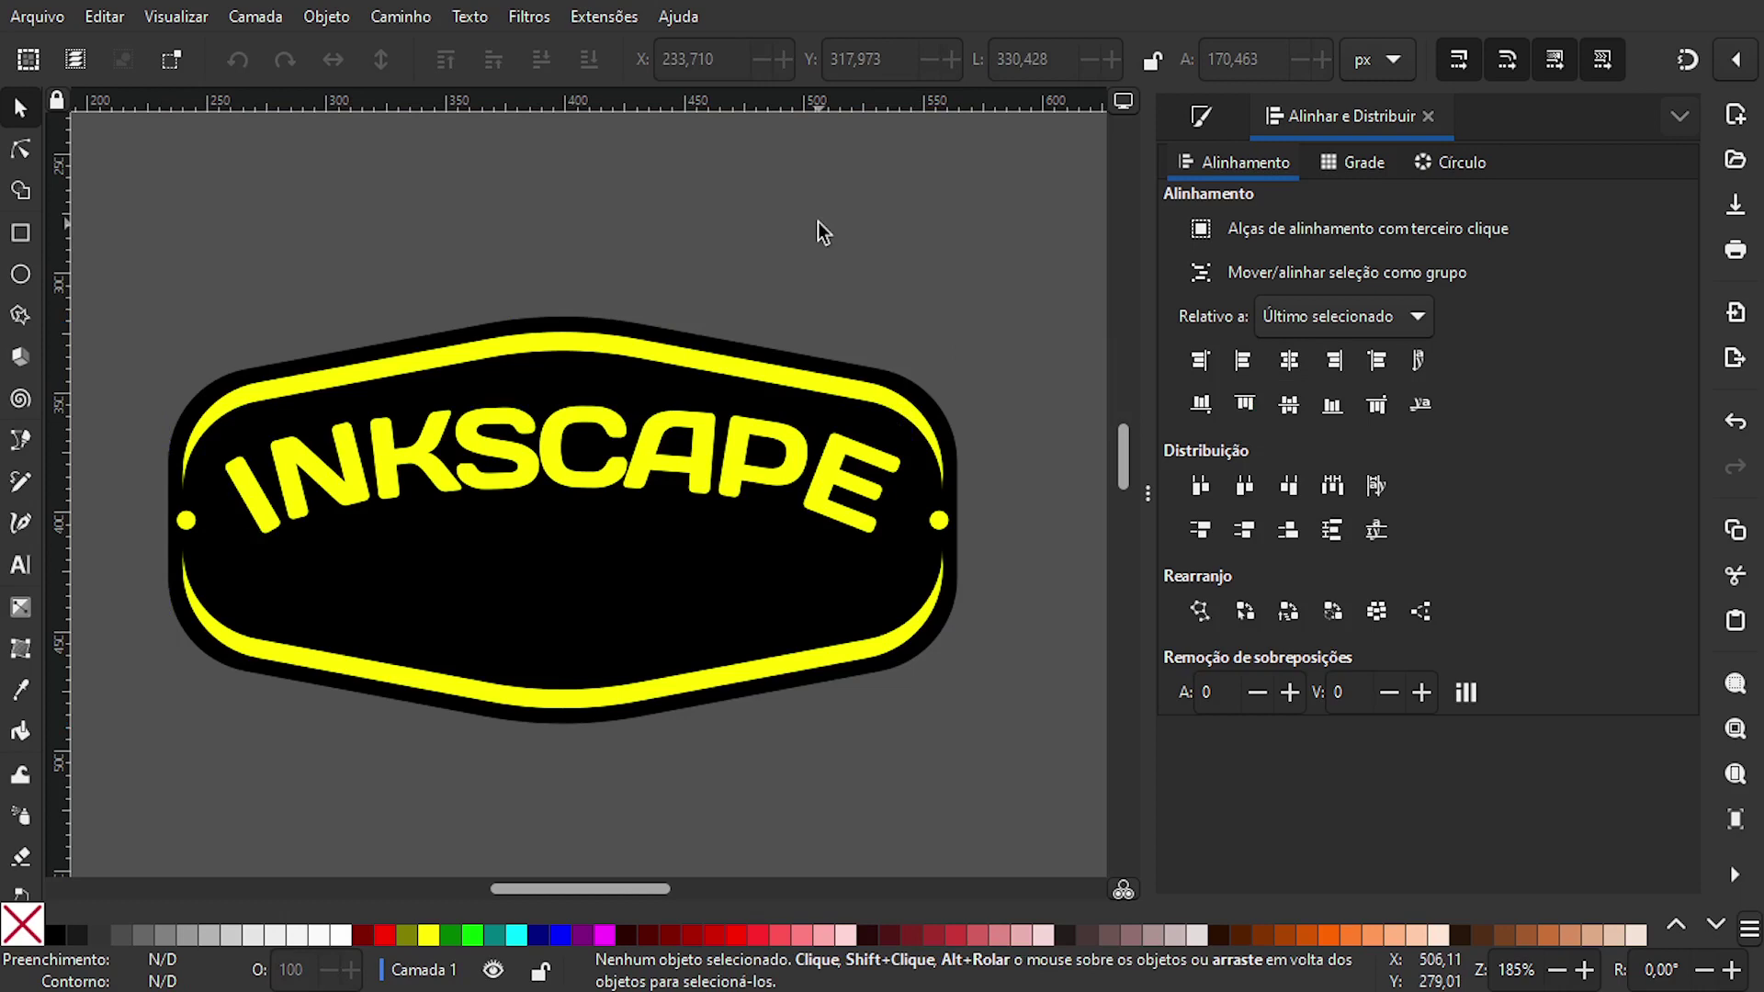
# - Add the text "DRAW FREELY" in Days One at 44 pt below the INKSCAPE lettering
pyautogui.click(26, 562)
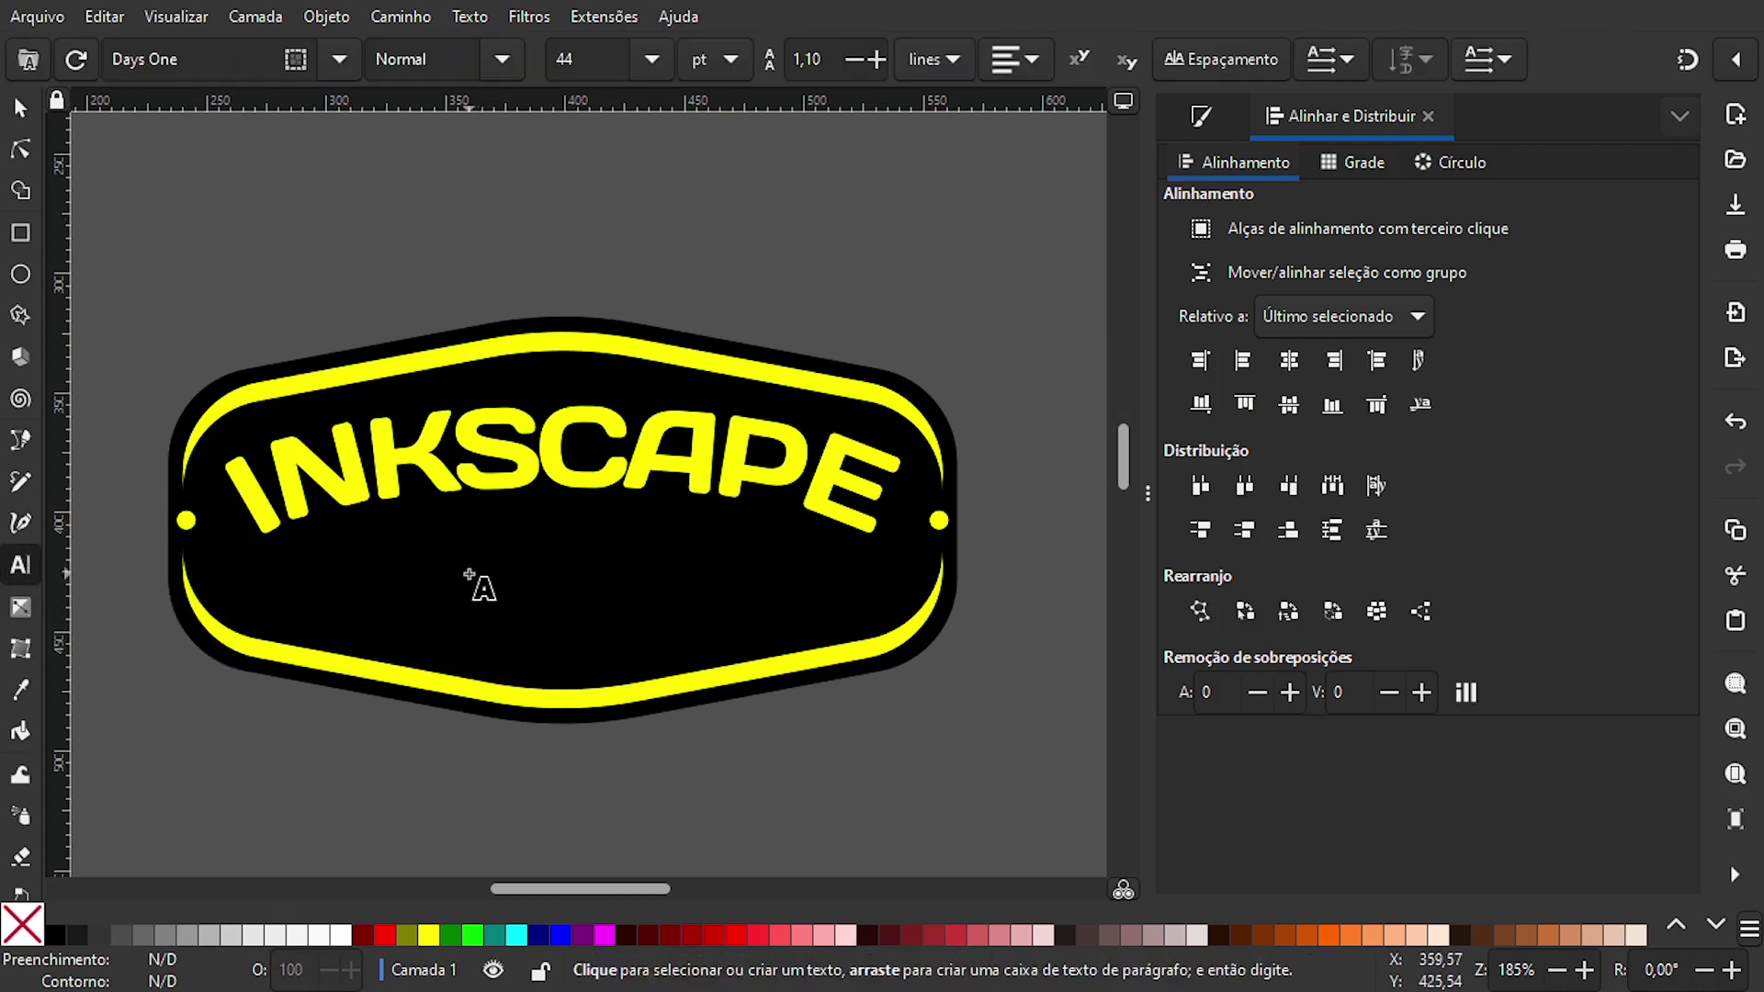
pyautogui.click(451, 572)
pyautogui.write('DRAW FRE')
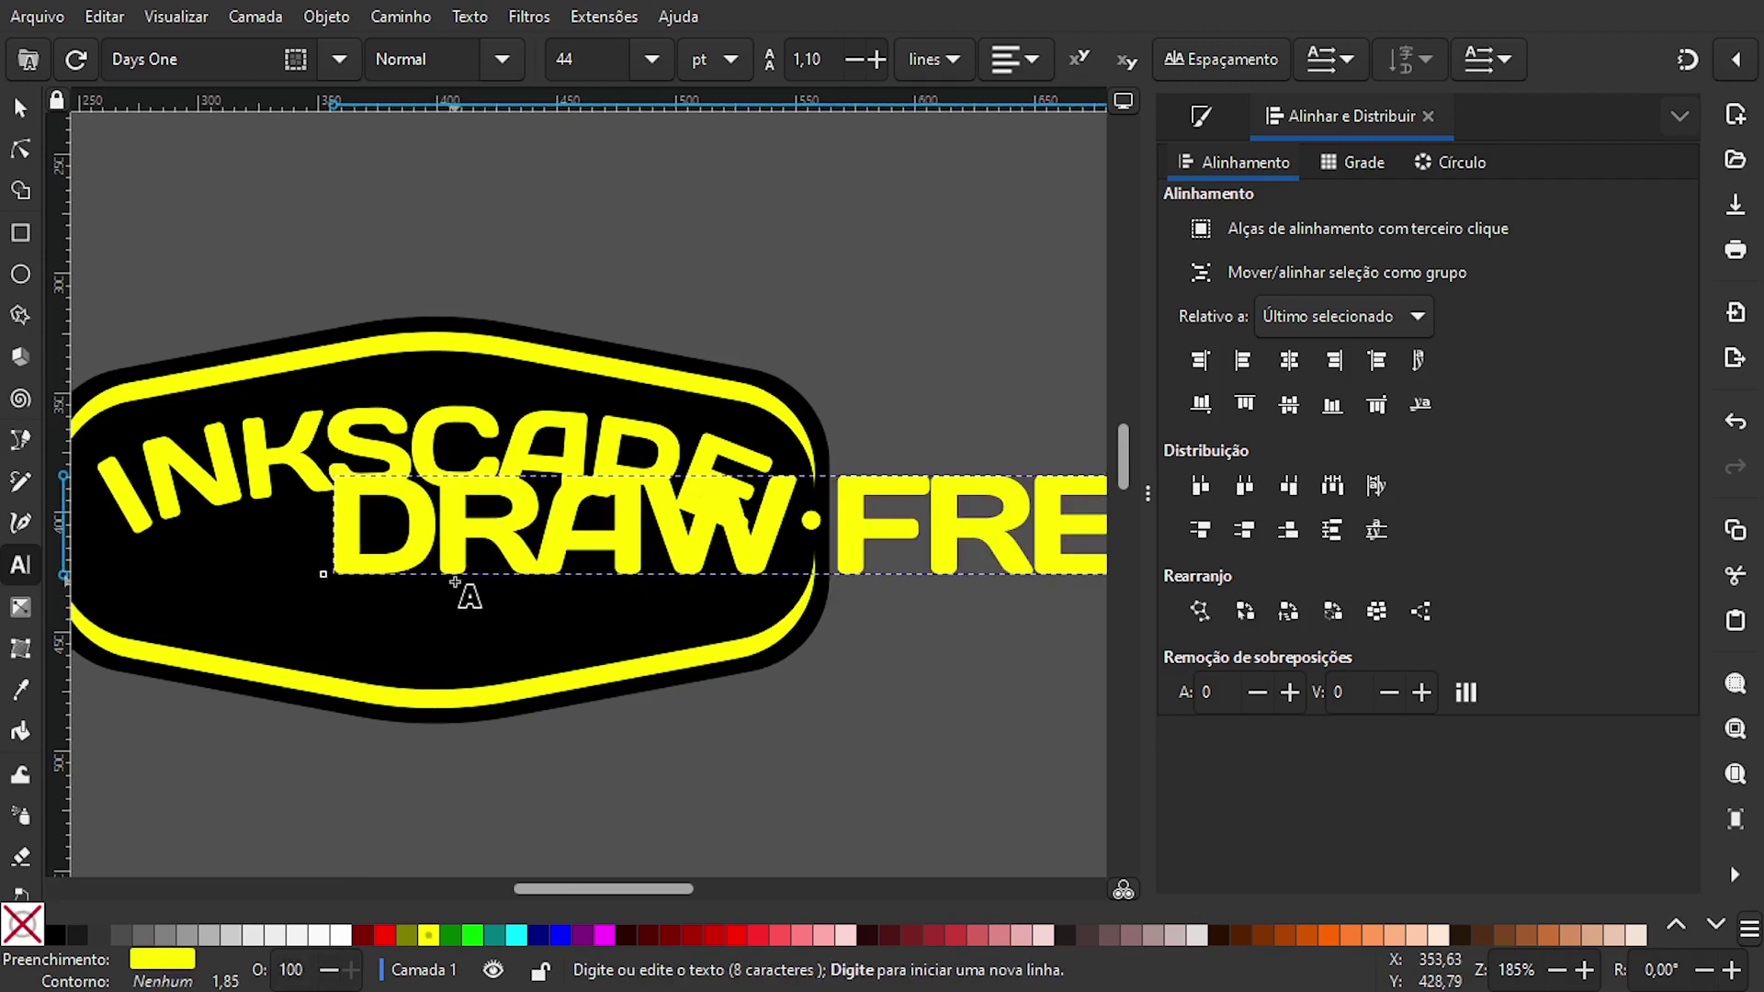
pyautogui.write('LY')
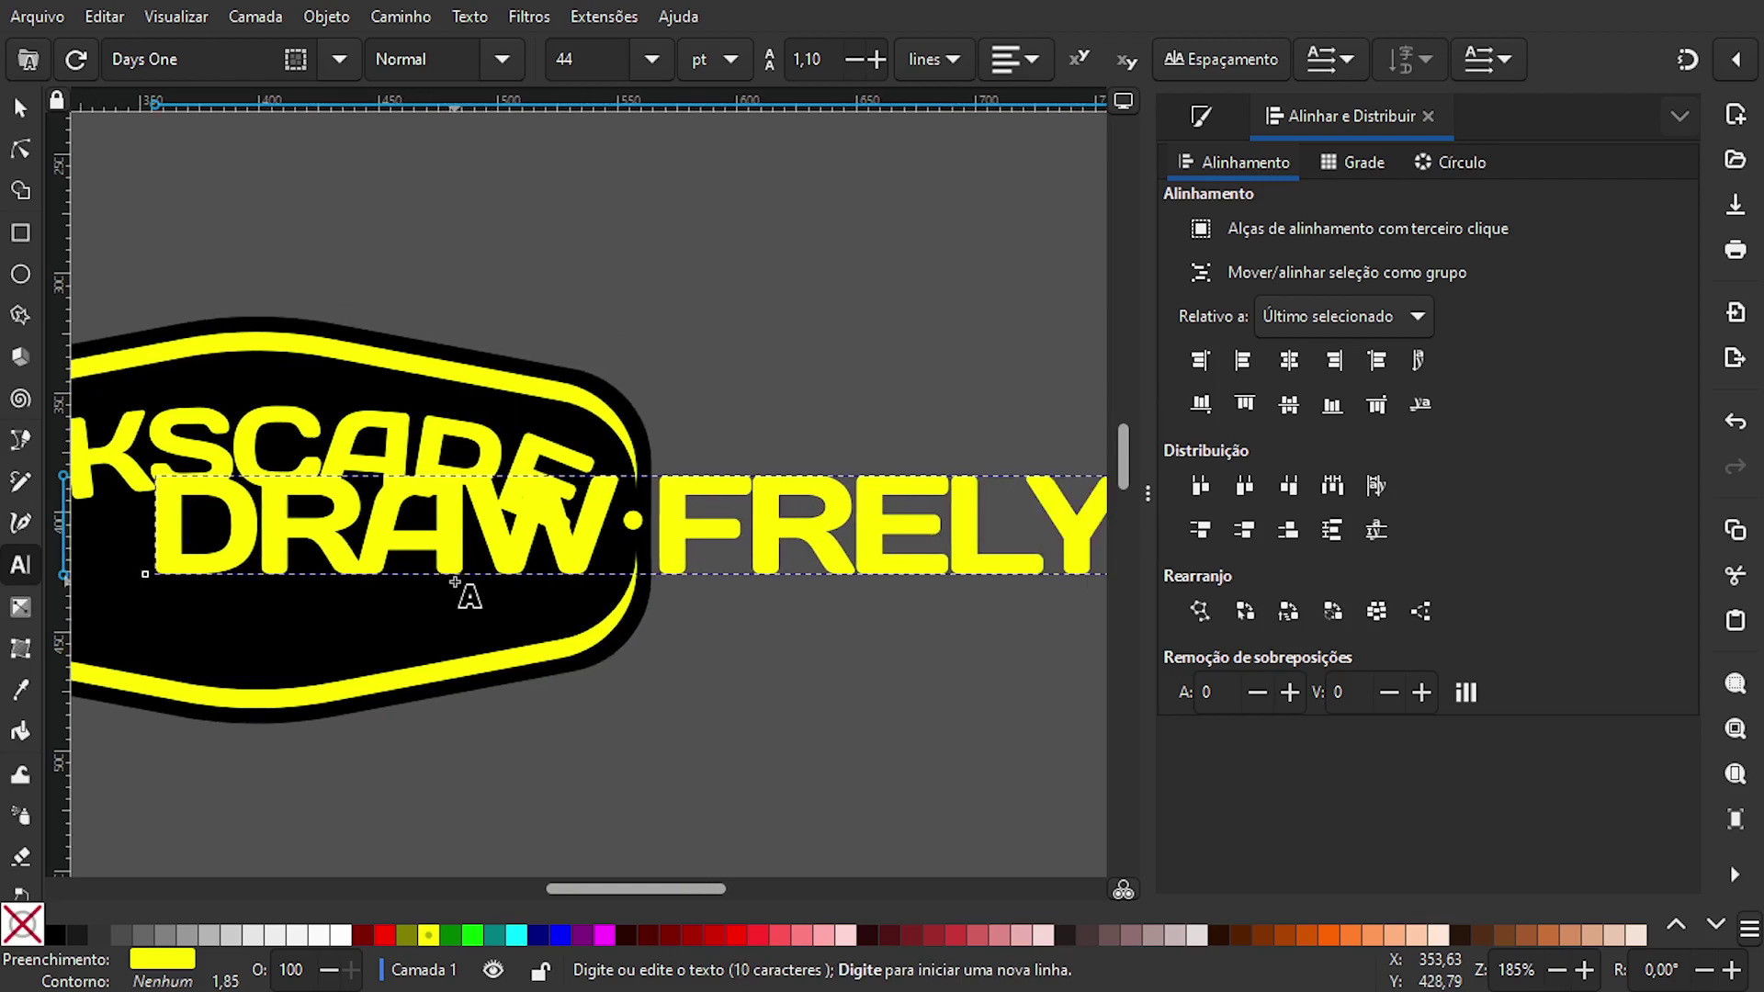
pyautogui.press('BackSpace')
pyautogui.press('BackSpace')
pyautogui.press('BackSpace')
pyautogui.write('EELY')
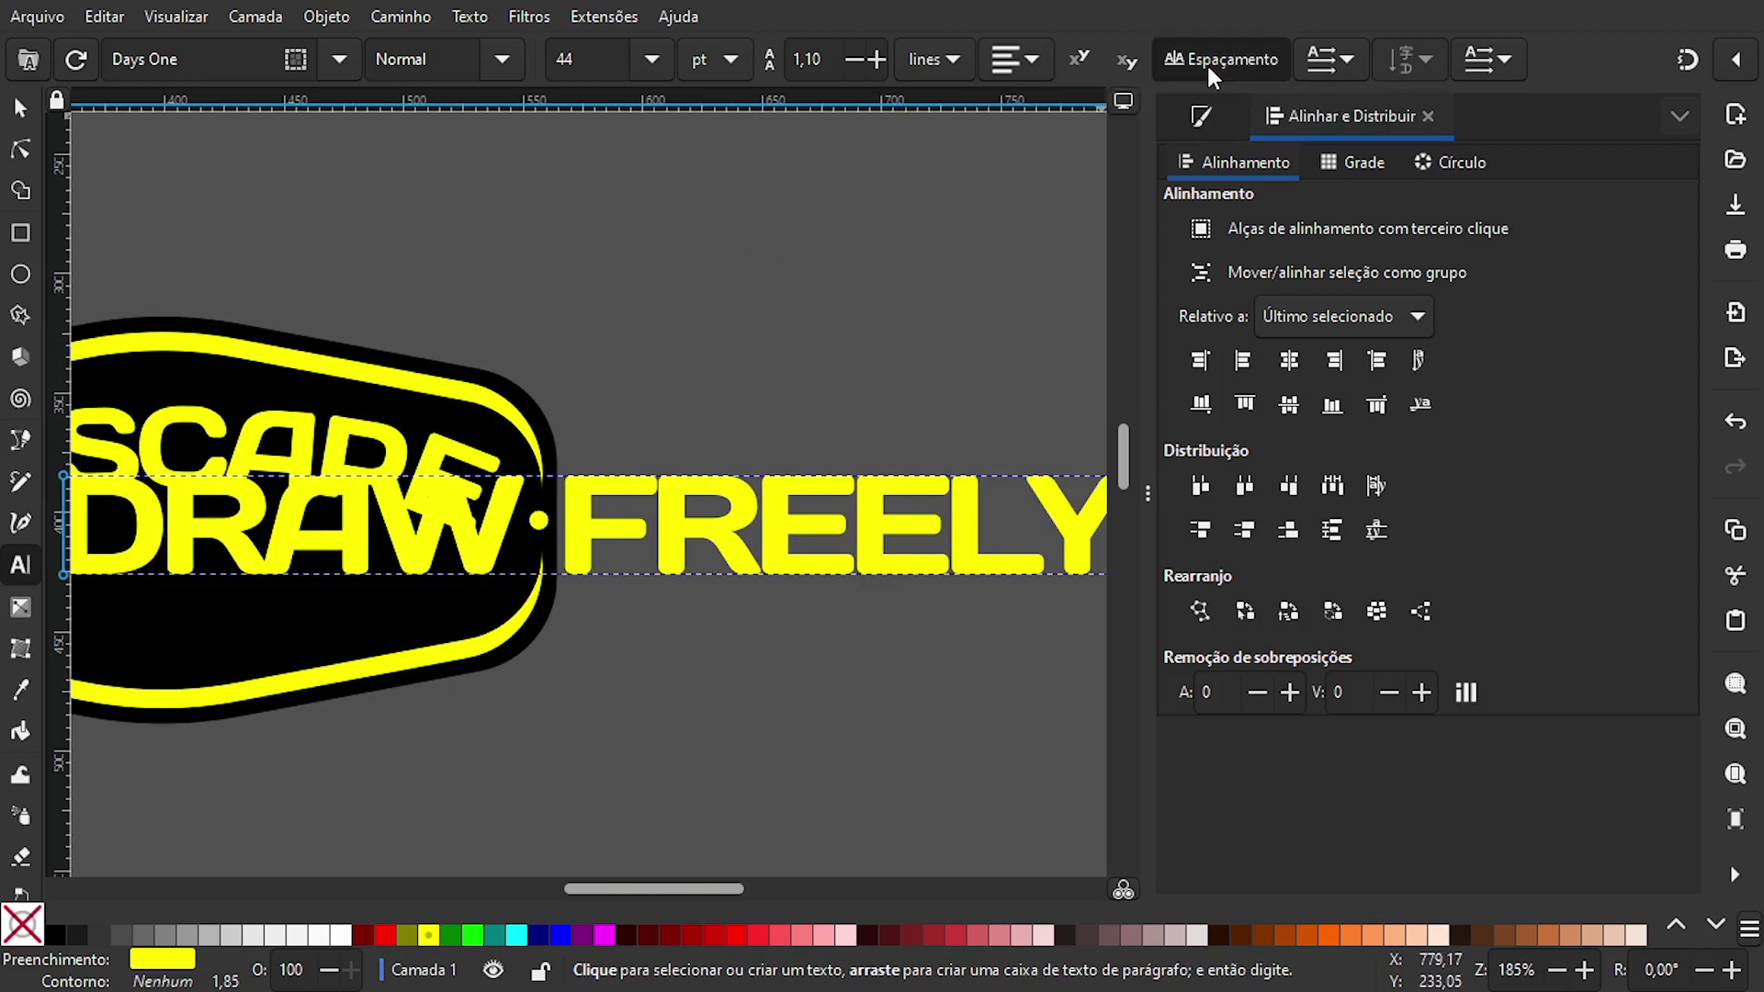
# - Set the letter spacing of the DRAW FREELY text to 10
pyautogui.click(1185, 74)
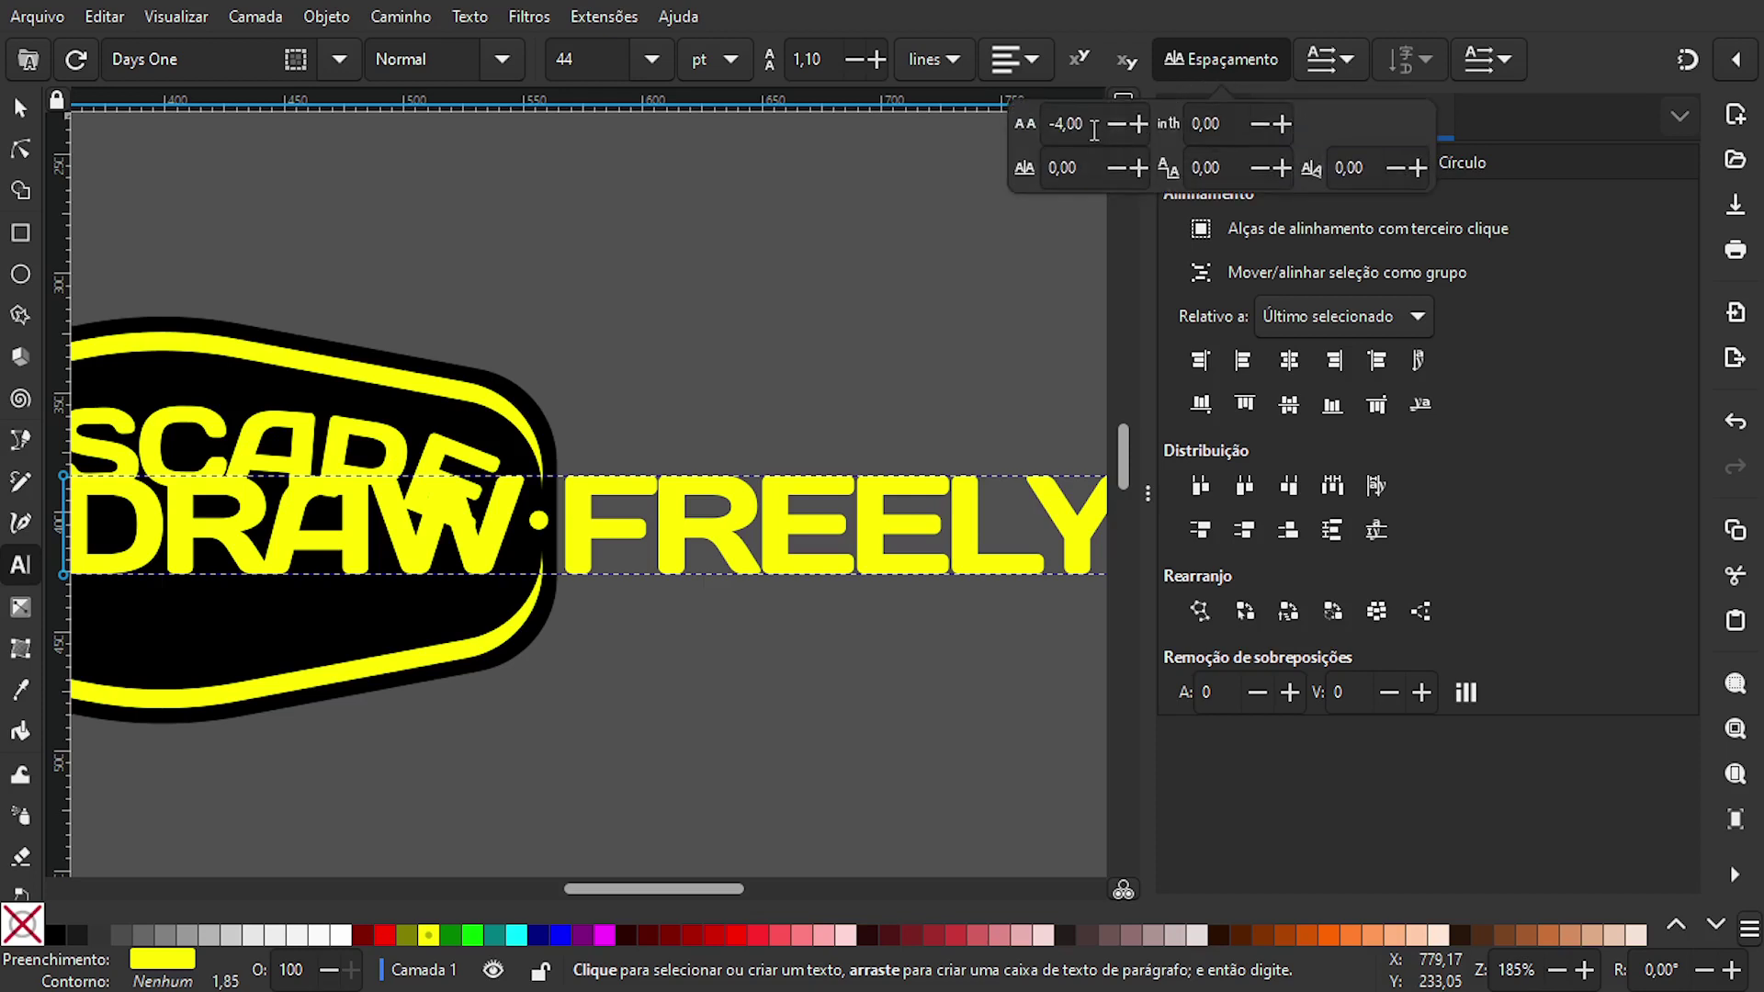
pyautogui.doubleClick(1094, 130)
pyautogui.write('10')
pyautogui.press('Return')
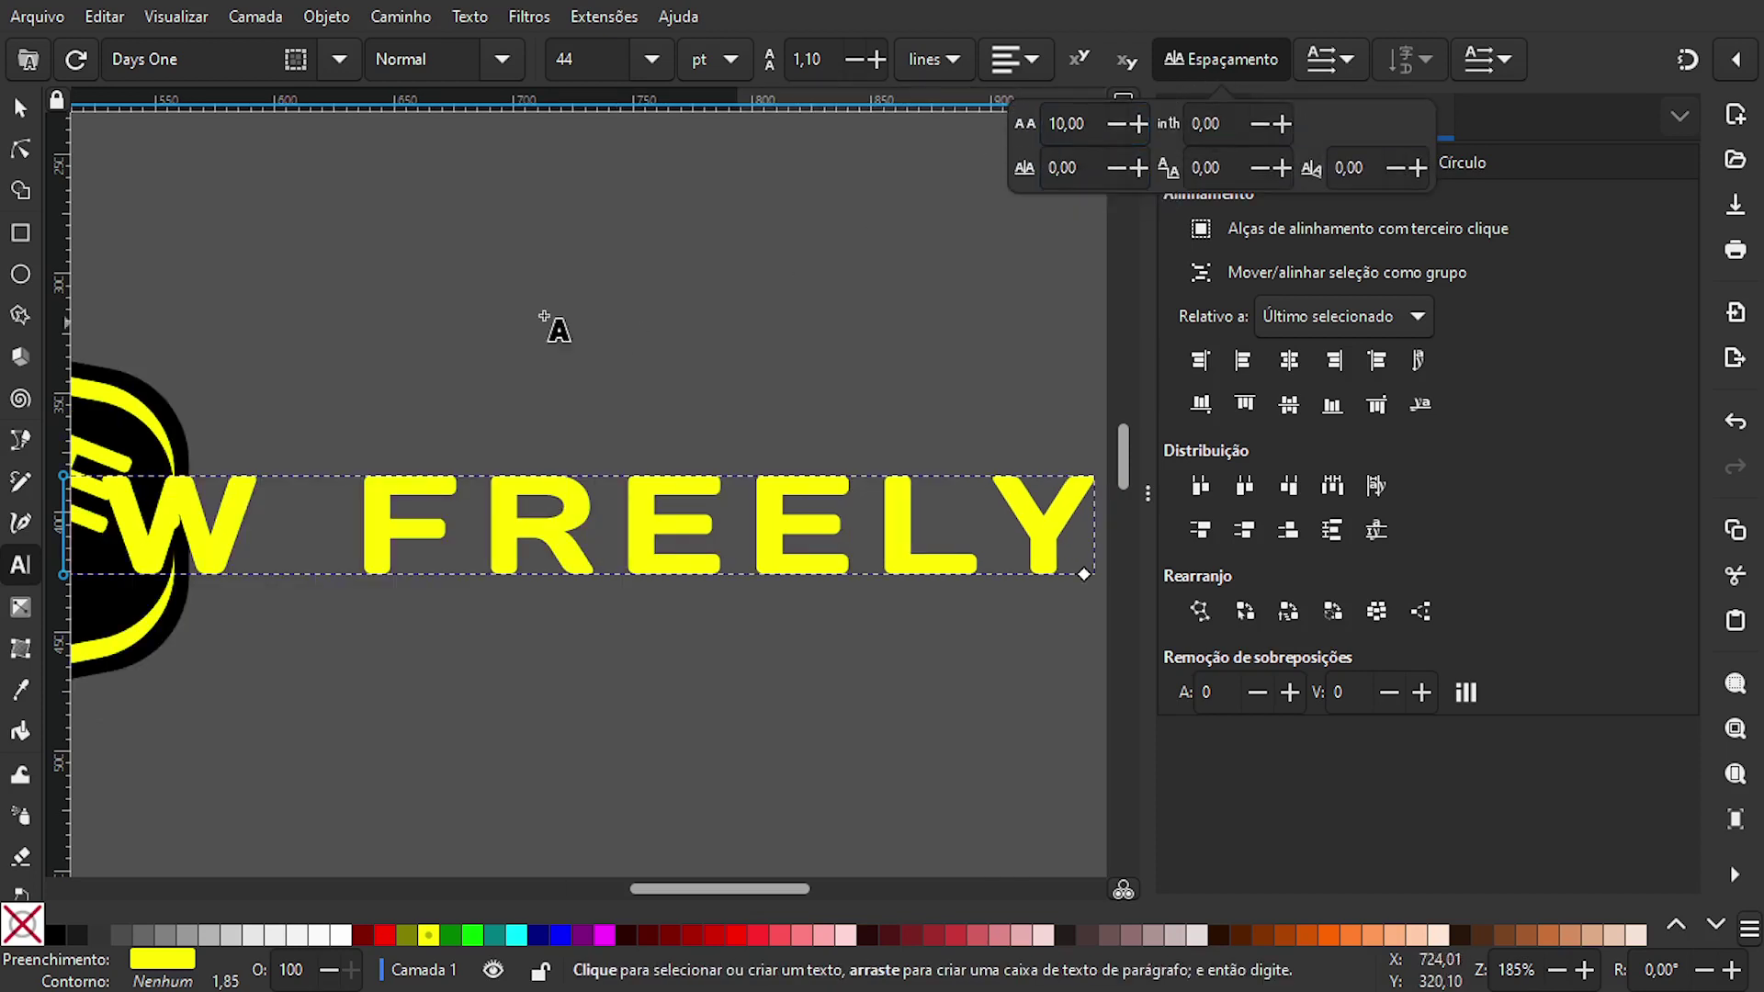
# - Scale the DRAW FREELY text down to about 173 px by 12 px and place it below the INKSCAPE lettering
pyautogui.click(17, 117)
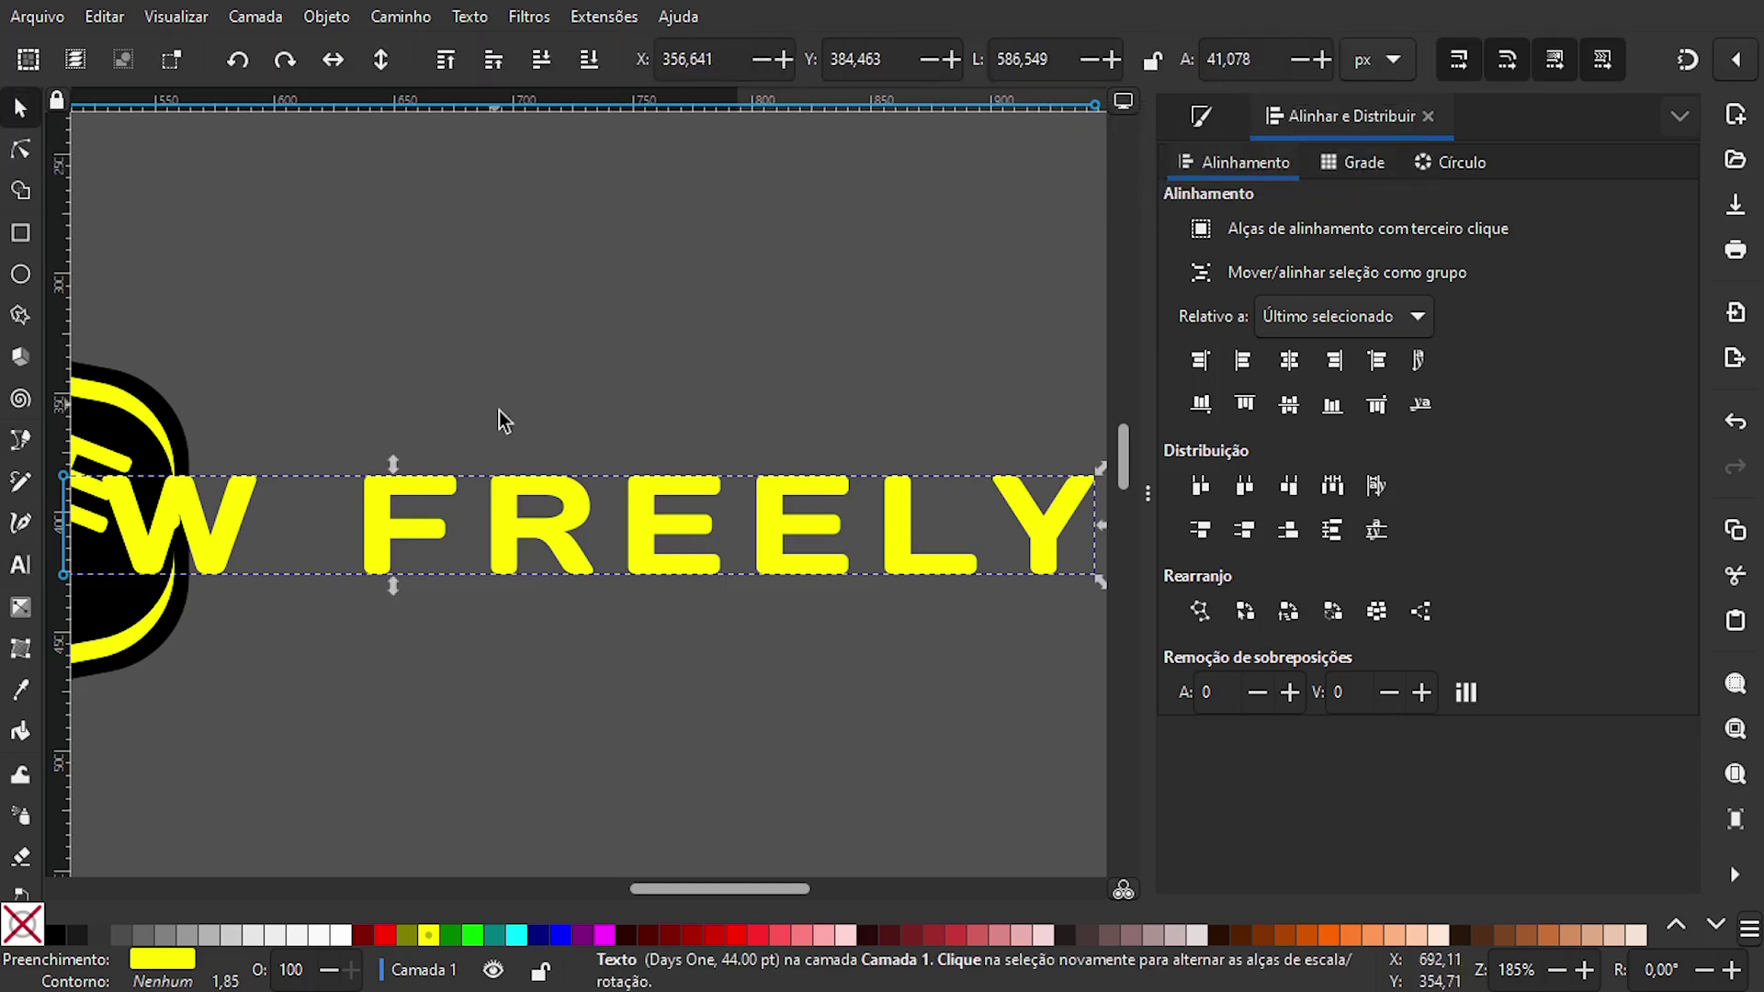
pyautogui.keyDown('ctrl'); pyautogui.scroll(-2, 515, 444); pyautogui.keyUp('ctrl')
pyautogui.keyDown('ctrl'); pyautogui.scroll(-1, 515, 443); pyautogui.keyUp('ctrl')
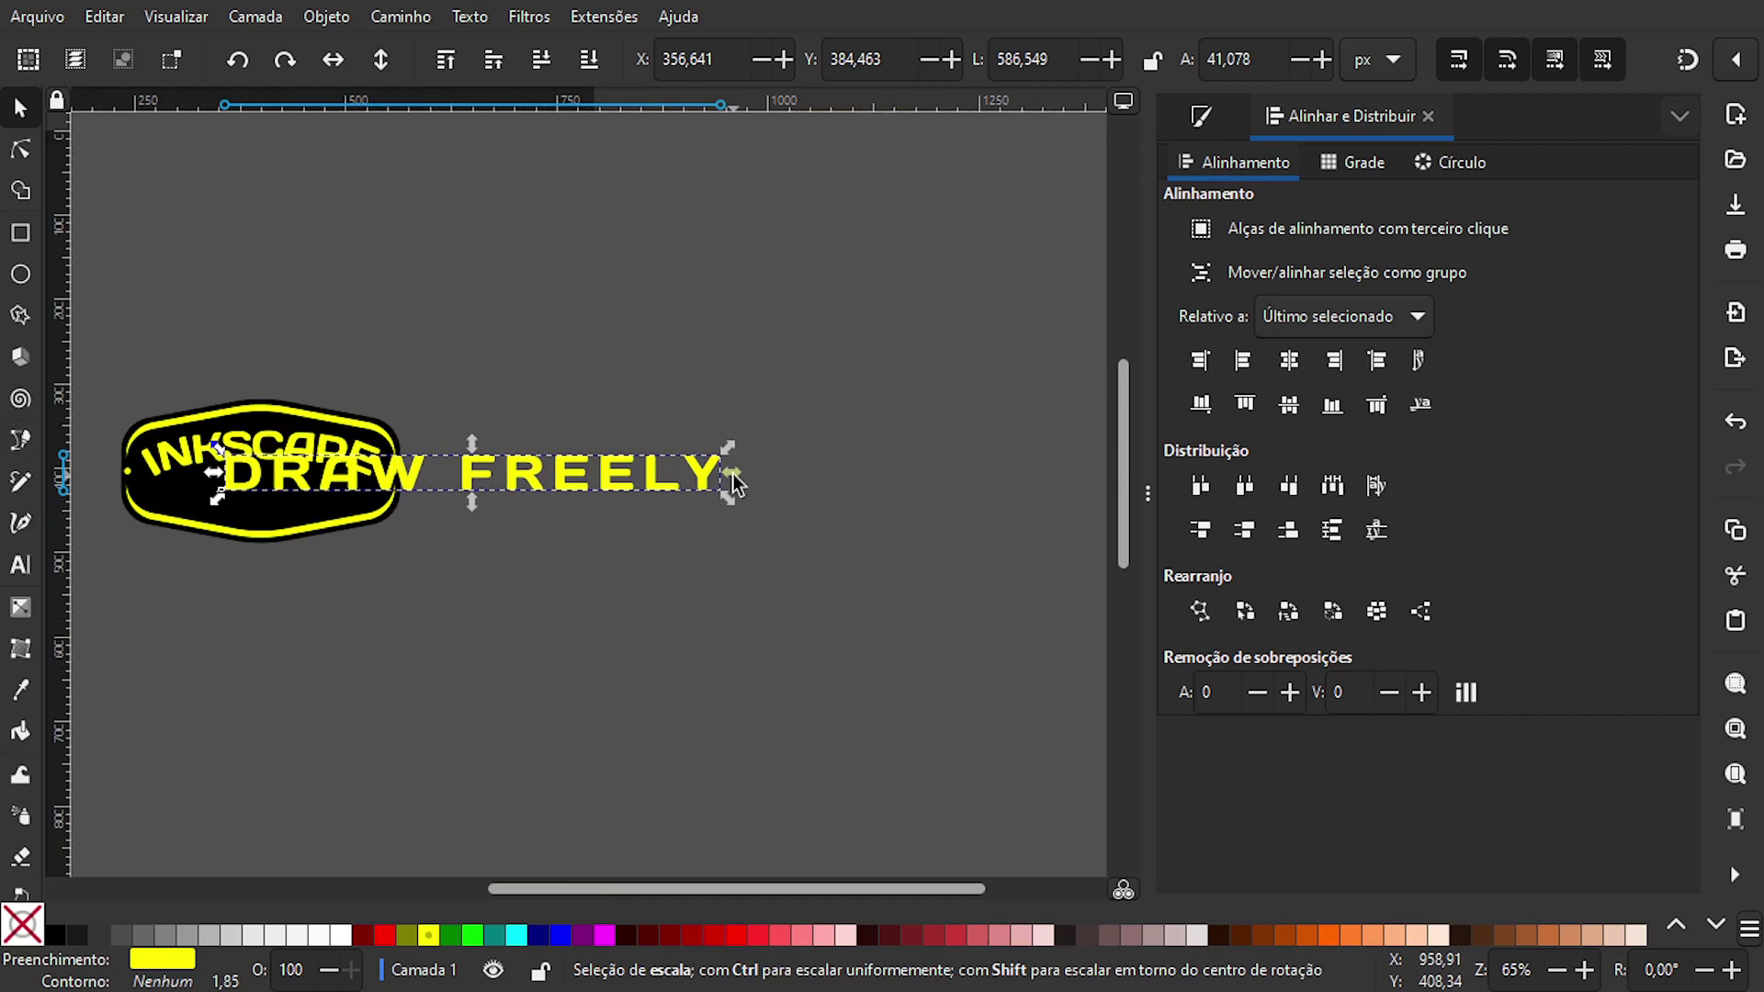
pyautogui.moveTo(729, 476)
pyautogui.mouseDown()
pyautogui.moveTo(369, 469)
pyautogui.moveTo(284, 499)
pyautogui.moveTo(284, 516)
pyautogui.moveTo(536, 522)
pyautogui.mouseUp()
pyautogui.keyDown('ctrl'); pyautogui.scroll(3, 303, 486); pyautogui.keyUp('ctrl')
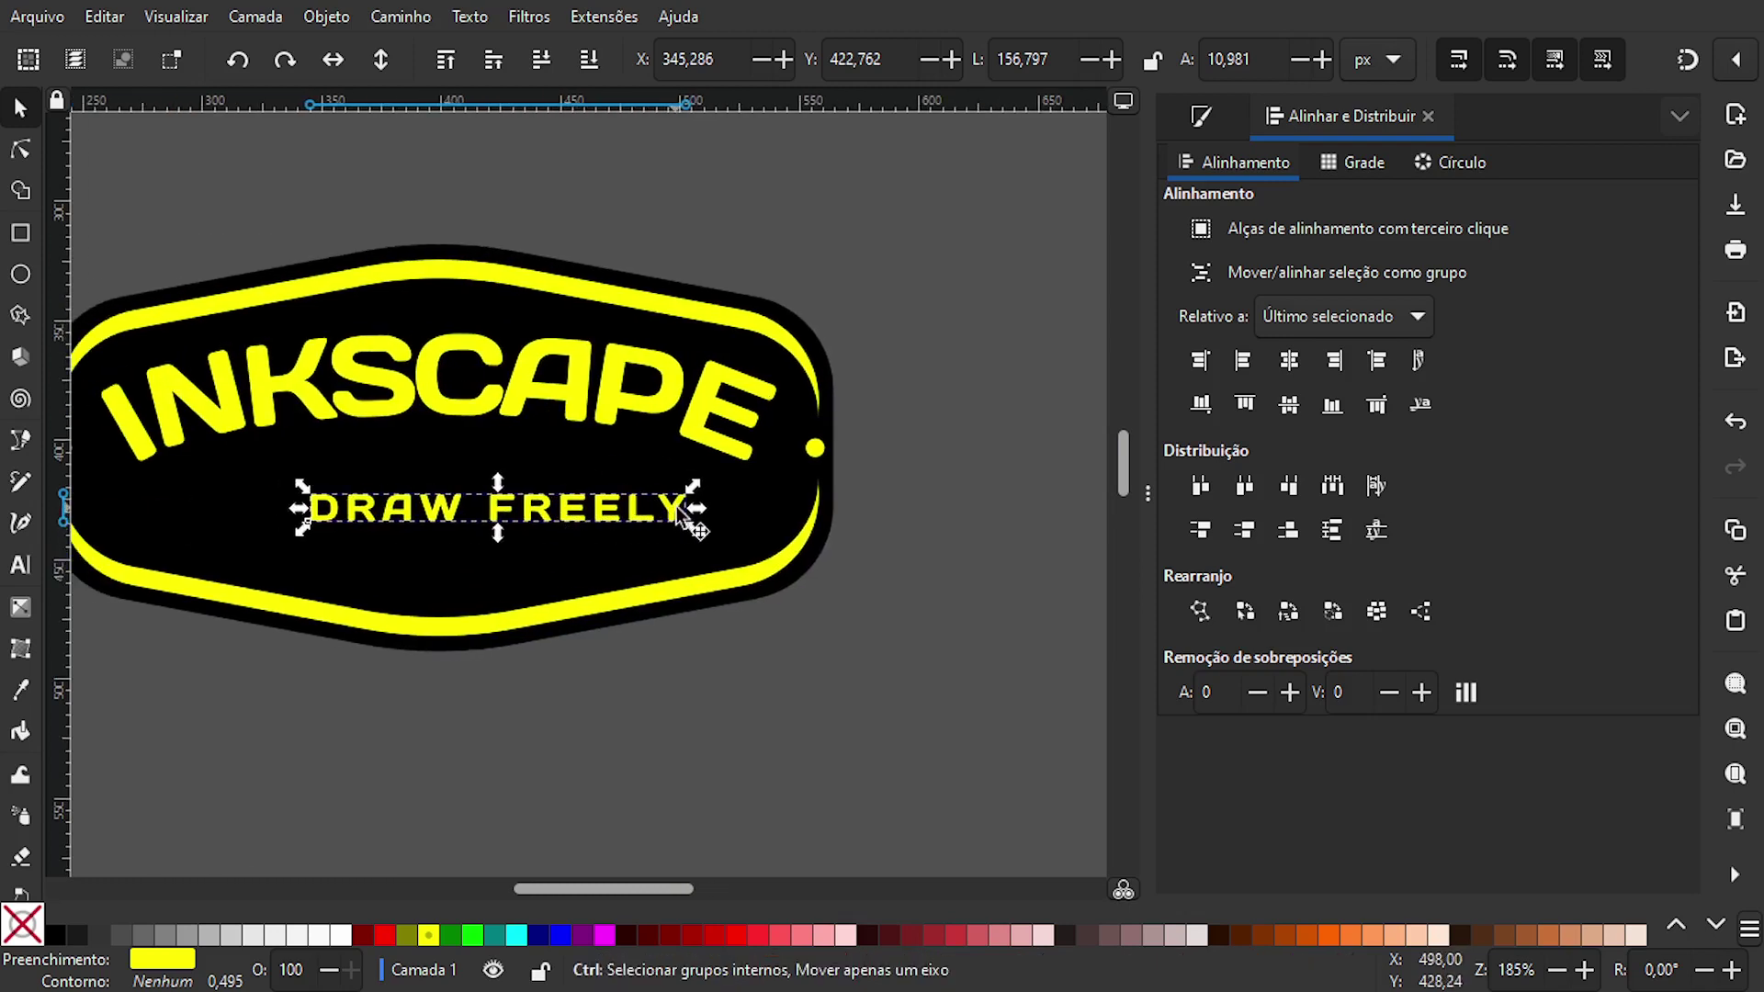
pyautogui.moveTo(696, 517); pyautogui.dragTo(709, 517)
pyautogui.moveTo(695, 505); pyautogui.dragTo(713, 515)
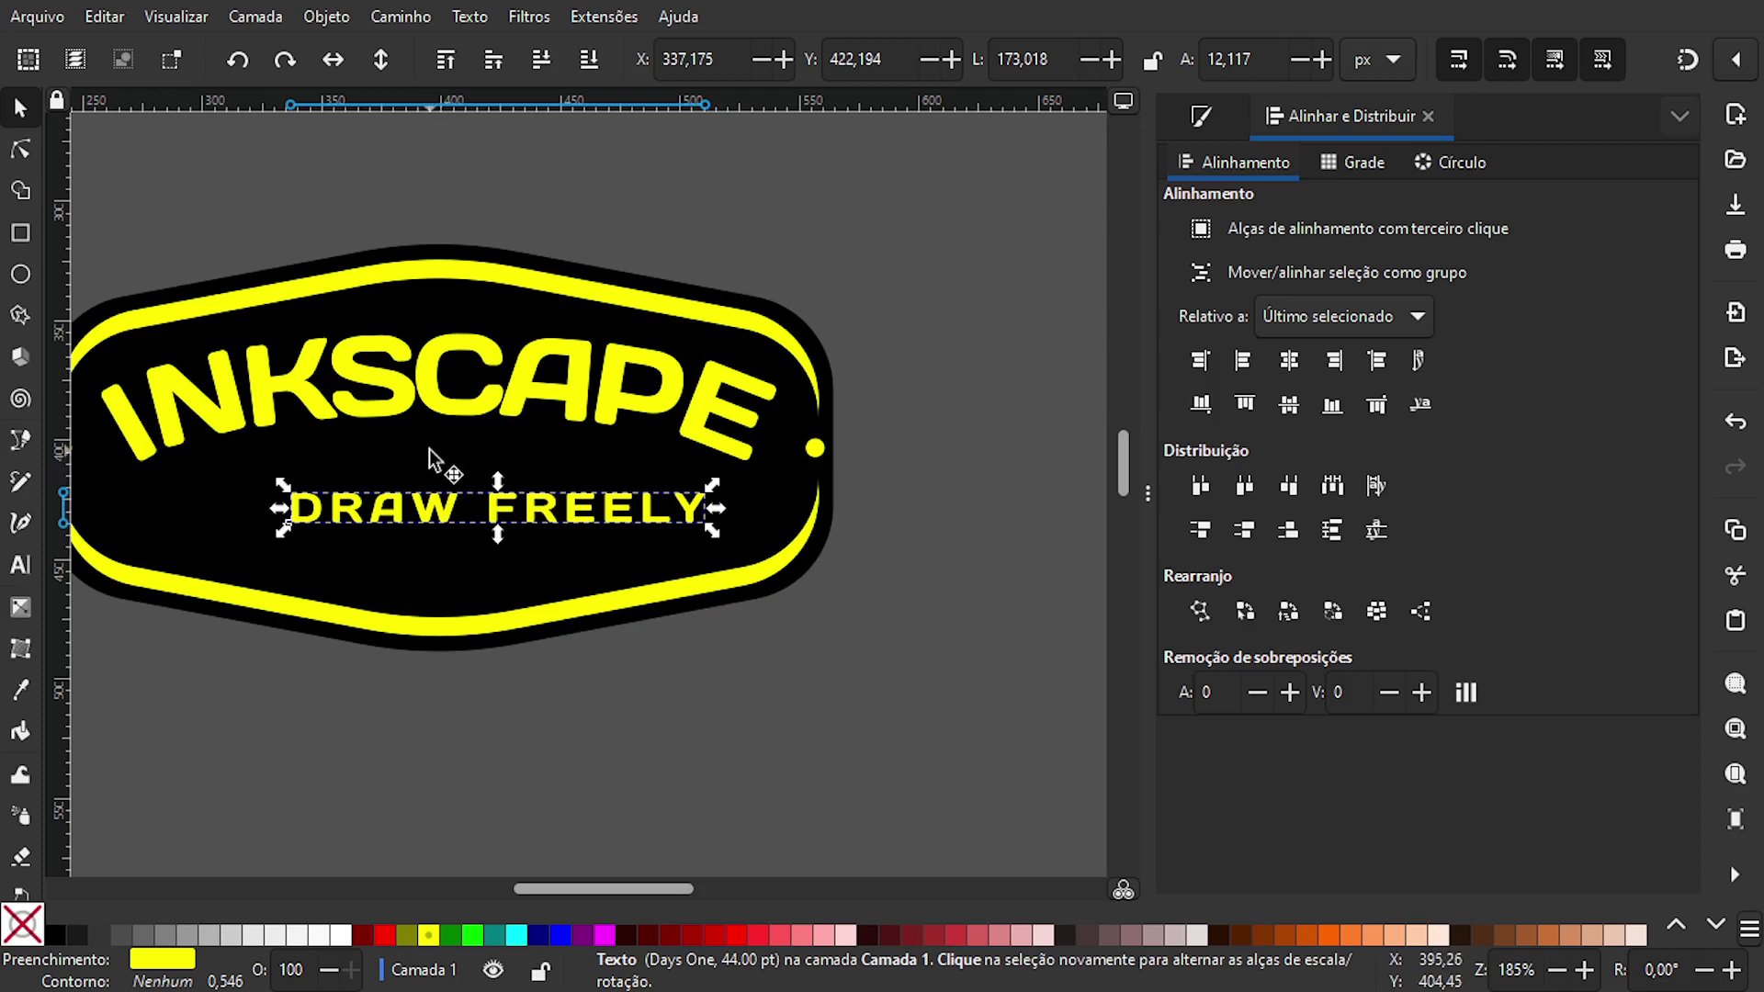
# - Centre the DRAW FREELY text horizontally on the black shape and move it up closer to the INKSCAPE lettering
pyautogui.moveTo(430, 450); pyautogui.dragTo(567, 484)
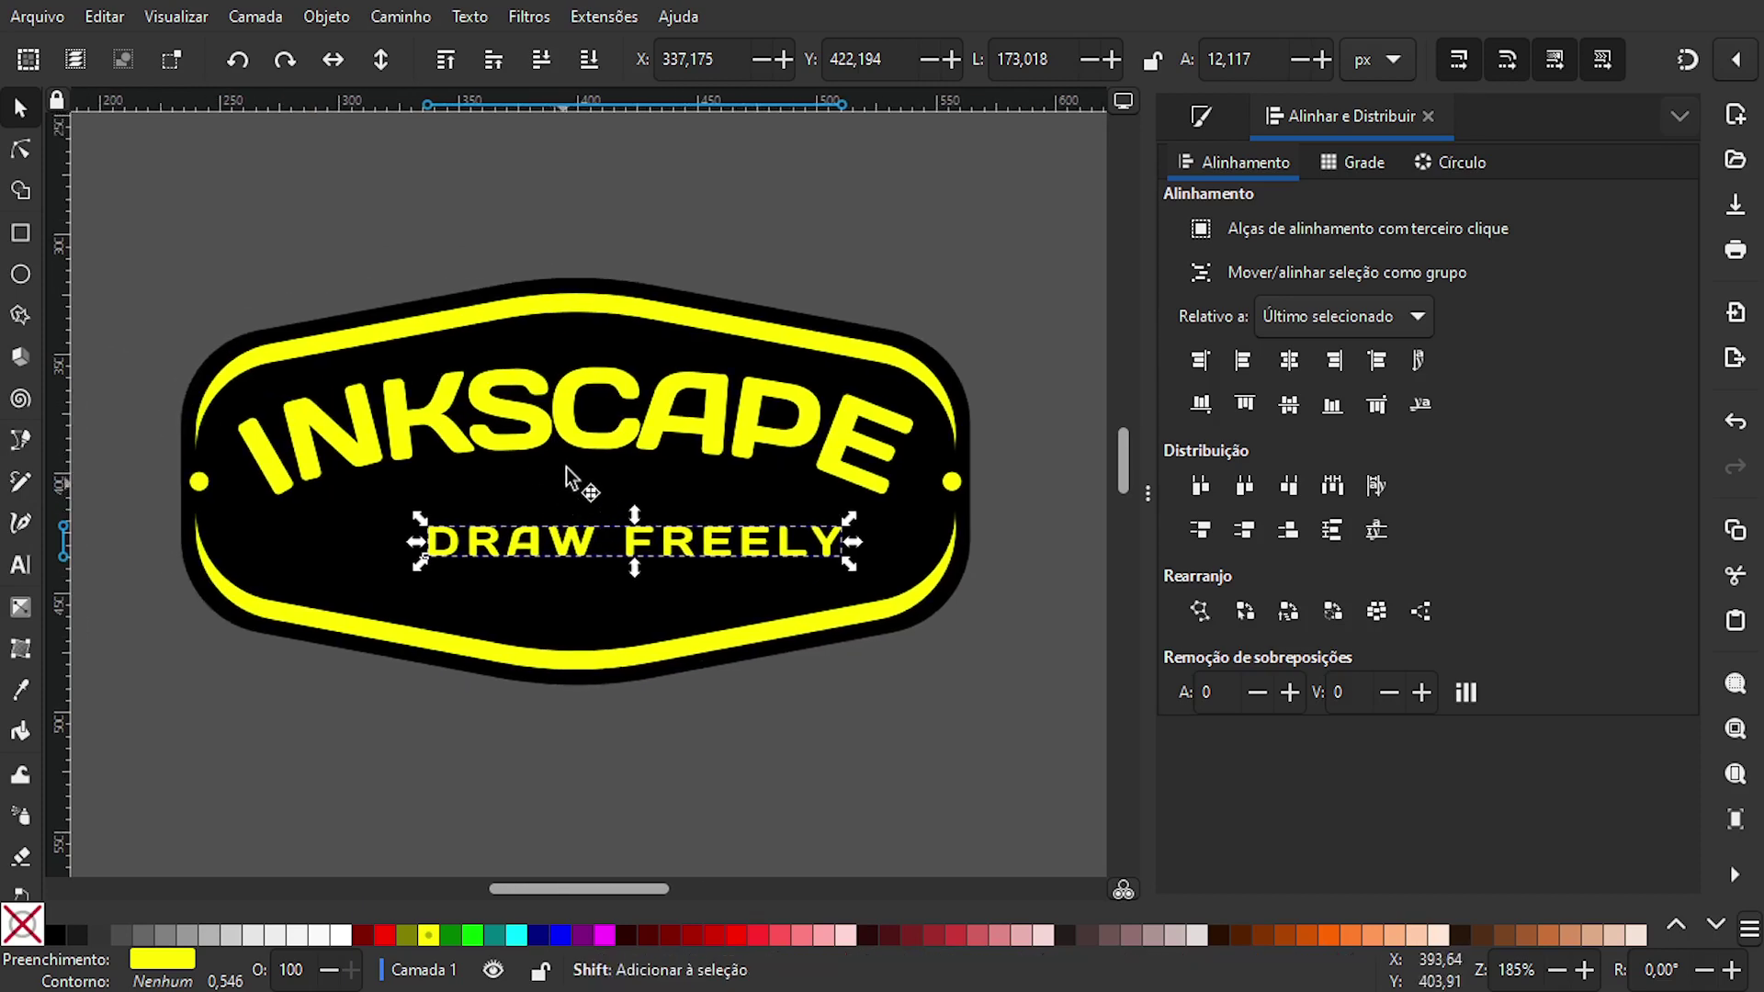
pyautogui.keyDown('shift'); pyautogui.click(561, 492); pyautogui.keyUp('shift')
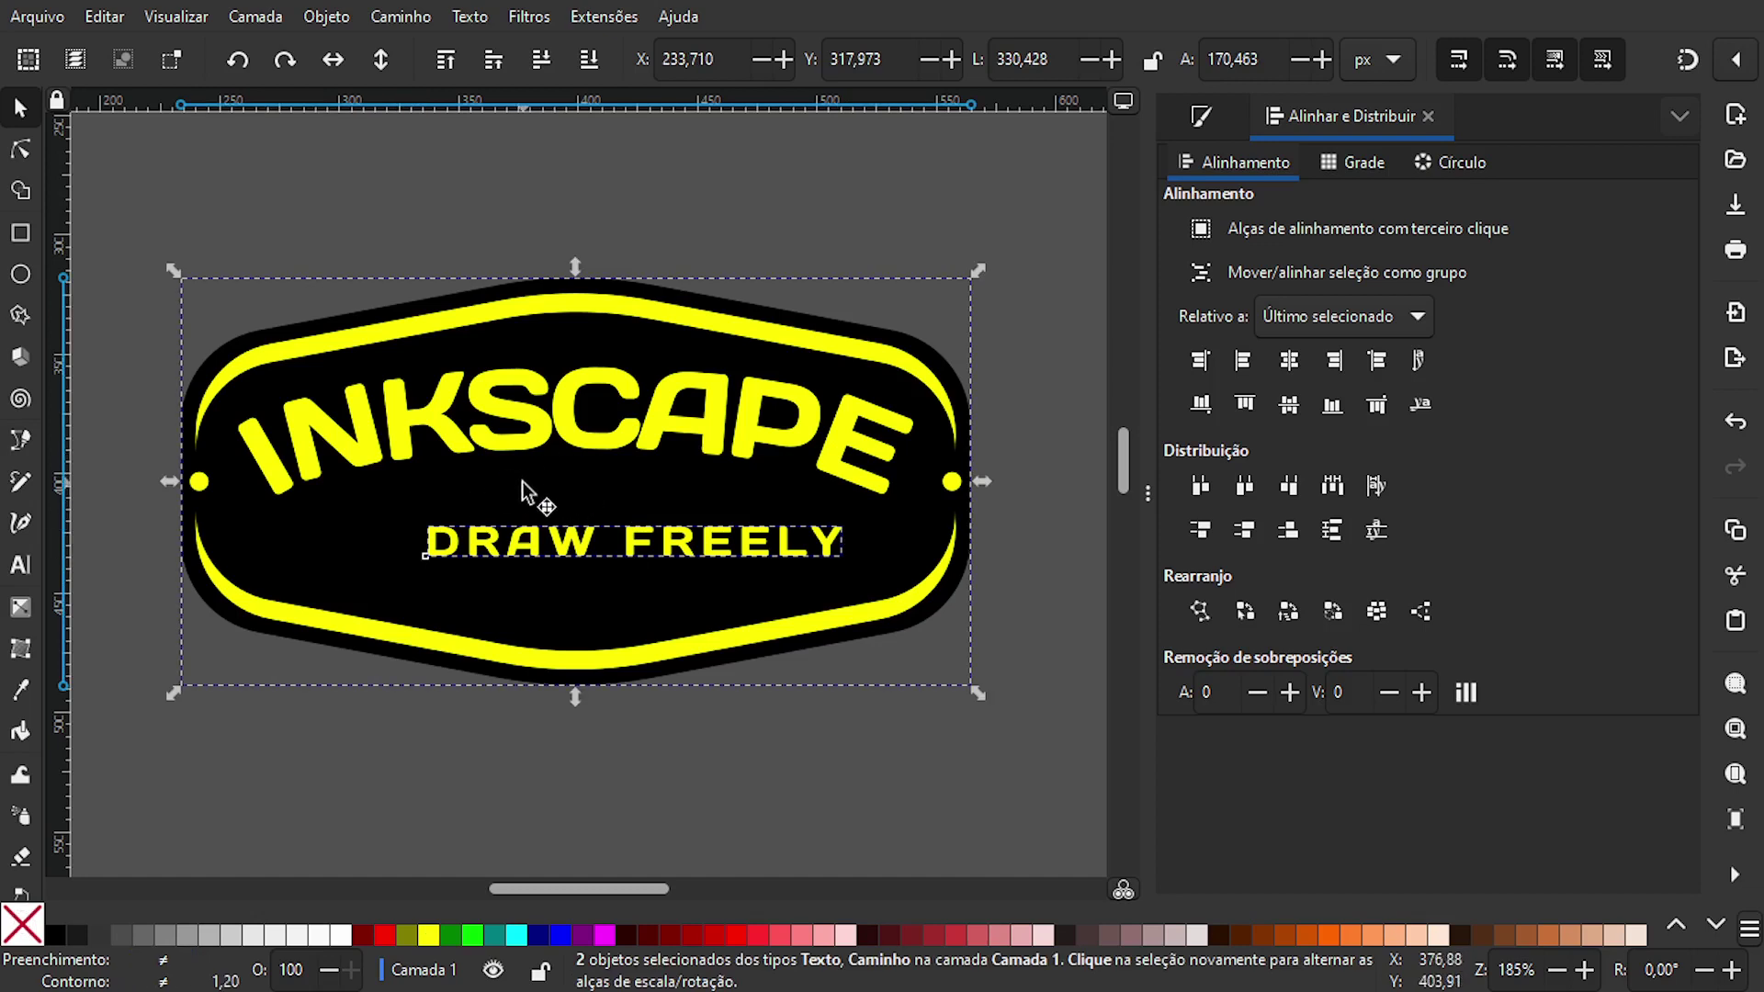
pyautogui.click(1276, 367)
pyautogui.click(808, 164)
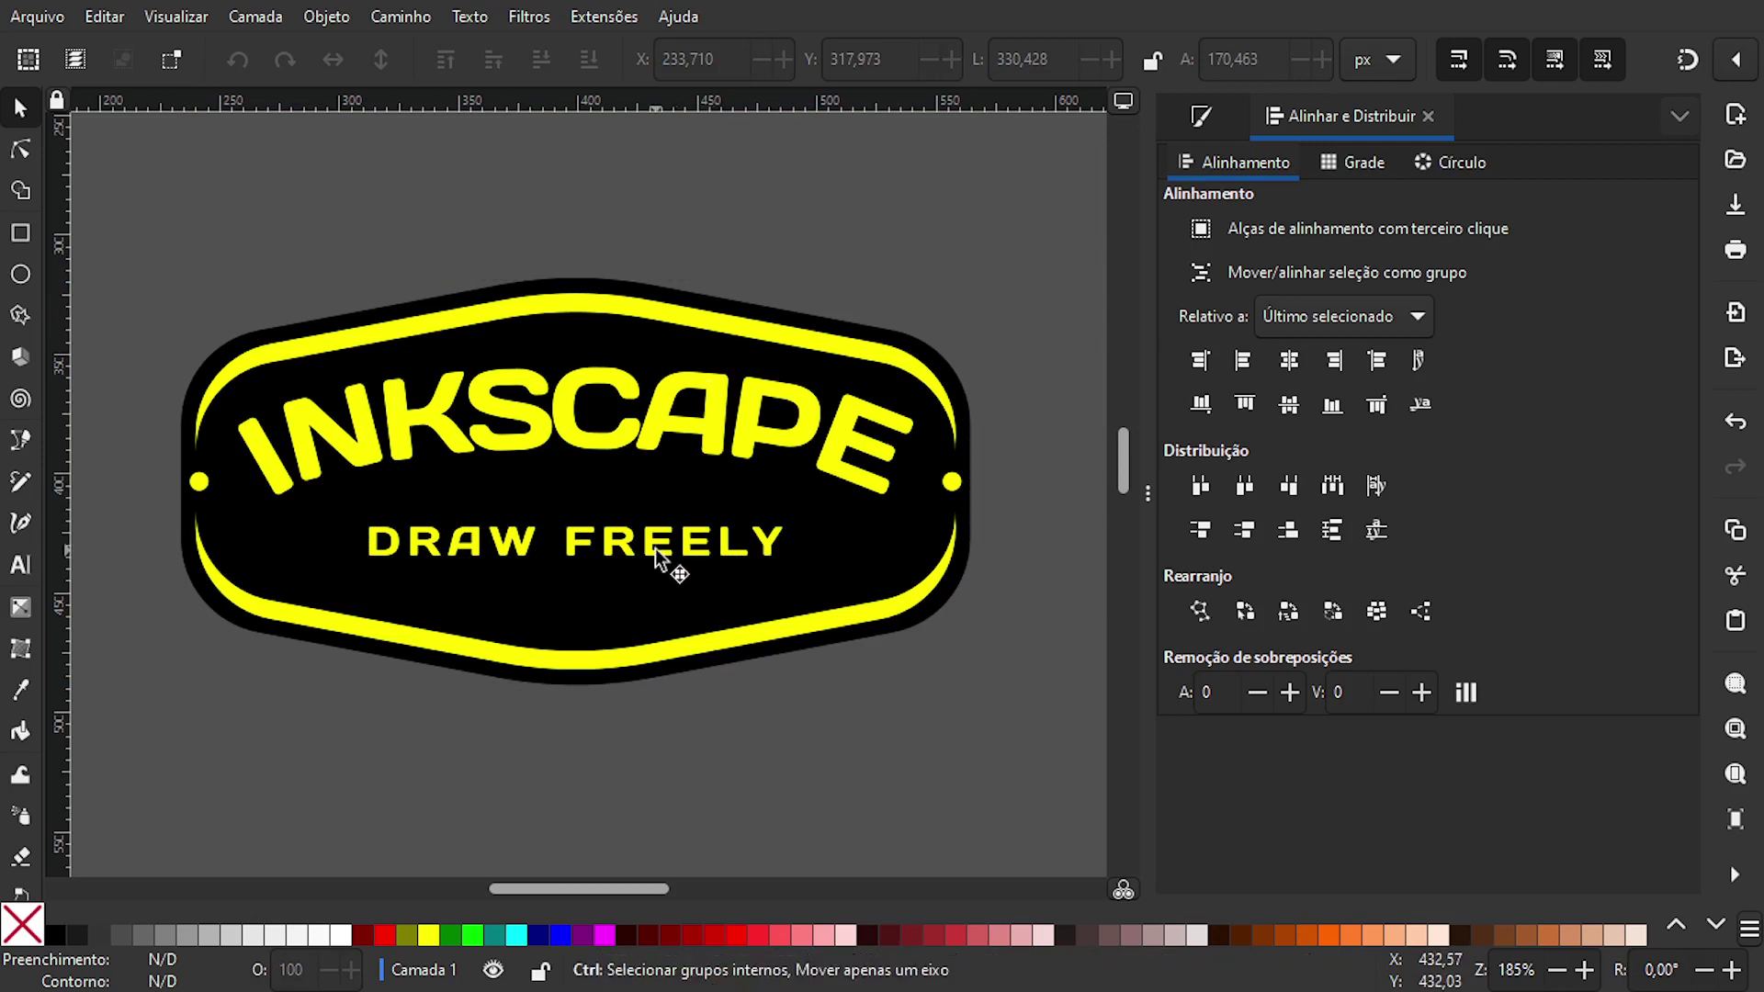
pyautogui.moveTo(655, 550); pyautogui.dragTo(663, 522)
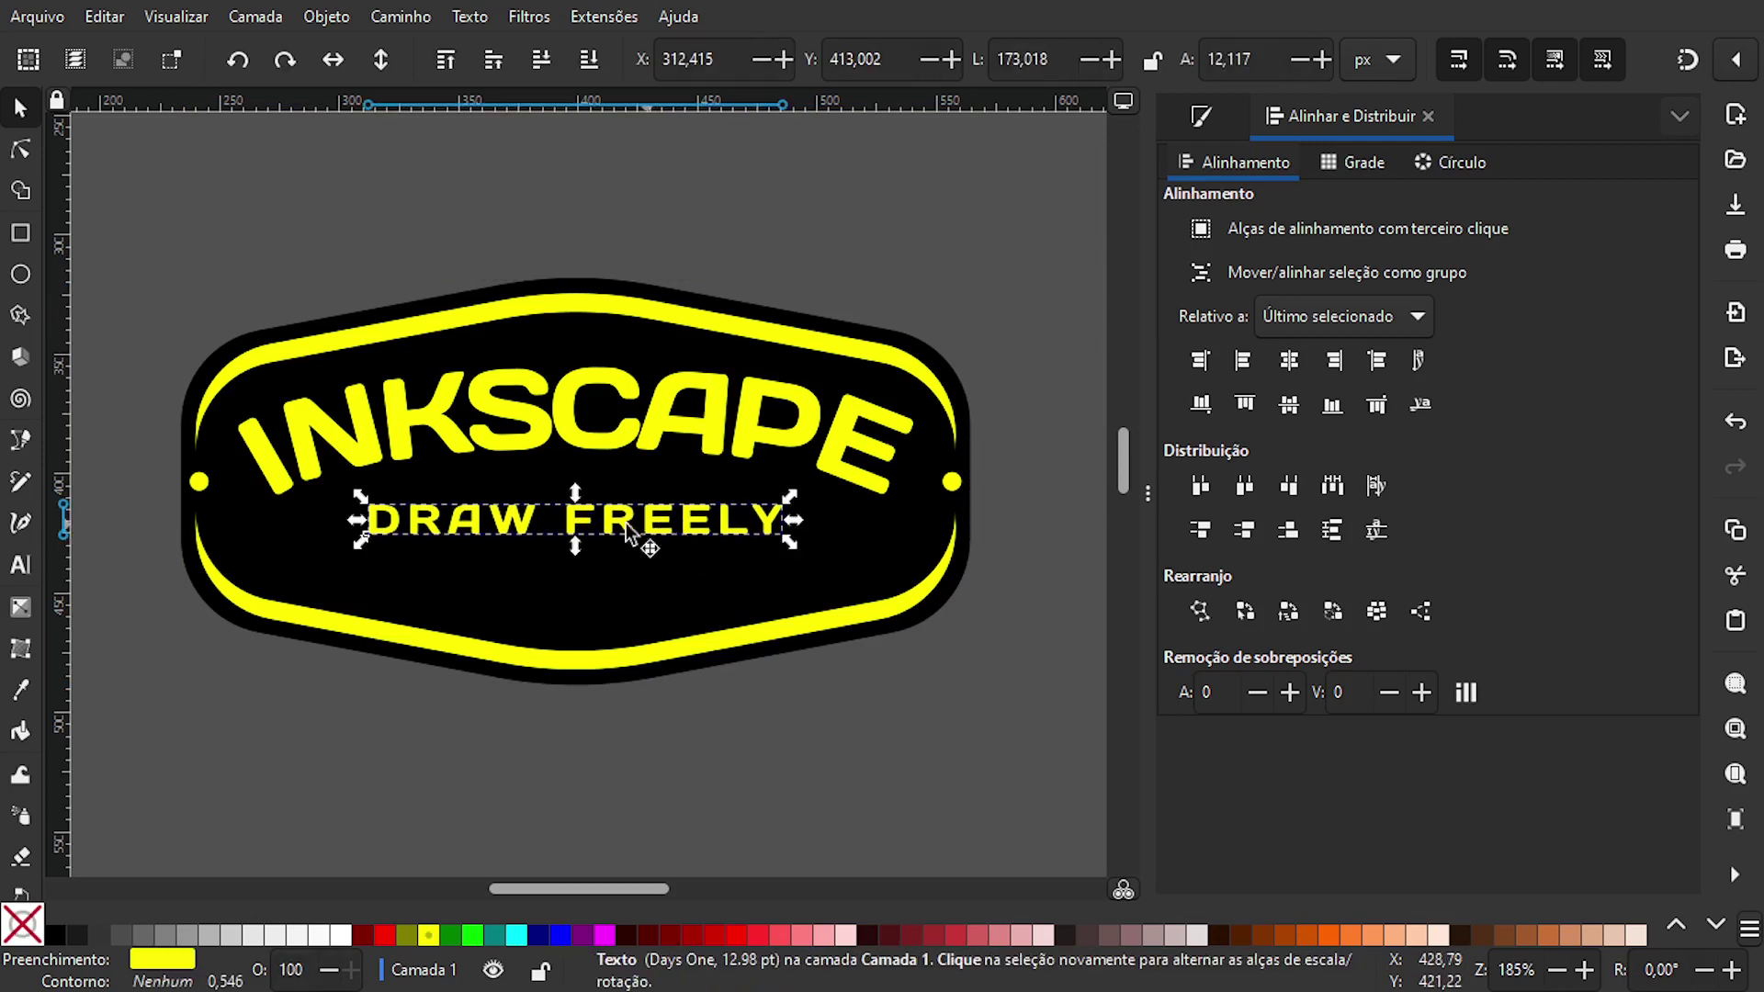
# - Draw a small yellow 3-cornered polygon pointing left, below and left of the DRAW FREELY text, and convert it to a path
pyautogui.click(24, 317)
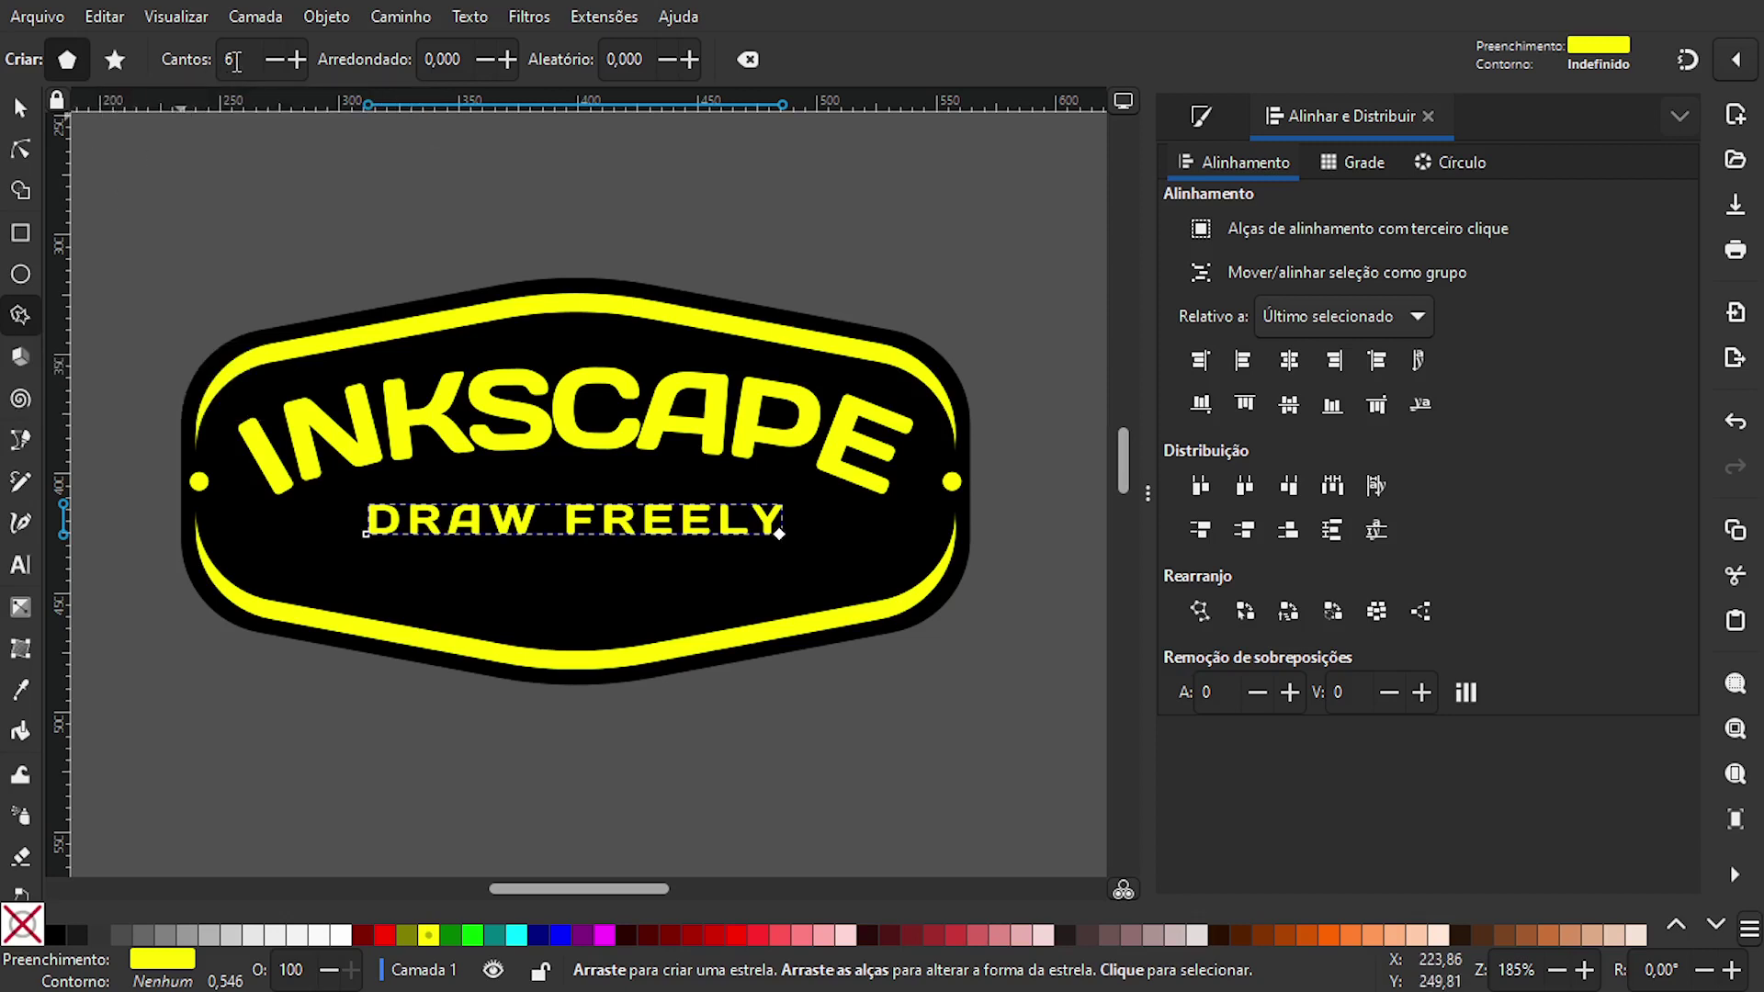
pyautogui.doubleClick(234, 60)
pyautogui.write('4')
pyautogui.scroll(-1, 238, 60)
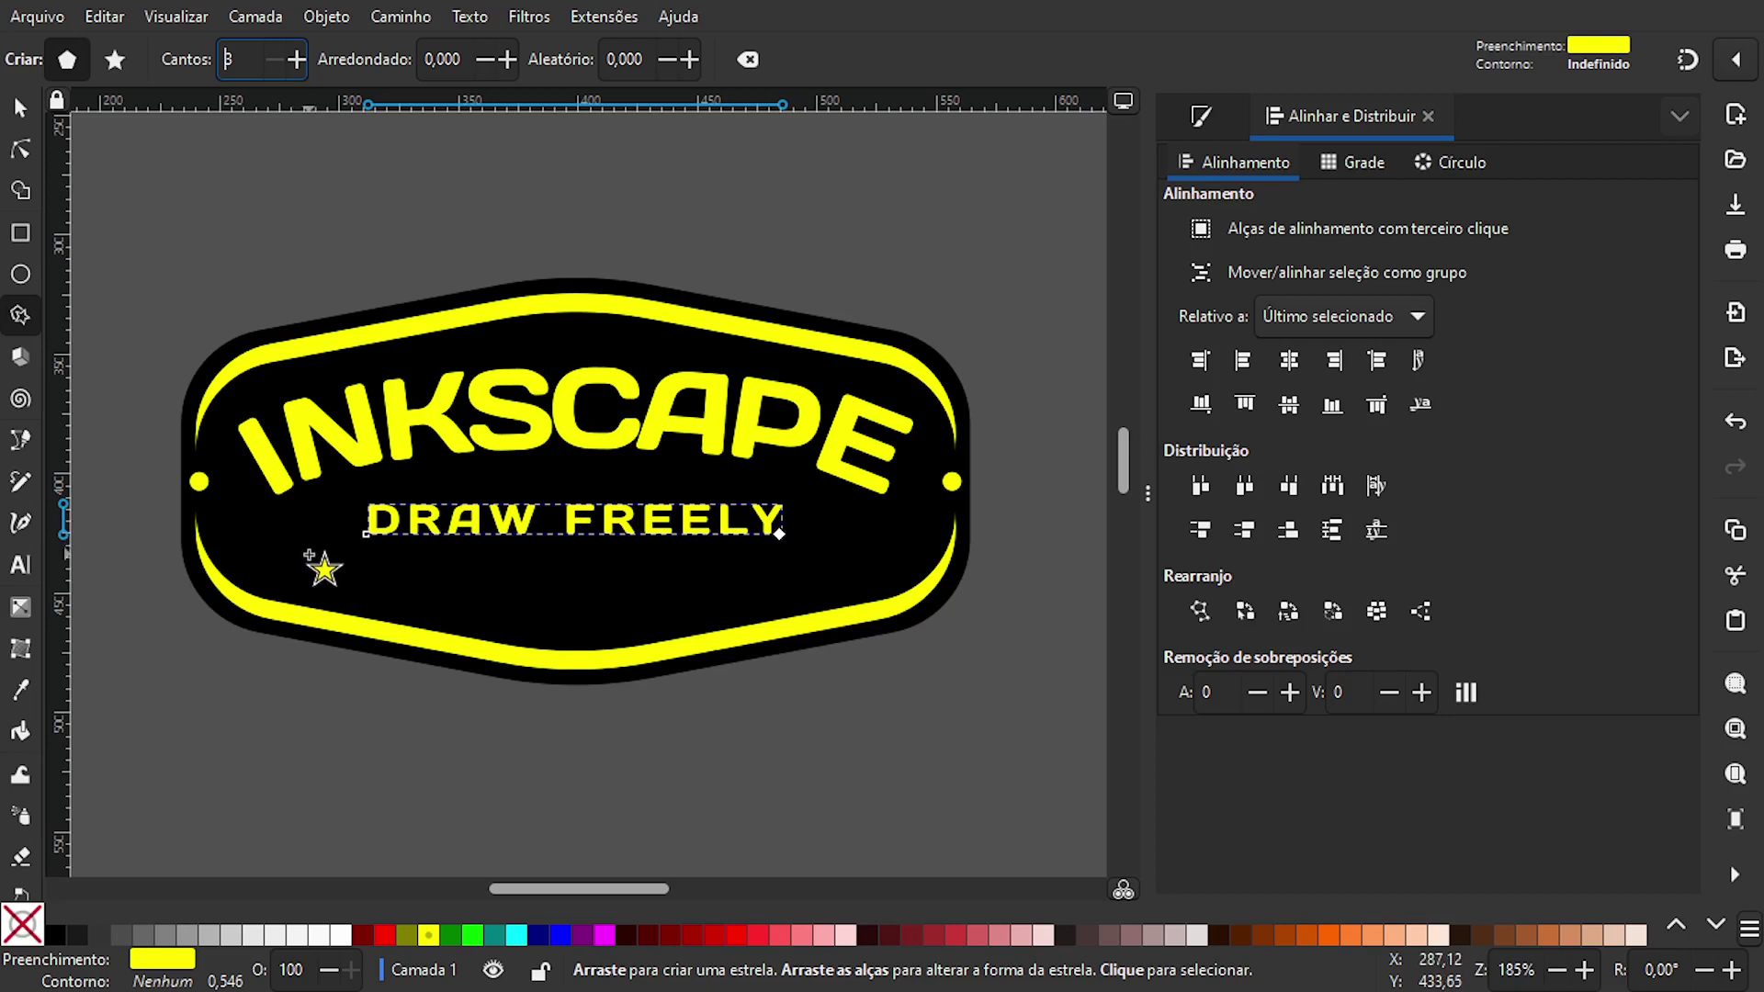
pyautogui.moveTo(319, 566)
pyautogui.mouseDown()
pyautogui.moveTo(316, 542)
pyautogui.moveTo(296, 563)
pyautogui.mouseUp()
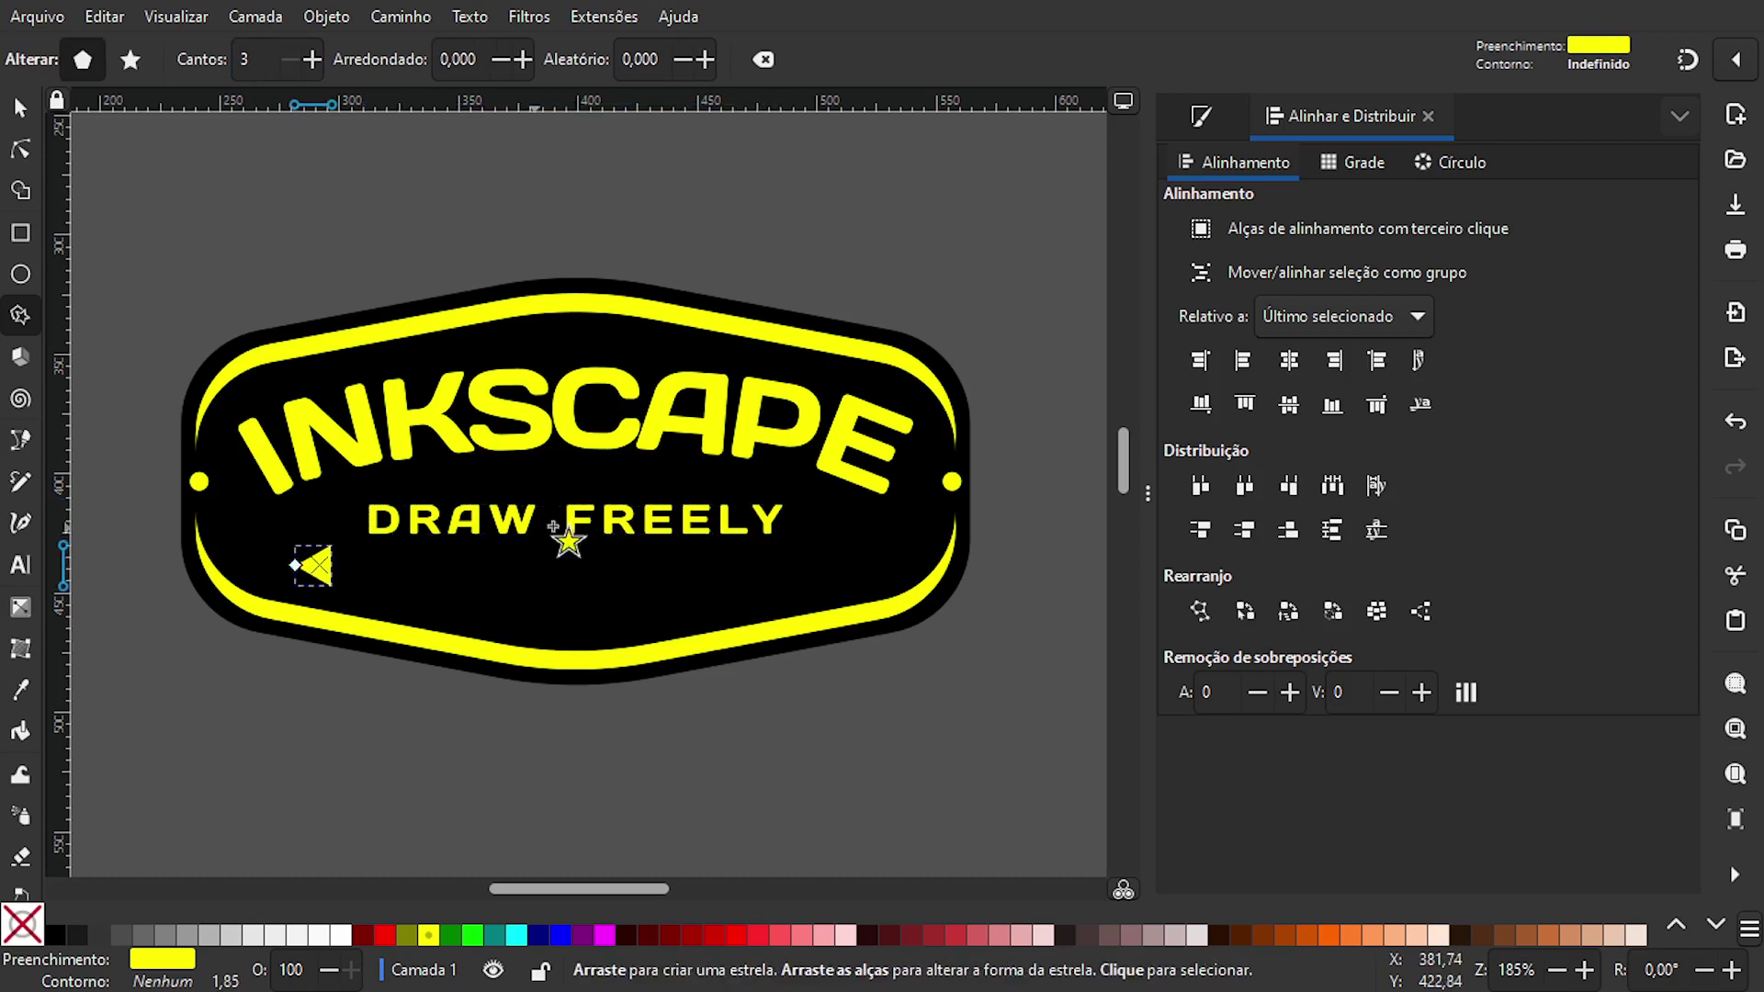
pyautogui.click(411, 18)
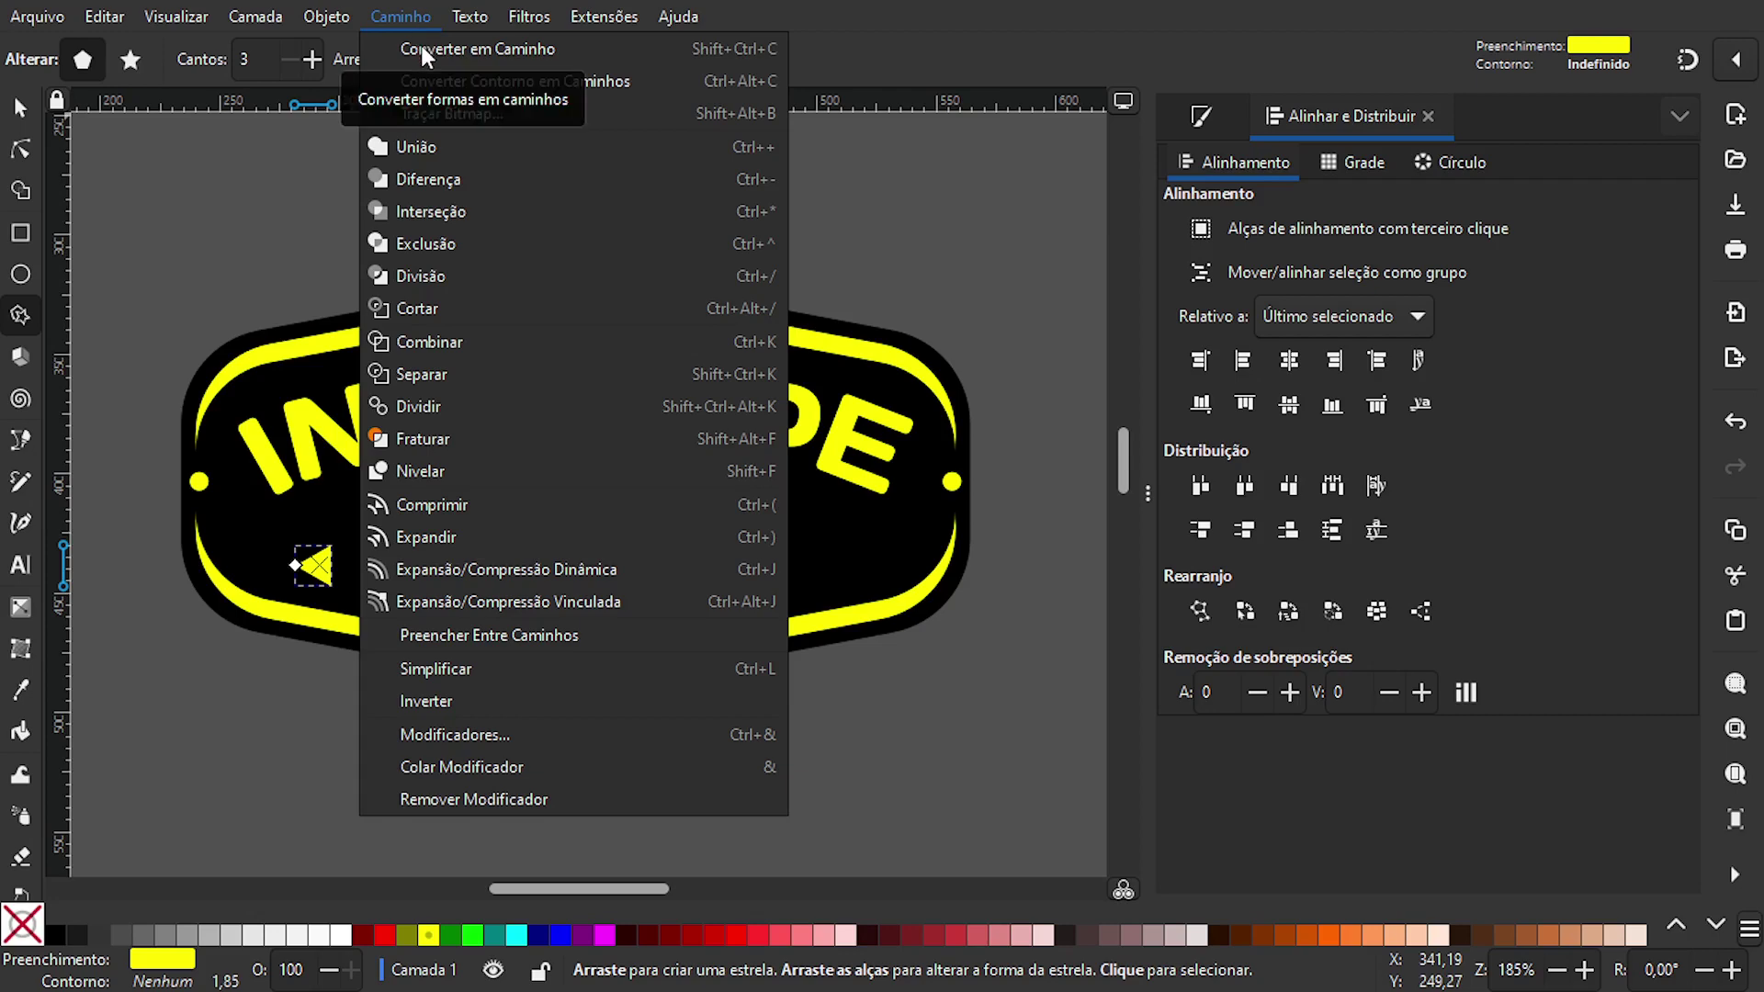
pyautogui.click(421, 48)
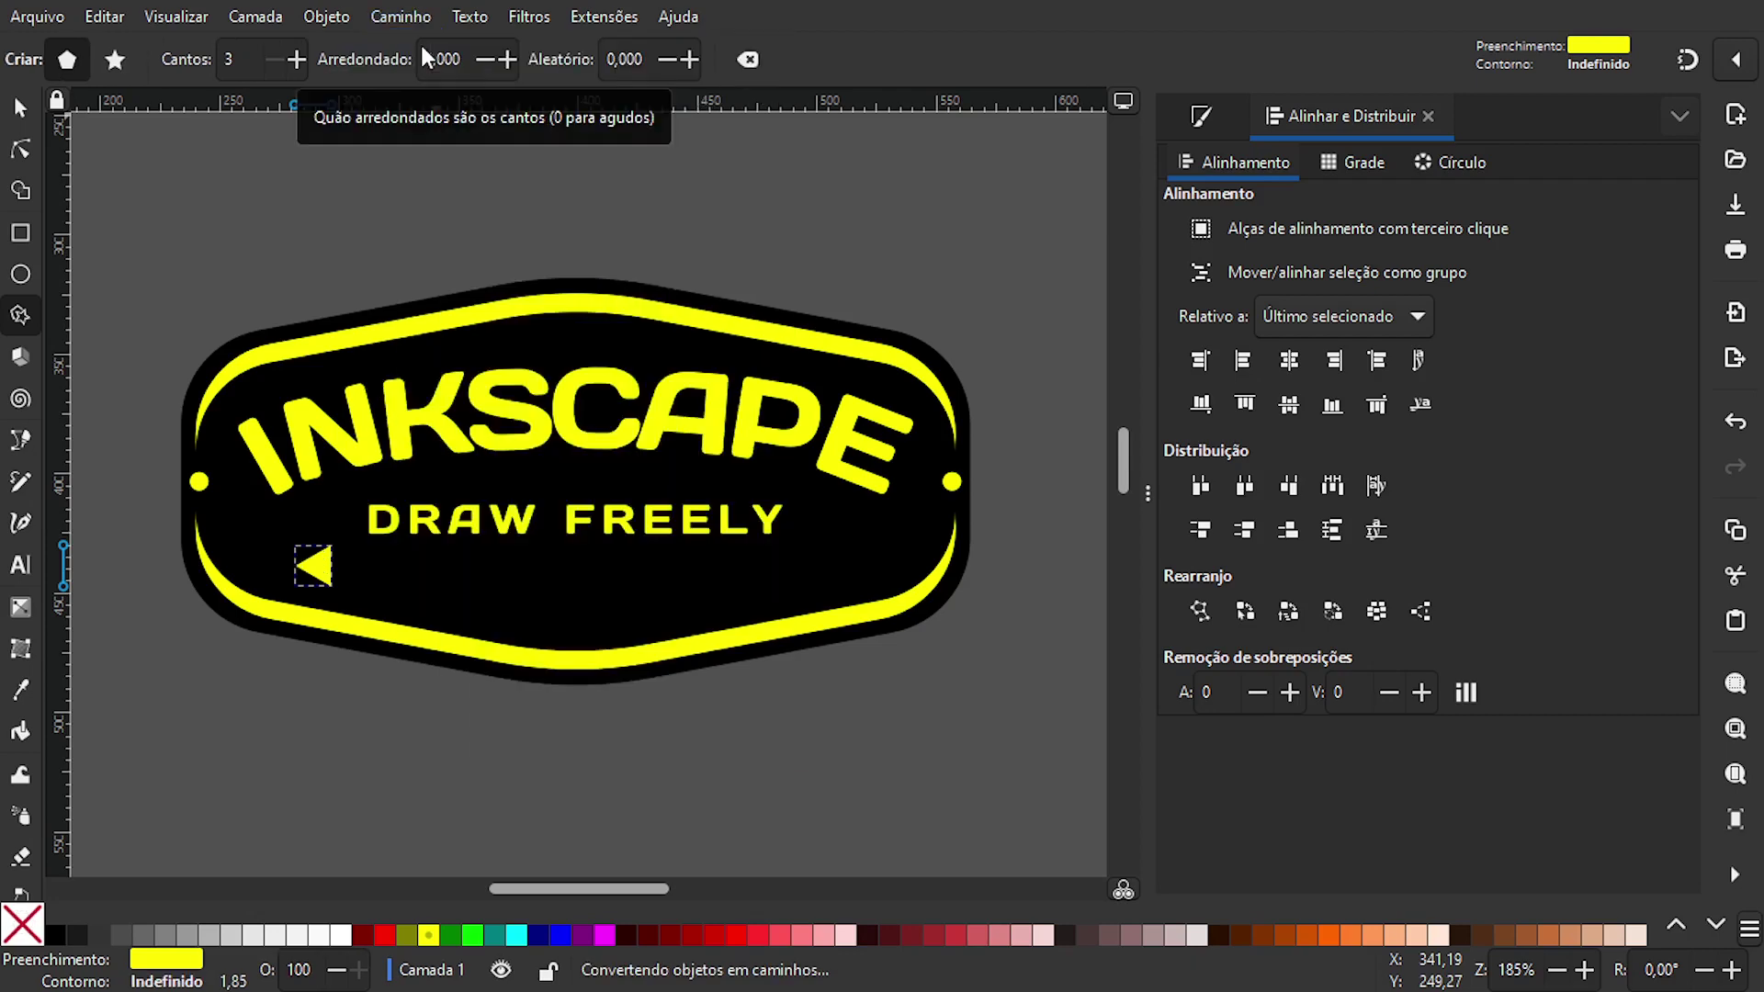
# - Stretch the triangle's tip far to the left and narrow its base into a thin spike about 285 px by 7 px
pyautogui.click(29, 150)
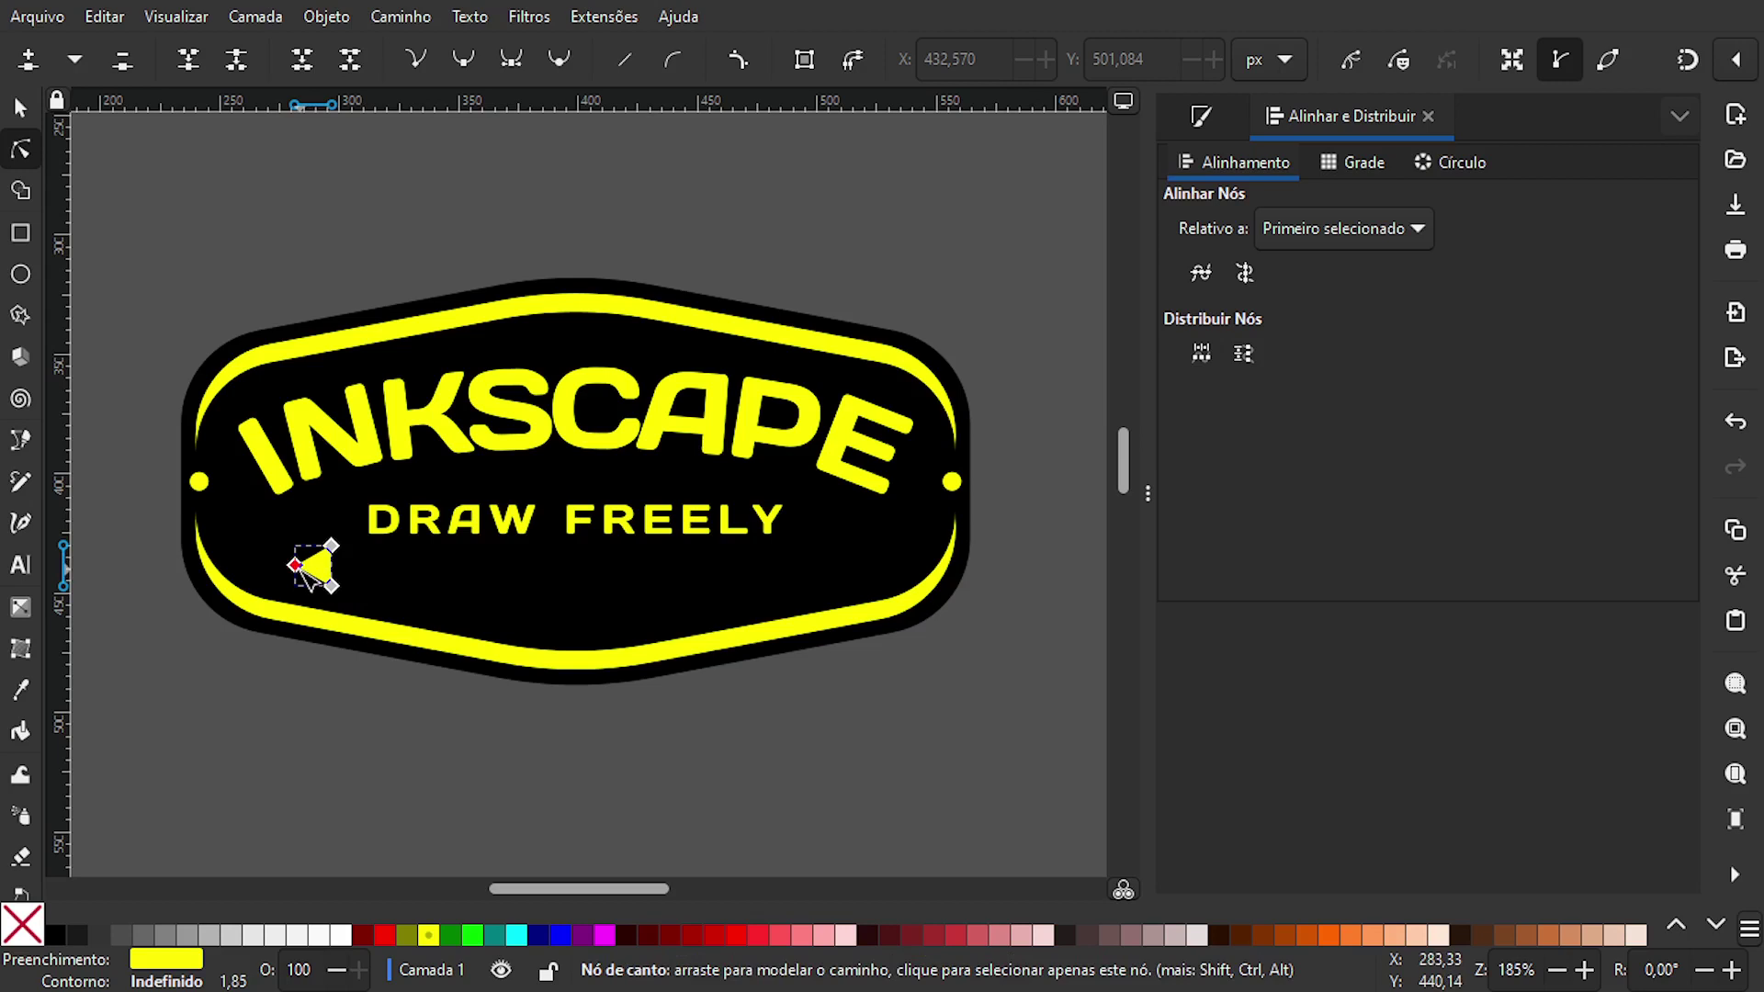
pyautogui.moveTo(295, 564); pyautogui.dragTo(428, 577)
pyautogui.hscroll(6, 643, 623)
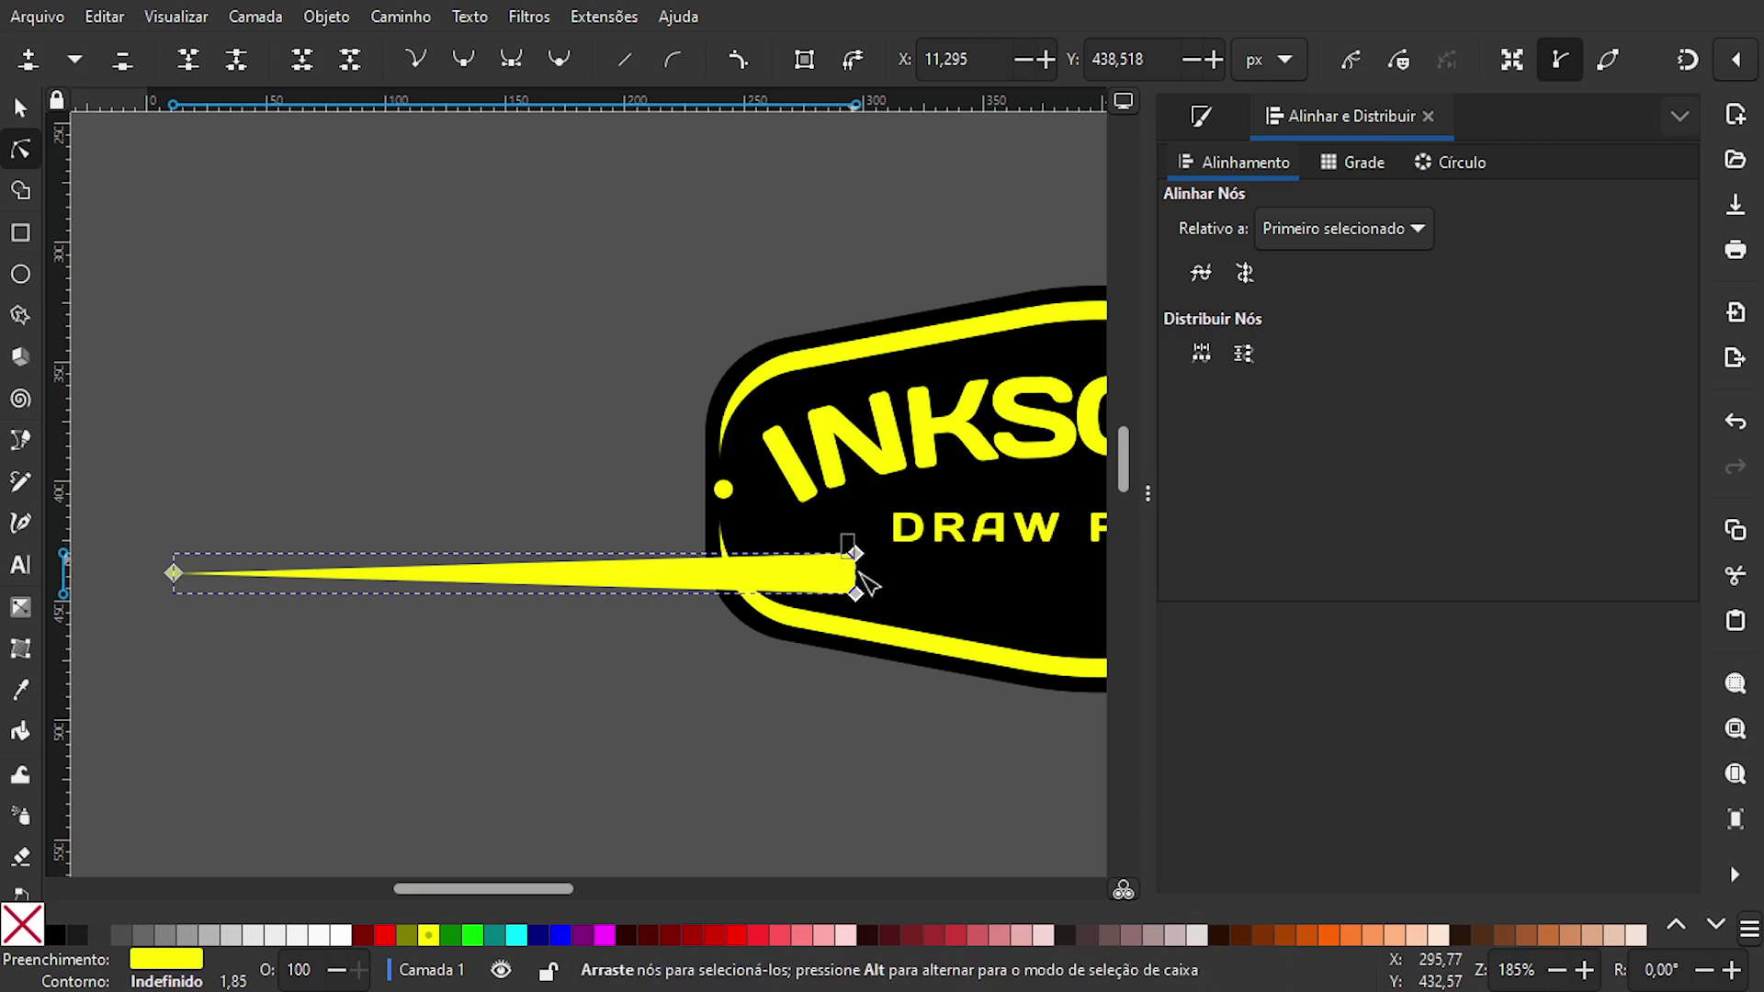
pyautogui.moveTo(896, 639); pyautogui.dragTo(904, 613)
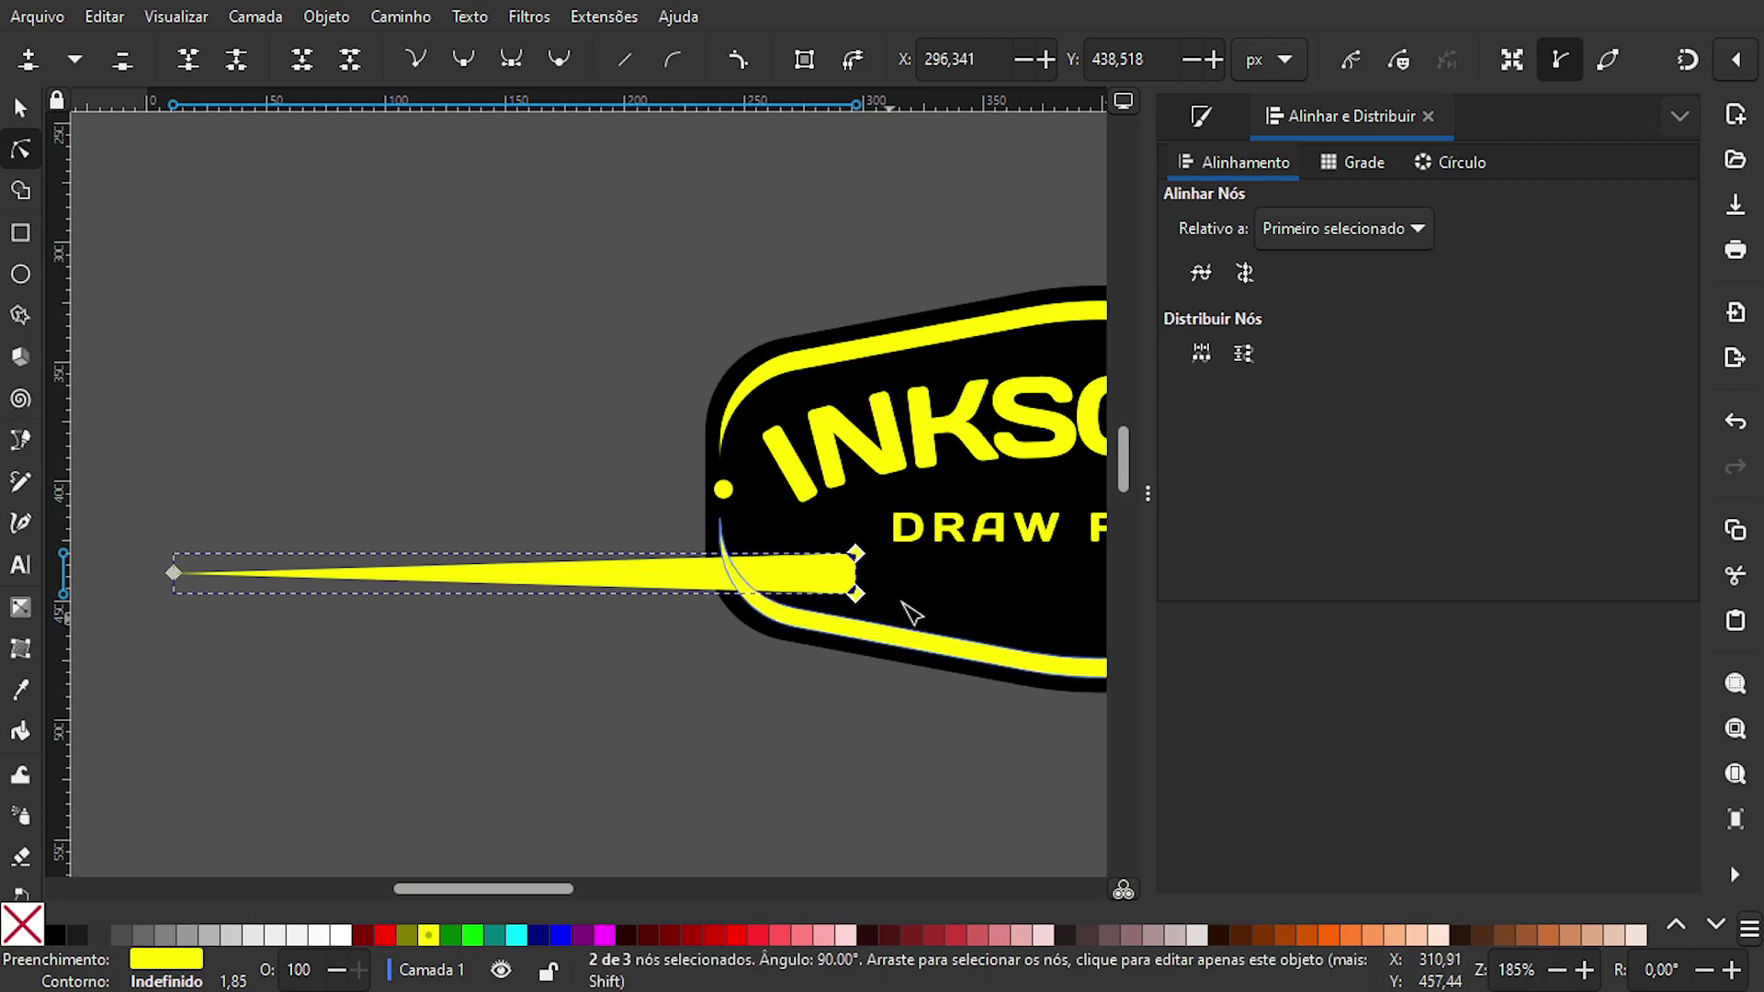
pyautogui.click(1512, 60)
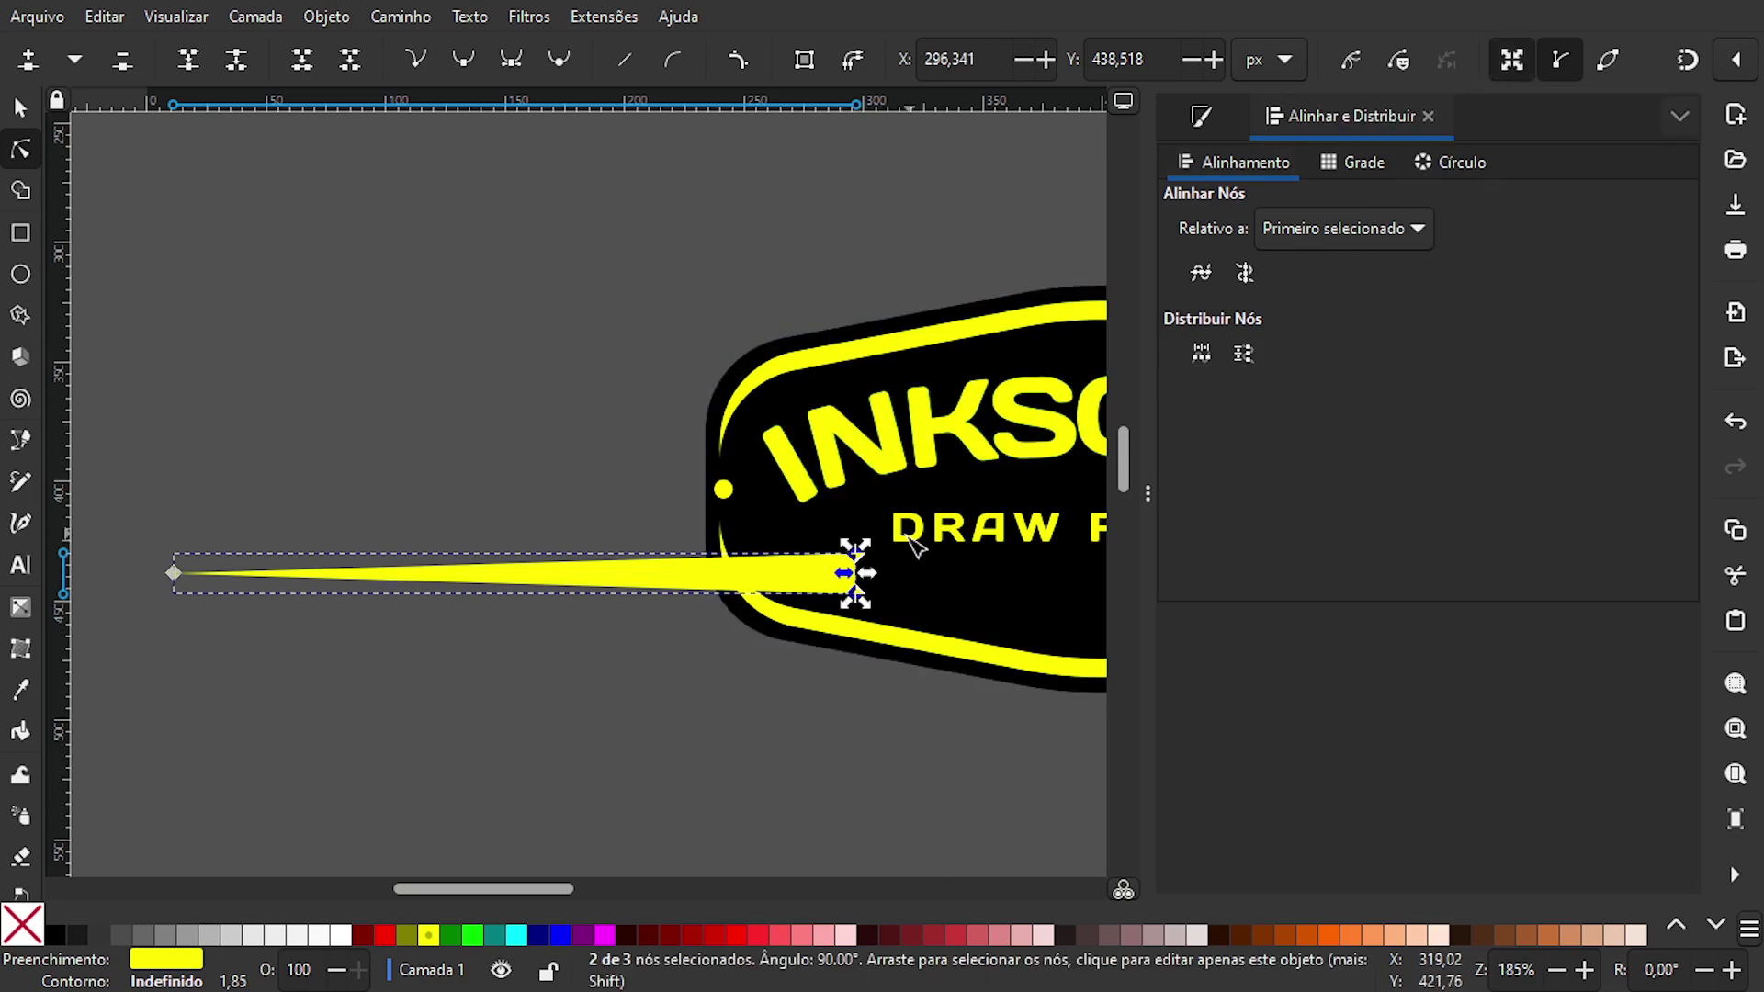
pyautogui.moveTo(871, 542); pyautogui.dragTo(873, 553)
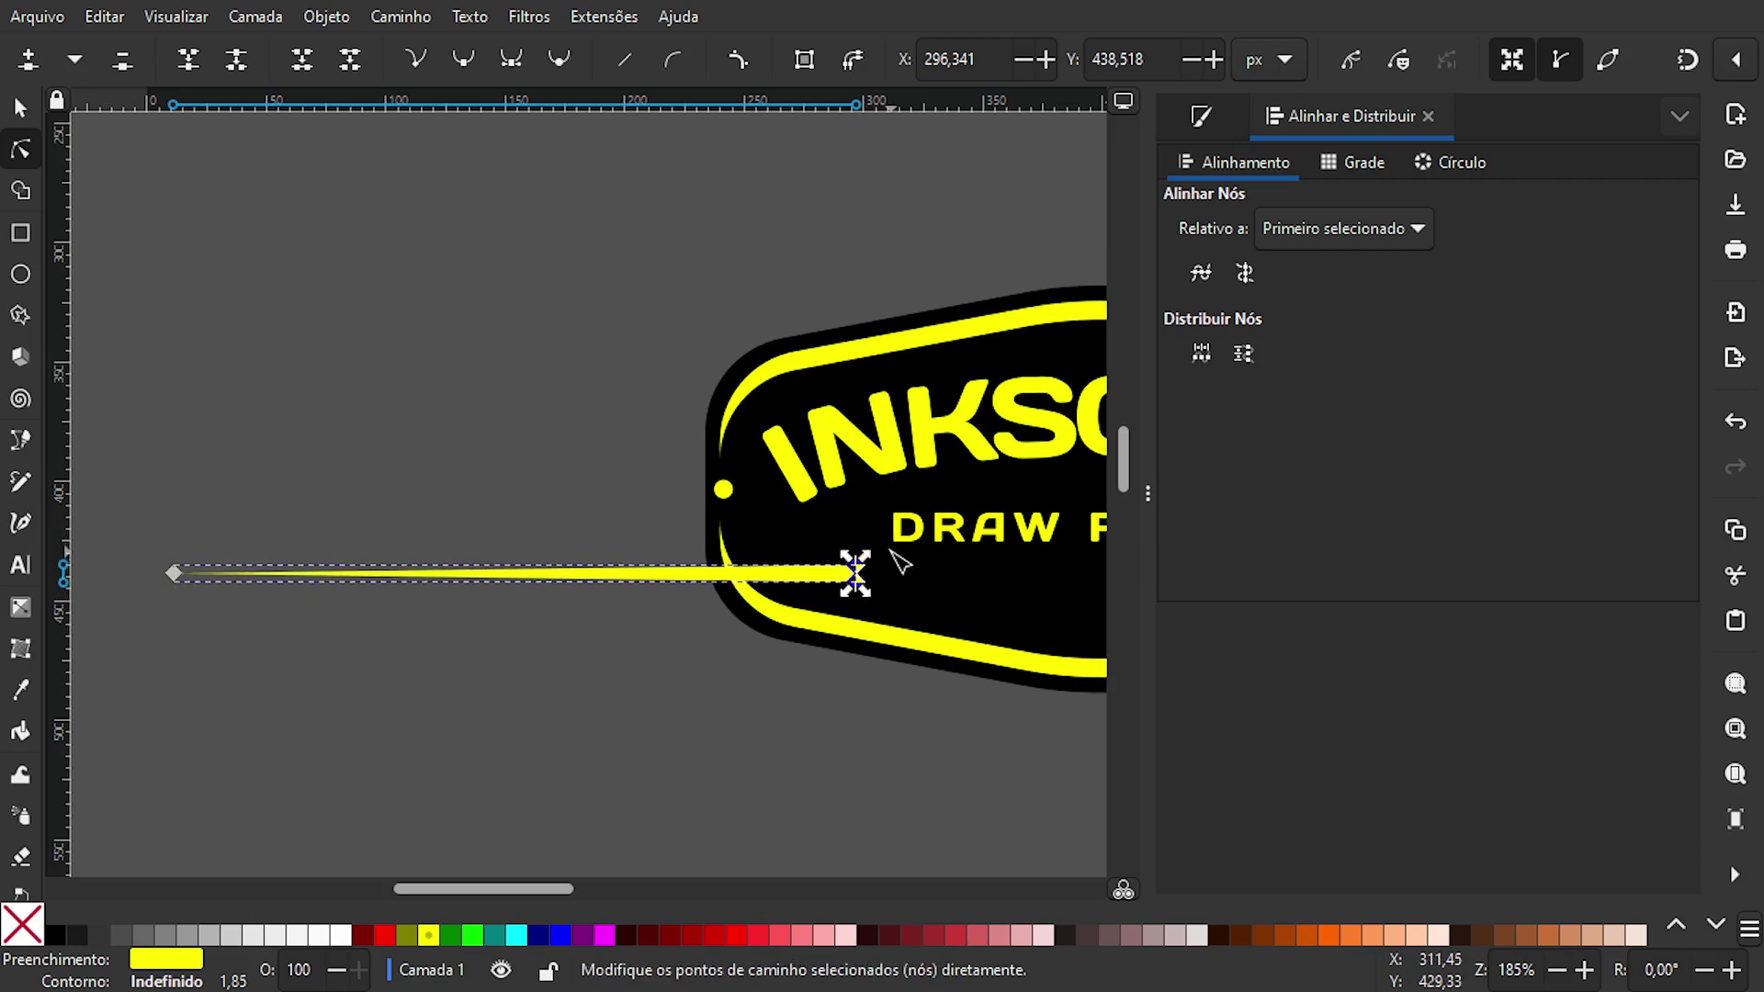
# - Scale the spike down to about 46 px by 1.2 px and place it just left of the DRAW FREELY text
pyautogui.press('s')
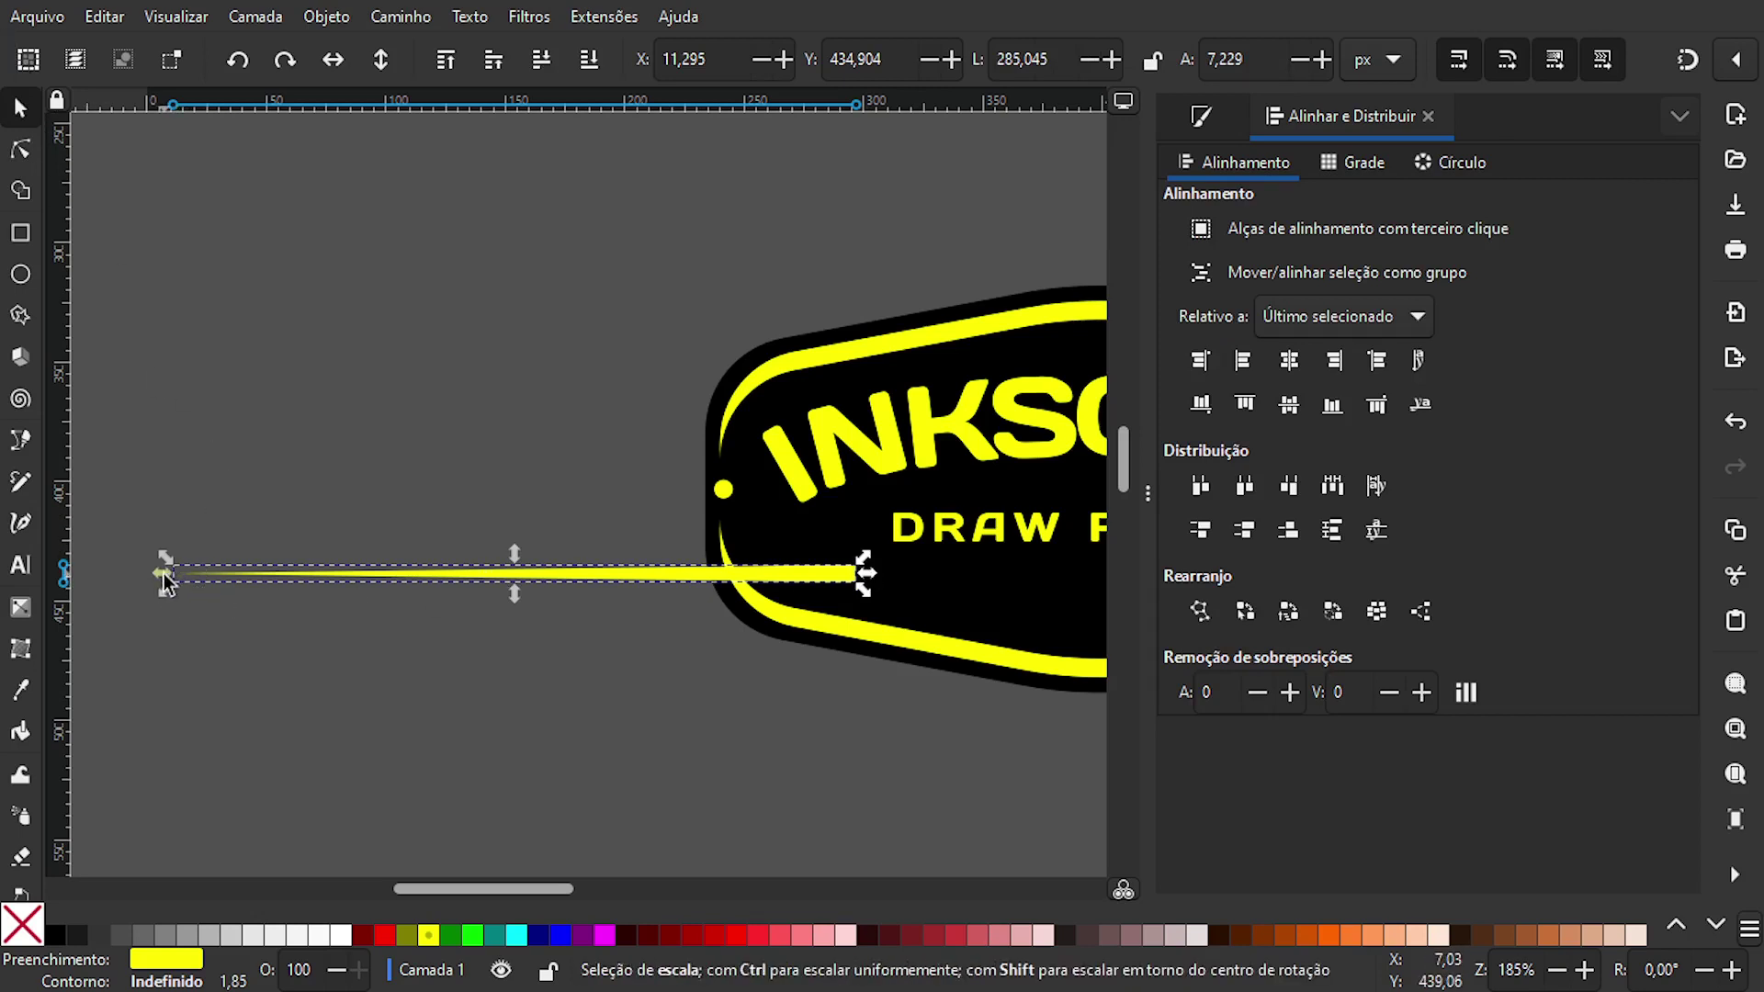
pyautogui.moveTo(173, 576); pyautogui.dragTo(723, 564)
pyautogui.moveTo(847, 573); pyautogui.dragTo(864, 534)
pyautogui.scroll(2, 864, 537)
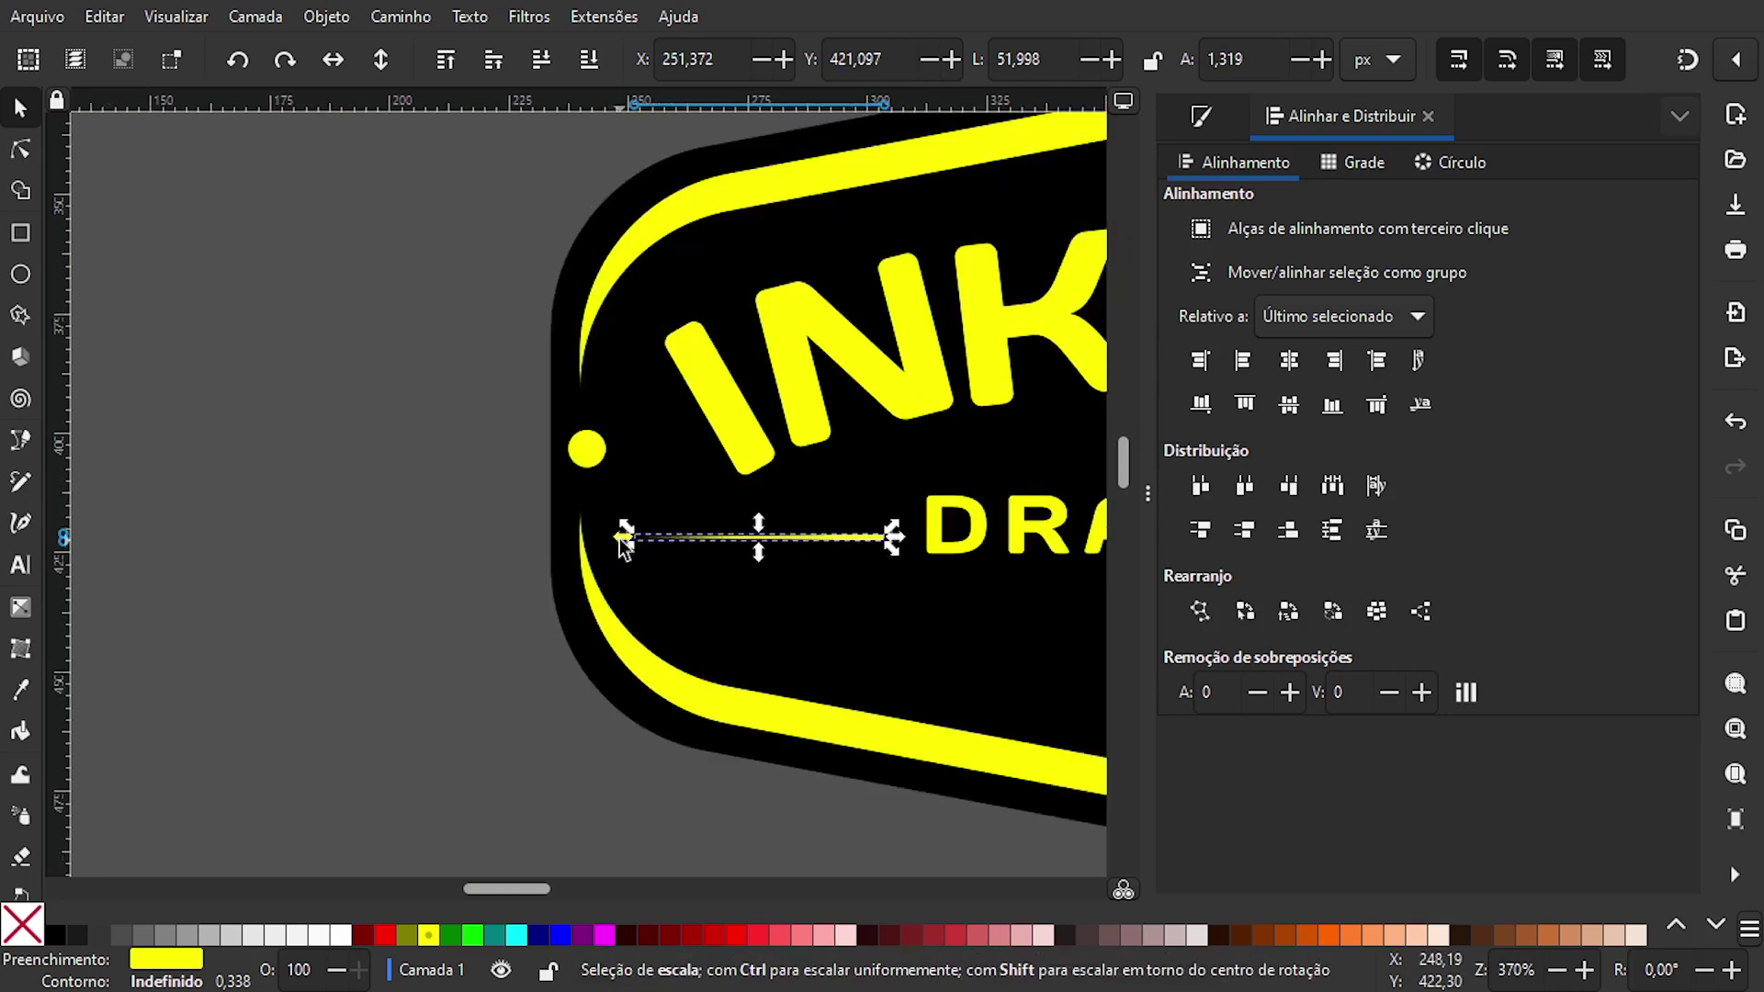
pyautogui.moveTo(625, 547); pyautogui.dragTo(655, 547)
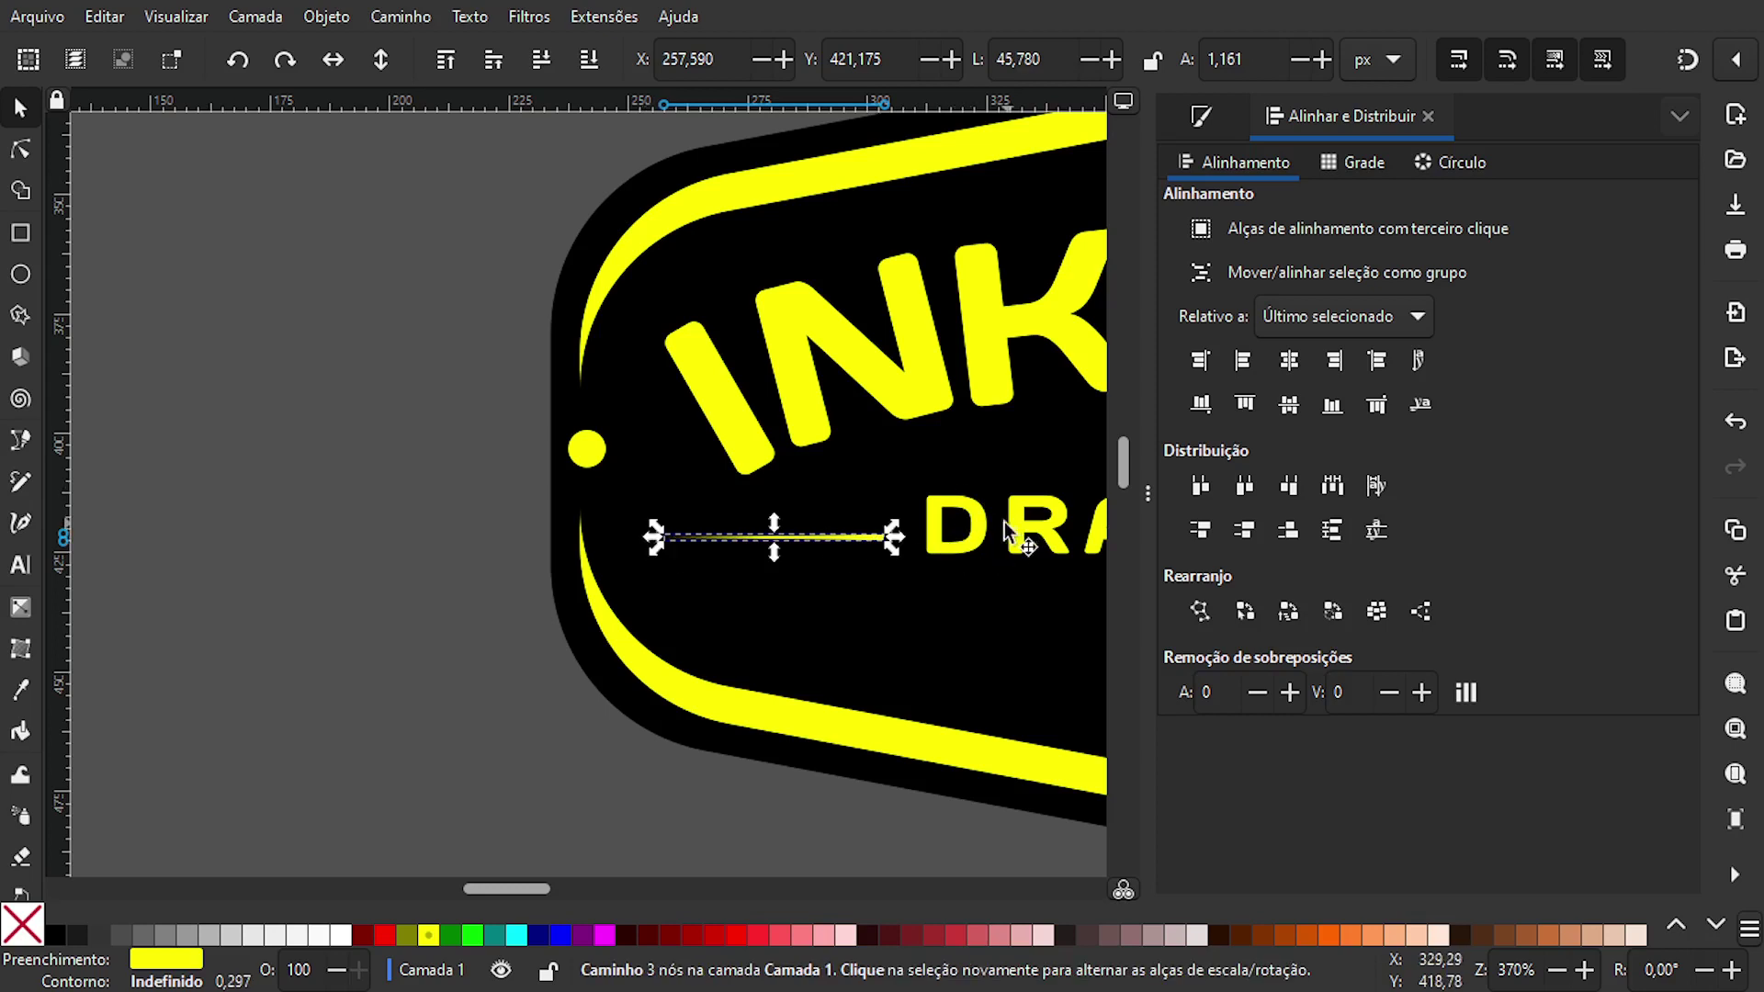
pyautogui.moveTo(1004, 522); pyautogui.dragTo(686, 567)
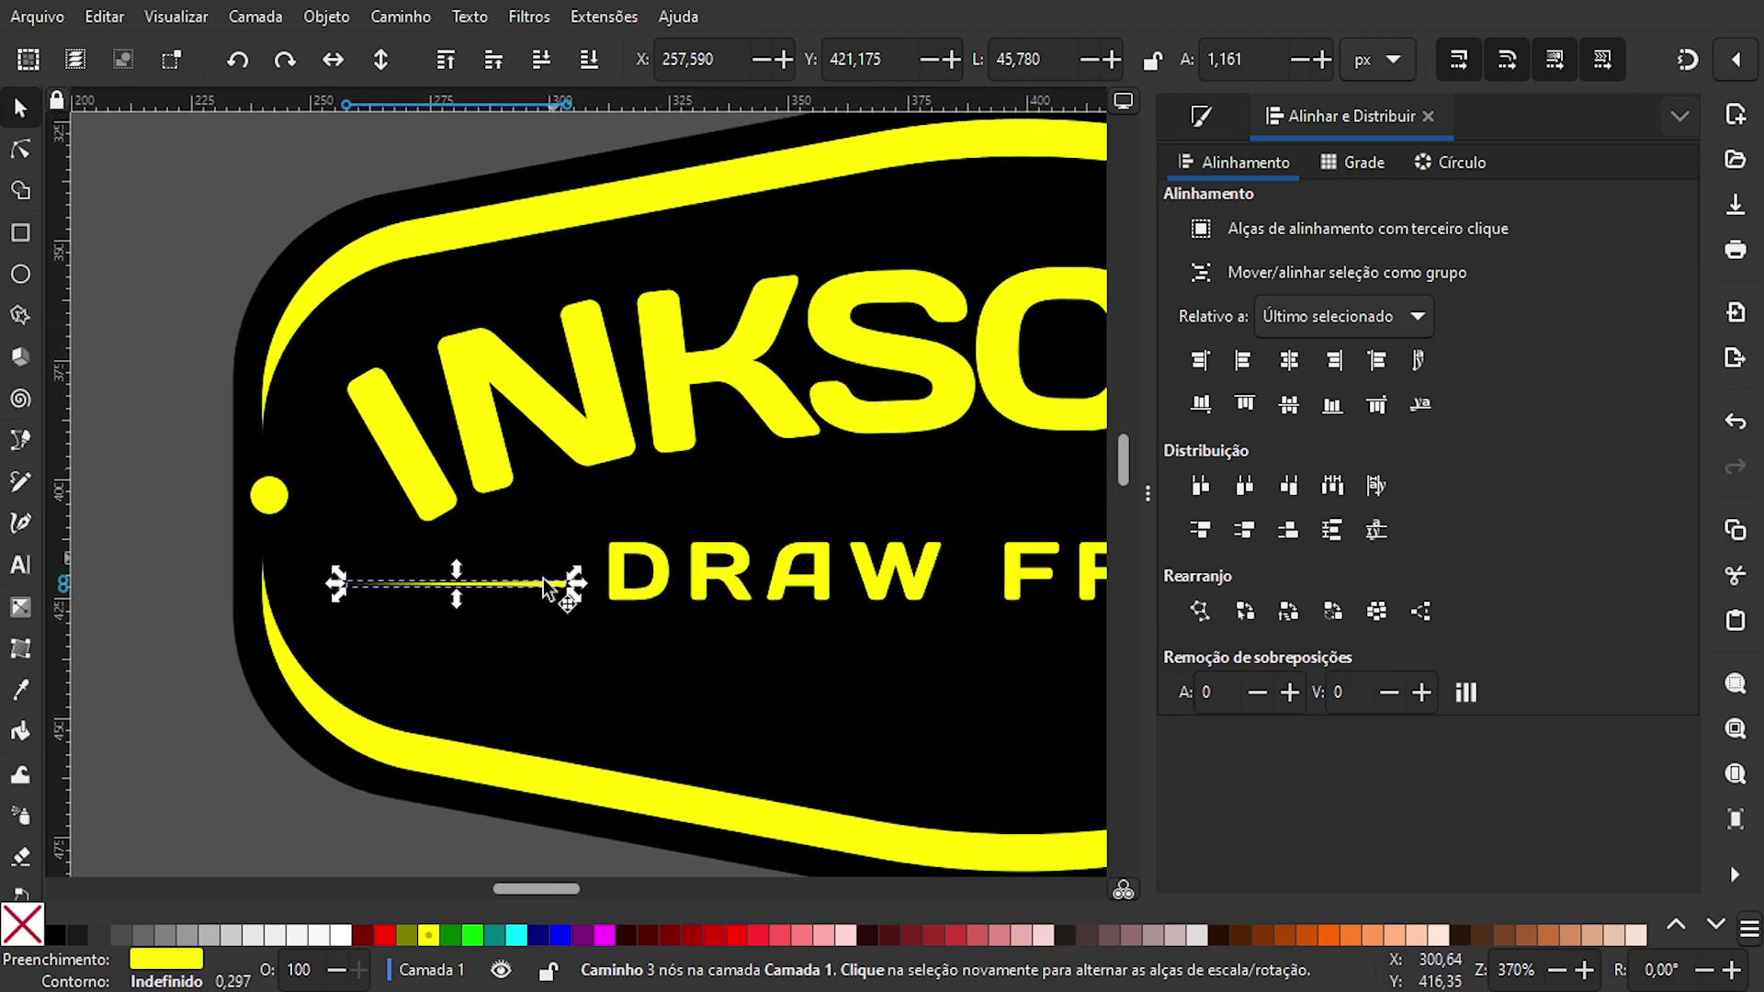
# - Centre the thin spike vertically on the DRAW FREELY text
pyautogui.keyDown('shift'); pyautogui.click(732, 580); pyautogui.keyUp('shift')
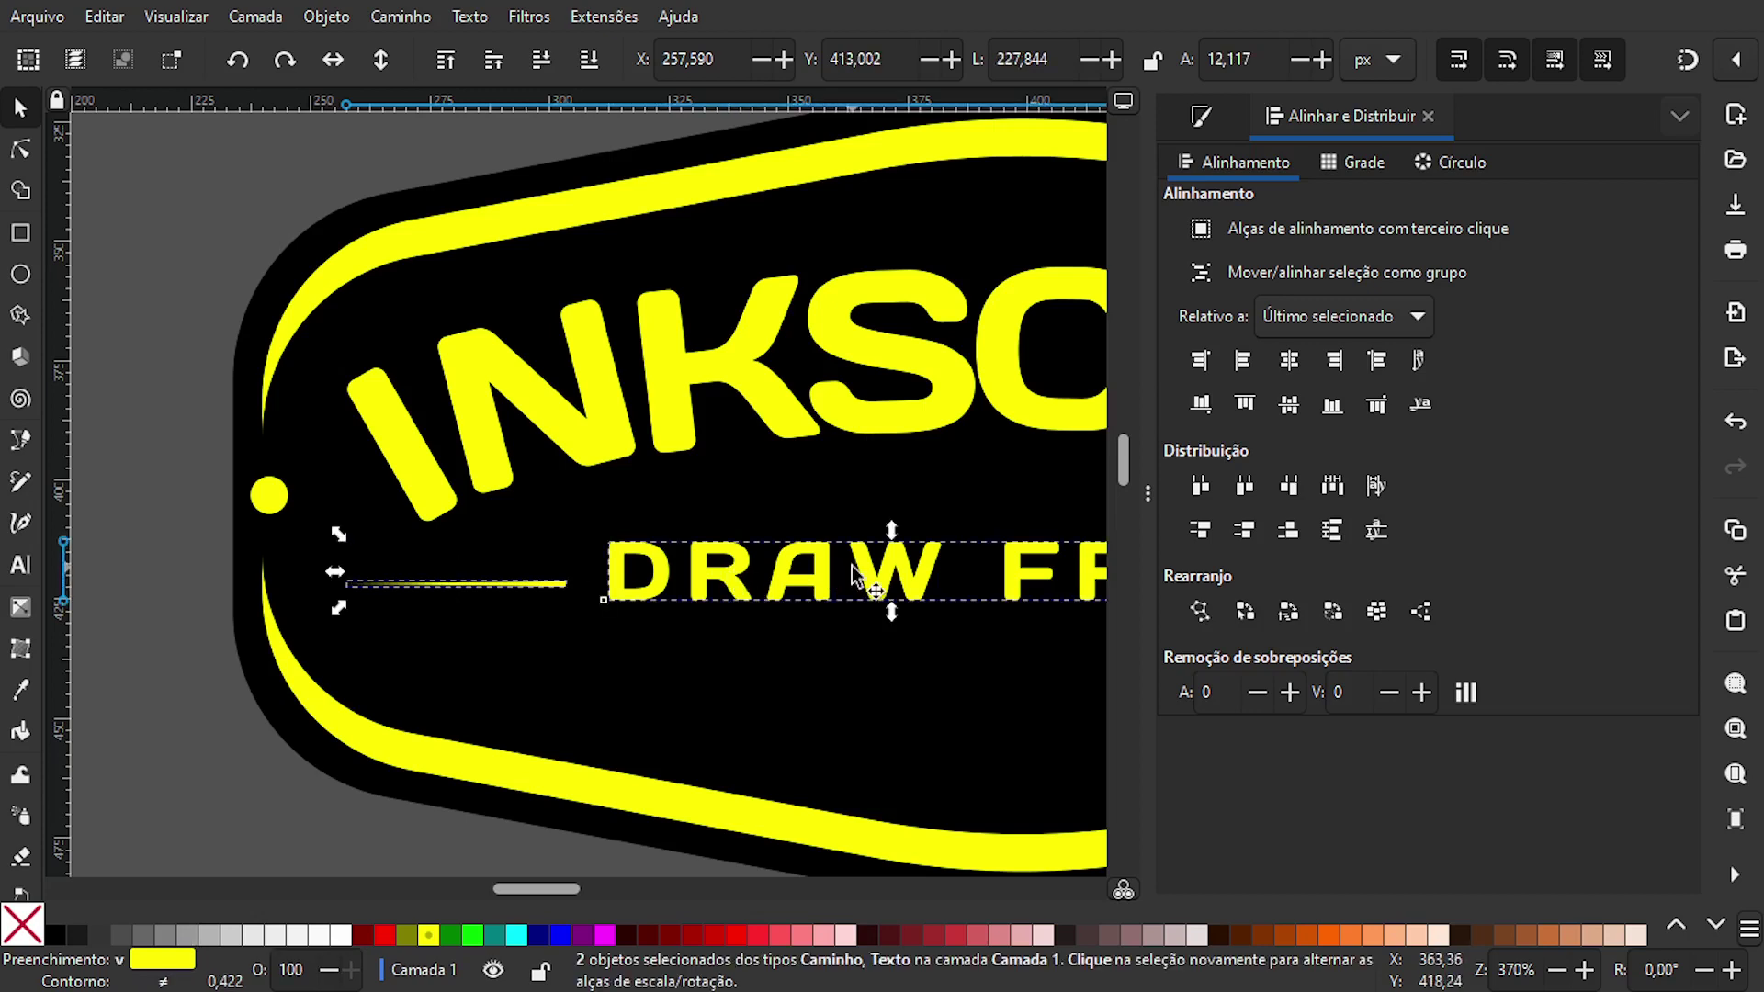
pyautogui.click(1287, 415)
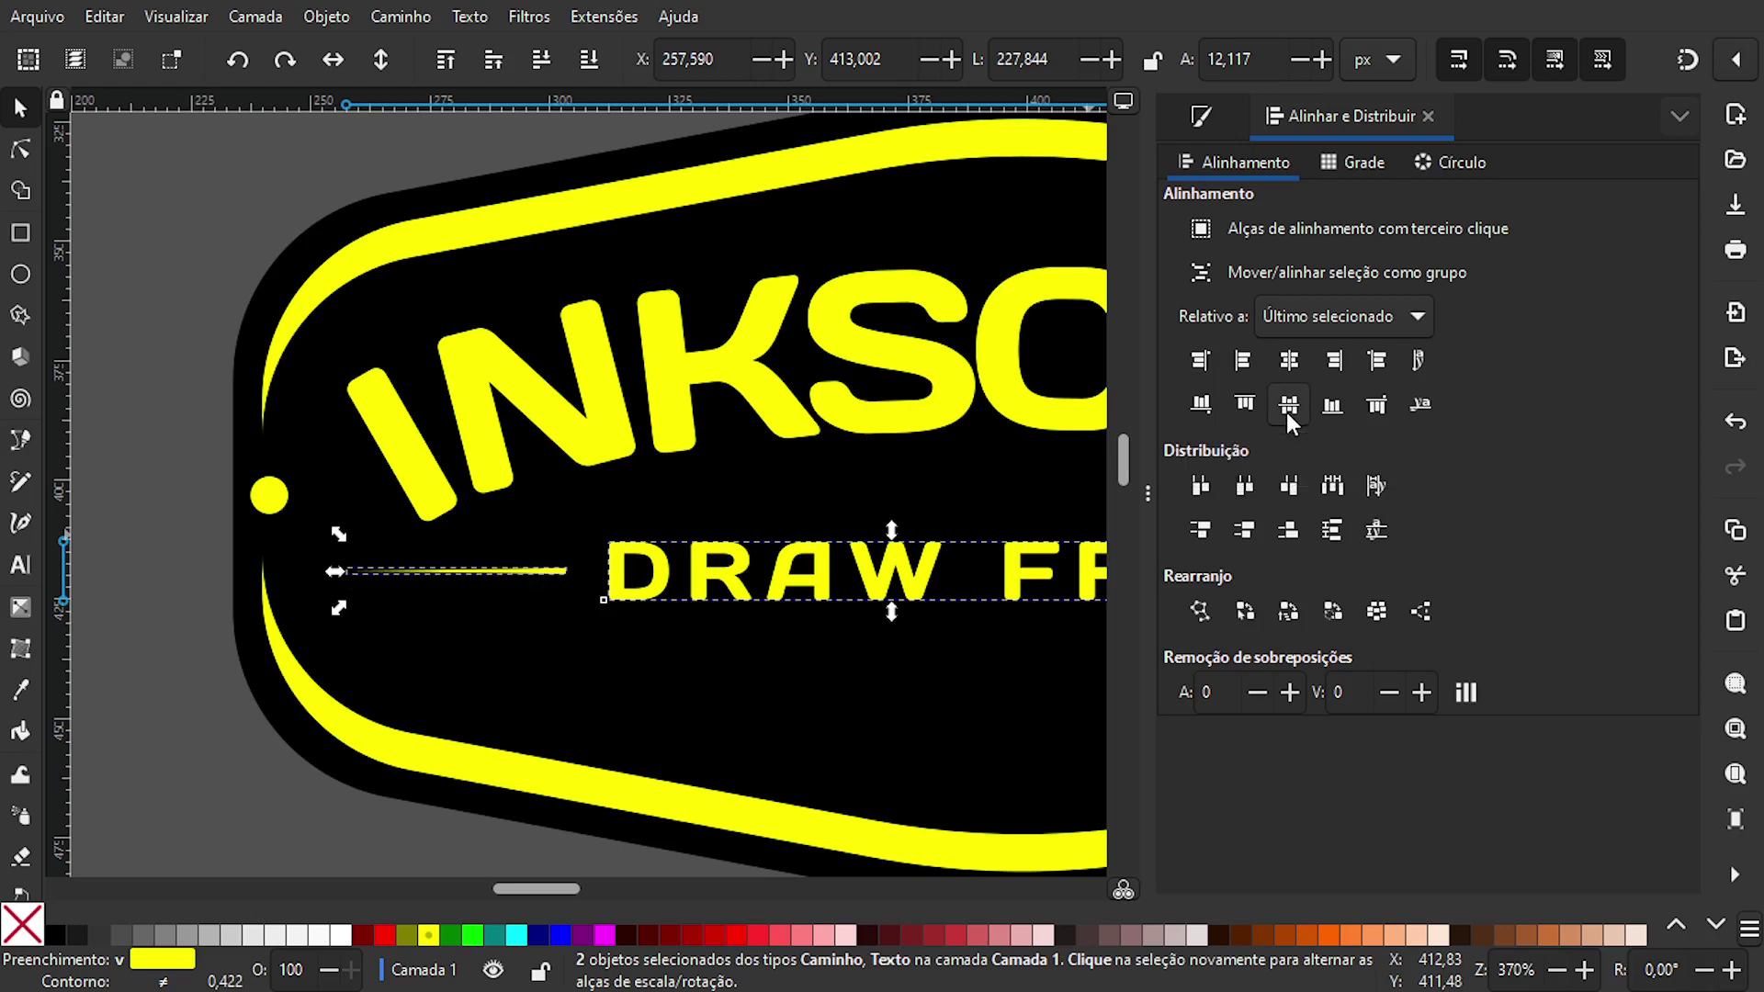
pyautogui.click(135, 546)
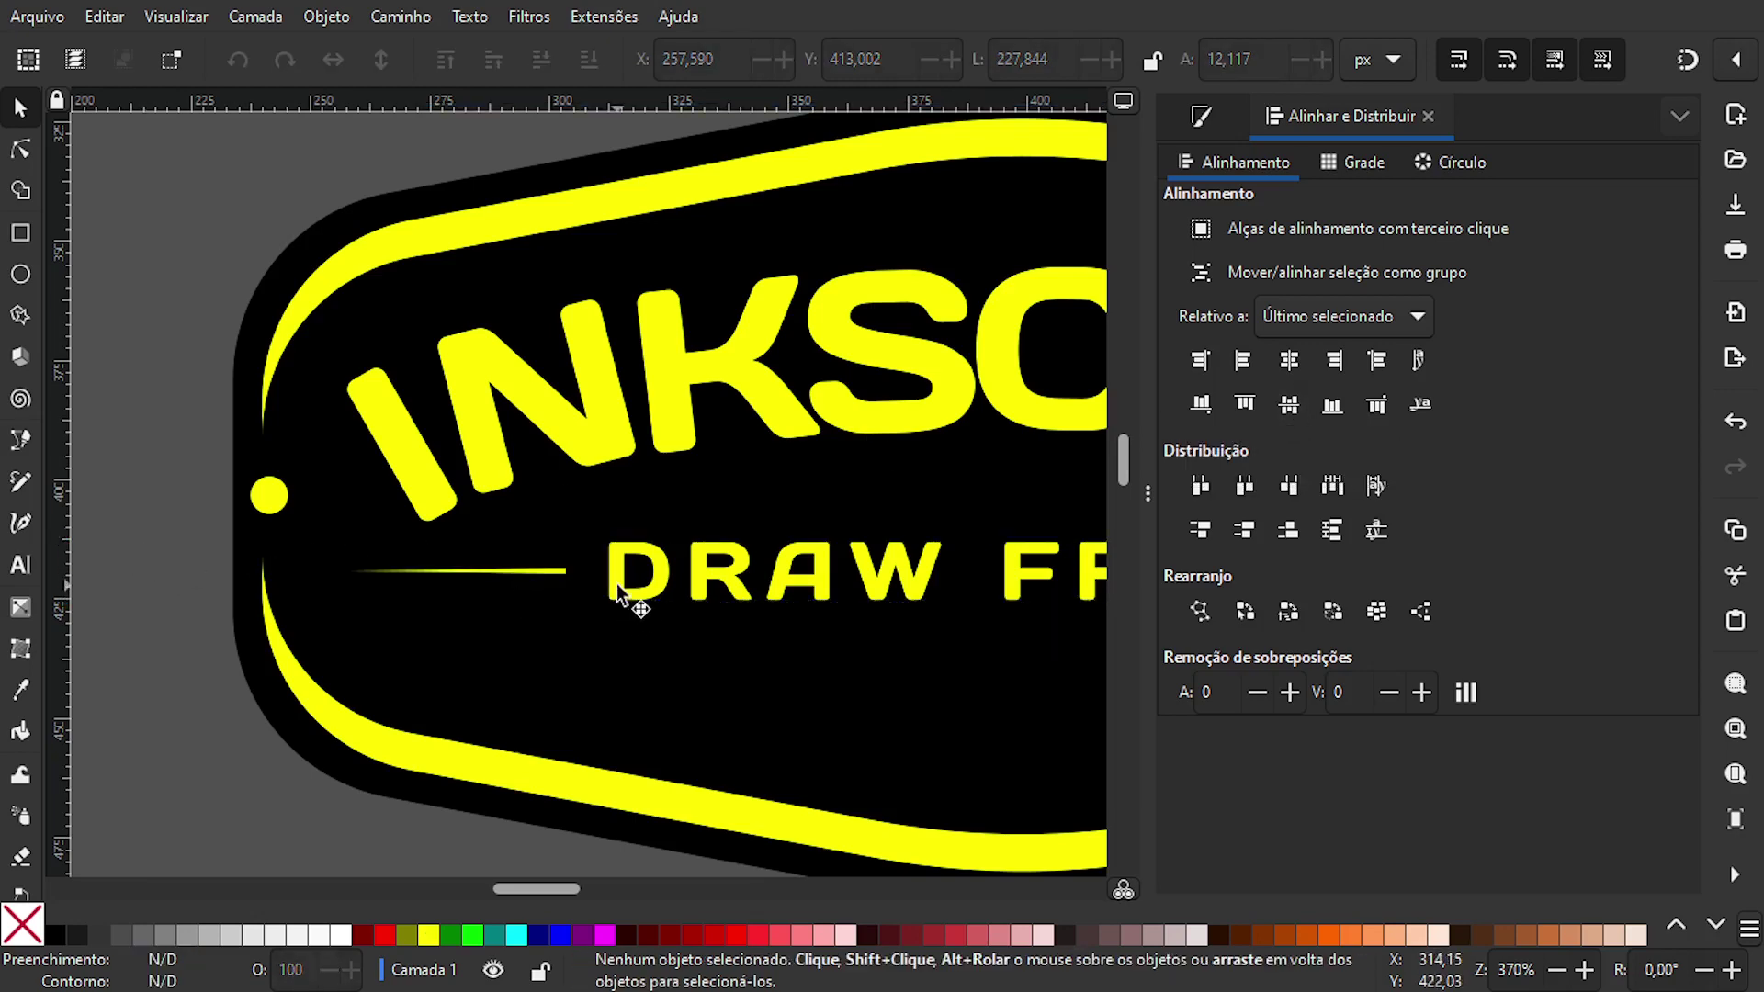
pyautogui.hscroll(3, 628, 596)
pyautogui.scroll(-2, 628, 596)
pyautogui.hscroll(1, 728, 618)
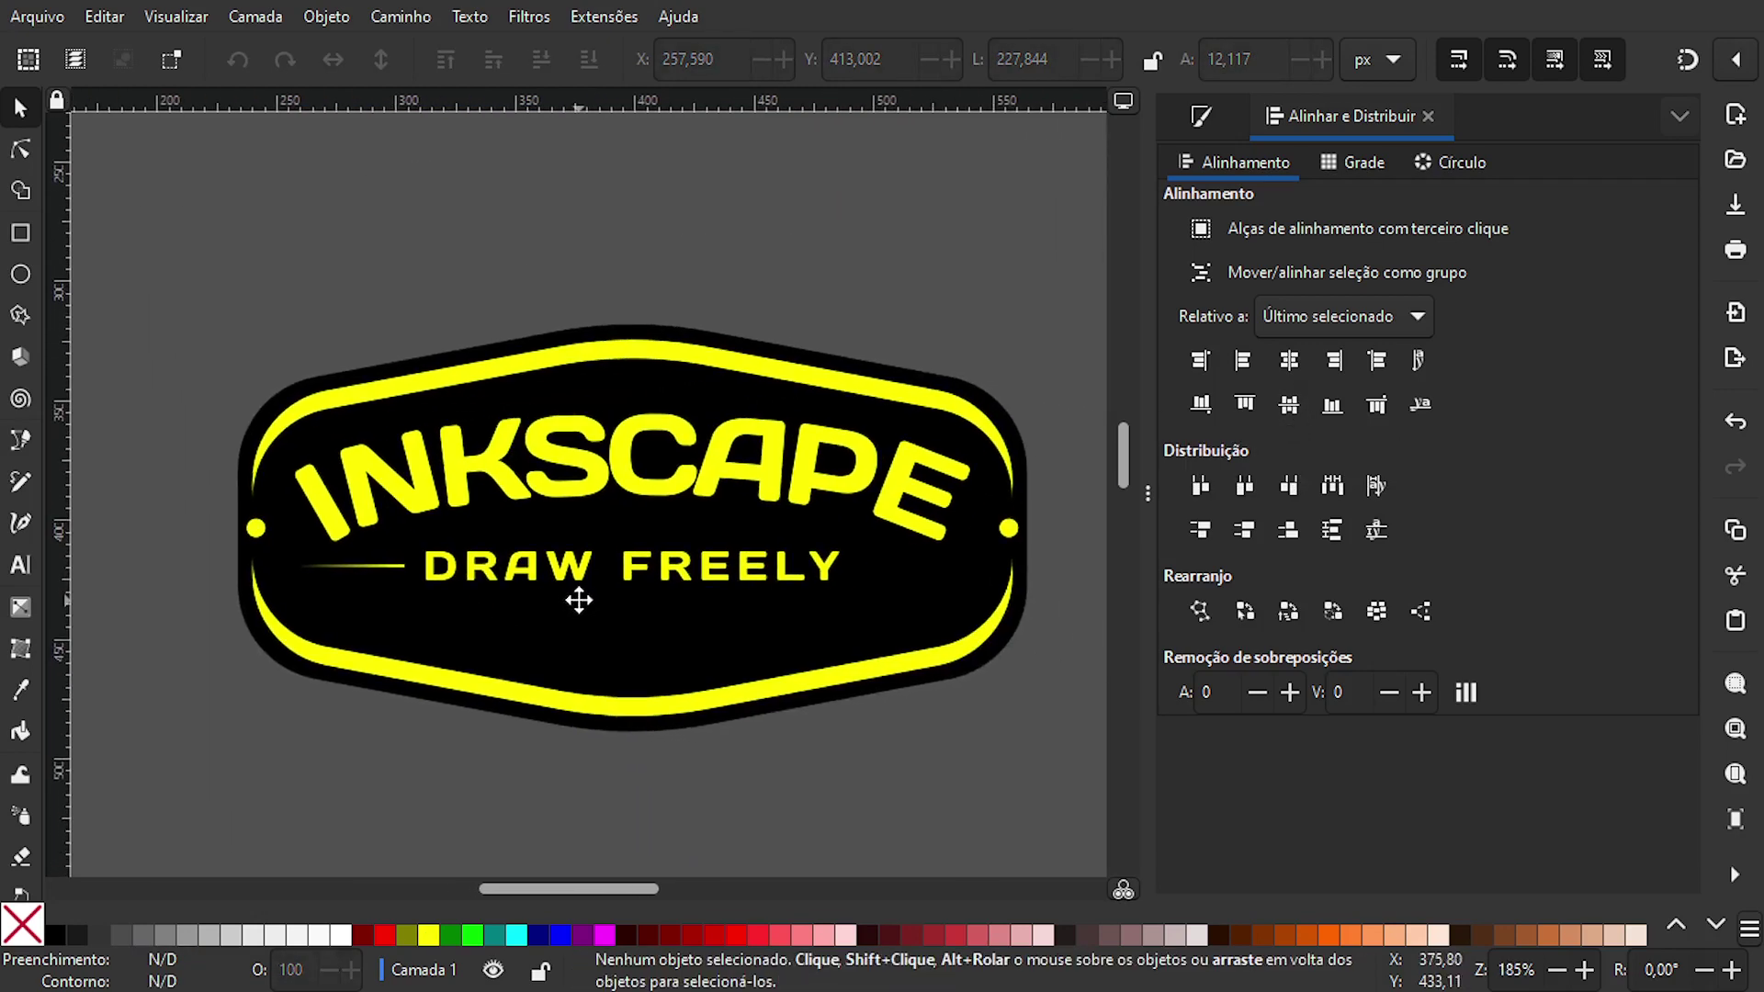
# - Duplicate the spike, flip the copy horizontally and align it to the right edge of the INKSCAPE lettering
pyautogui.click(382, 568)
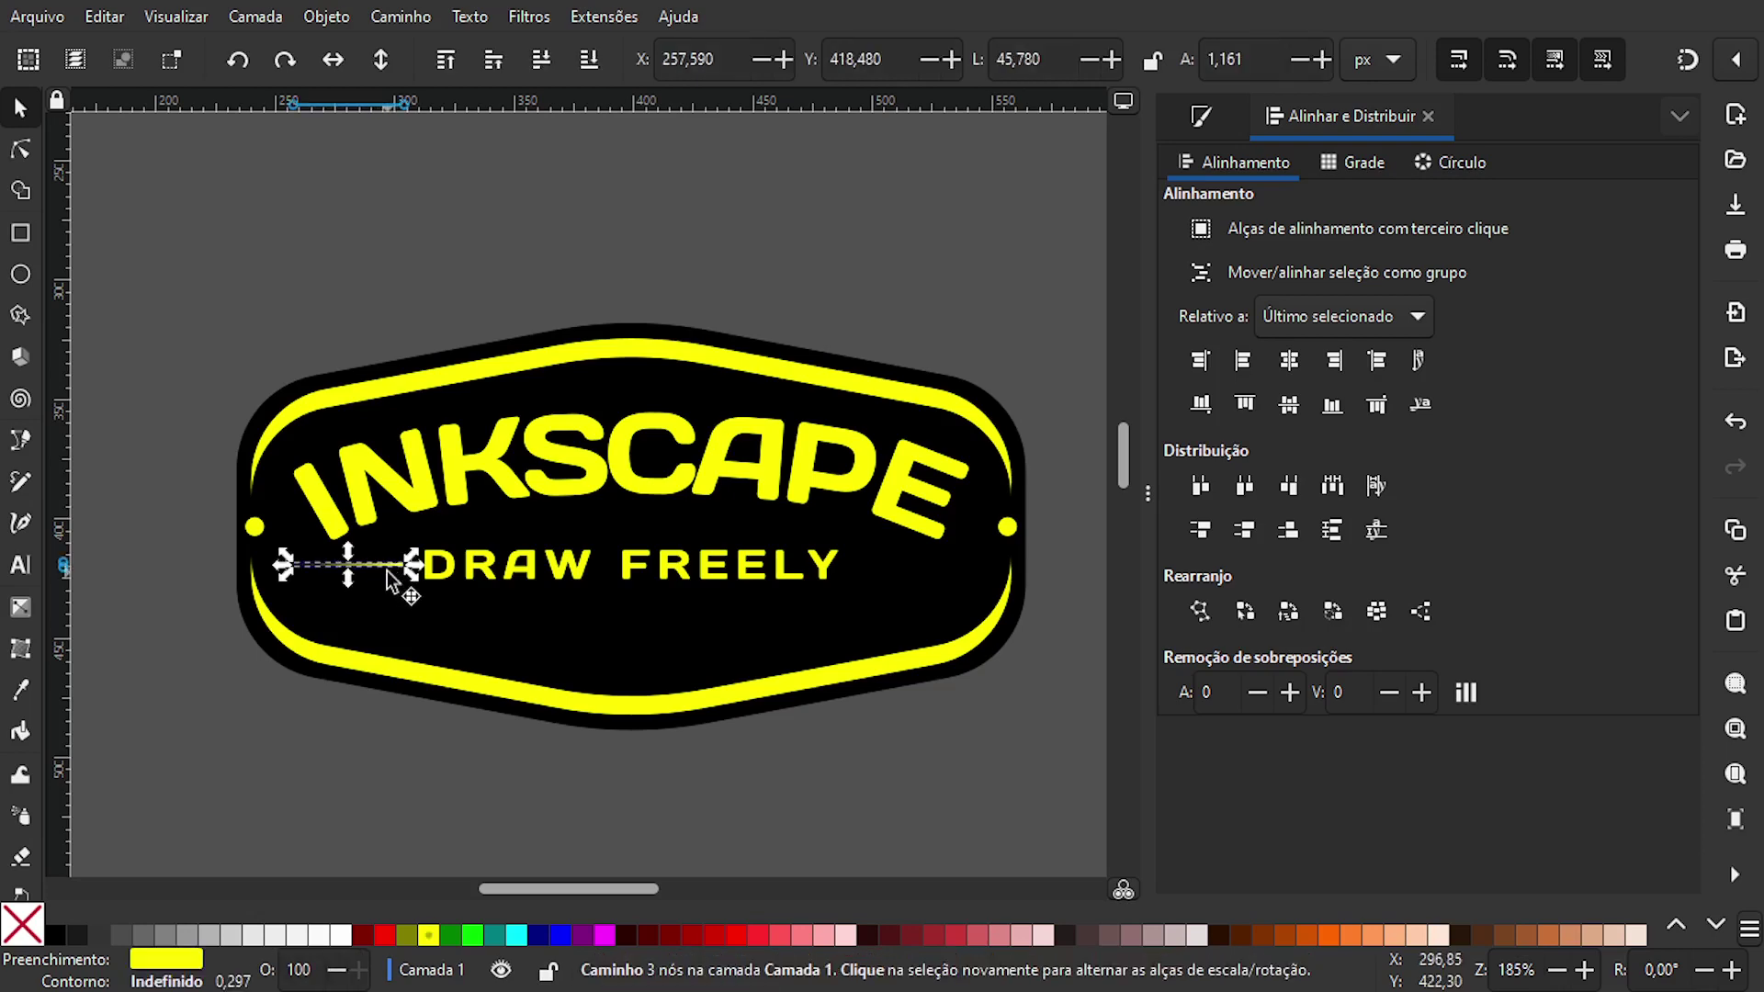
pyautogui.scroll(3, 384, 566)
pyautogui.scroll(-2, 383, 557)
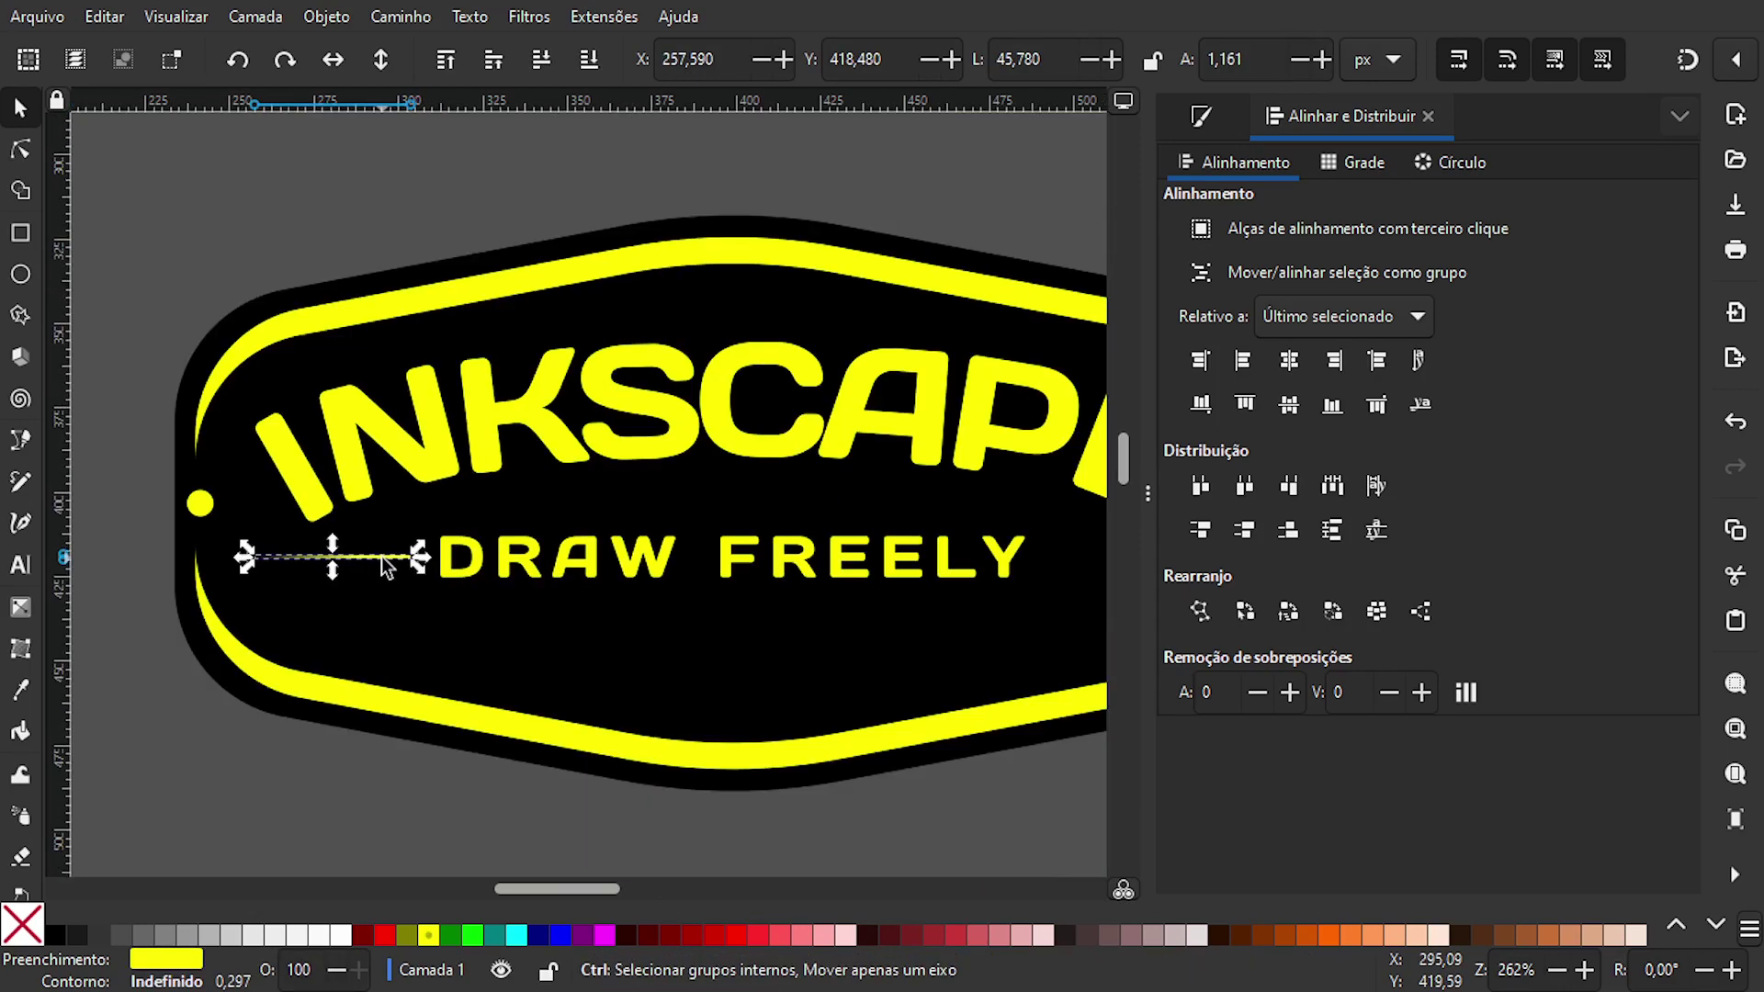
pyautogui.click(340, 65)
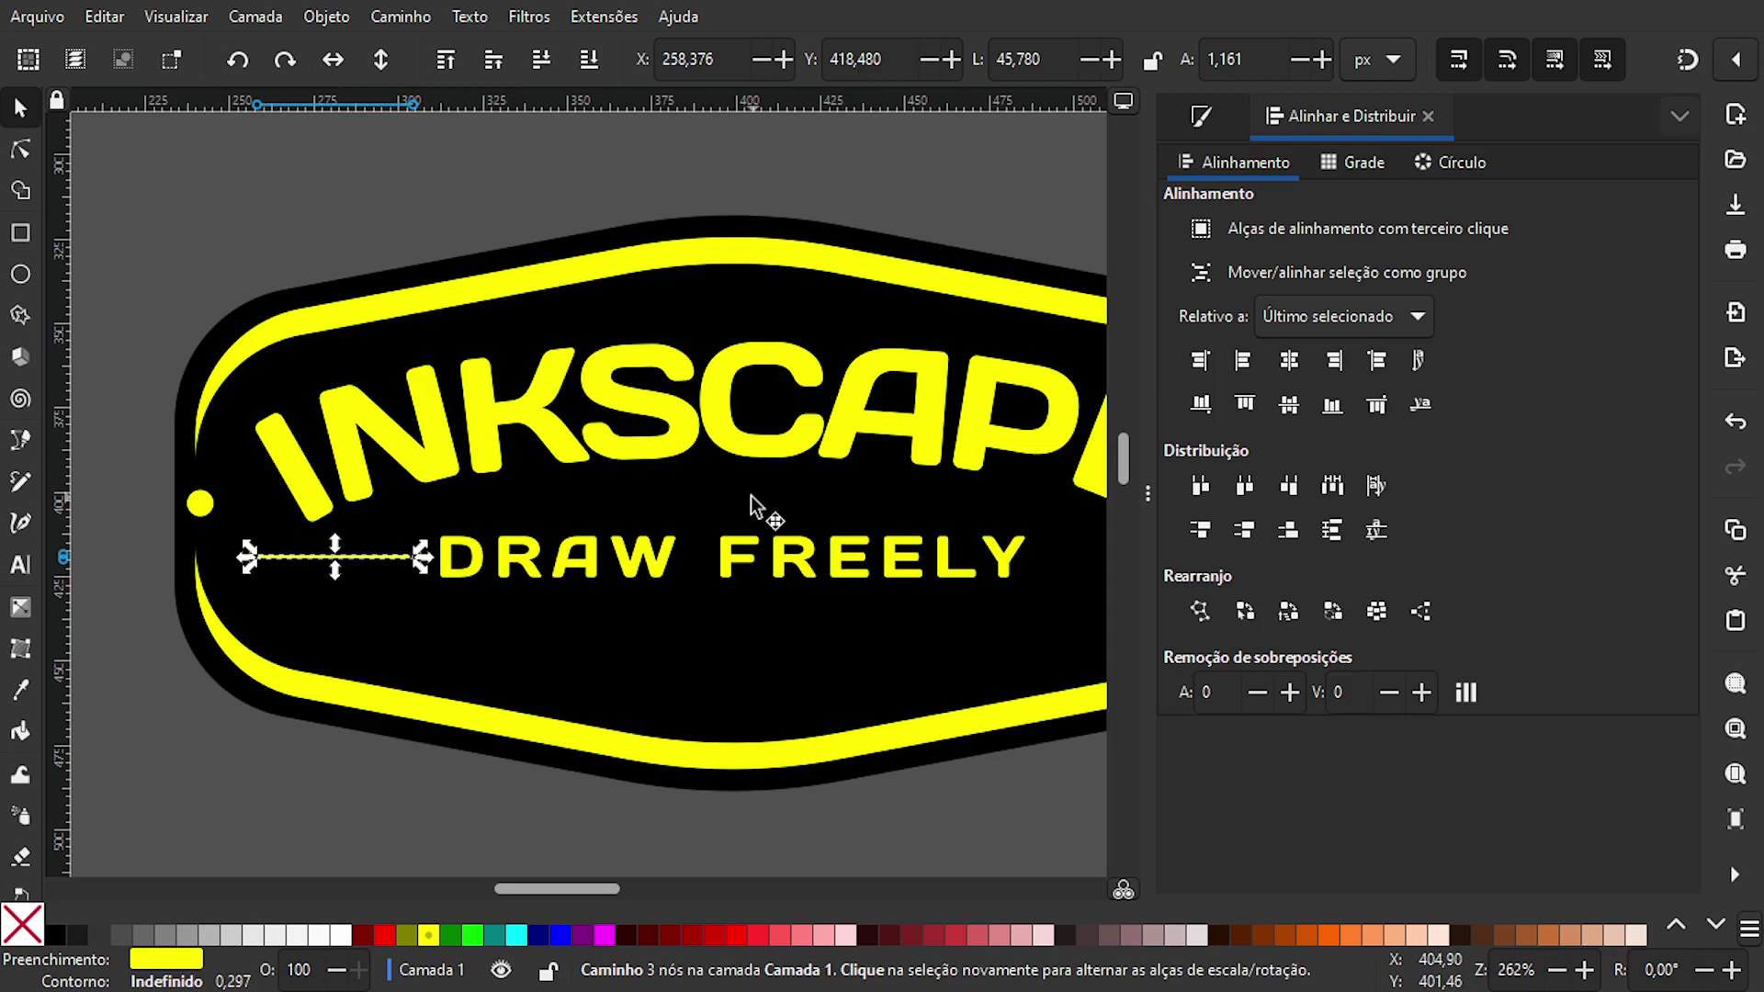
pyautogui.hscroll(4, 758, 508)
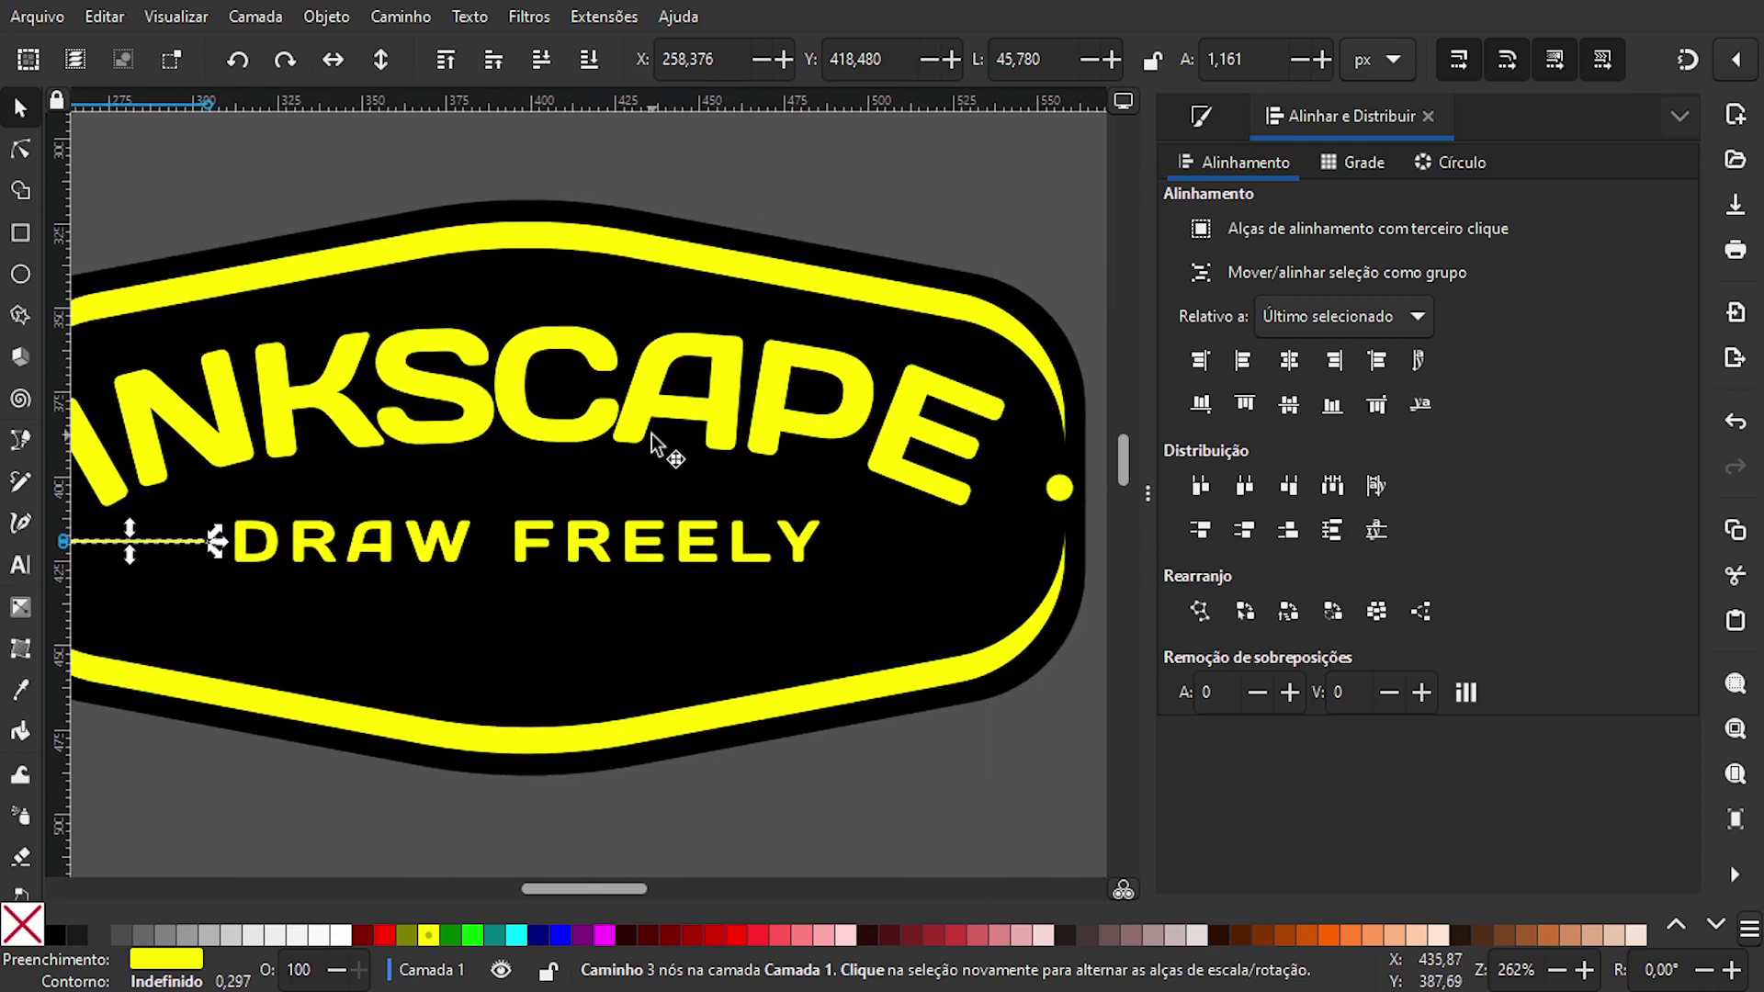
pyautogui.keyDown('shift'); pyautogui.click(911, 401); pyautogui.keyUp('shift')
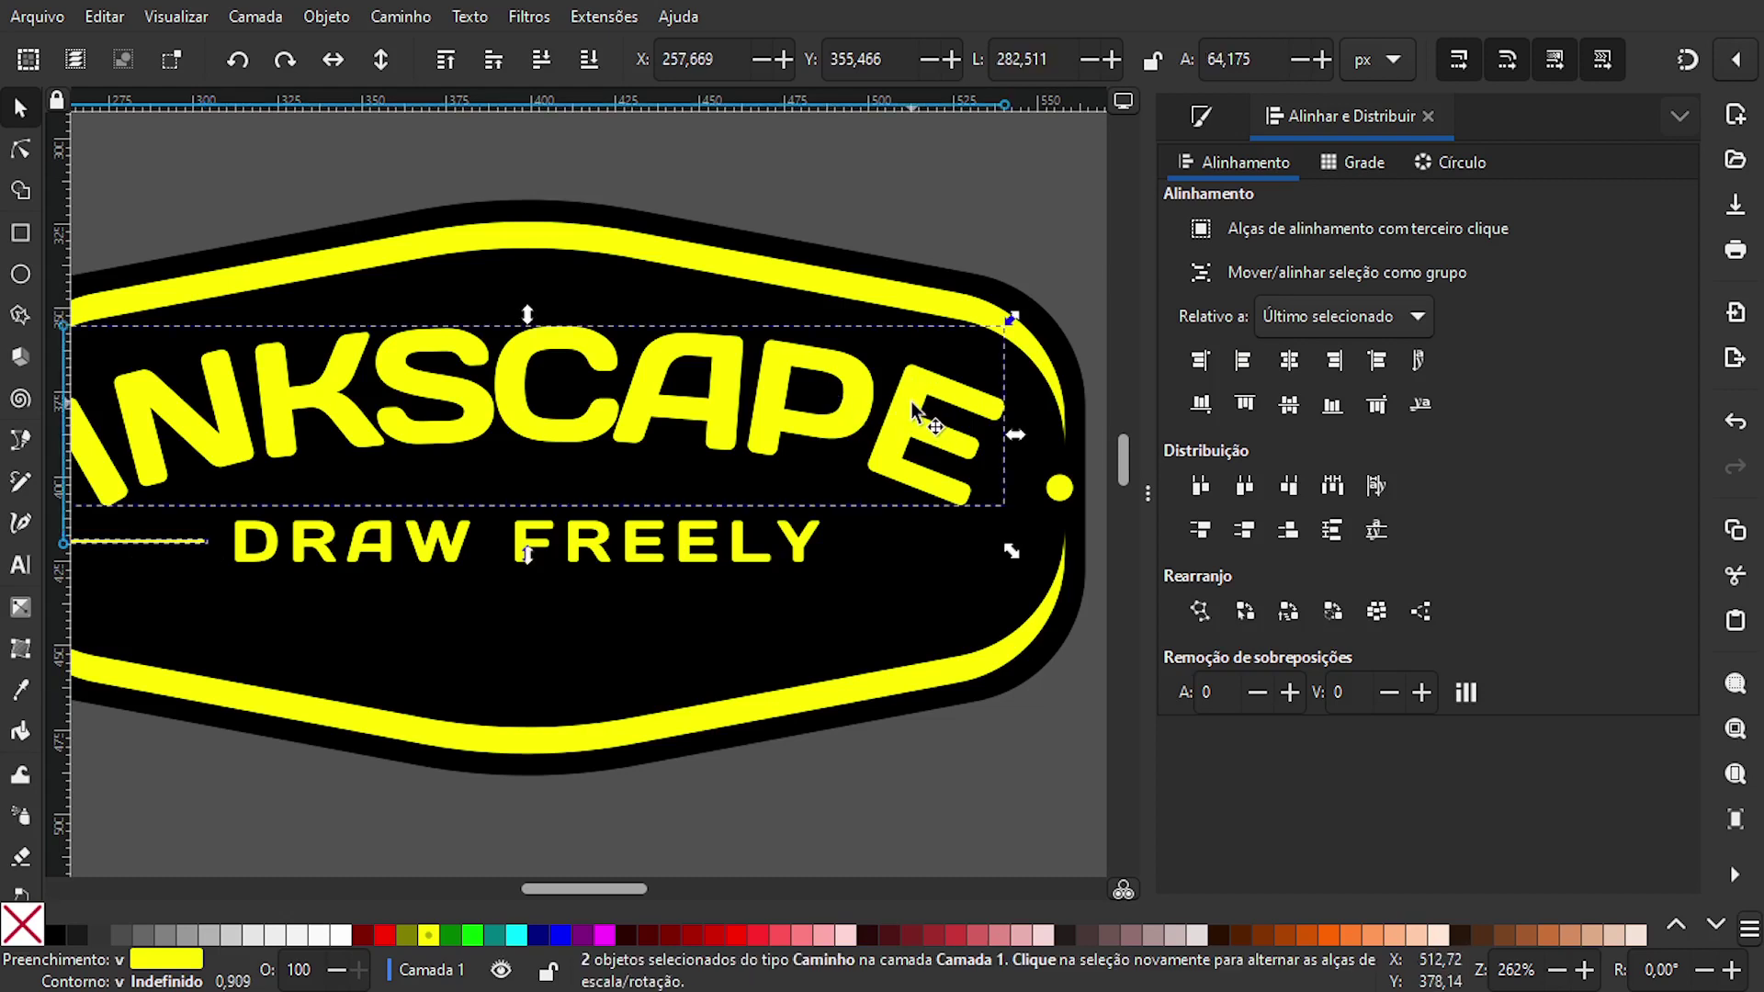
pyautogui.click(1343, 356)
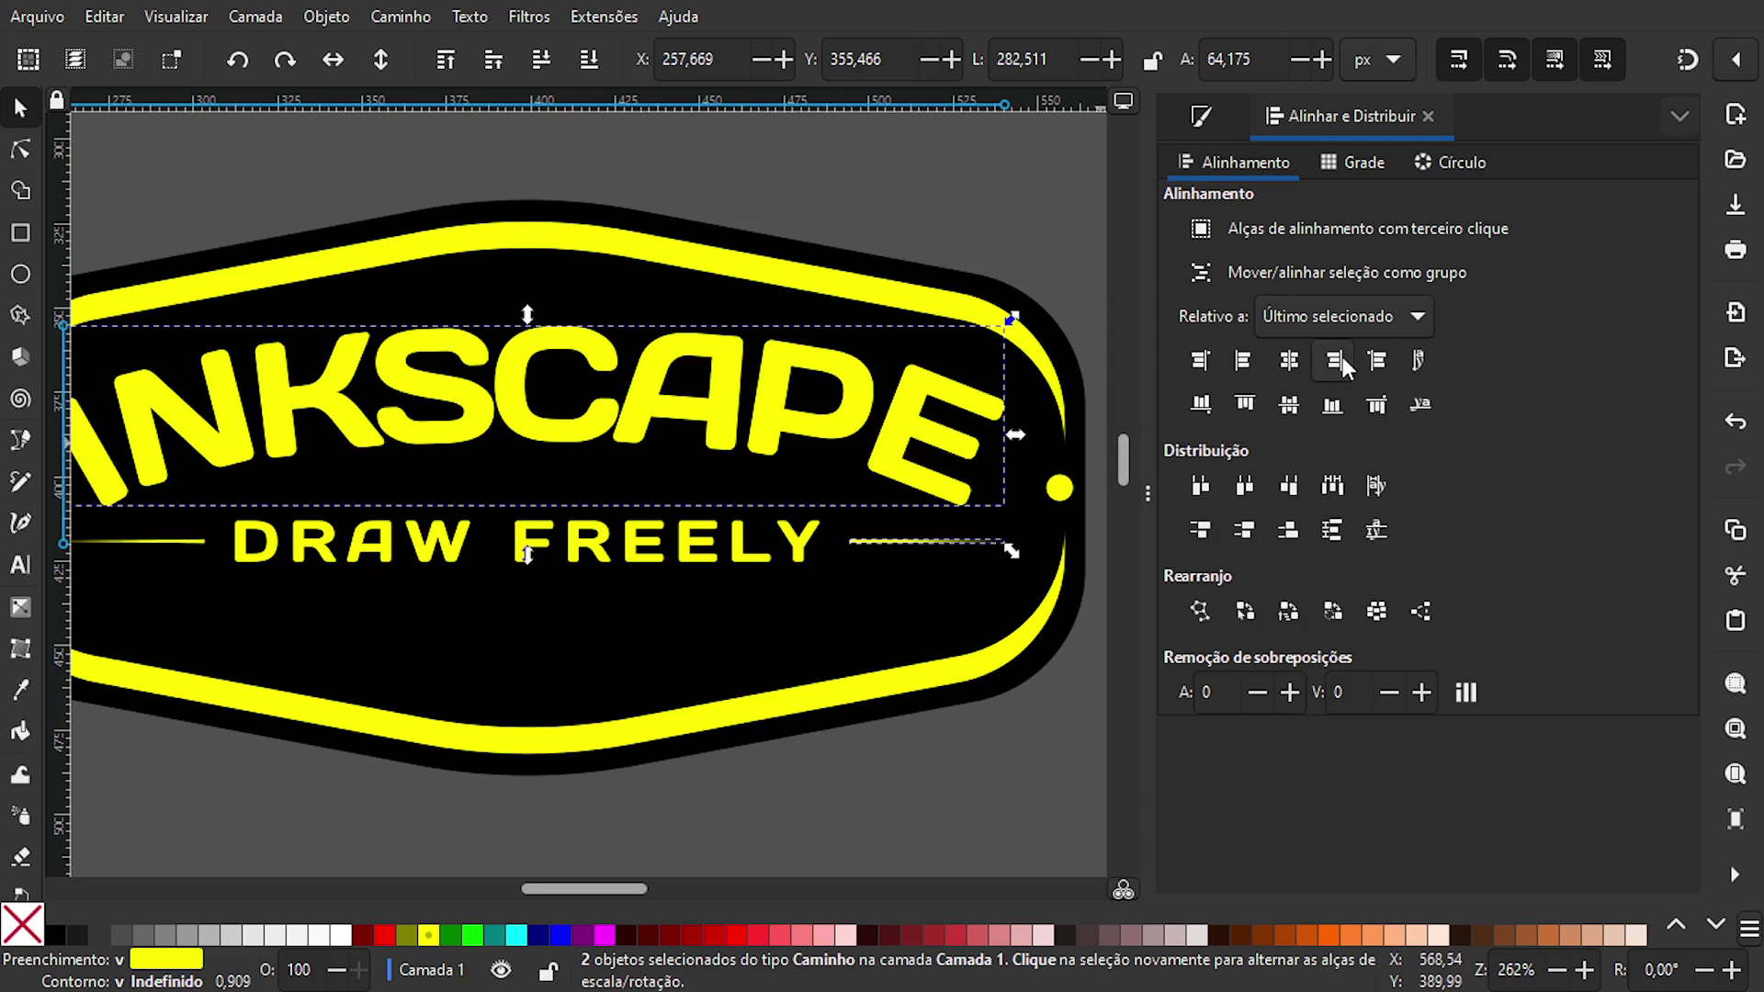
pyautogui.click(1001, 233)
pyautogui.scroll(-1, 570, 604)
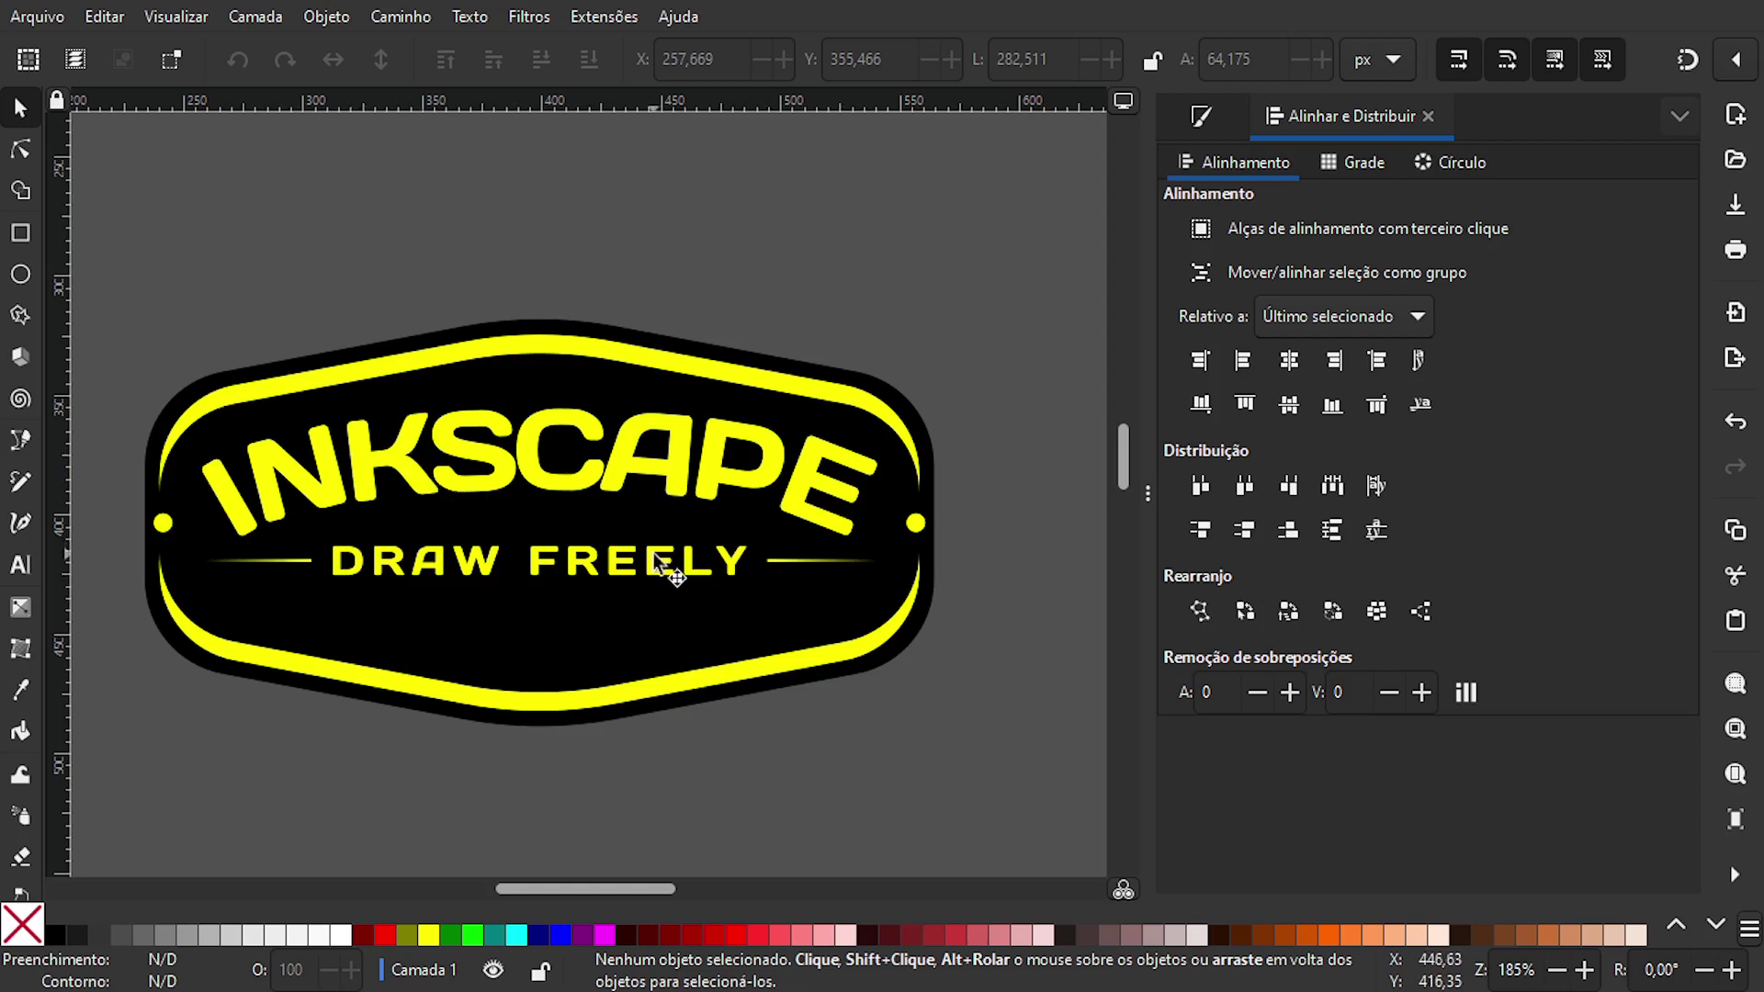
# - Group the two spikes and centre the group horizontally on the DRAW FREELY text
pyautogui.click(788, 562)
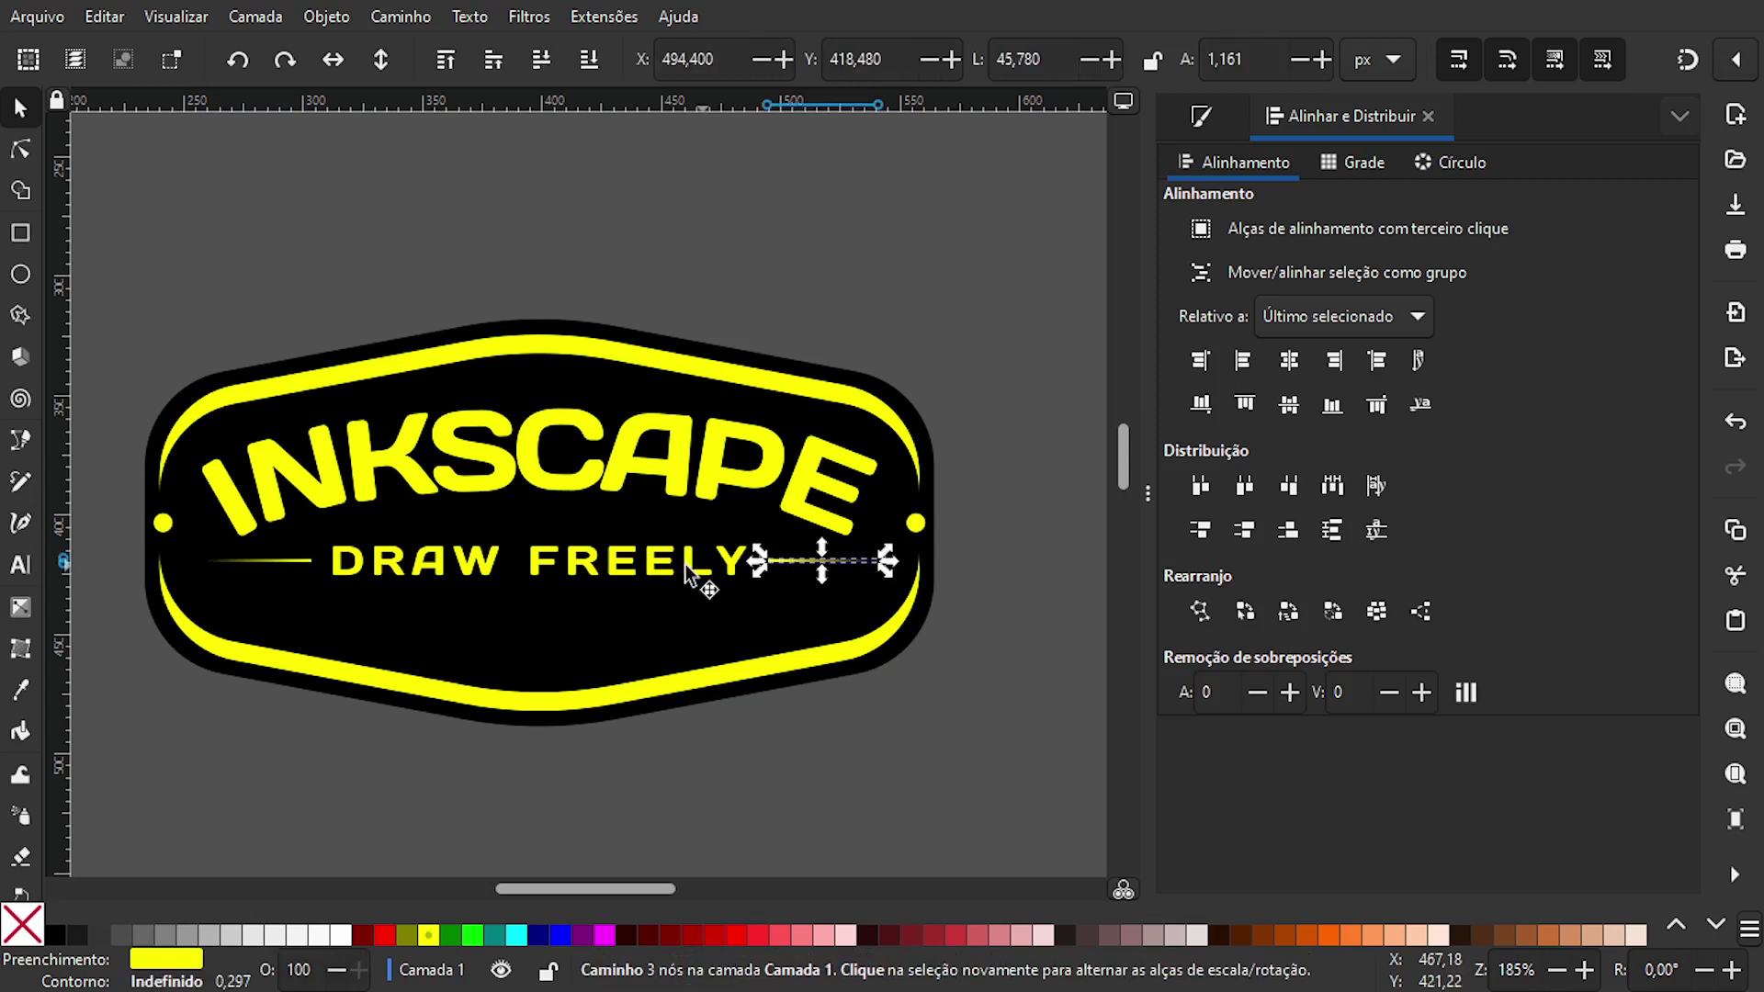
pyautogui.keyDown('shift'); pyautogui.click(286, 564); pyautogui.keyUp('shift')
pyautogui.press('ctrl')
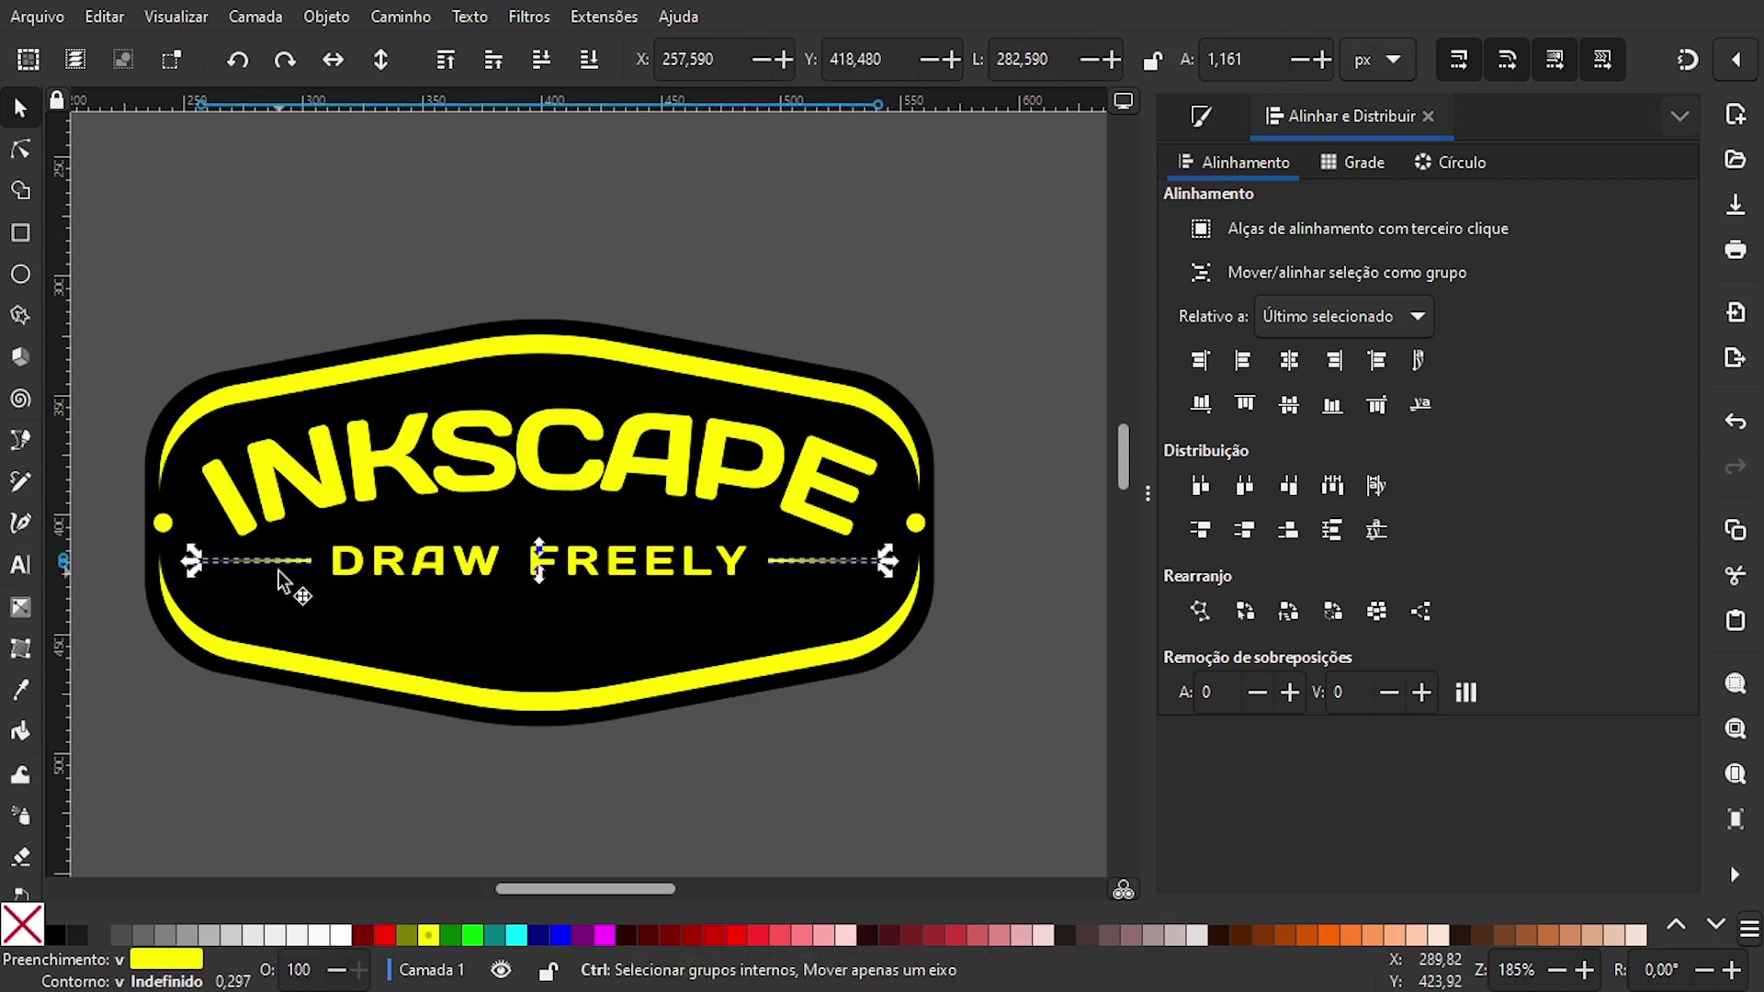
pyautogui.hotkey('ctrl', 'g')
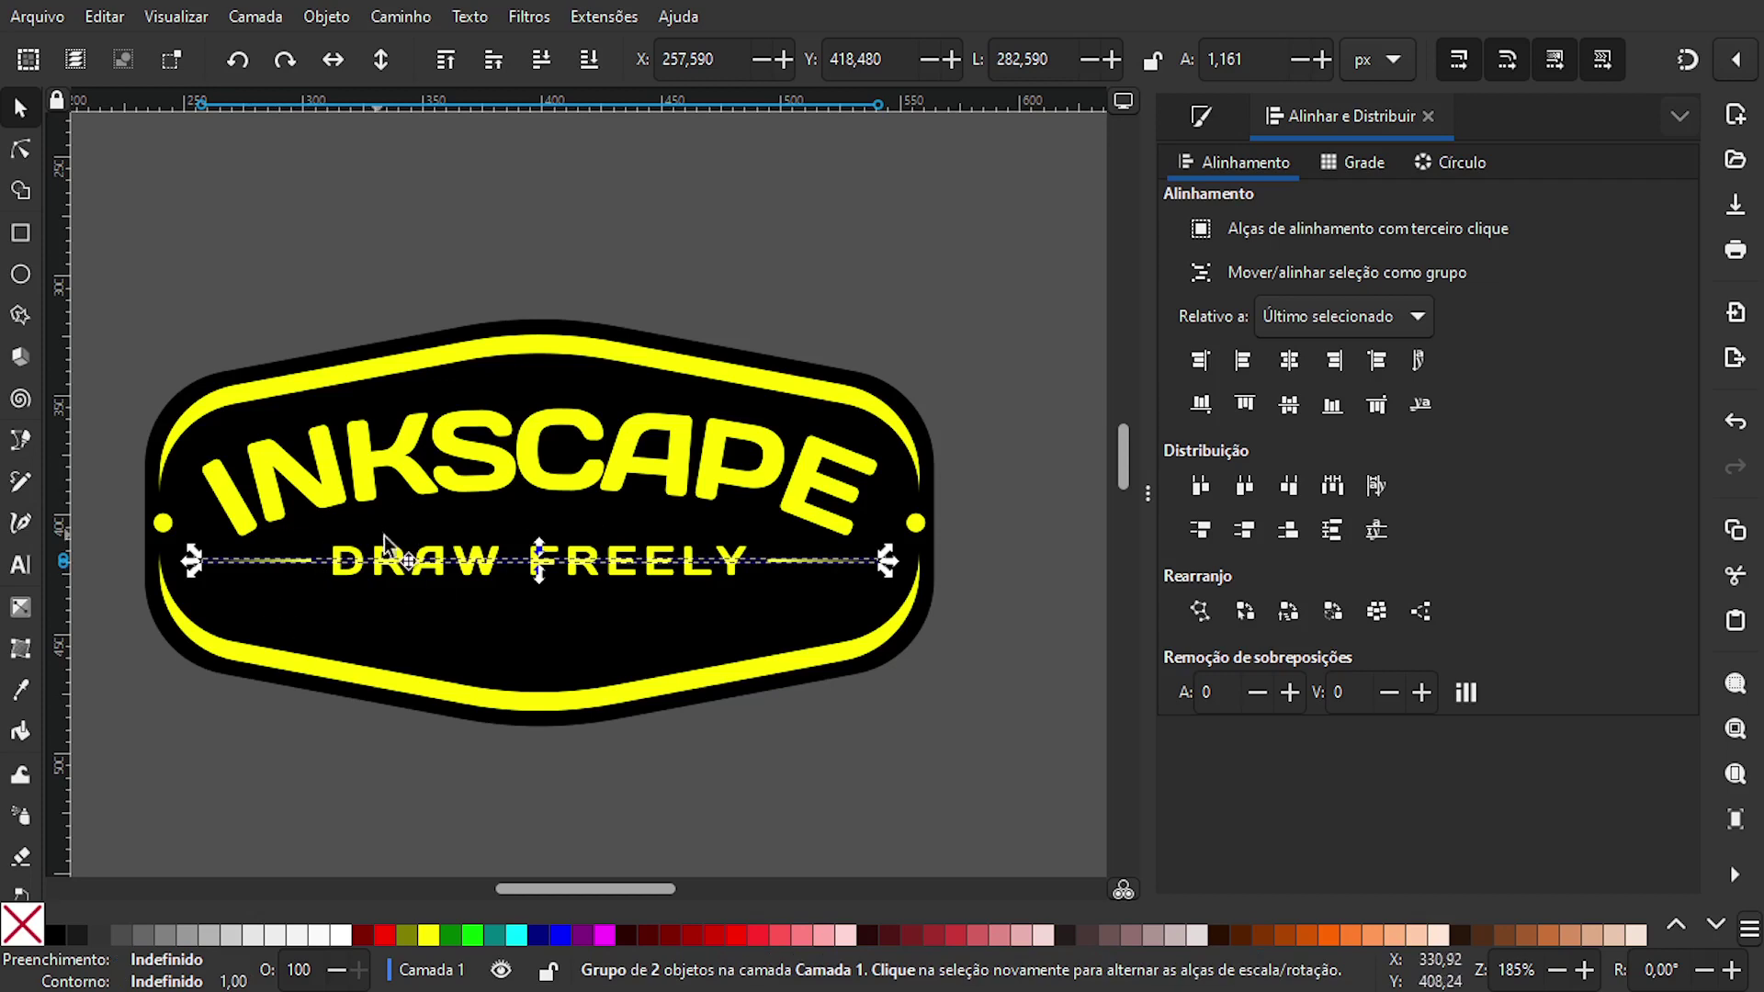
pyautogui.press('shift')
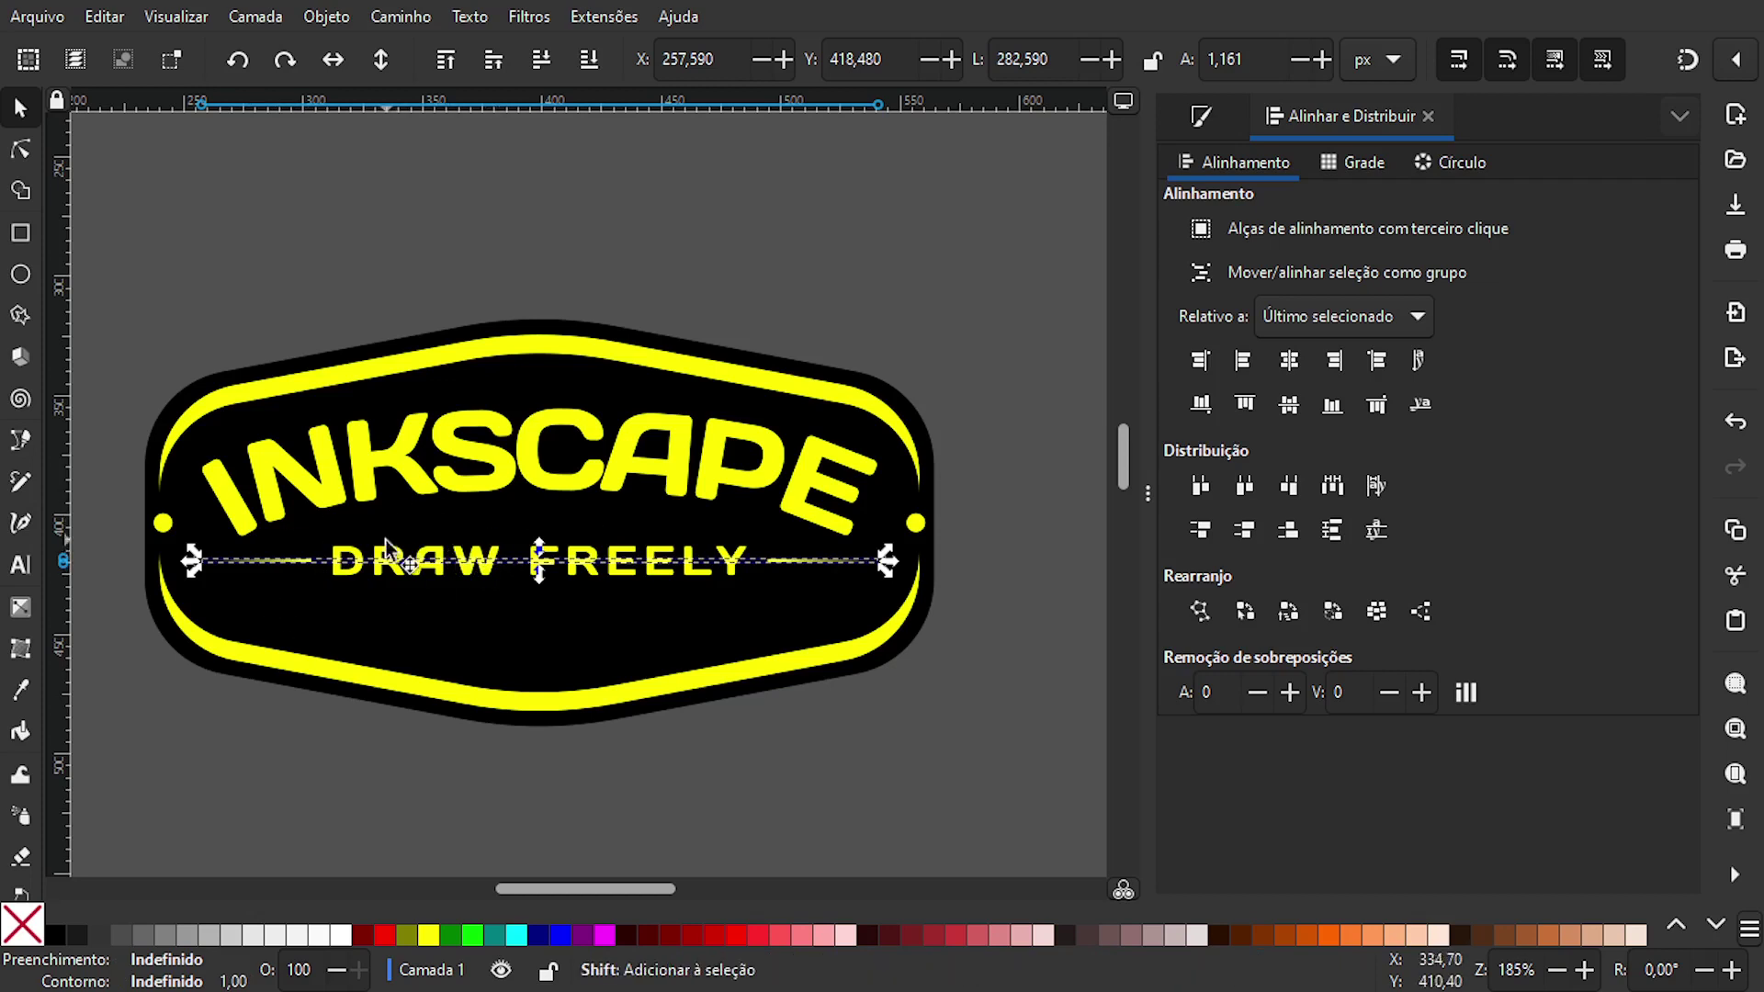
pyautogui.keyDown('shift'); pyautogui.click(430, 556); pyautogui.keyUp('shift')
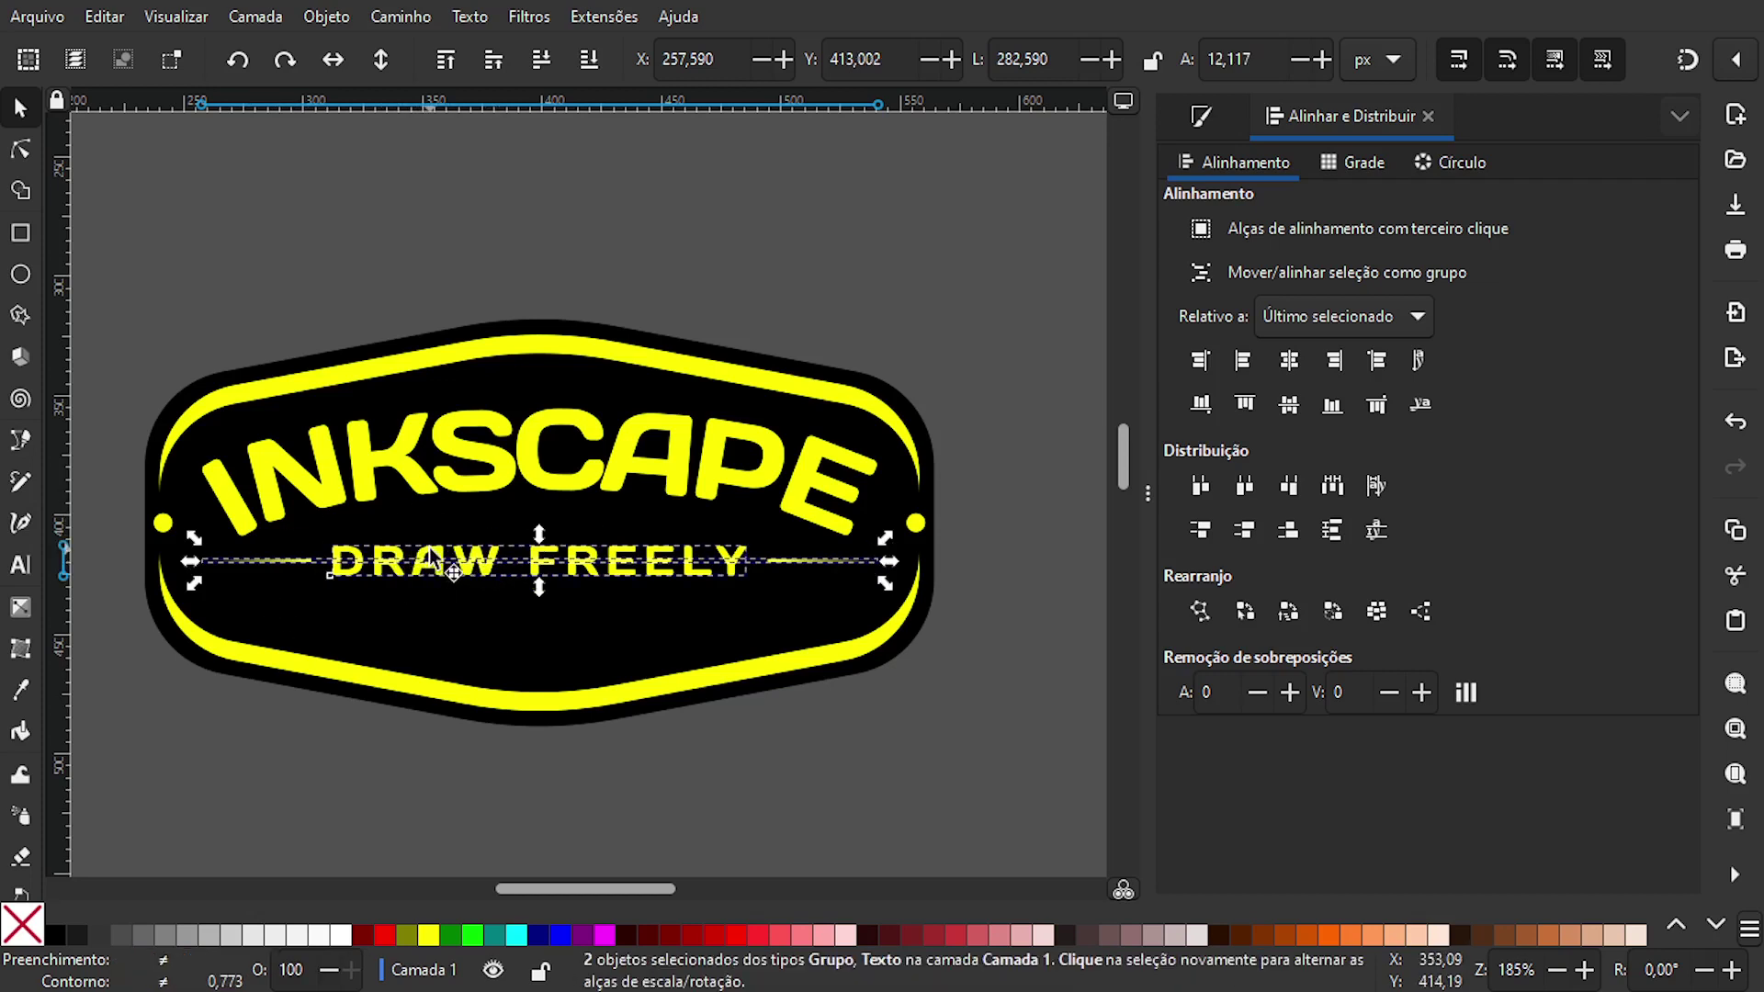
pyautogui.click(1283, 361)
pyautogui.click(1009, 617)
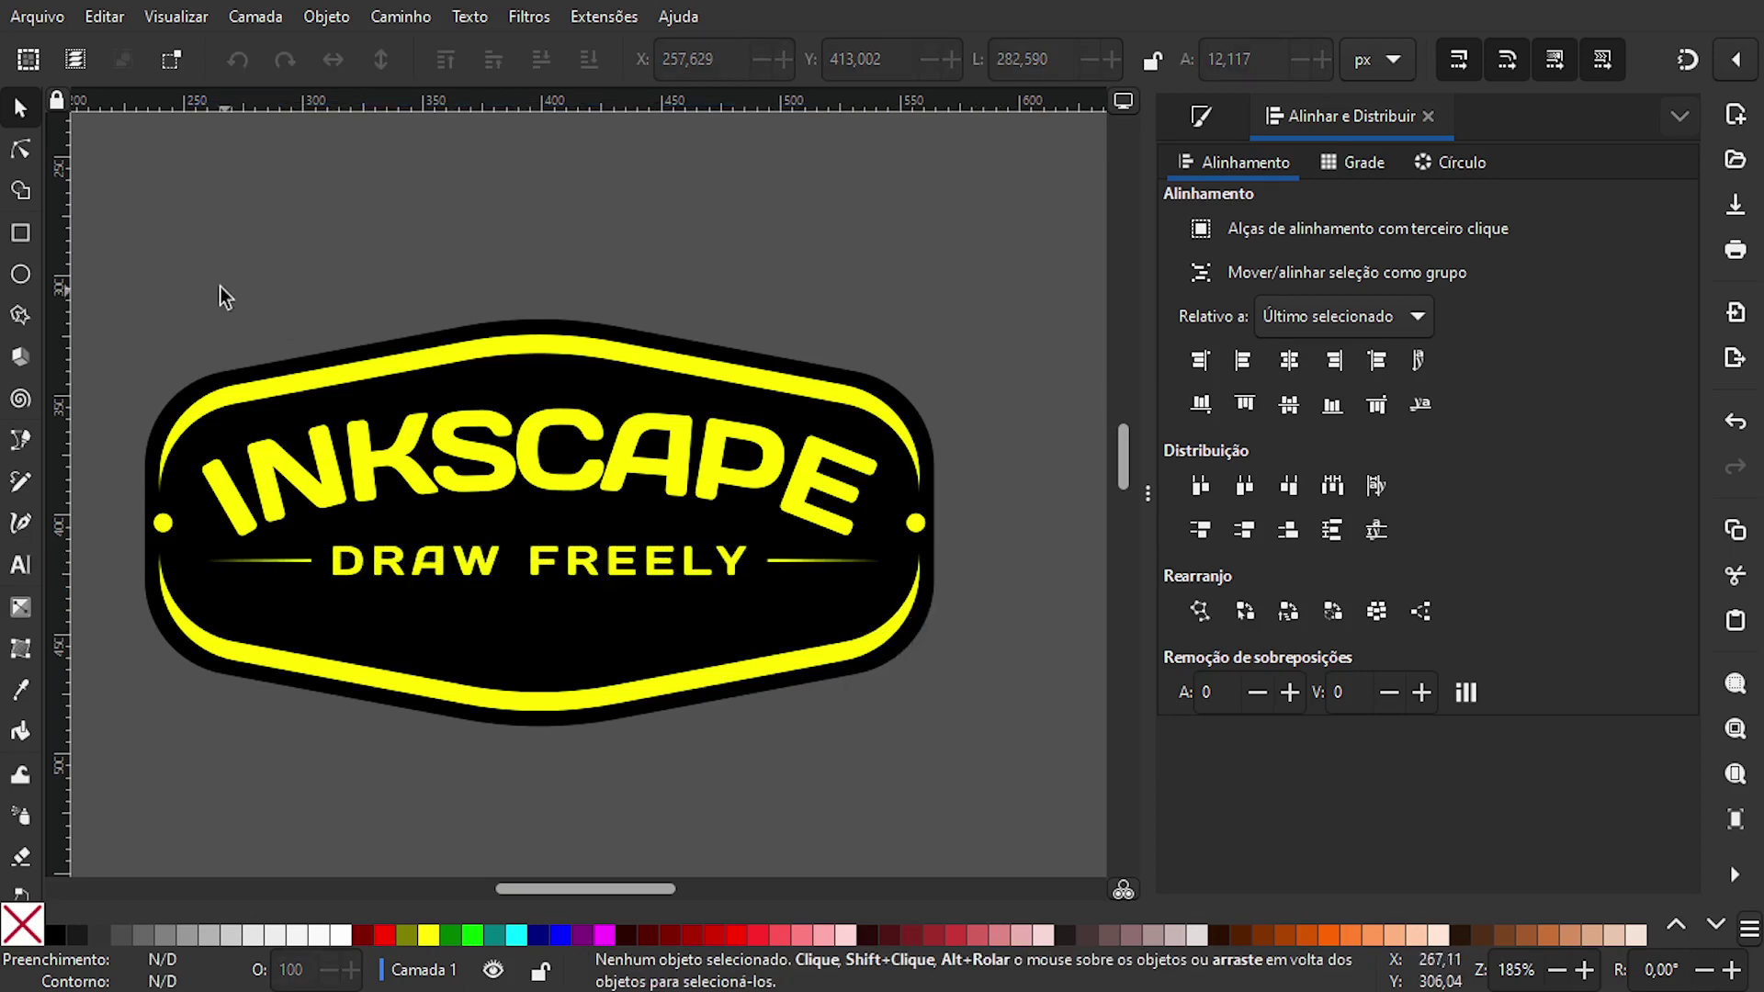
# - Move the INKSCAPE lettering, DRAW FREELY text and spikes down together and enlarge them to about 294 px wide
pyautogui.moveTo(182, 283)
pyautogui.mouseDown()
pyautogui.moveTo(336, 459)
pyautogui.moveTo(896, 646)
pyautogui.mouseUp()
pyautogui.moveTo(735, 472); pyautogui.dragTo(732, 485)
pyautogui.moveTo(892, 520); pyautogui.dragTo(905, 529)
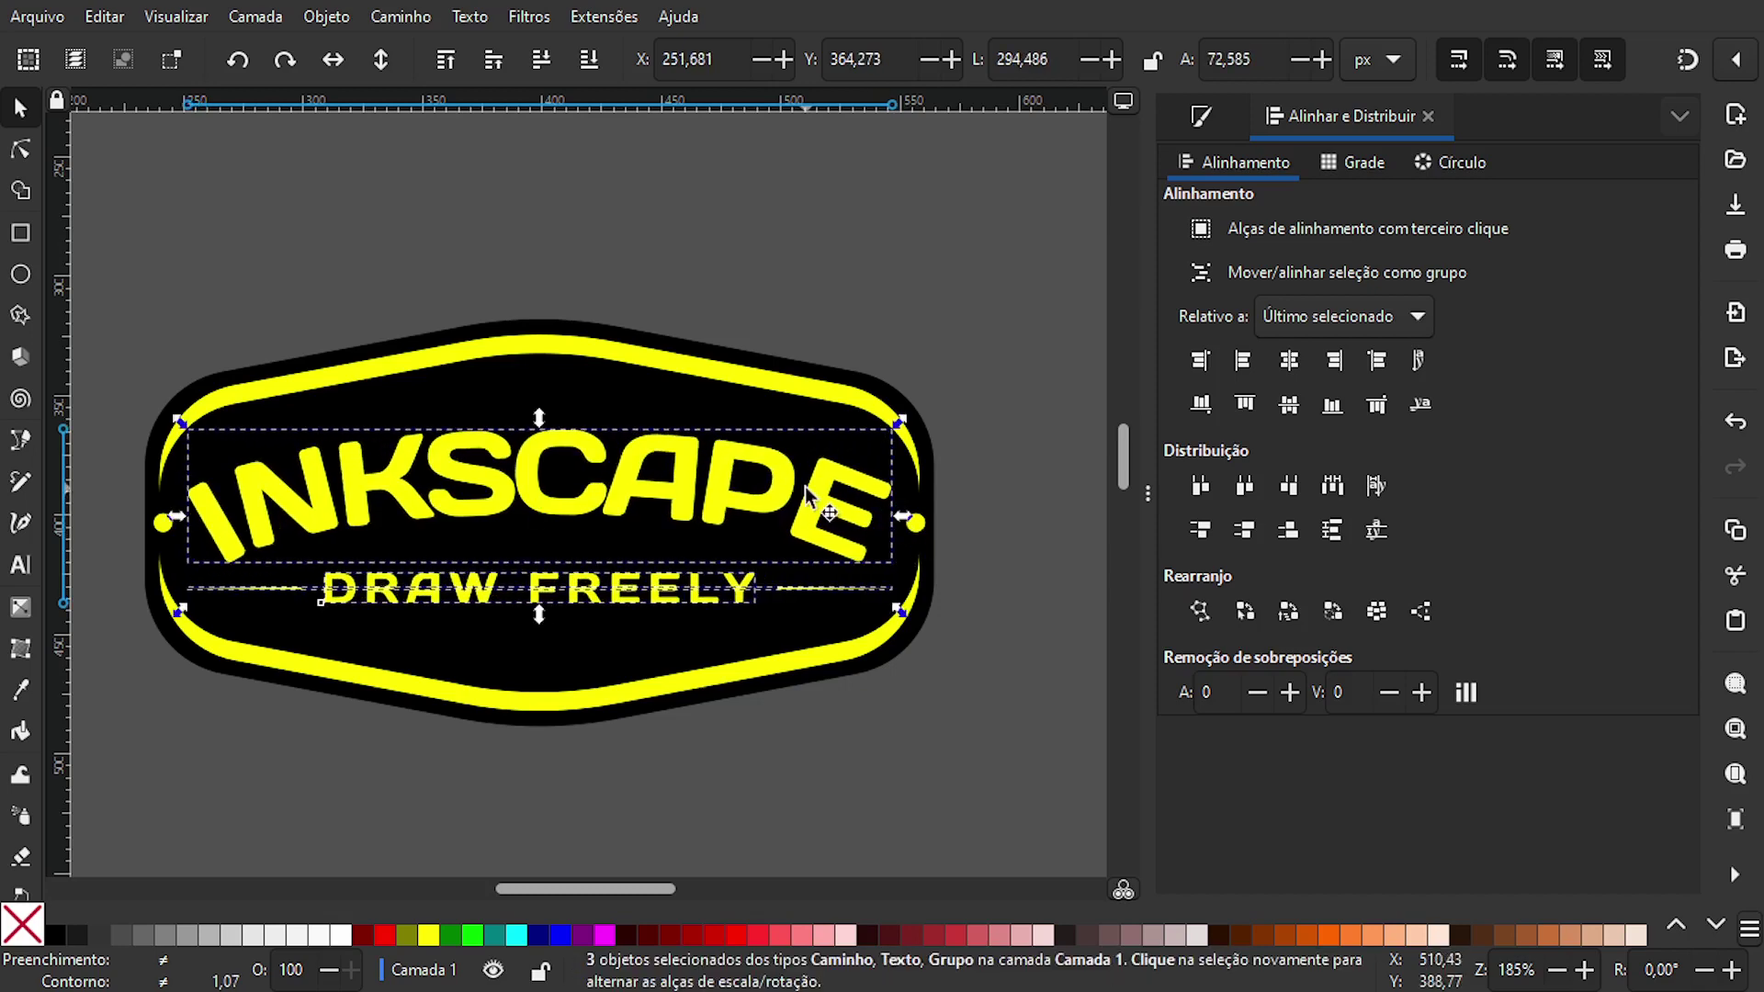
# - Lower the INKSCAPE lettering closer to DRAW FREELY, then scale lettering, tagline and spikes together to about 289 px by 66 px
pyautogui.click(880, 278)
pyautogui.moveTo(658, 478); pyautogui.dragTo(658, 492)
pyautogui.moveTo(158, 282)
pyautogui.mouseDown()
pyautogui.moveTo(280, 409)
pyautogui.moveTo(731, 641)
pyautogui.moveTo(916, 649)
pyautogui.mouseUp()
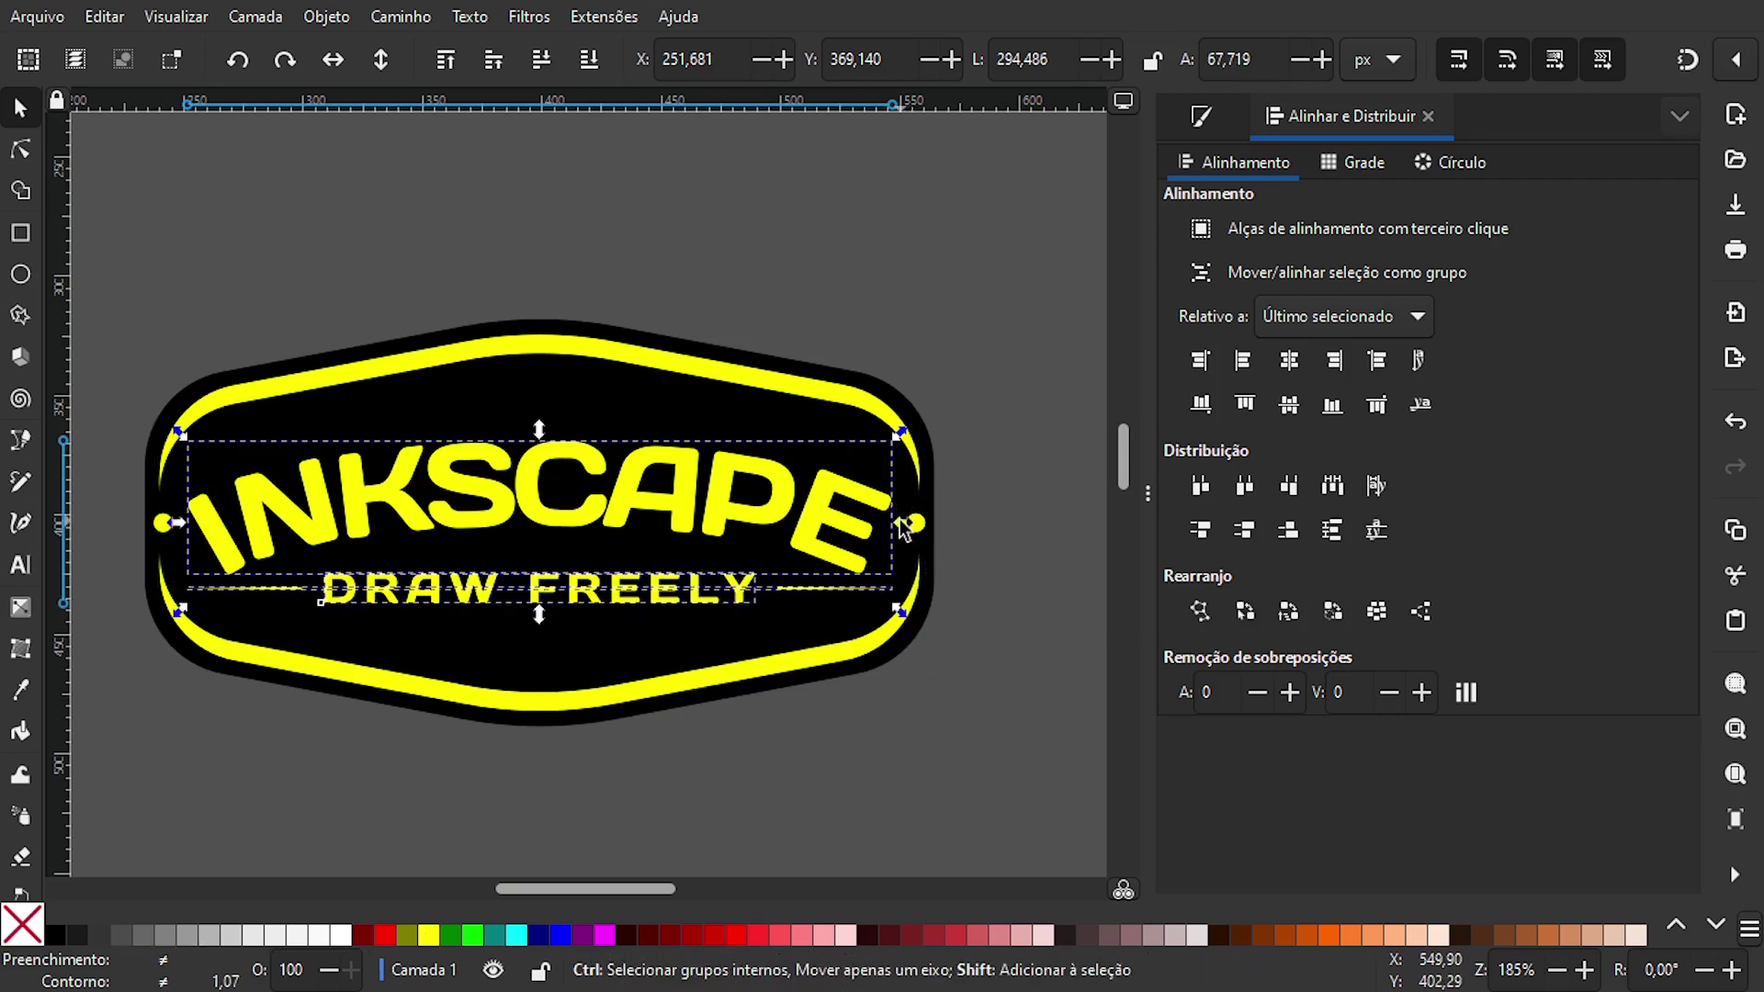
pyautogui.moveTo(905, 528); pyautogui.dragTo(898, 517)
pyautogui.moveTo(788, 505); pyautogui.dragTo(788, 505)
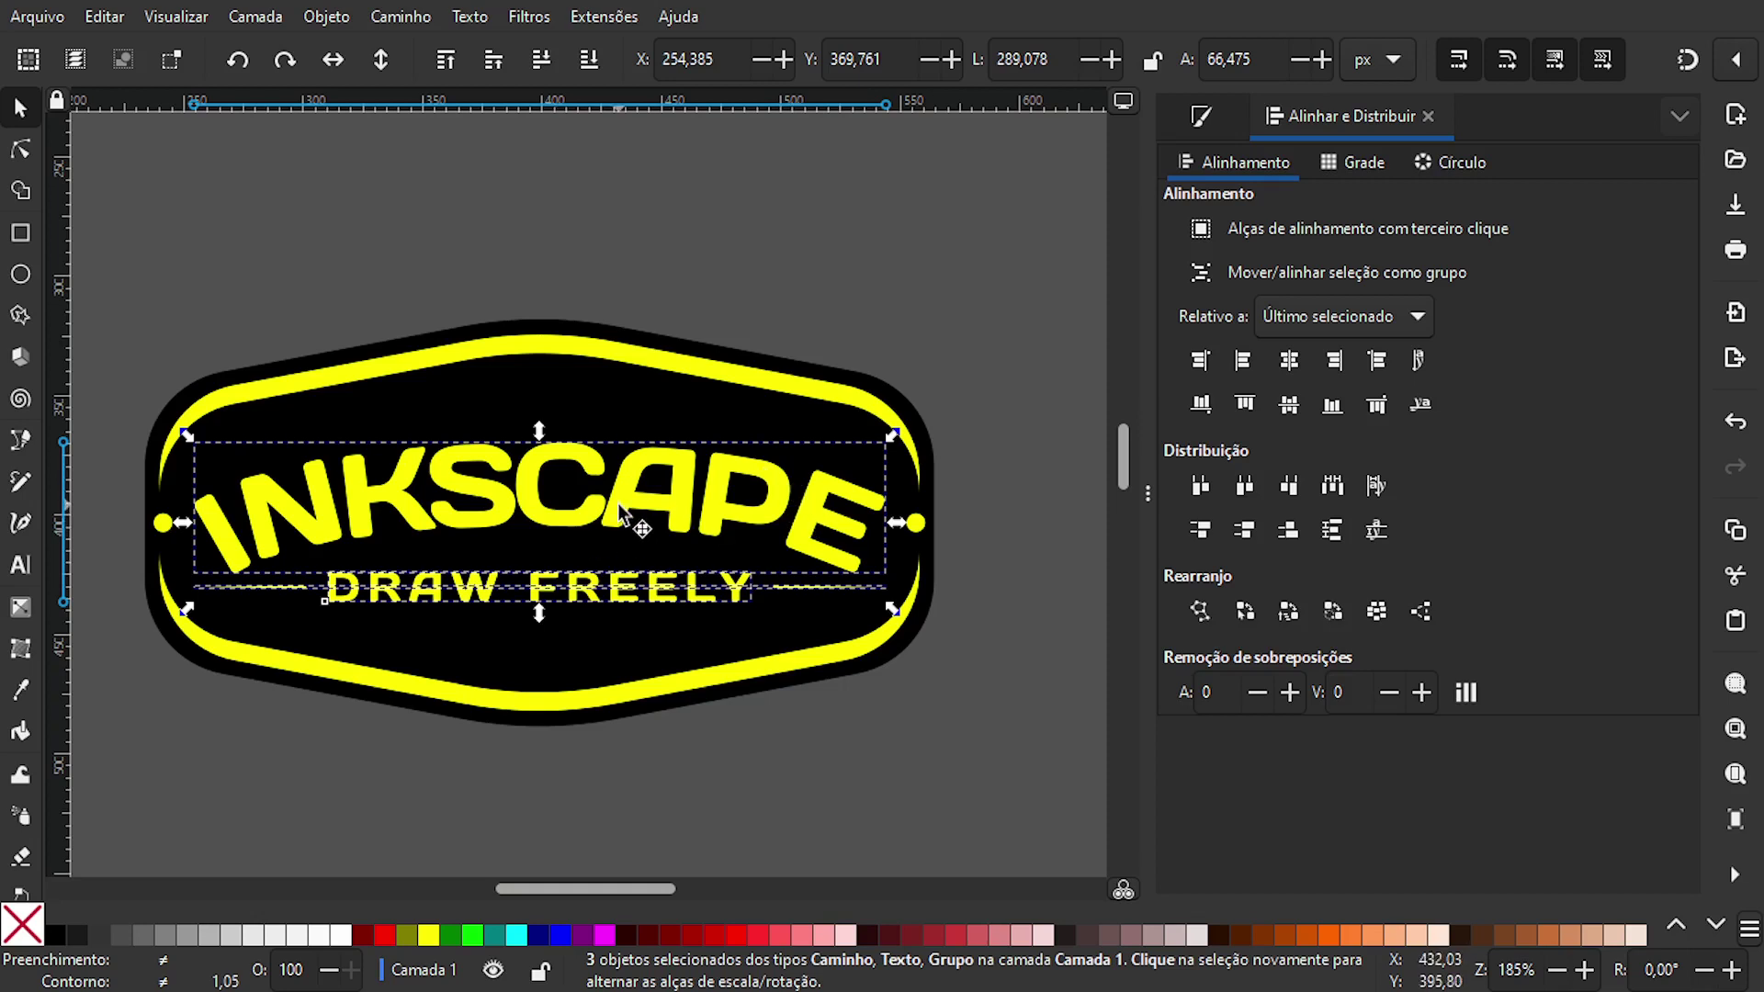
# - Group the INKSCAPE lettering, DRAW FREELY text and spikes, and centre the group vertically on the black shape
pyautogui.hotkey('ctrl', 'g')
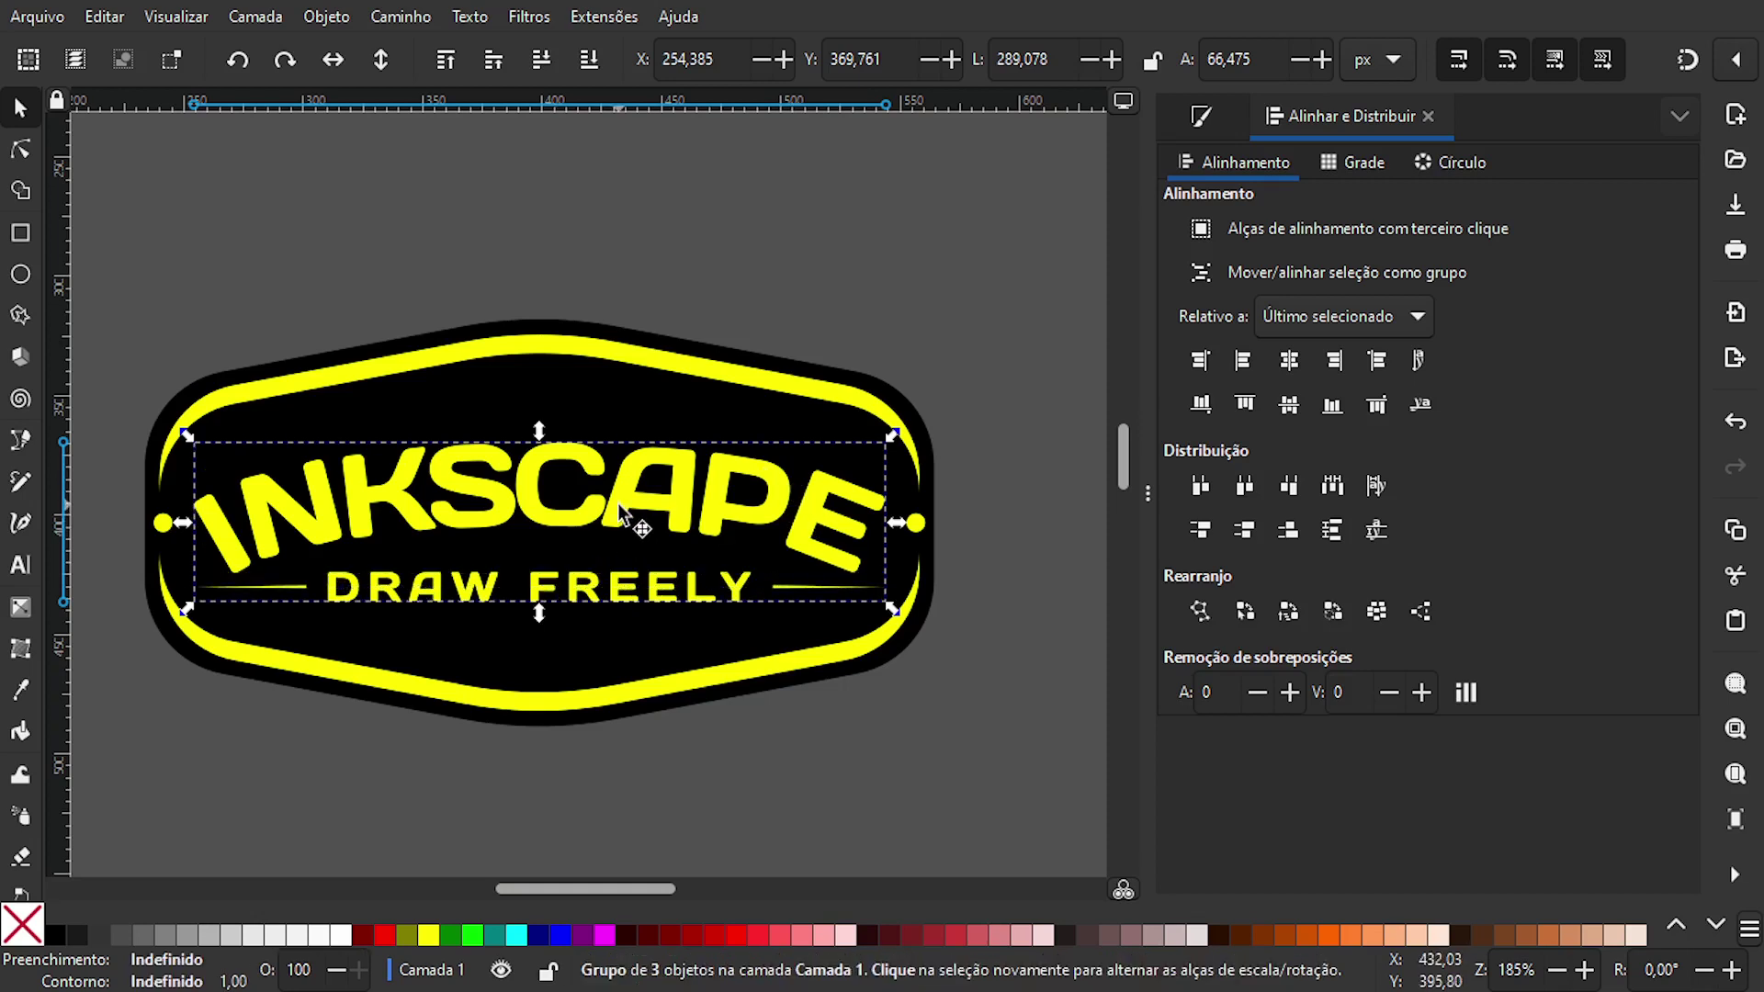
pyautogui.keyDown('shift'); pyautogui.click(574, 398); pyautogui.keyUp('shift')
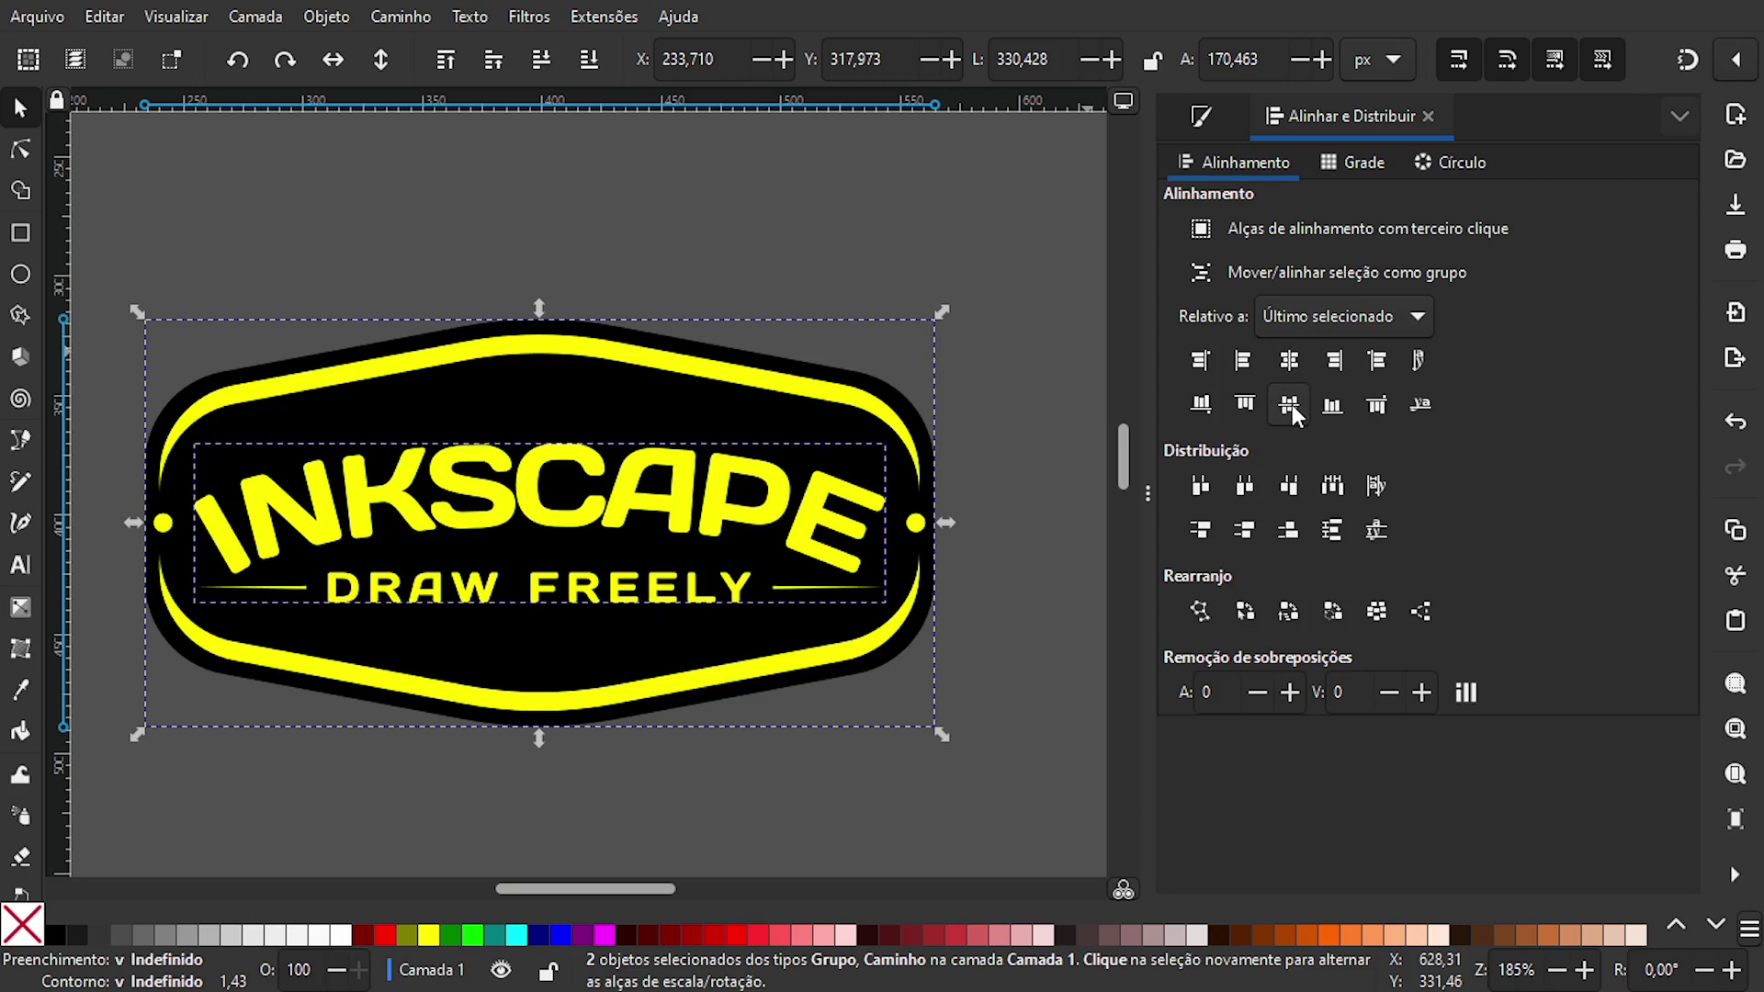
pyautogui.click(792, 189)
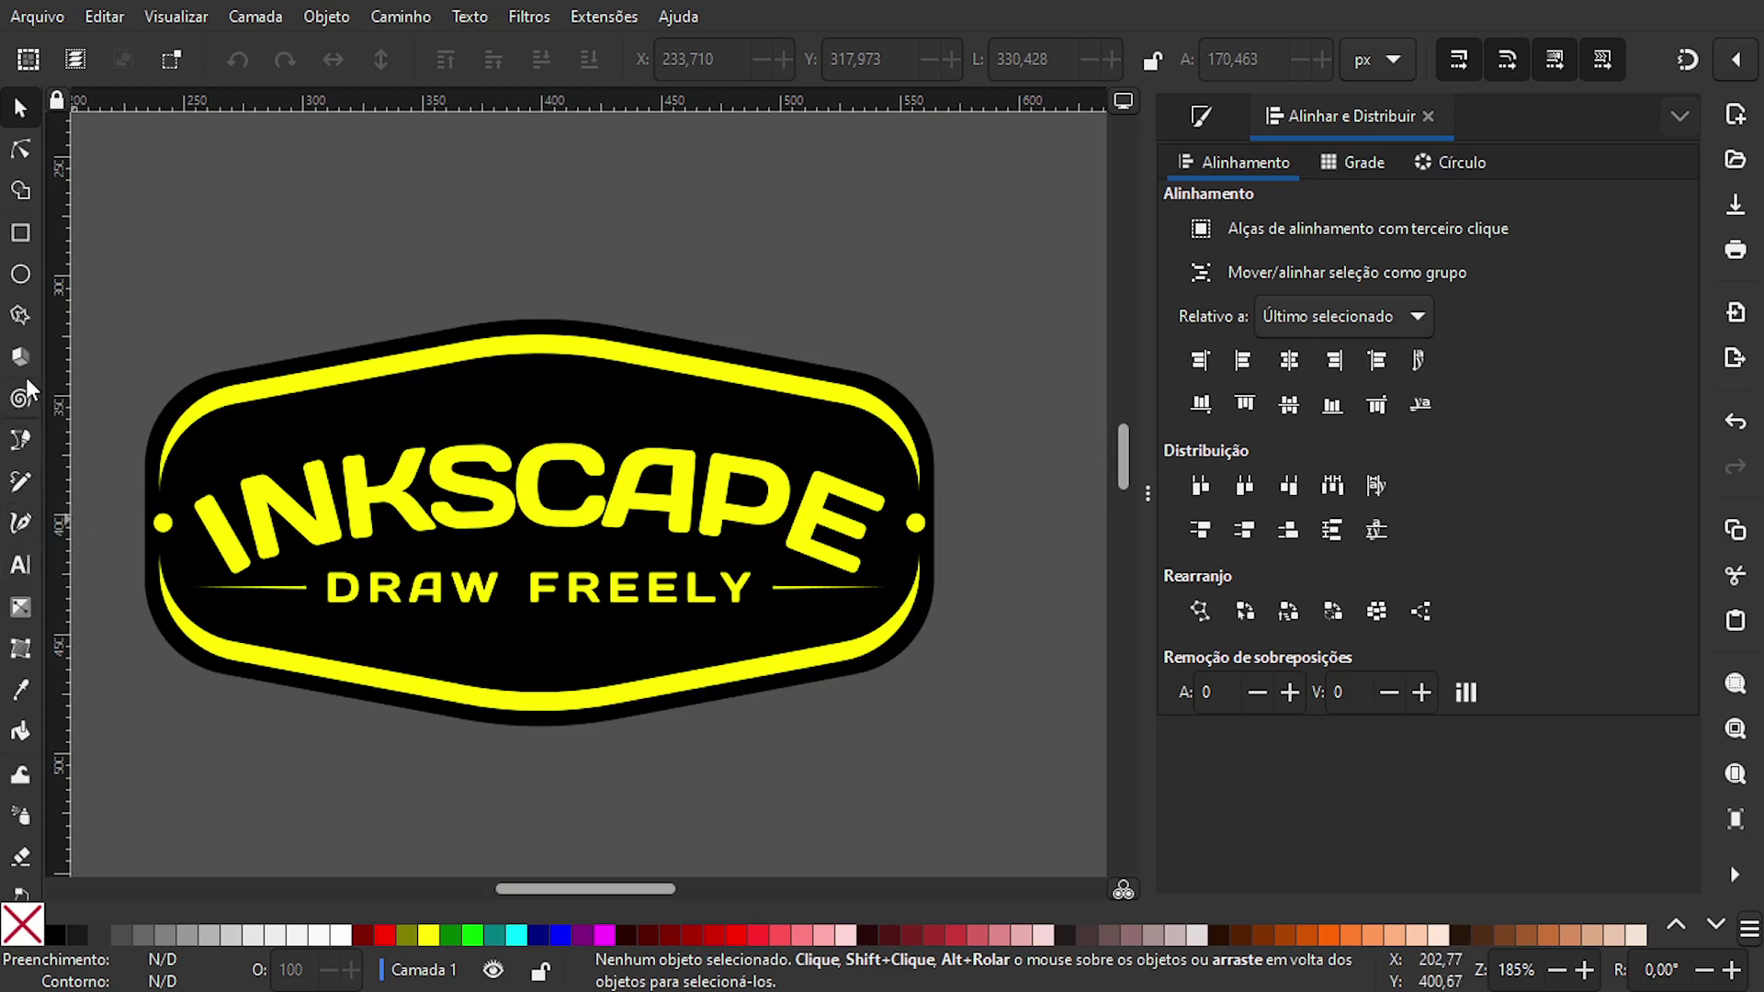
# - Draw a small yellow square about 12 px wide above the badge
pyautogui.click(22, 316)
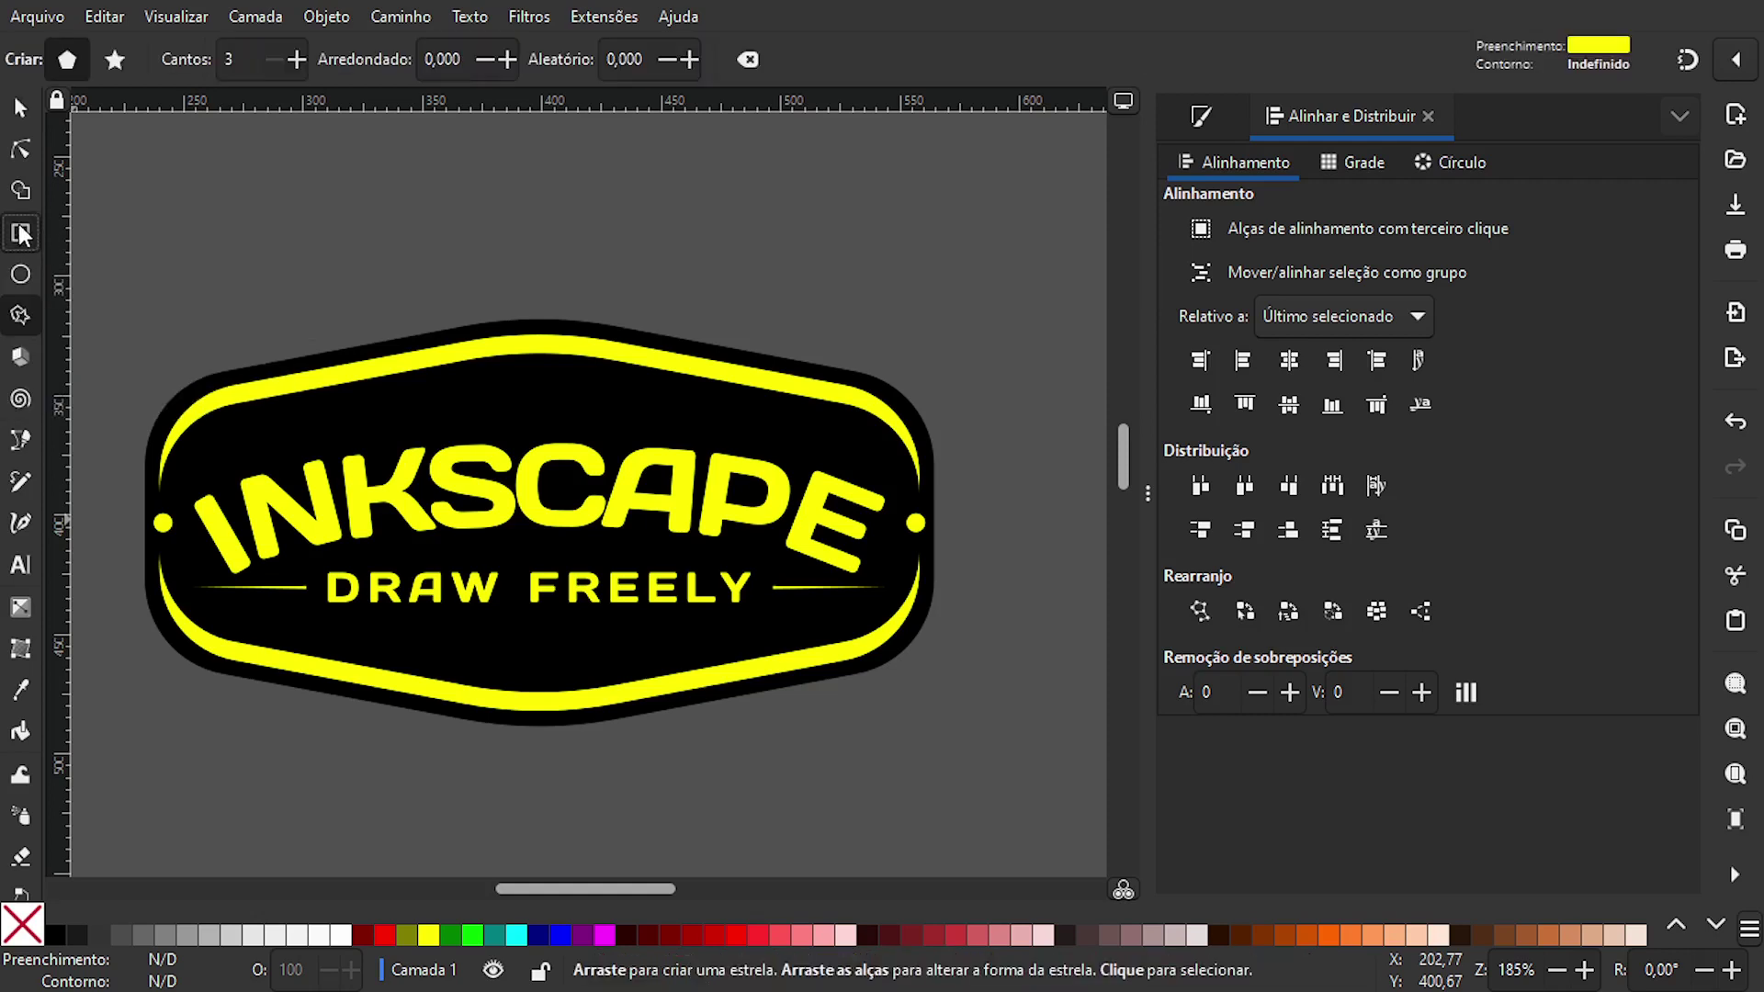
pyautogui.press('r')
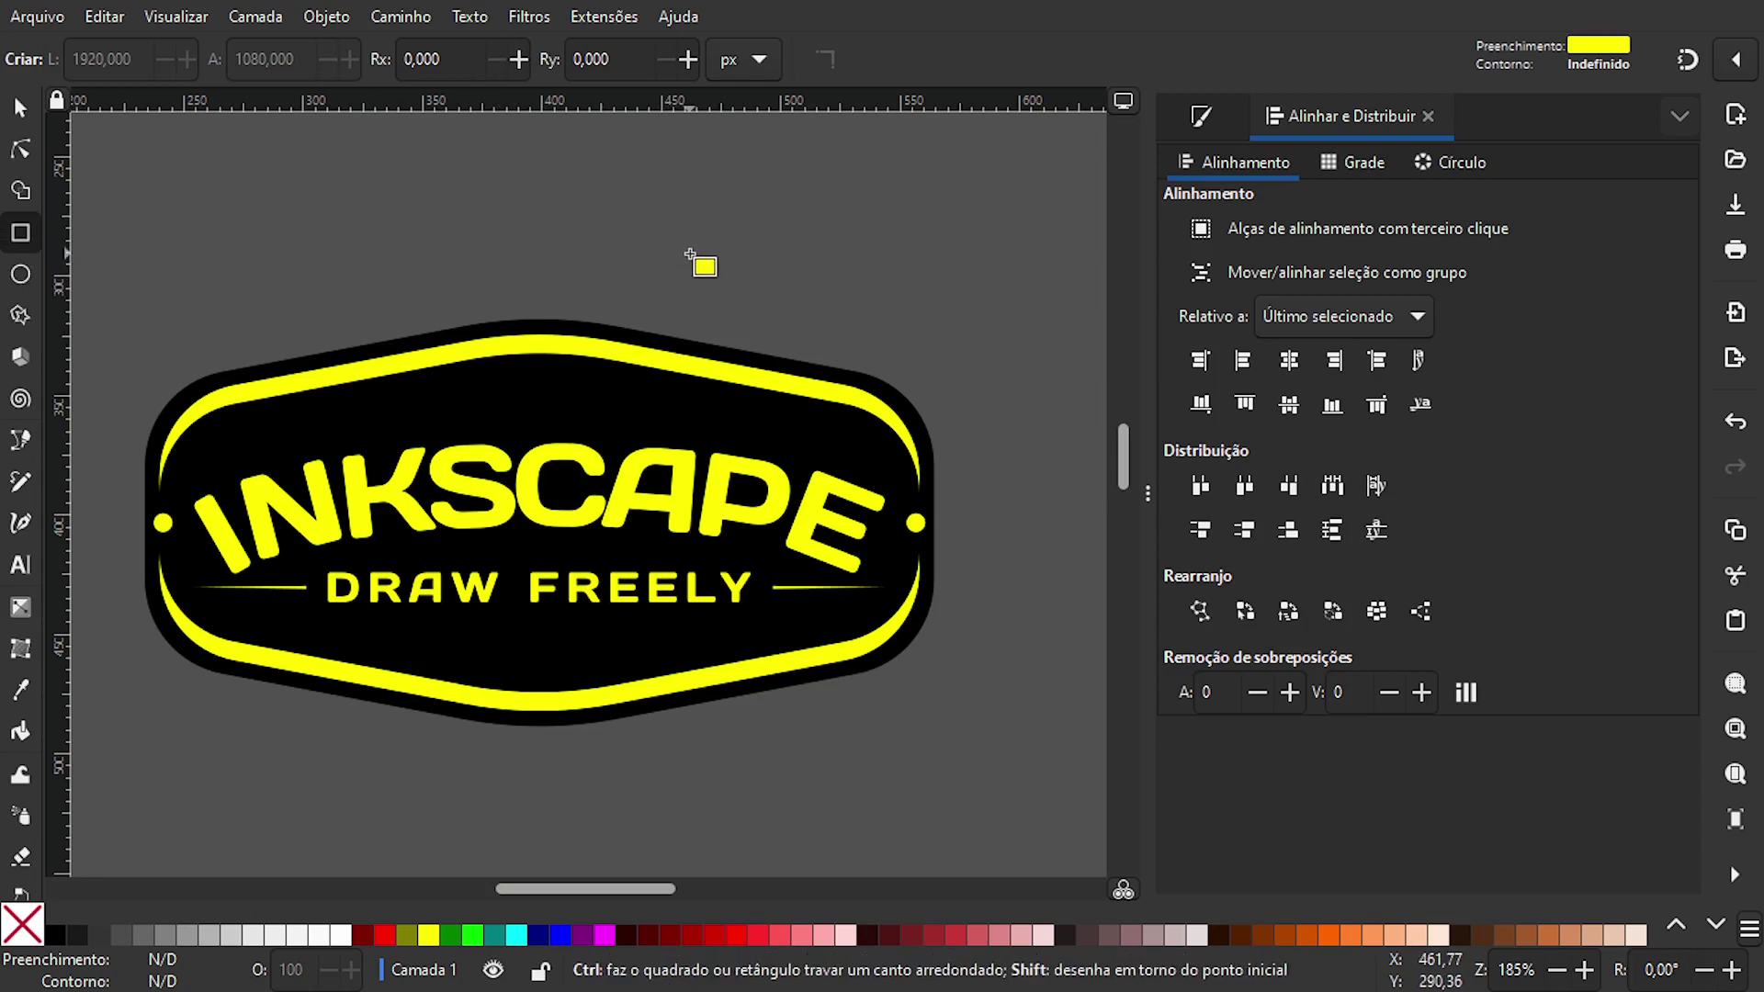
pyautogui.moveTo(676, 242); pyautogui.dragTo(706, 274)
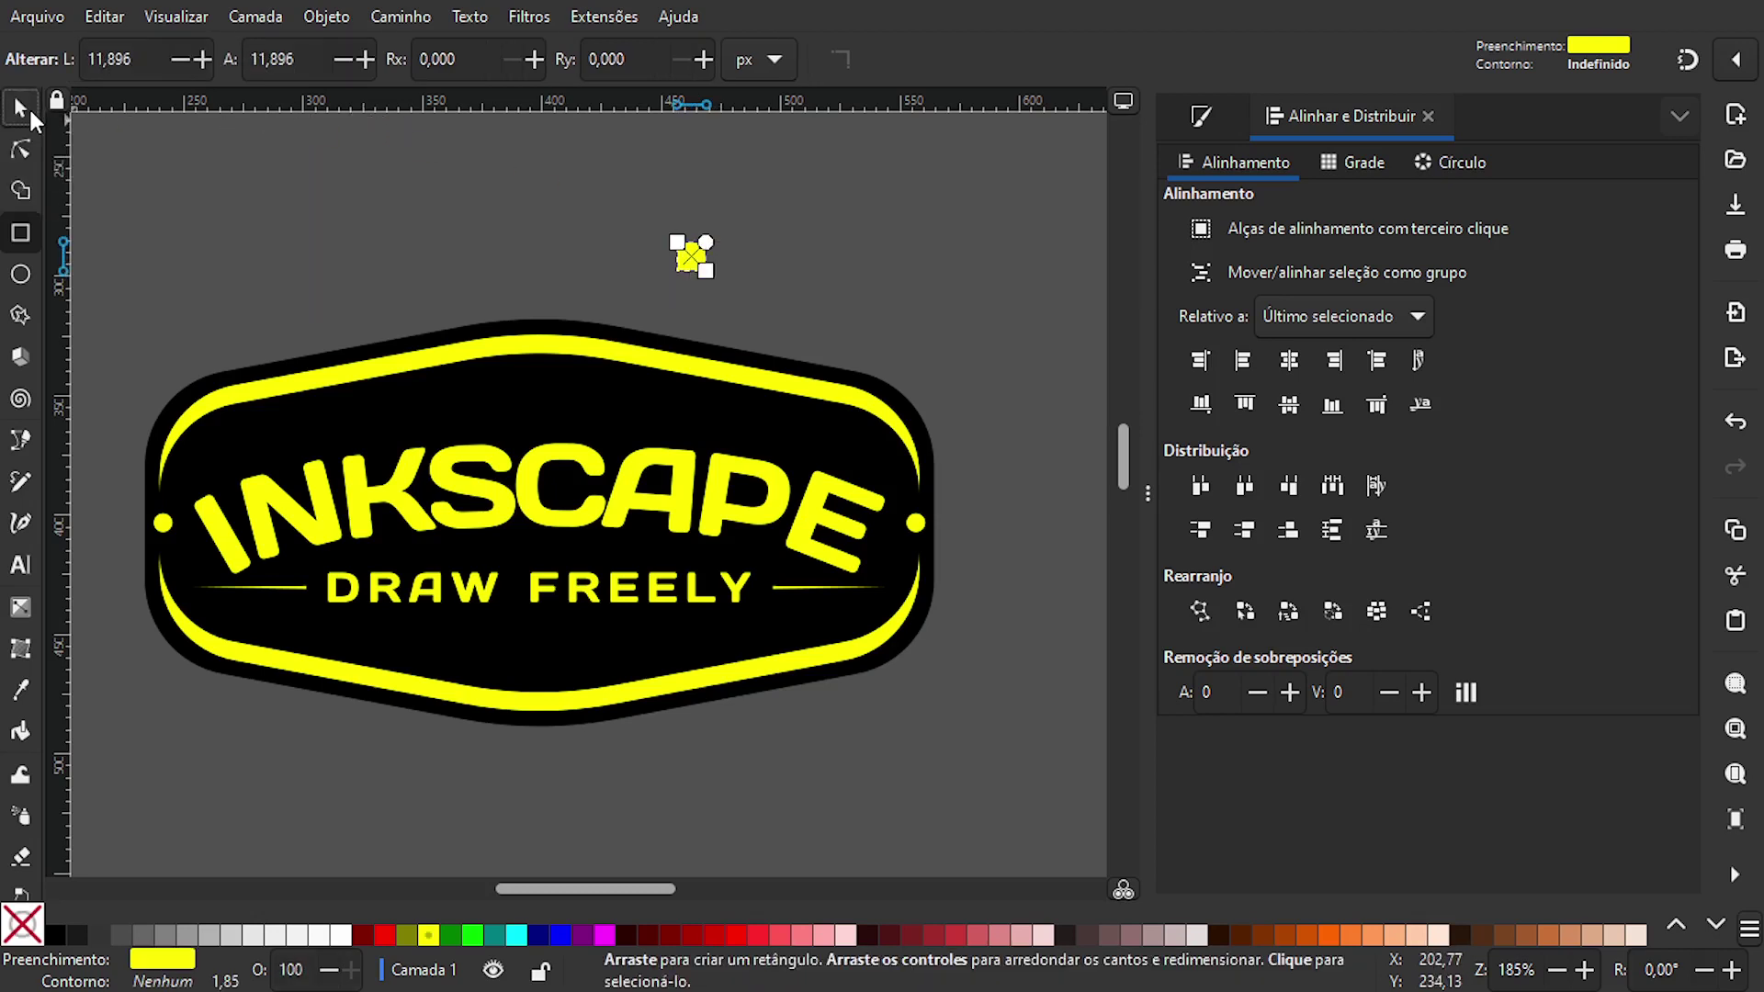
# - Rotate the small yellow square 45 degrees into a diamond and convert it to a path
pyautogui.click(29, 107)
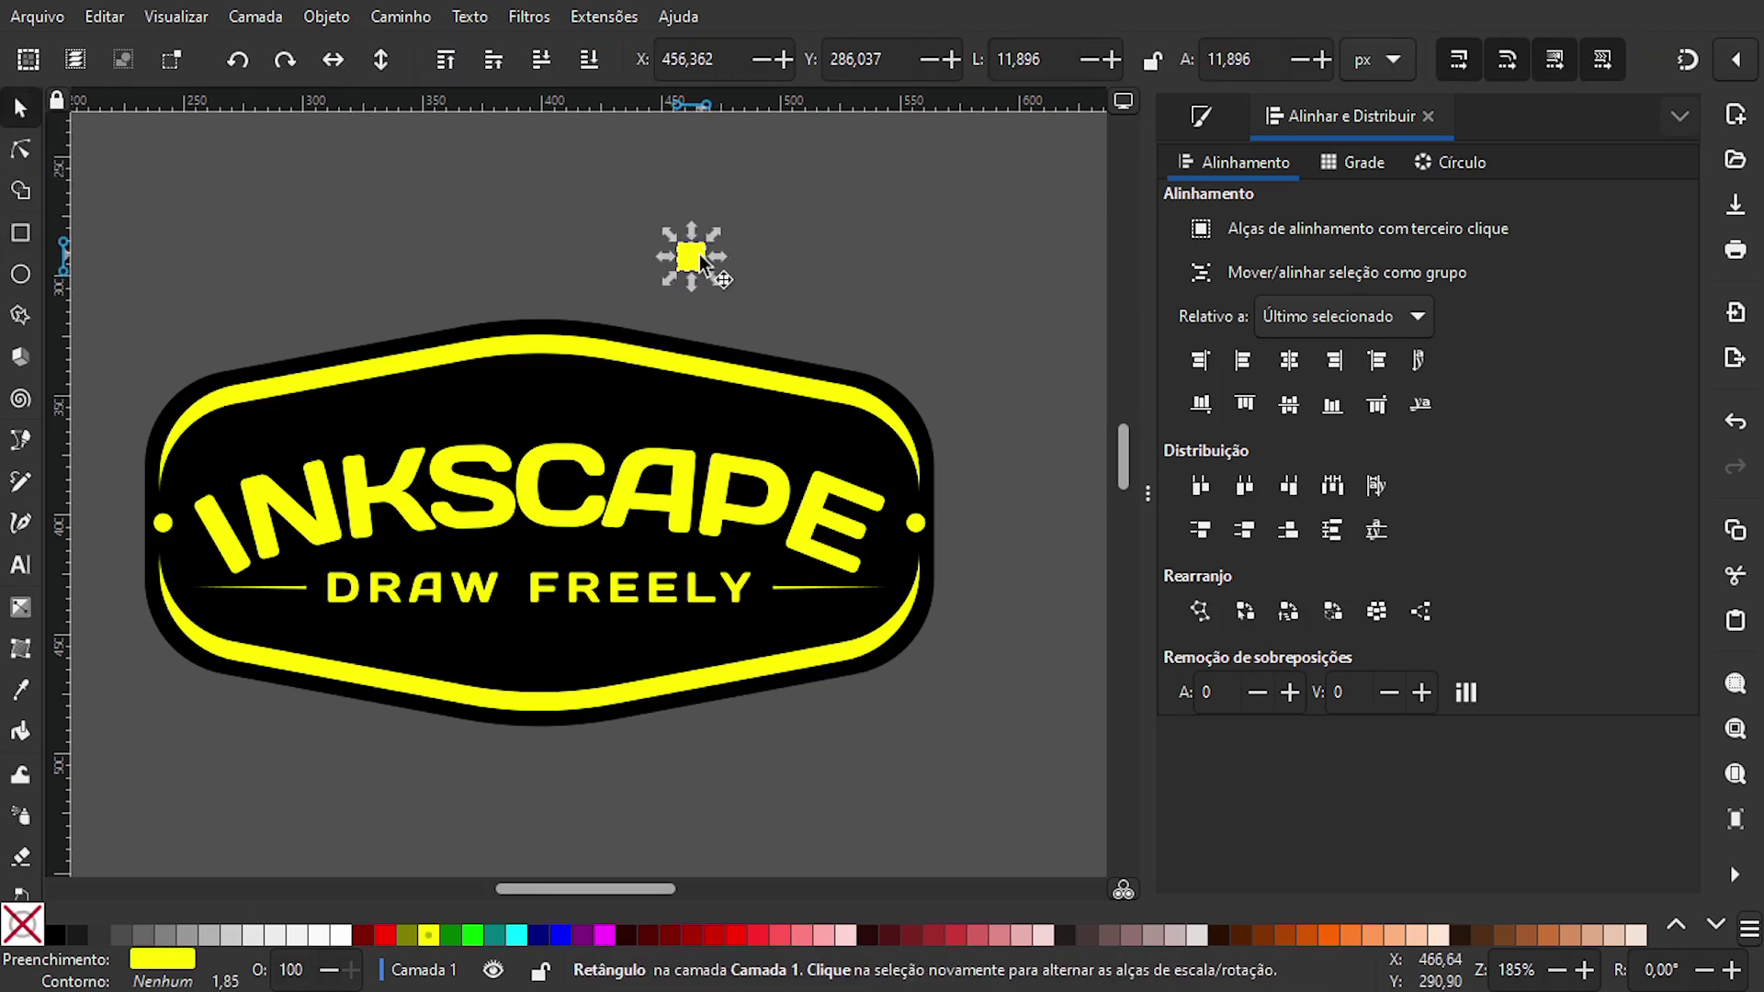
pyautogui.click(696, 259)
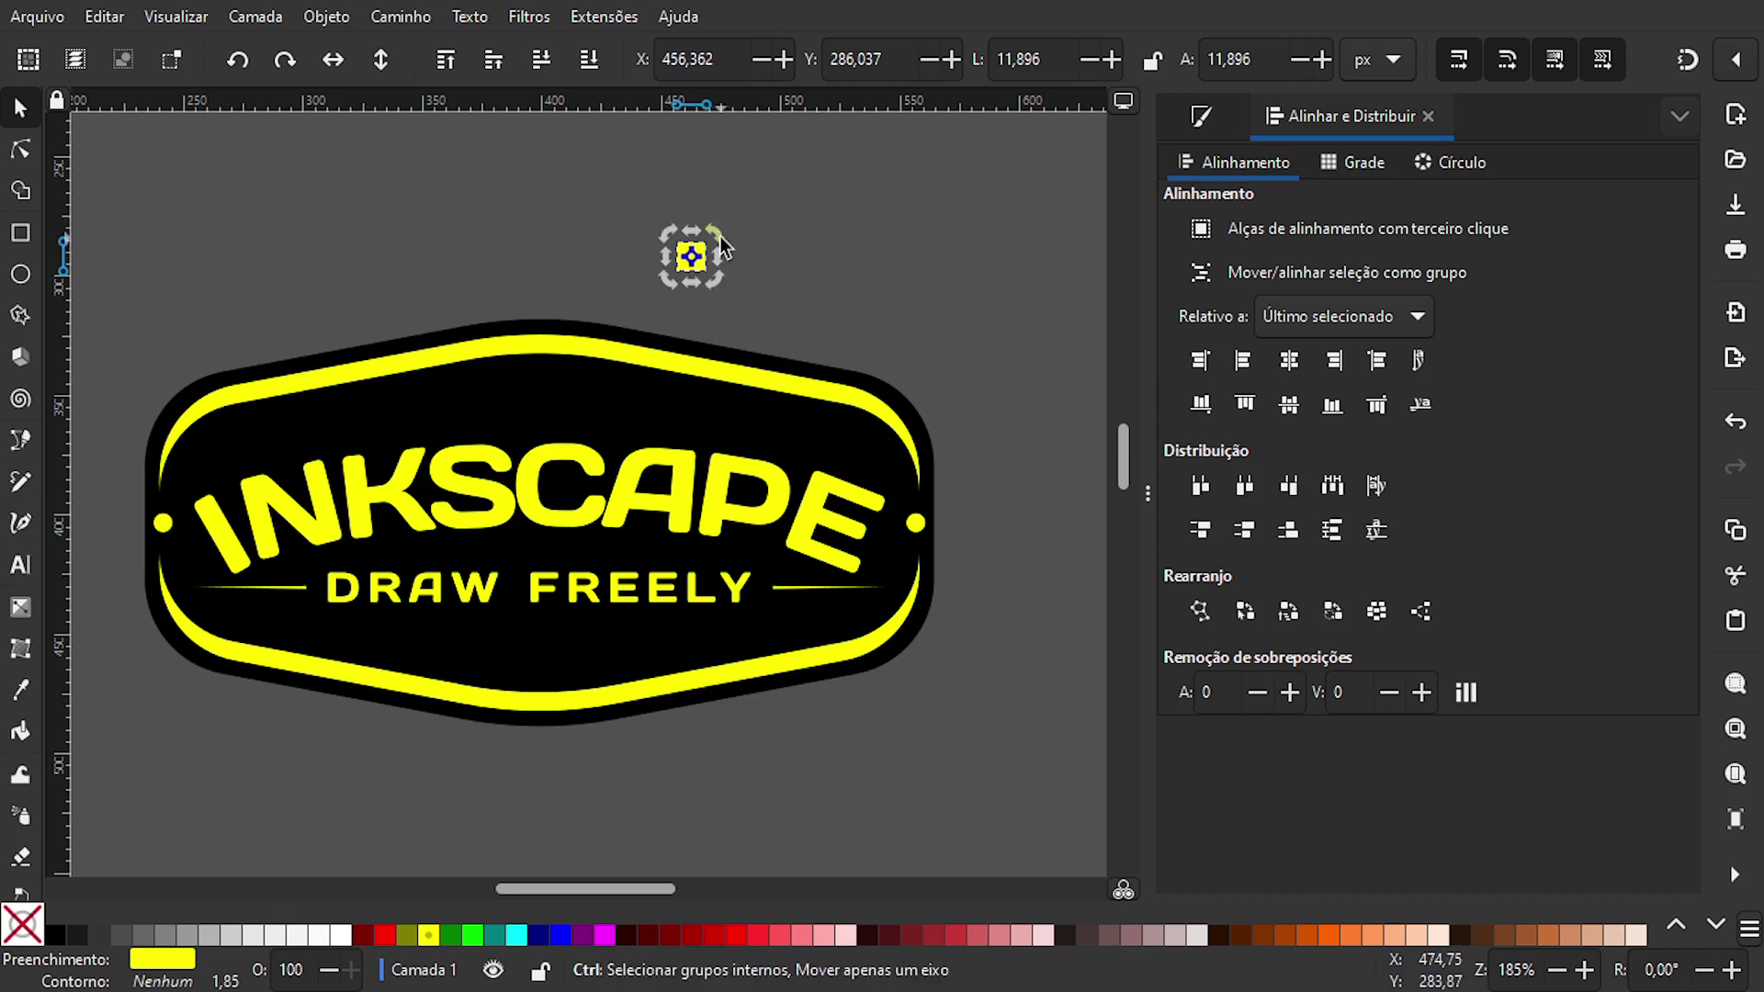
pyautogui.moveTo(721, 237); pyautogui.dragTo(729, 252)
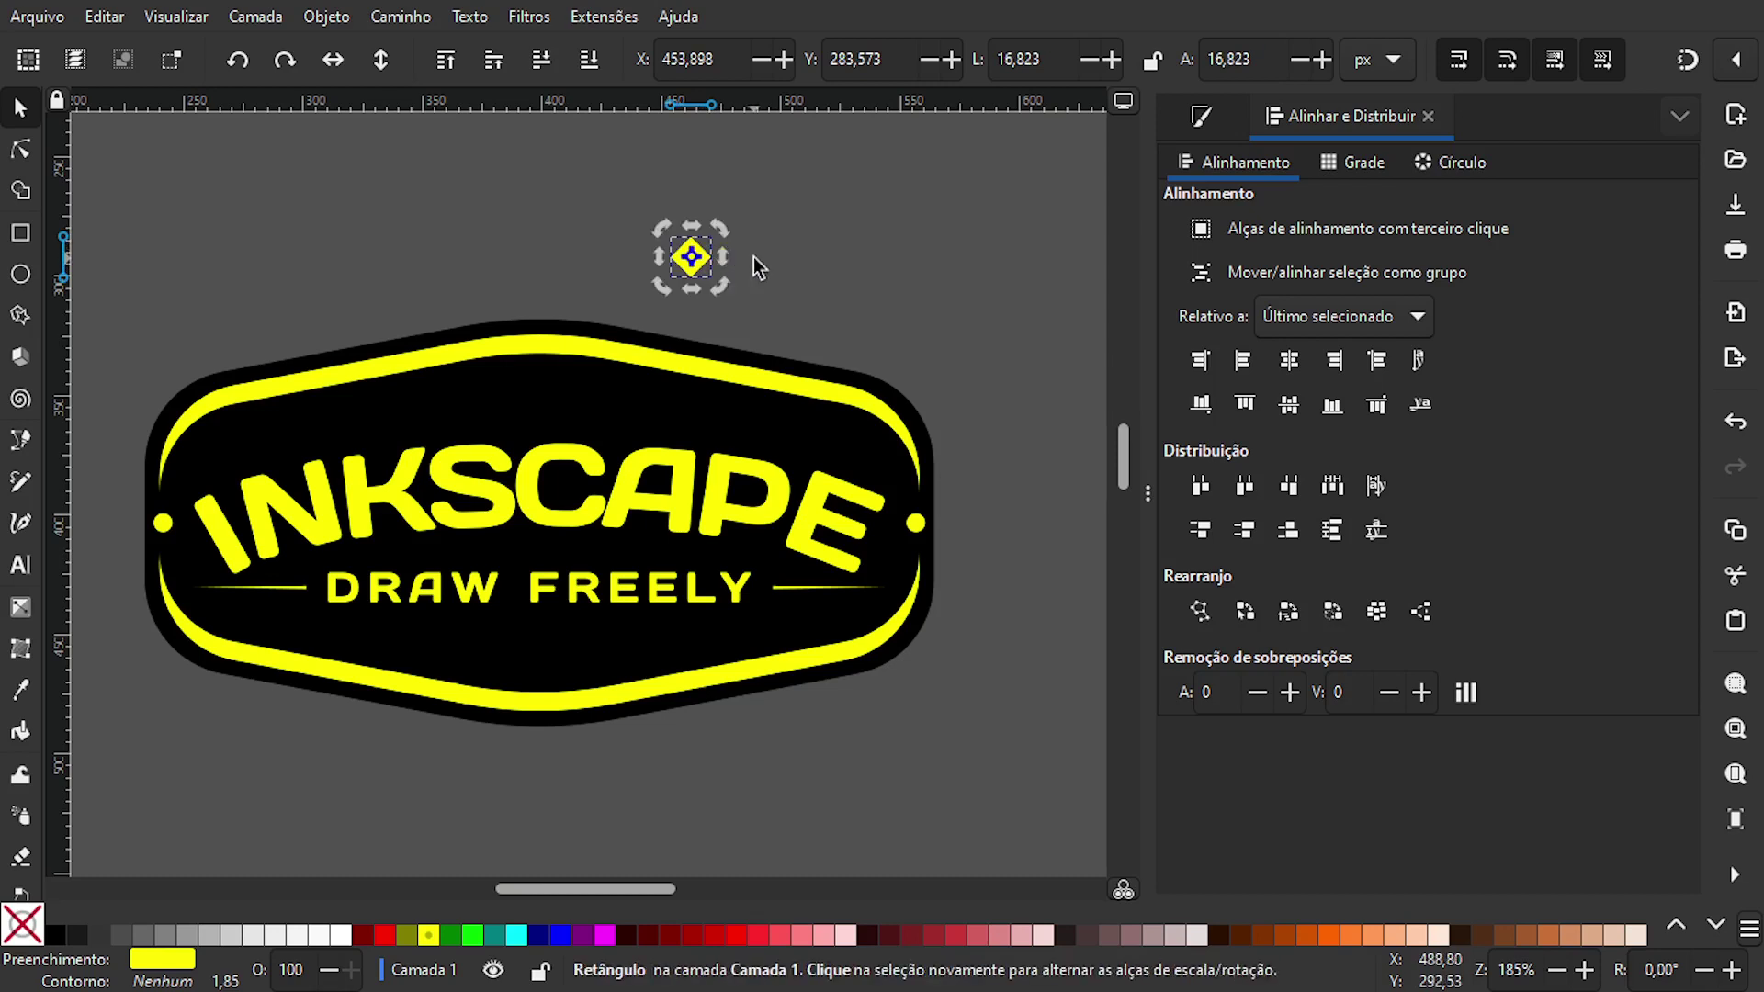
pyautogui.click(35, 144)
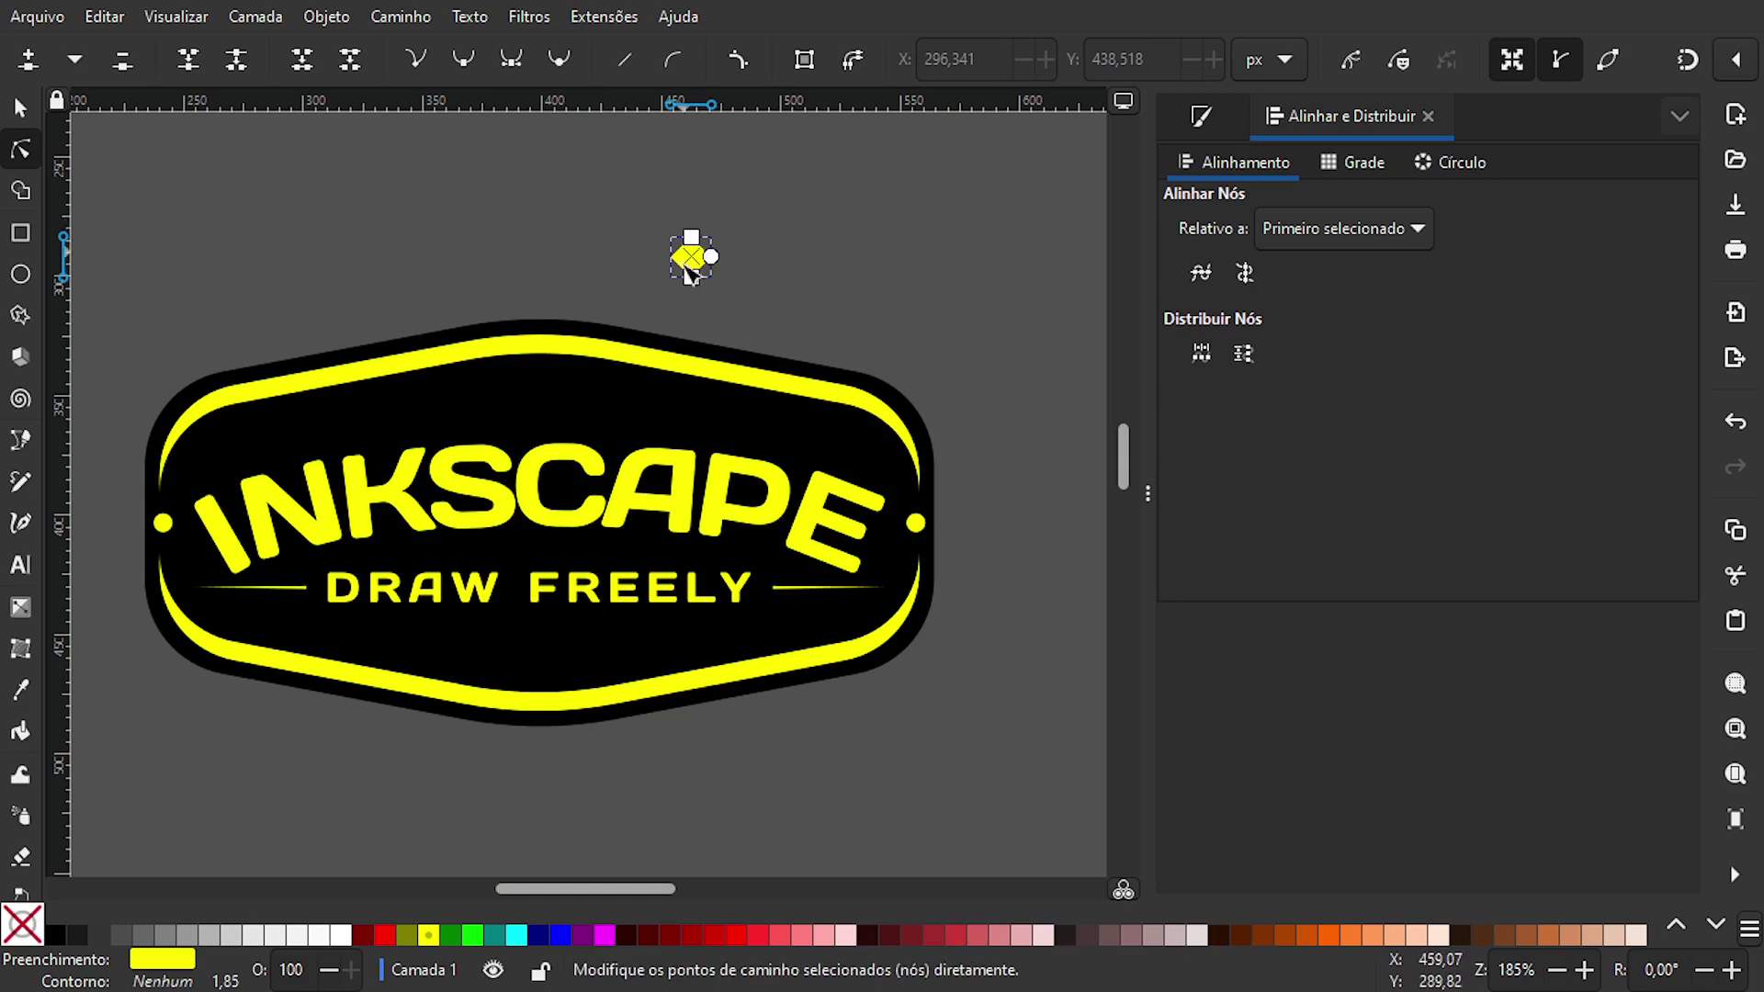
pyautogui.click(421, 20)
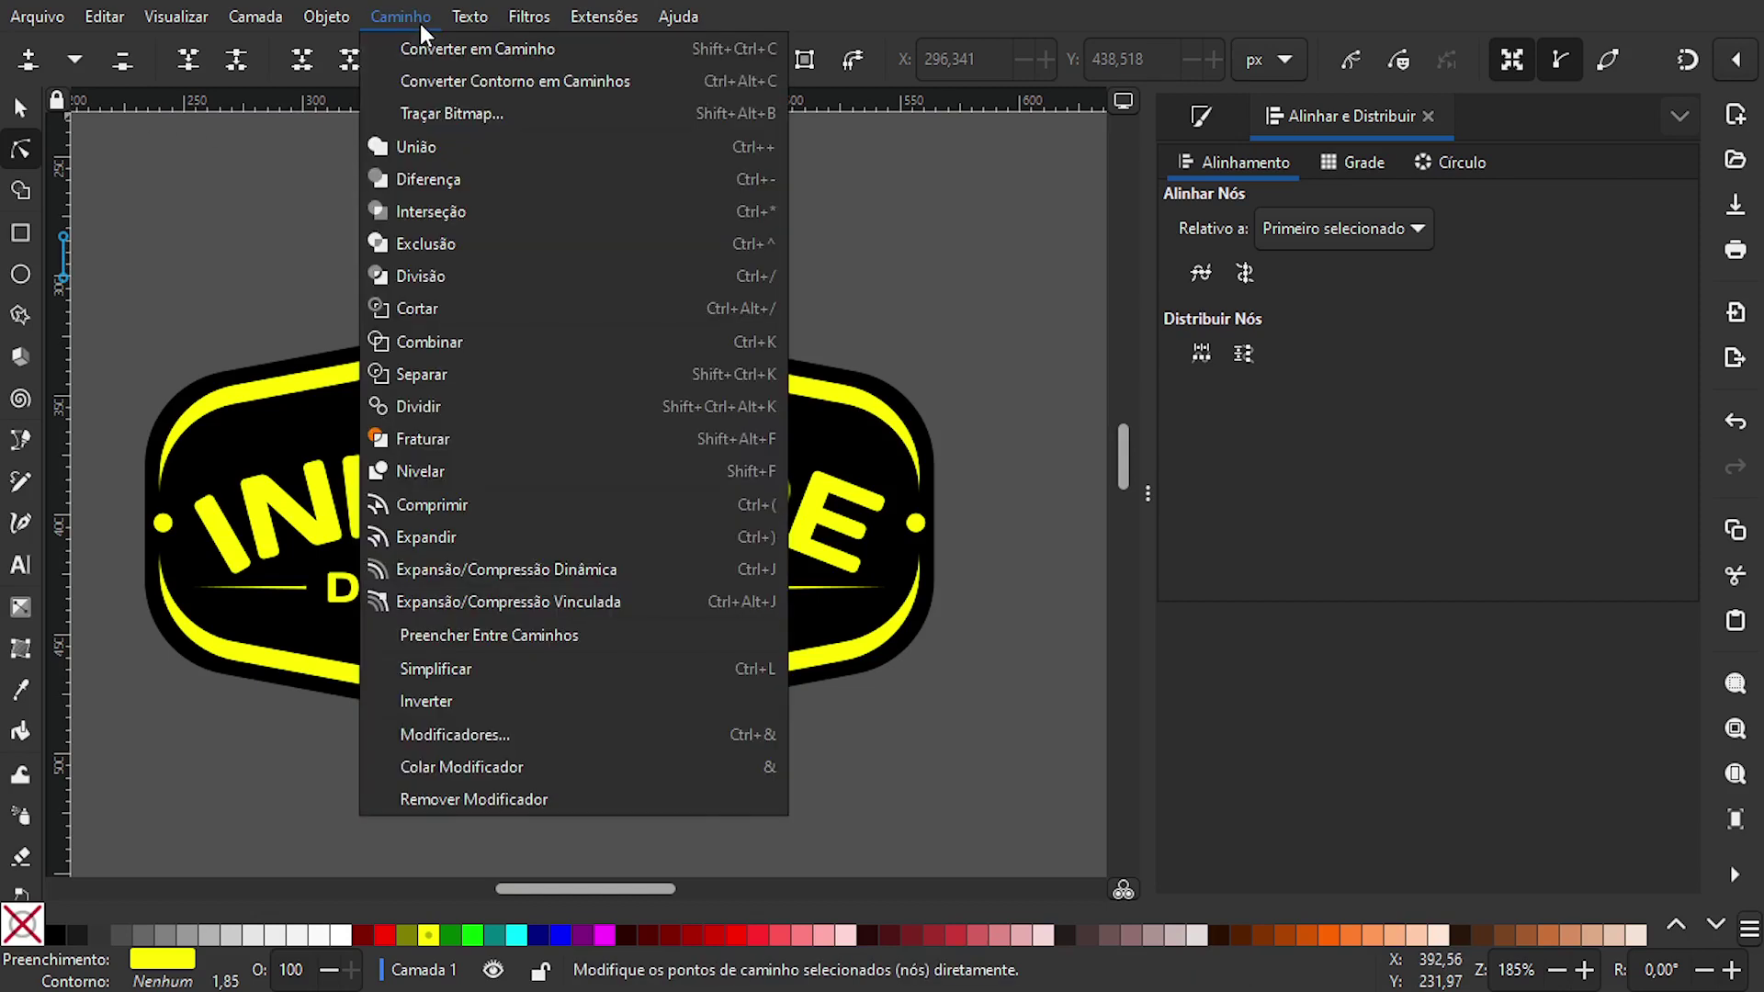
pyautogui.click(433, 39)
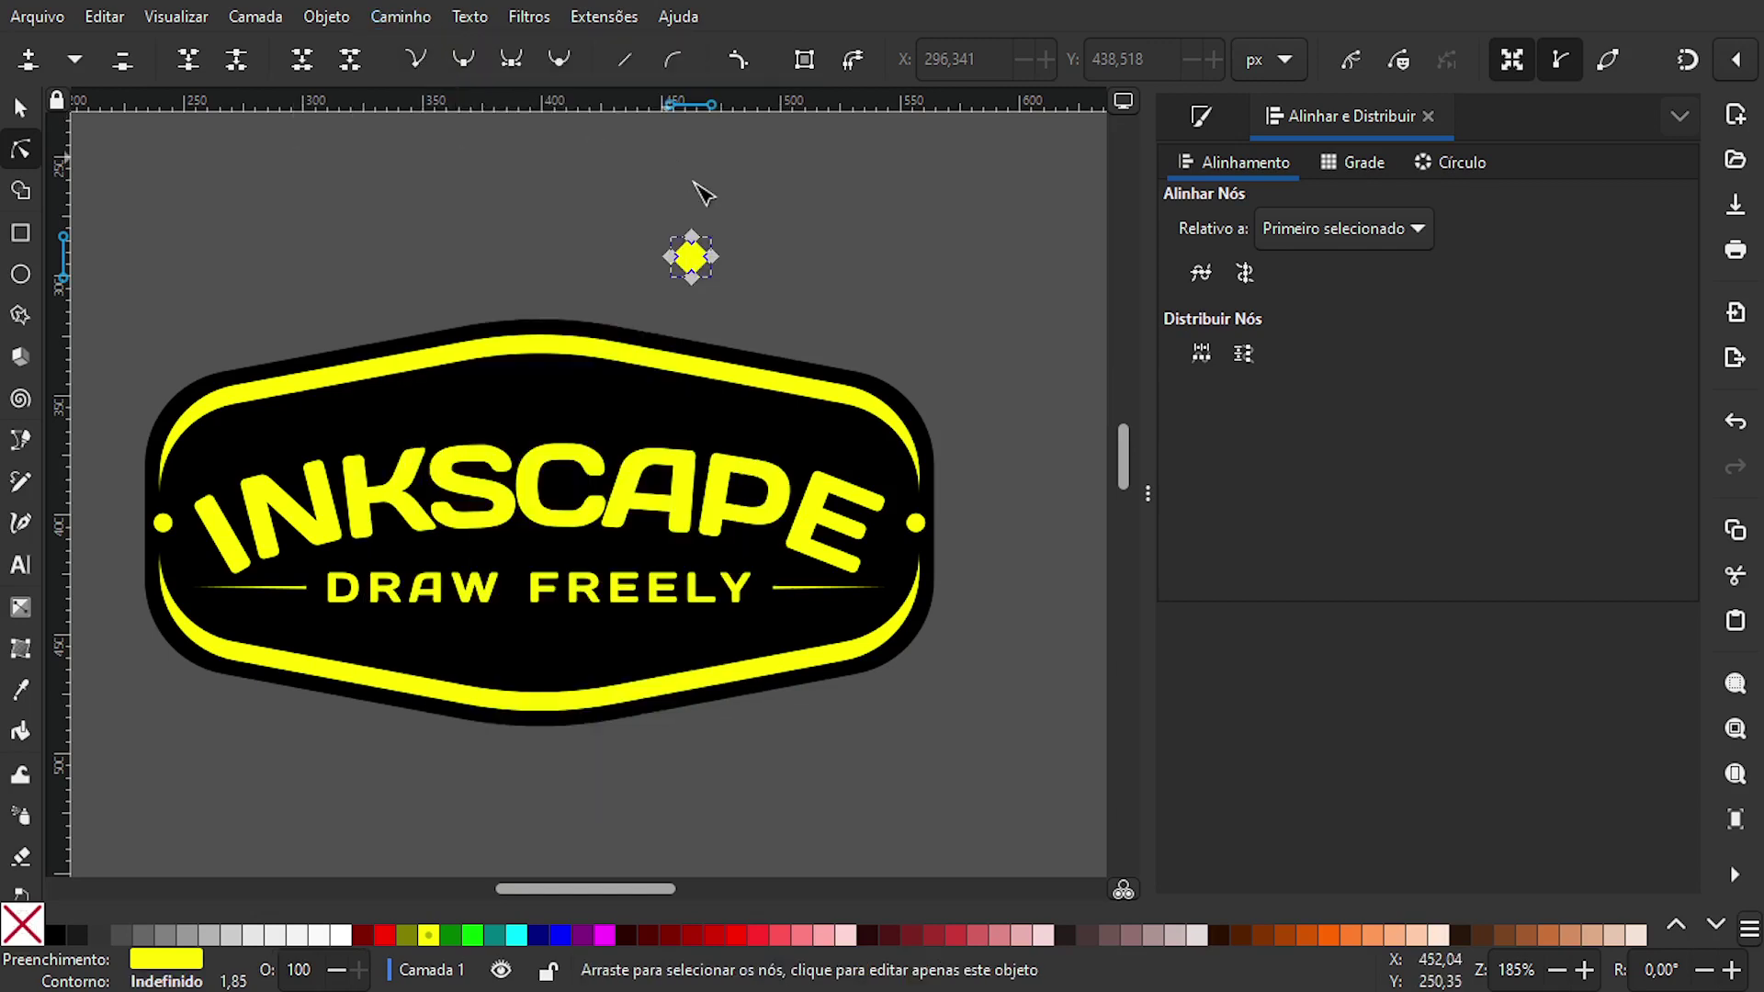
# - Narrow the diamond symmetrically to about 9 px wide by scaling its two side nodes inward
pyautogui.scroll(3, 749, 260)
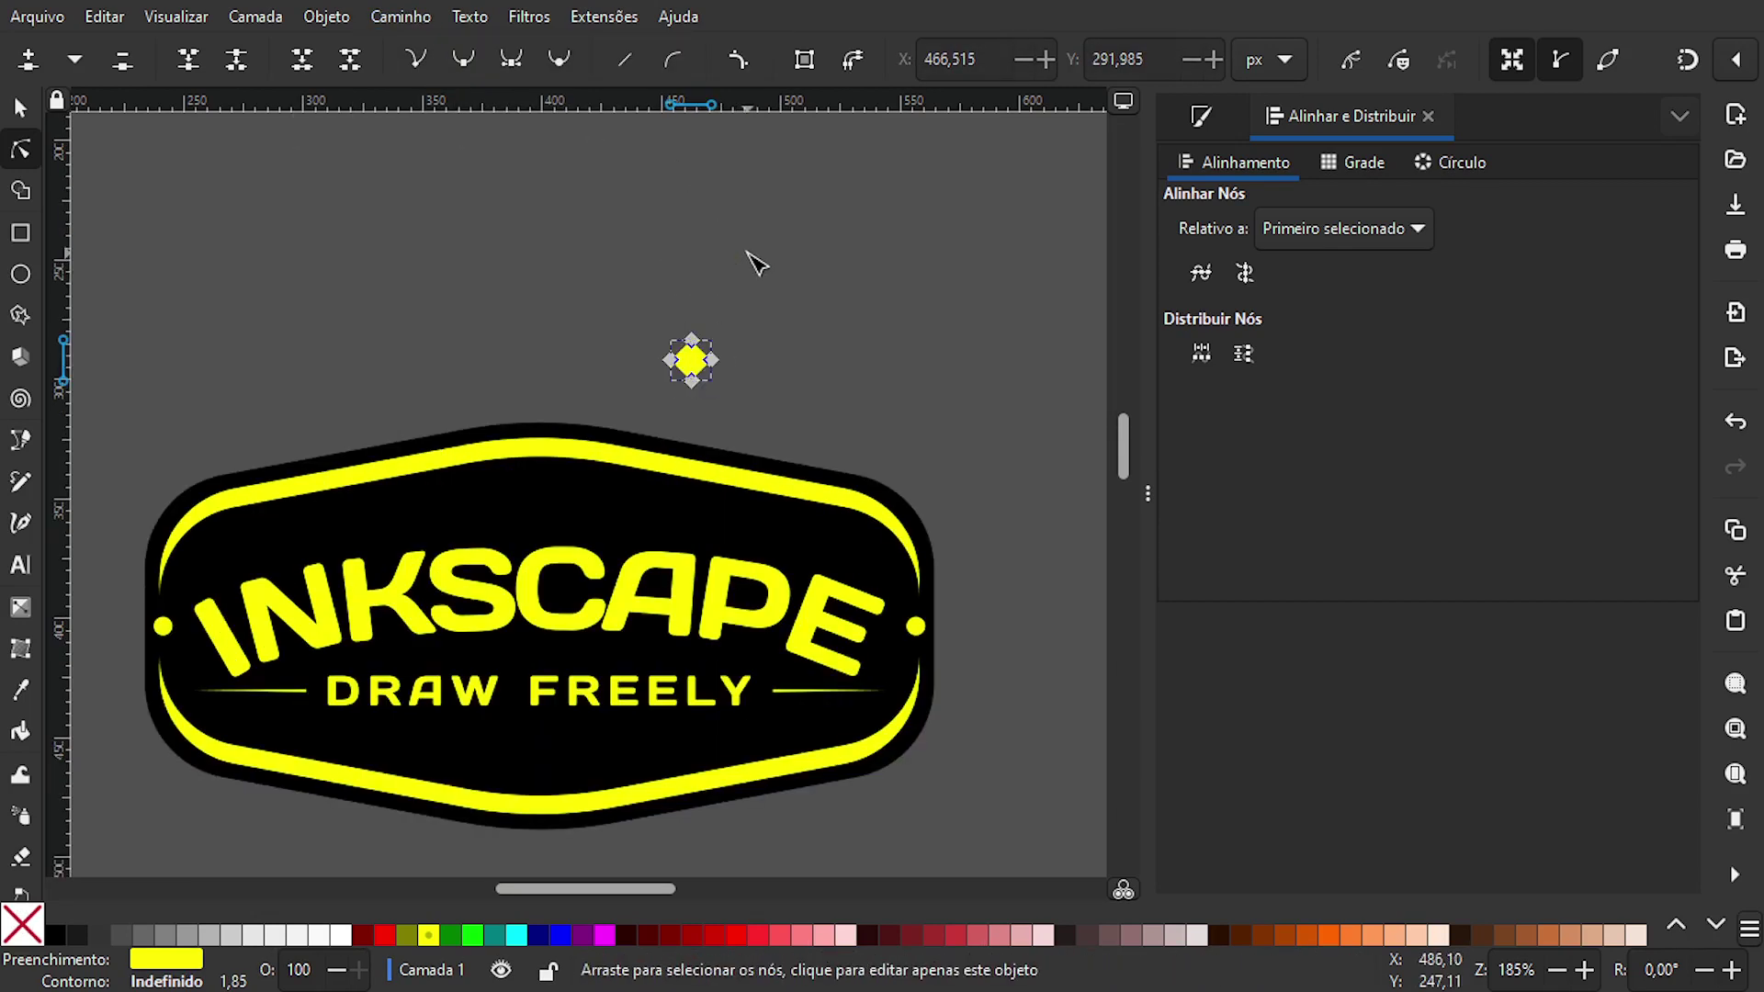
pyautogui.scroll(4, 748, 390)
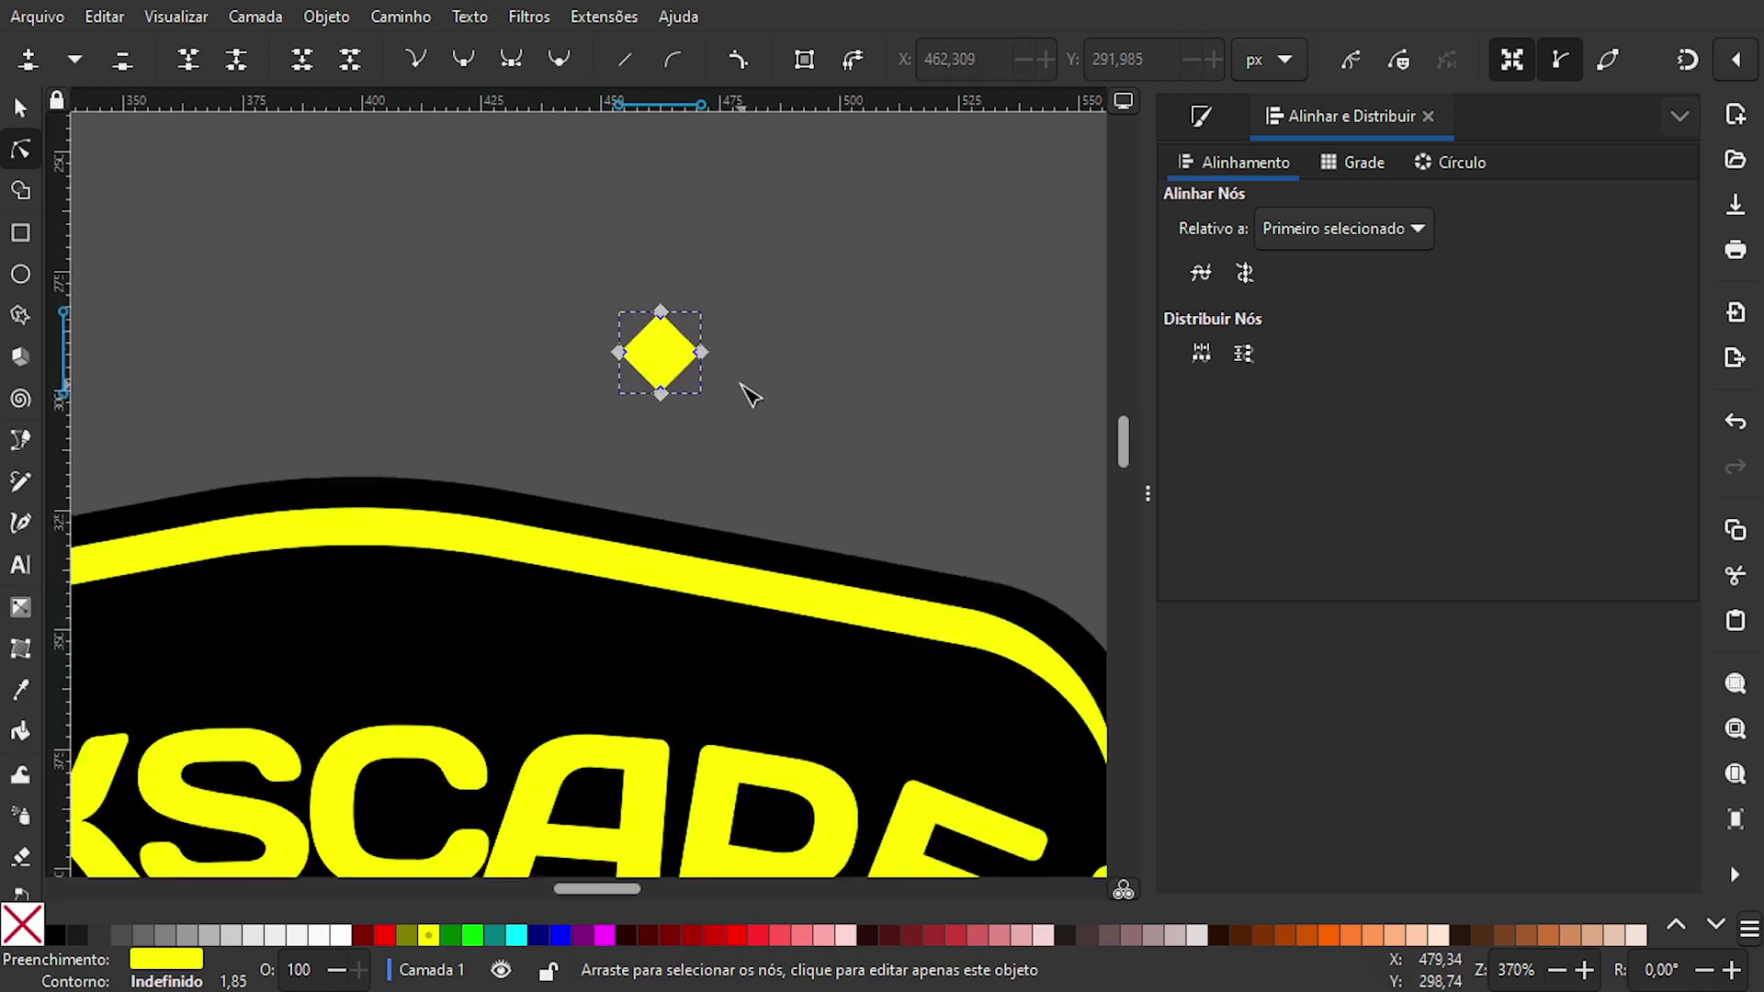
pyautogui.moveTo(382, 284); pyautogui.dragTo(801, 377)
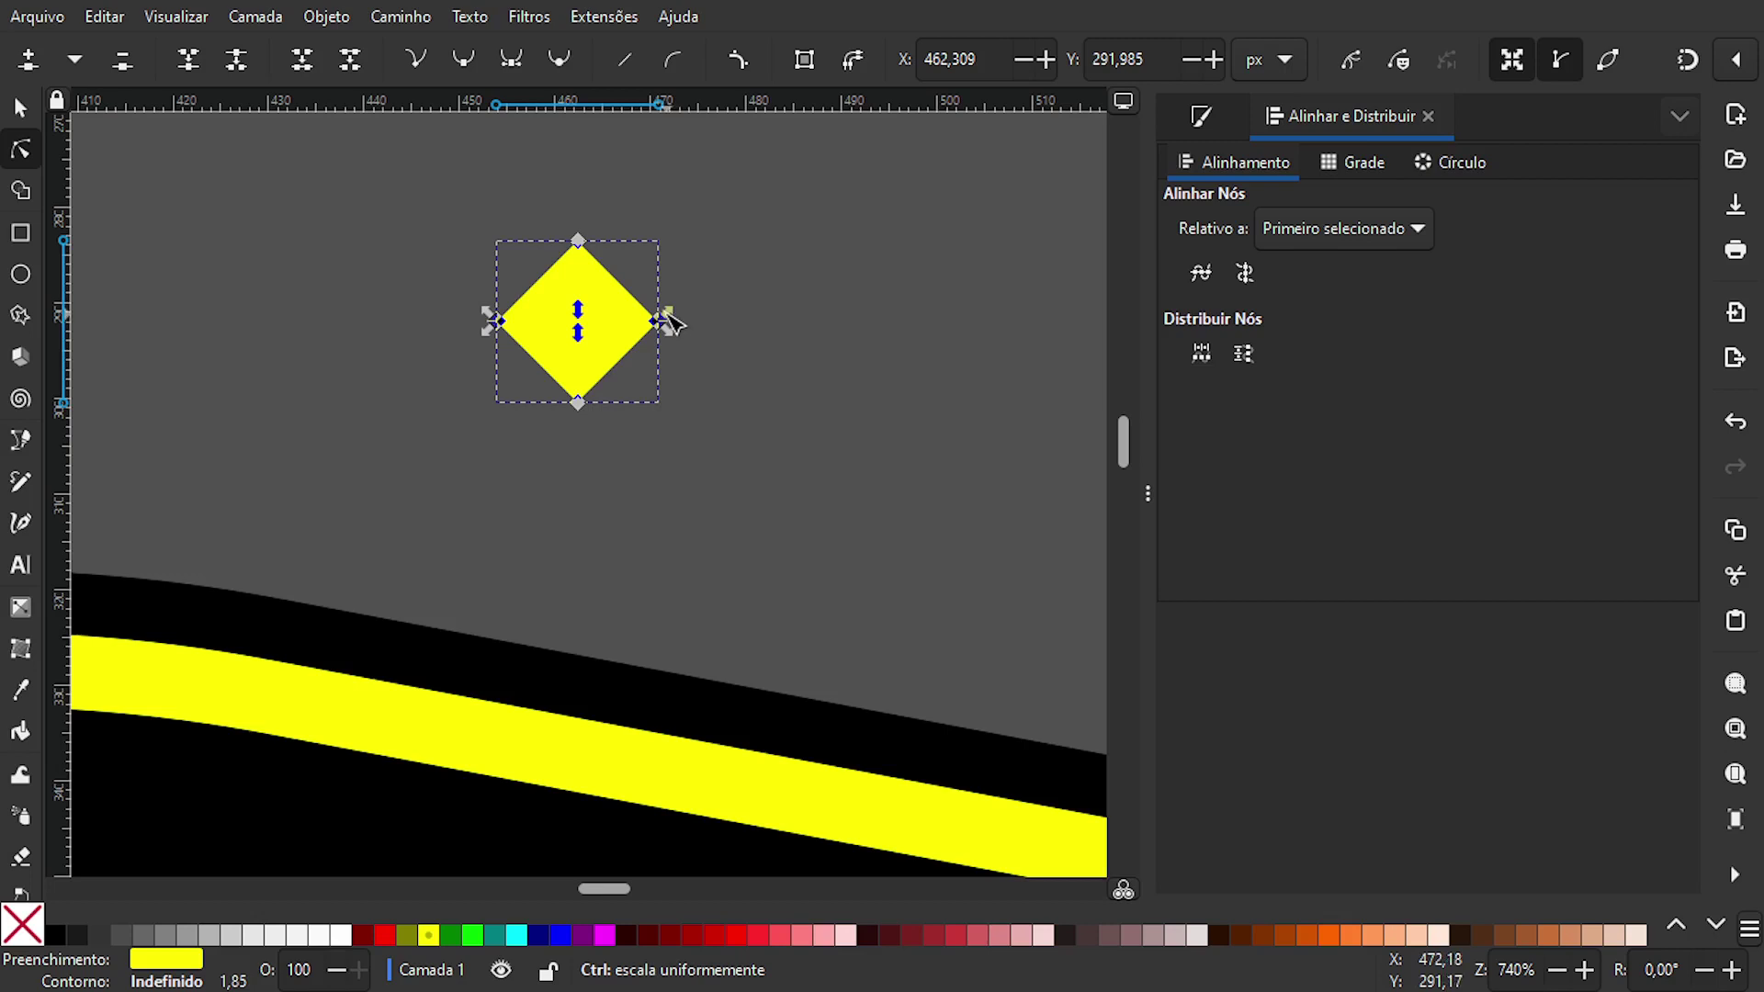
pyautogui.moveTo(669, 315); pyautogui.dragTo(640, 319)
pyautogui.scroll(-3, 641, 320)
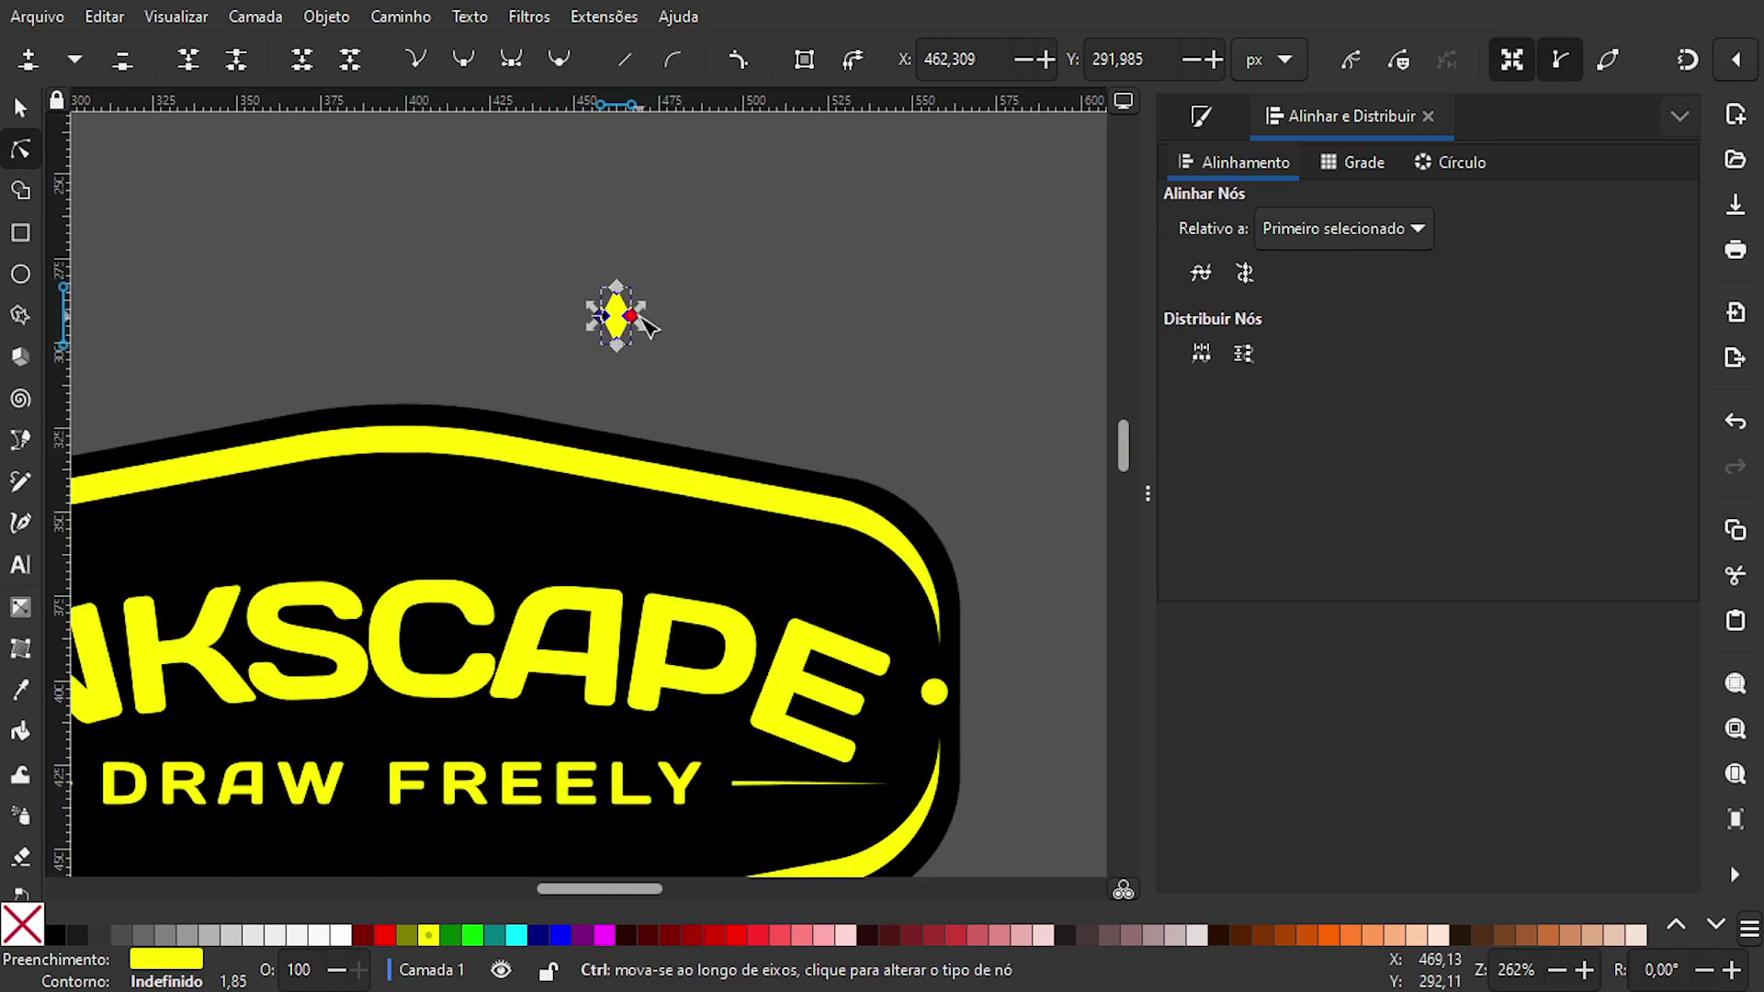
# - Move the diamond inside the badge above the INKSCAPE lettering and raise it to the top of the stack
pyautogui.press('s')
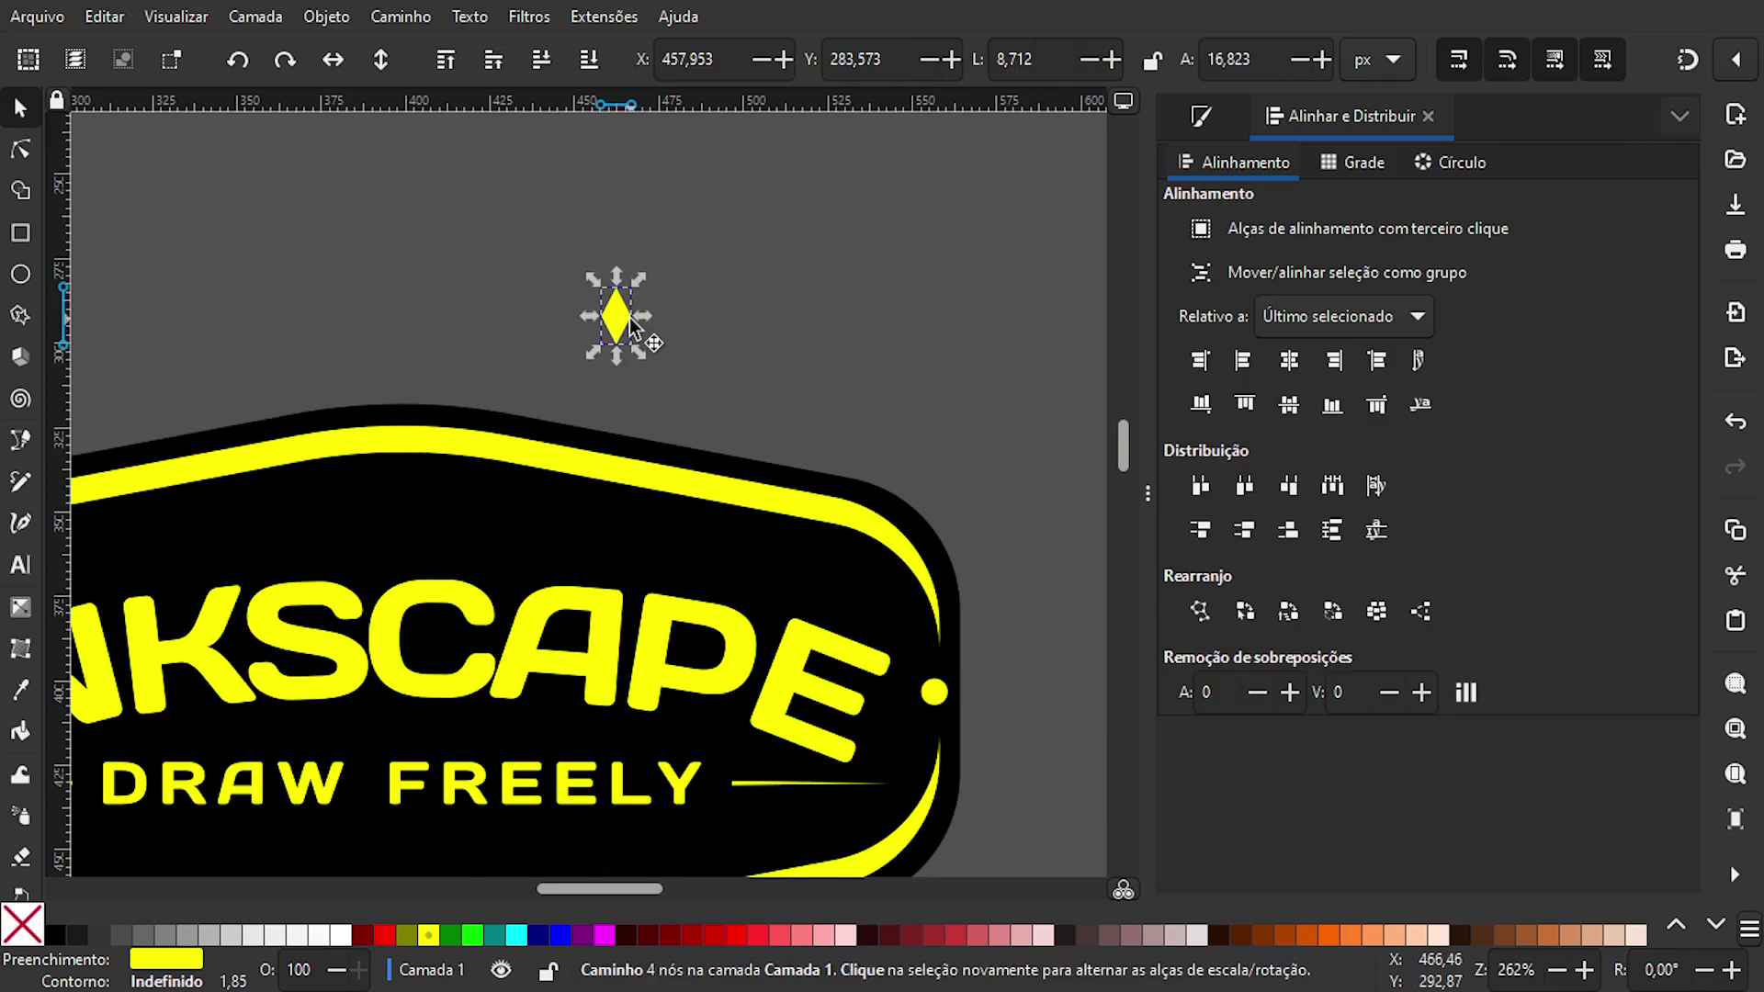
pyautogui.moveTo(631, 322); pyautogui.dragTo(401, 528)
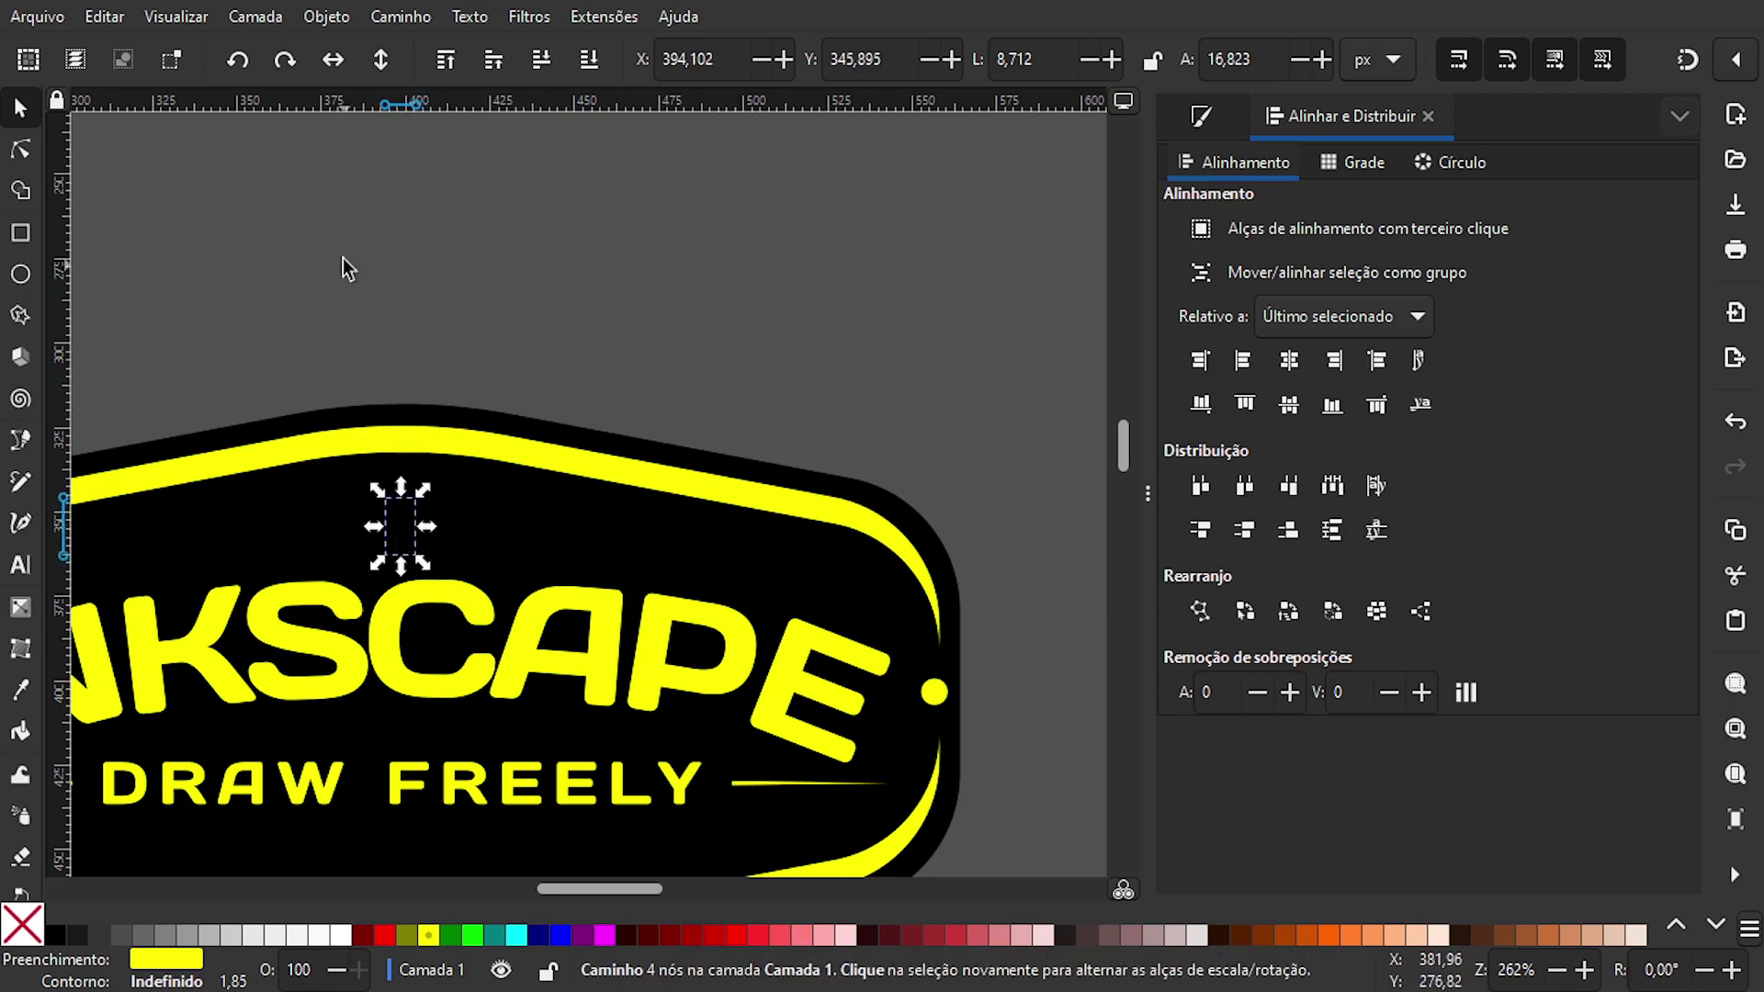
pyautogui.click(445, 60)
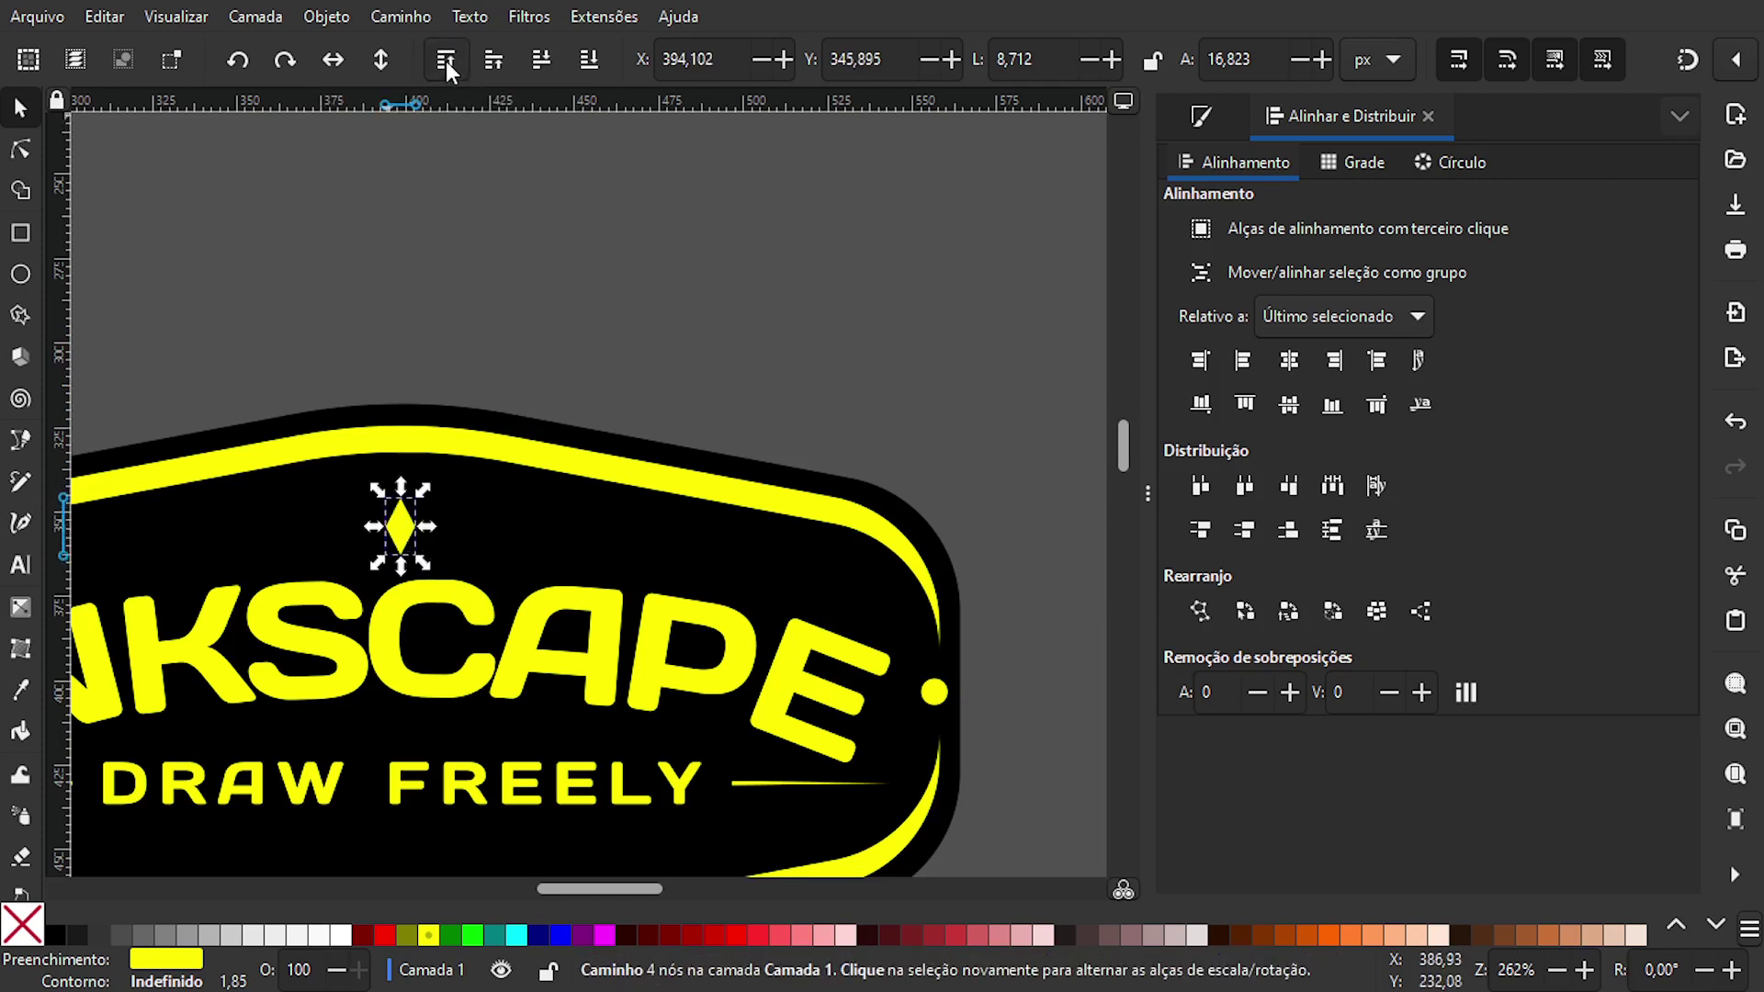
pyautogui.moveTo(438, 561); pyautogui.dragTo(660, 504)
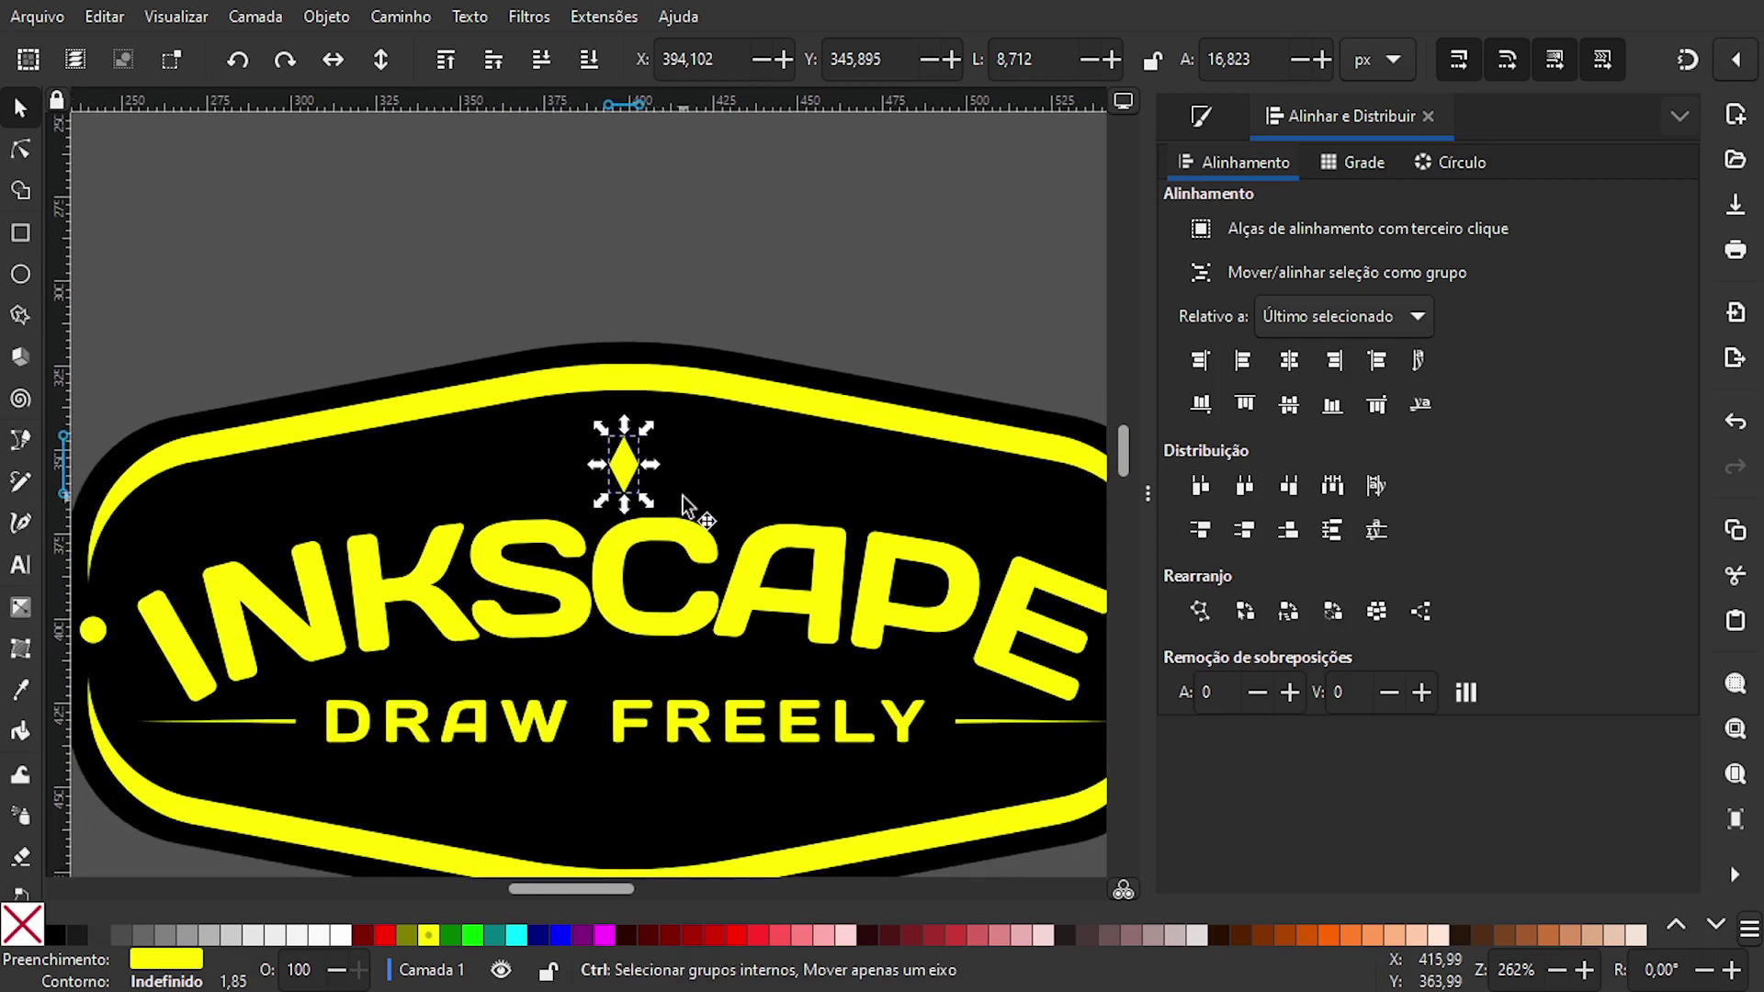
# - Centre the diamond horizontally on the black badge shape
pyautogui.keyDown('ctrl'); pyautogui.scroll(1, 664, 493); pyautogui.keyUp('ctrl')
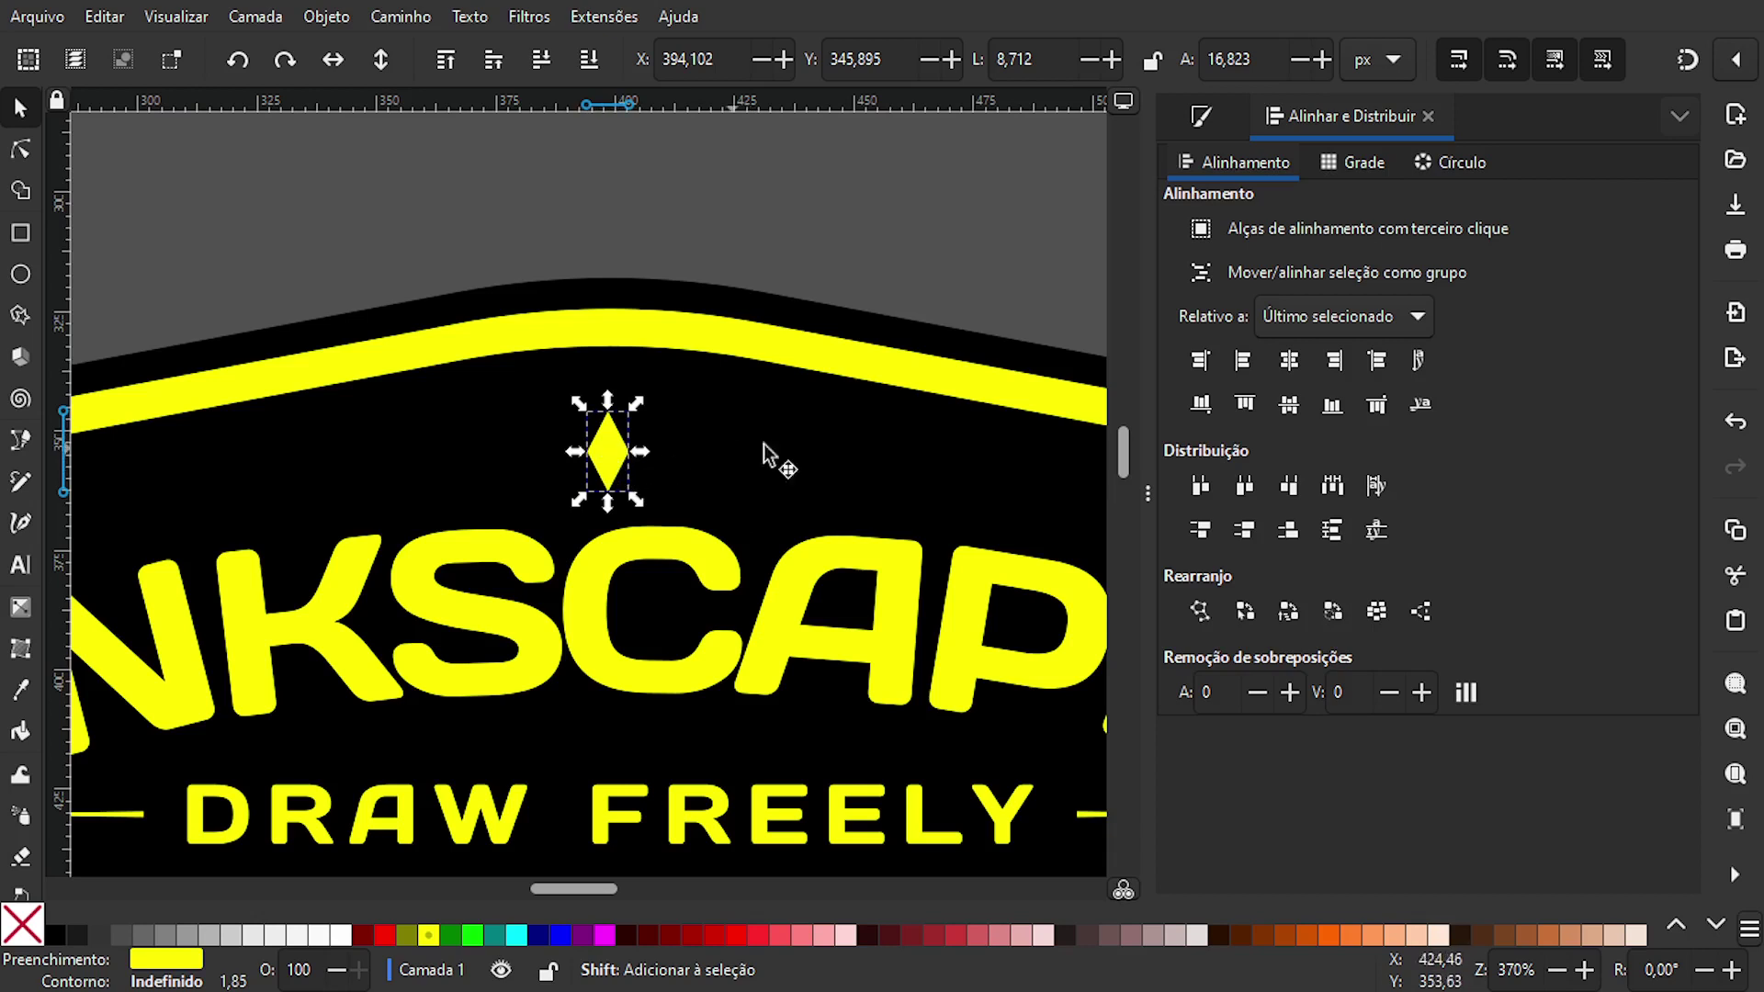
pyautogui.keyDown('shift'); pyautogui.click(797, 450); pyautogui.keyUp('shift')
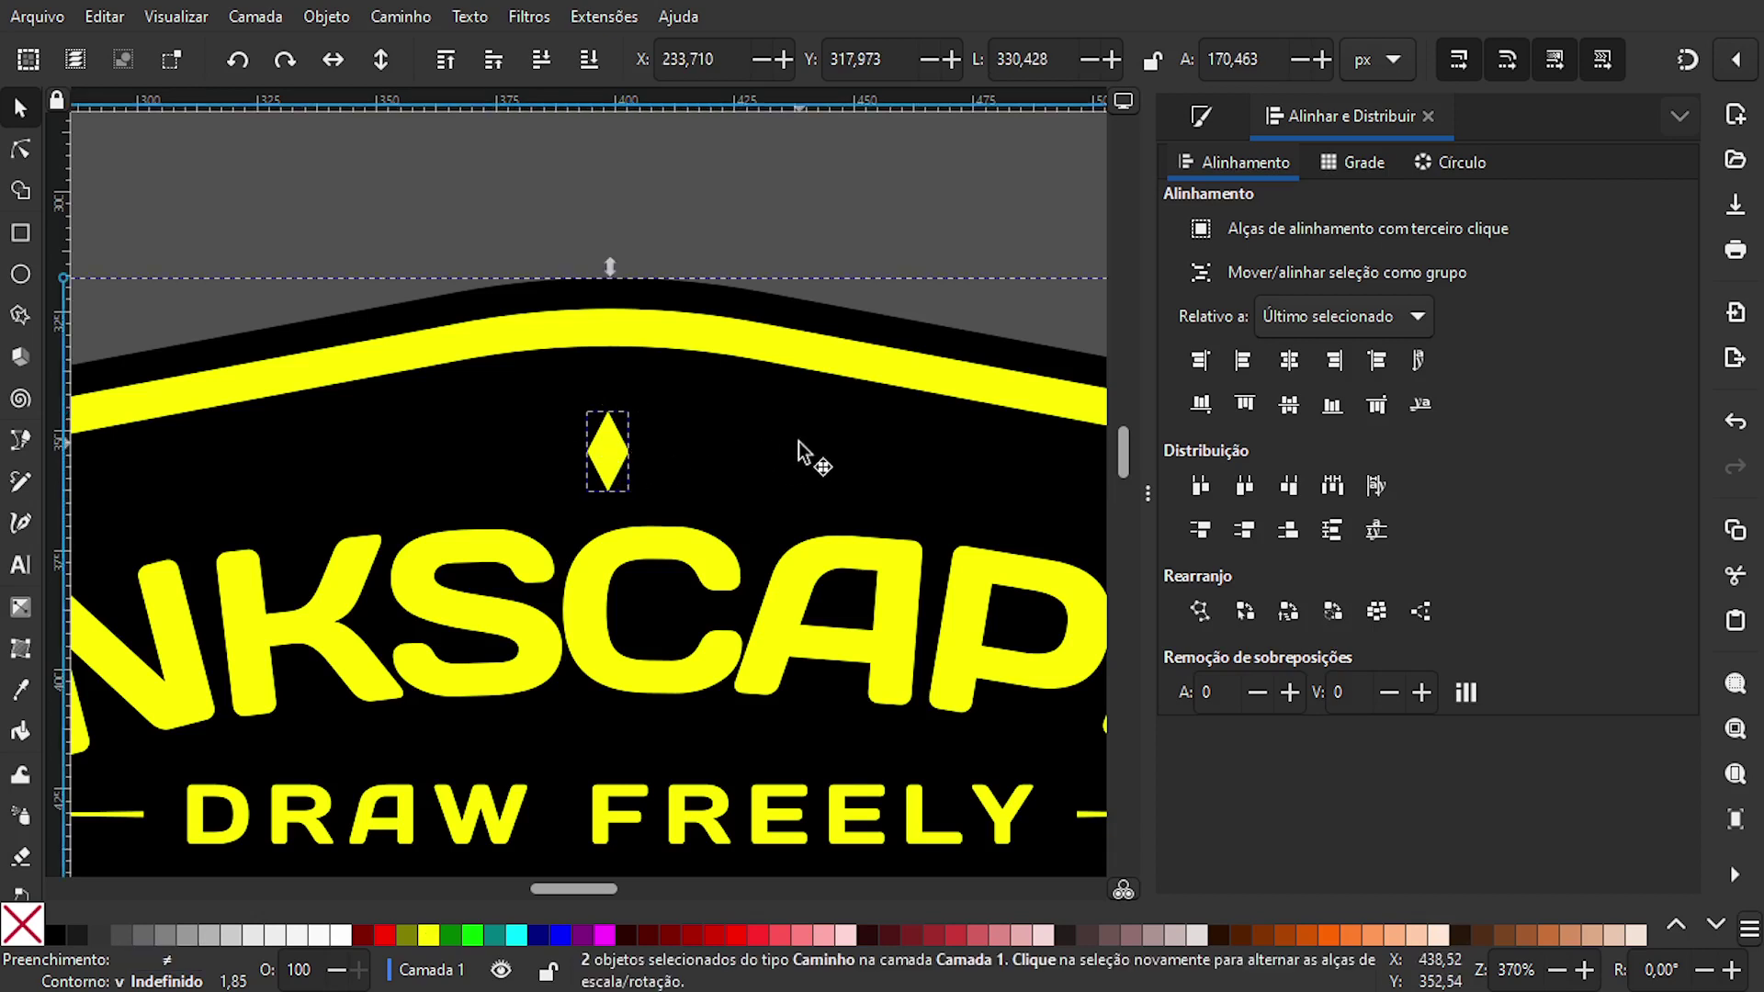
pyautogui.click(1288, 362)
pyautogui.click(901, 191)
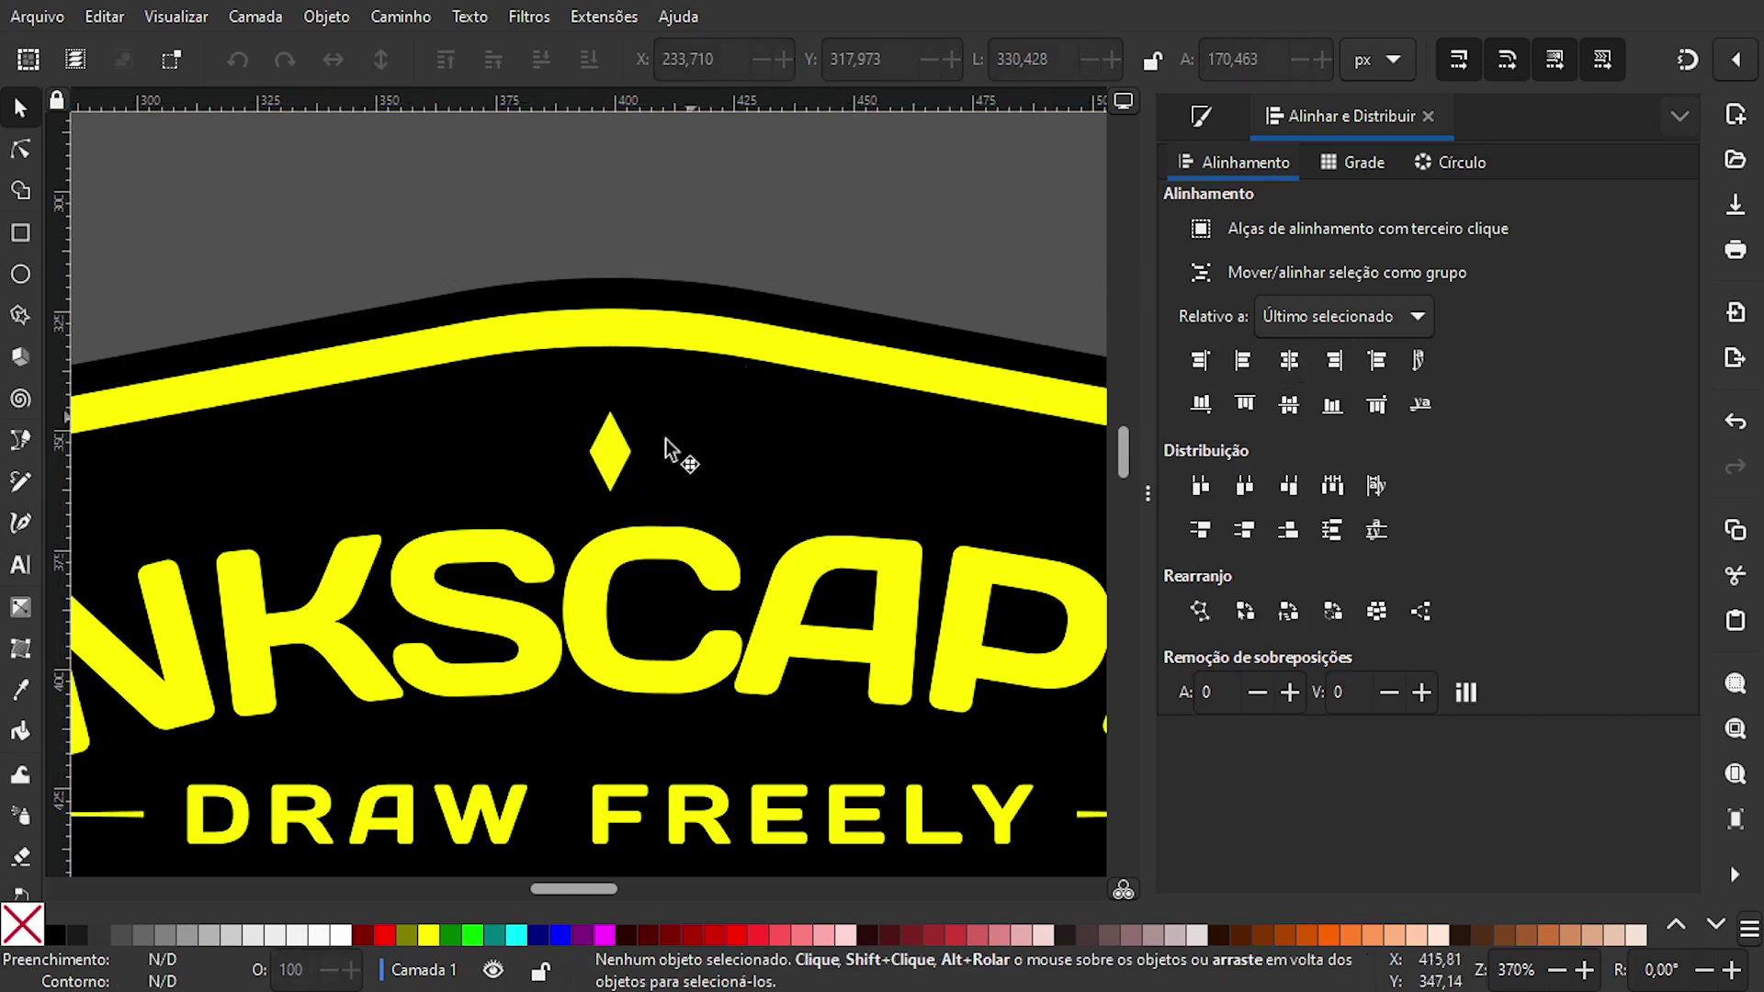
# - Duplicate the diamond and place the copy level with the original, just to its right
pyautogui.click(632, 478)
pyautogui.keyDown('ctrl'); pyautogui.scroll(1, 632, 478); pyautogui.keyUp('ctrl')
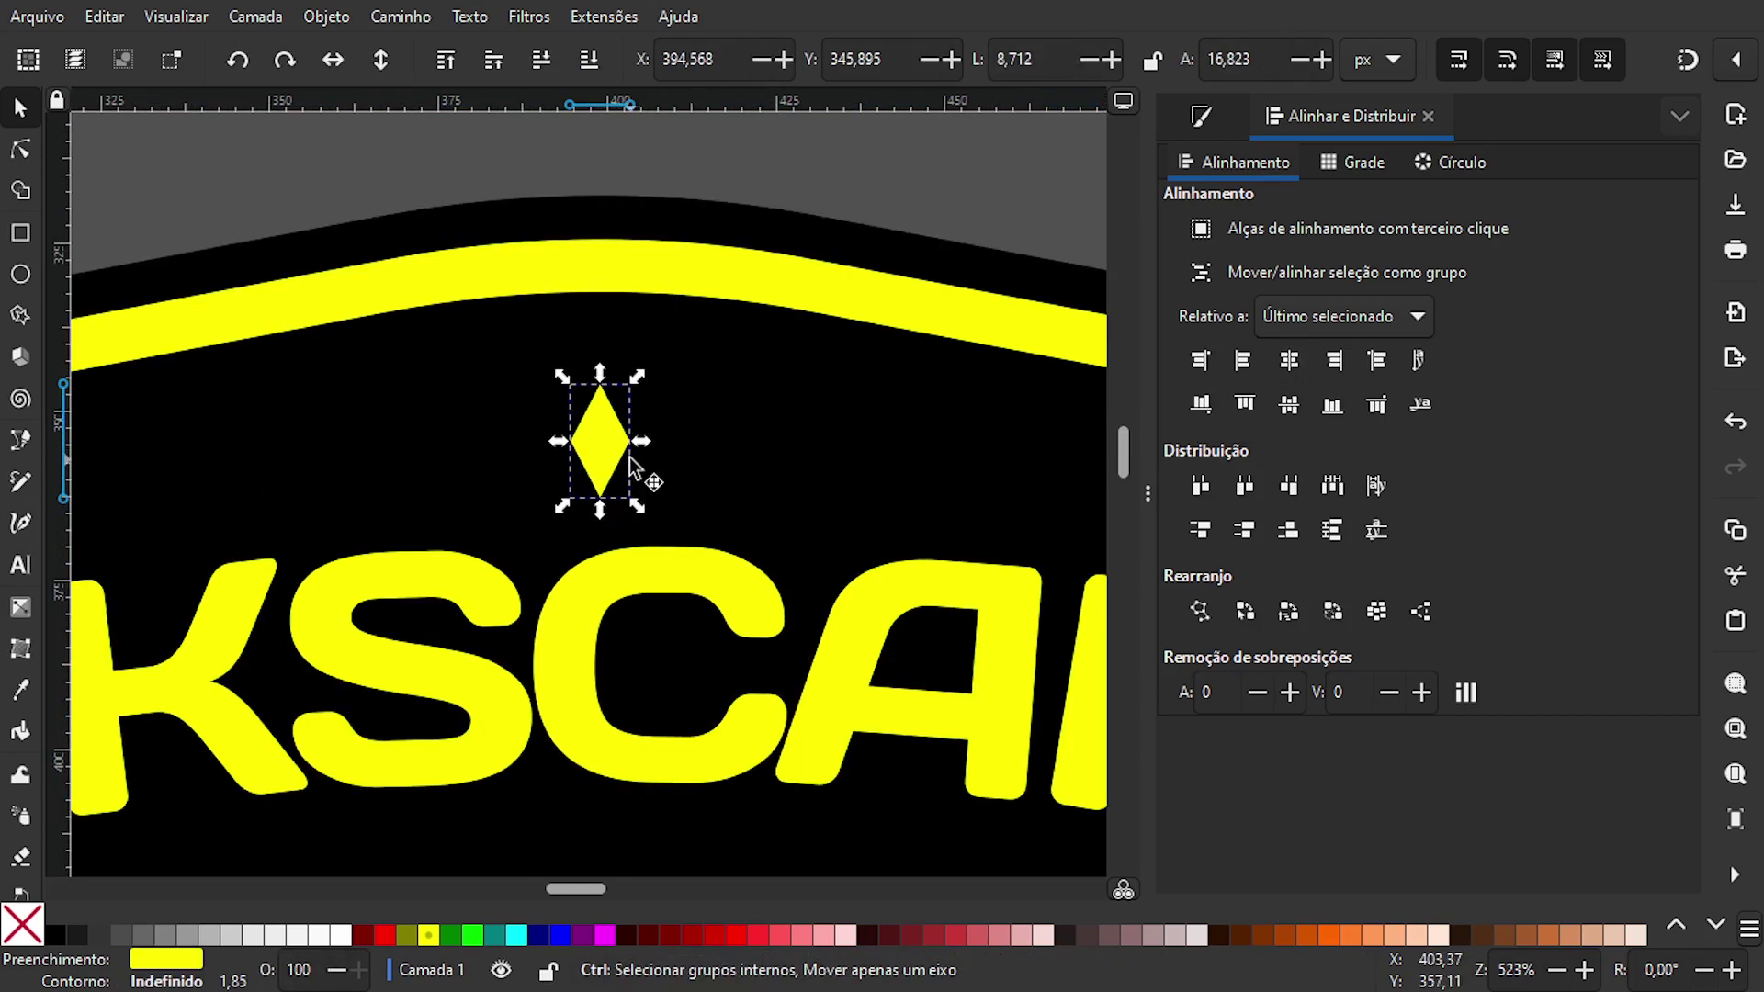
pyautogui.hotkey('ctrl', 'd')
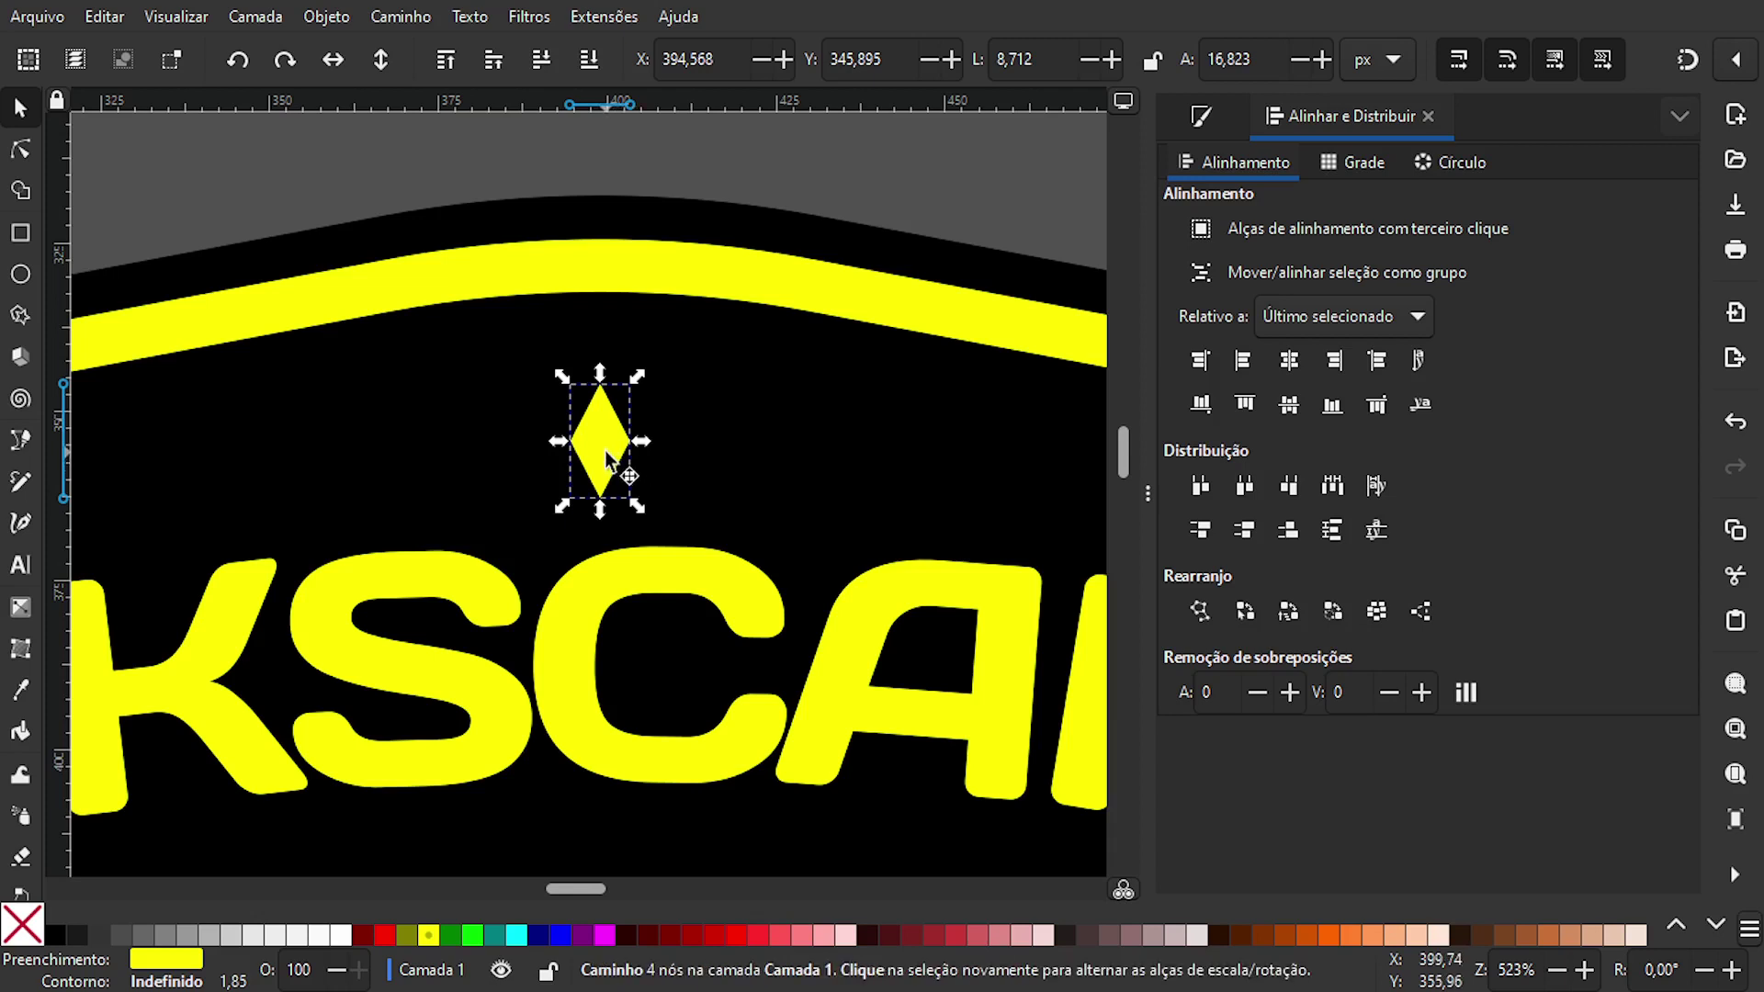
pyautogui.moveTo(630, 460); pyautogui.dragTo(688, 443)
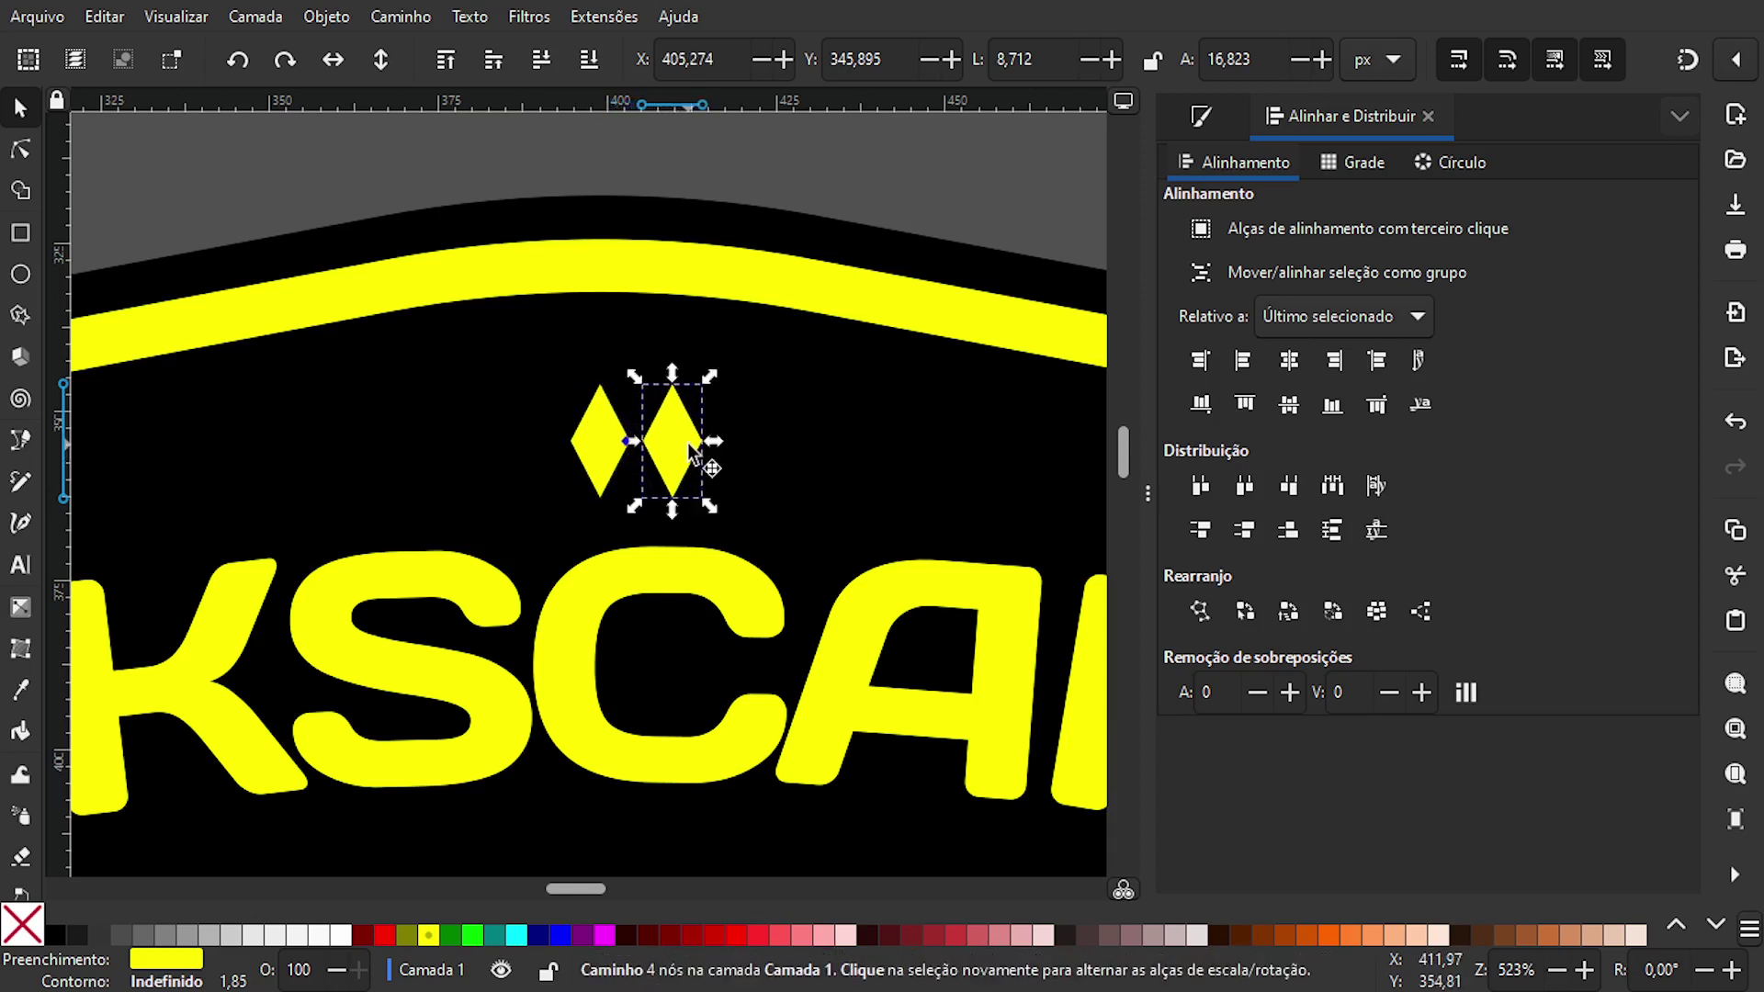
# - Shift the copied diamond's rotation centre to its lower-right corner and tilt the diamond 45 degrees clockwise
pyautogui.click(688, 427)
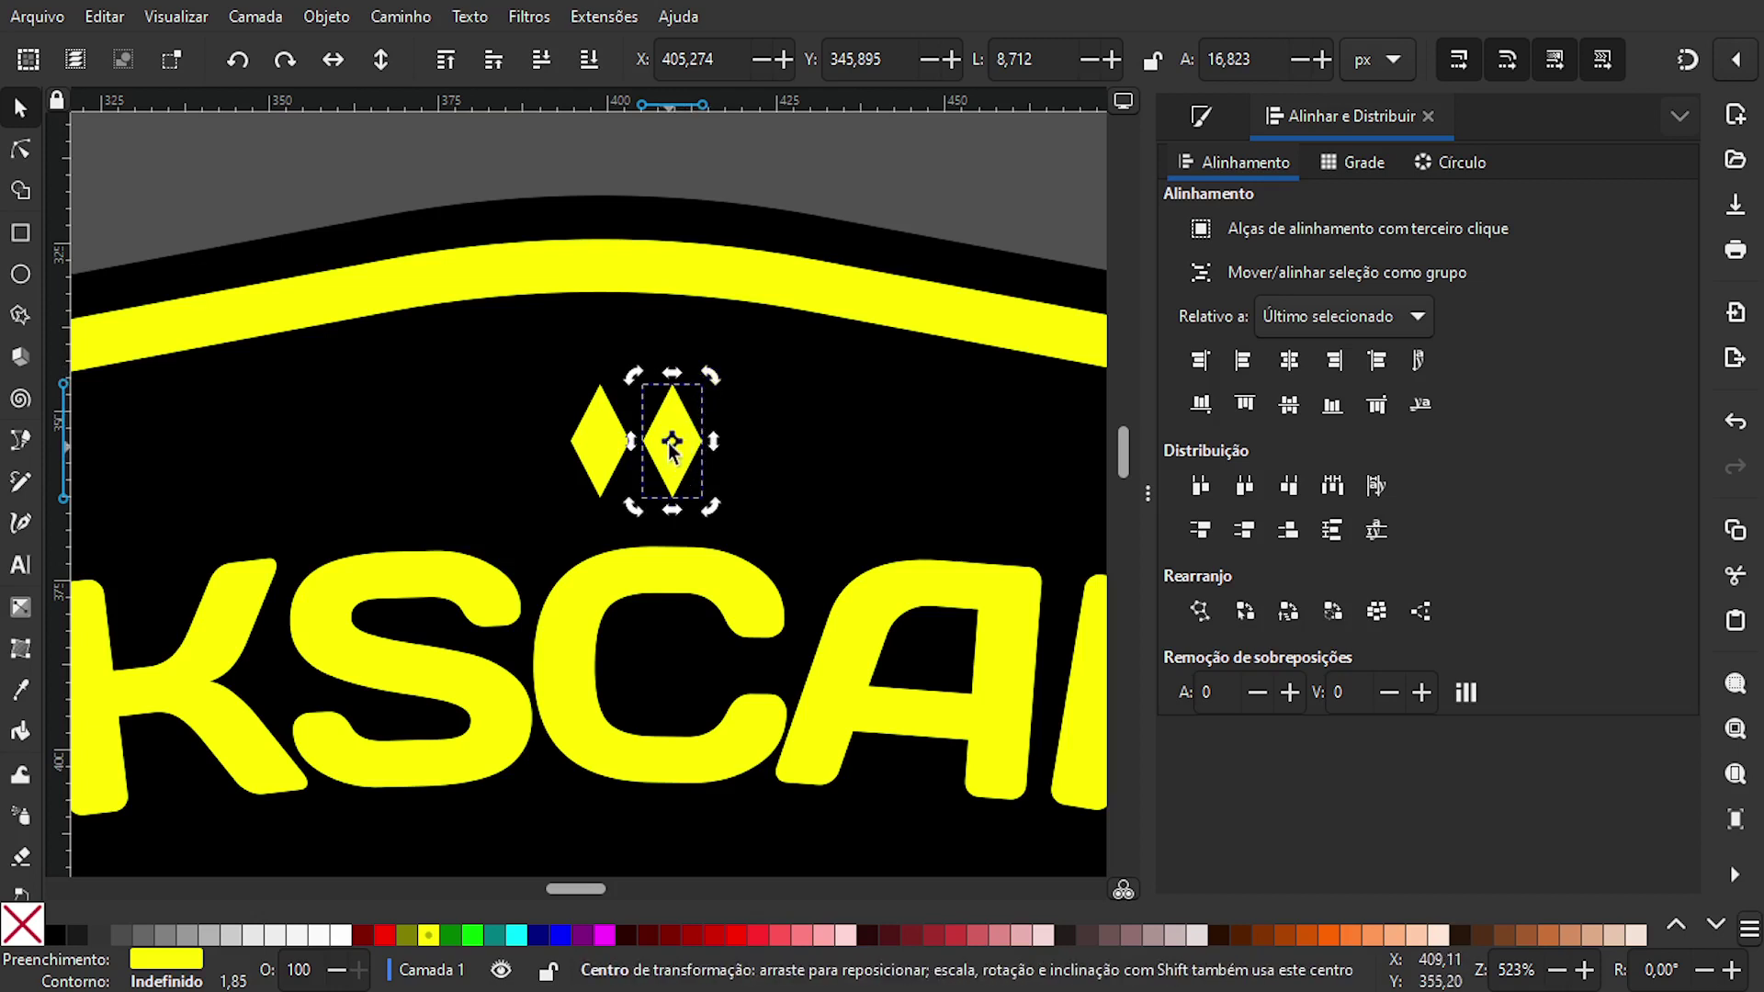
pyautogui.moveTo(675, 442); pyautogui.dragTo(702, 499)
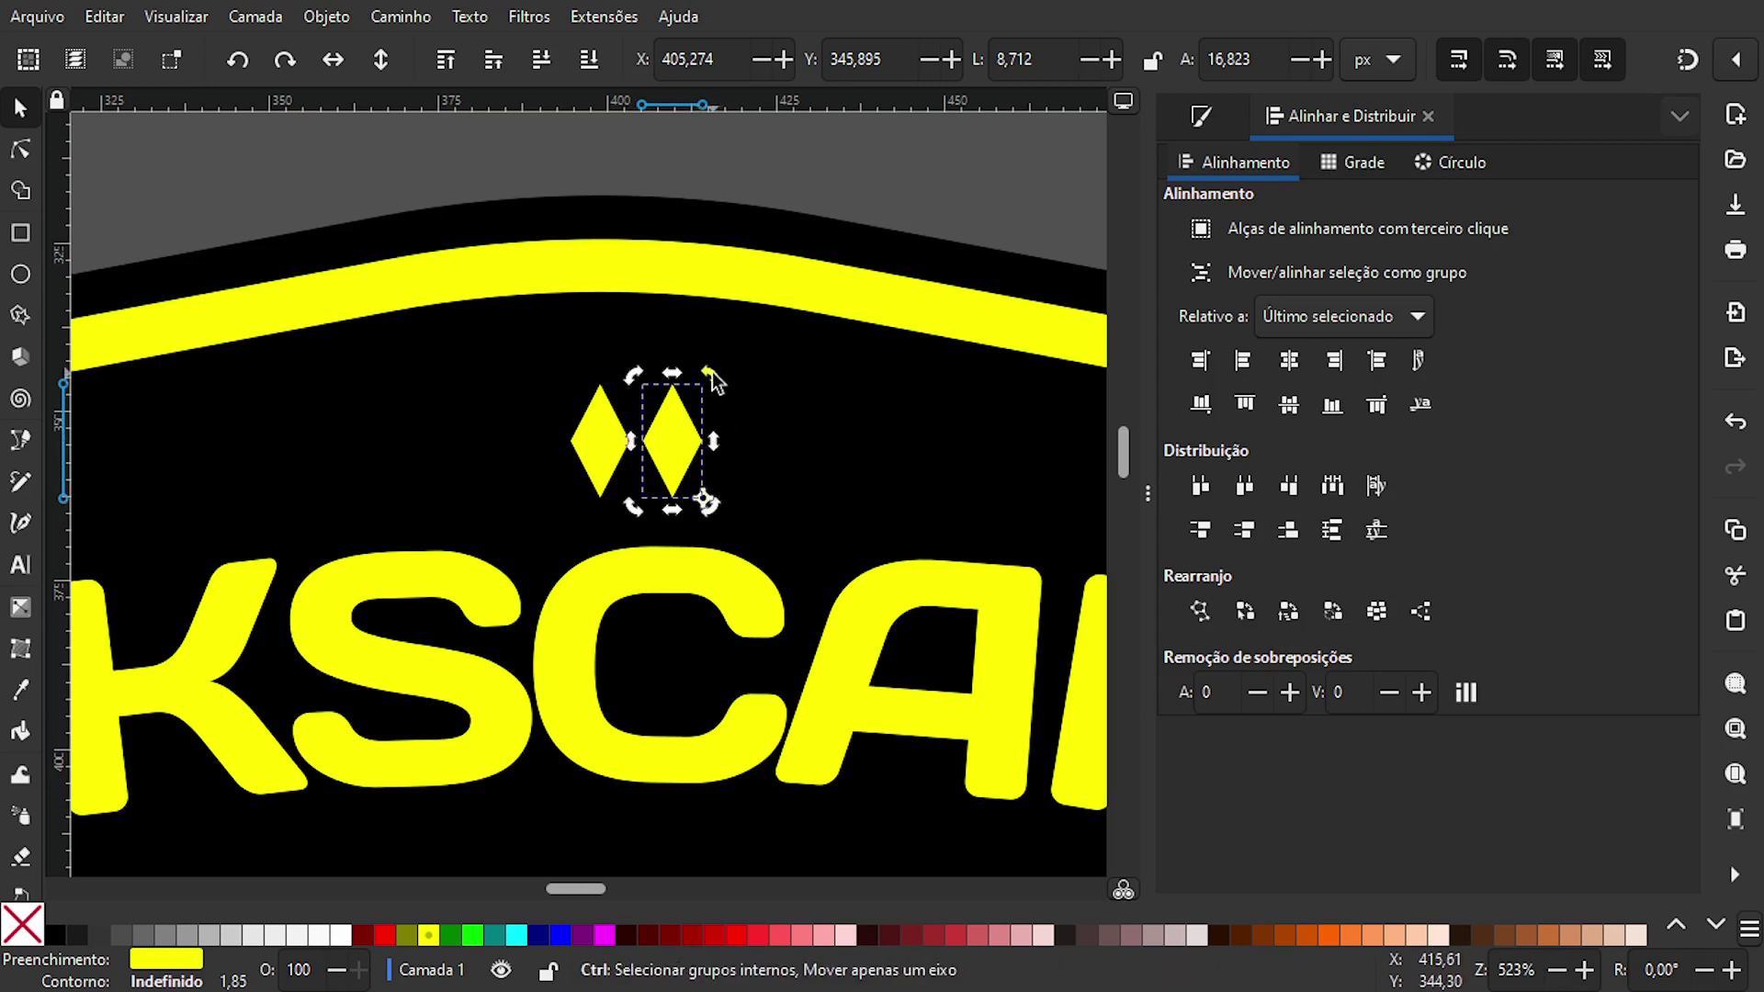
pyautogui.moveTo(720, 377); pyautogui.dragTo(676, 461)
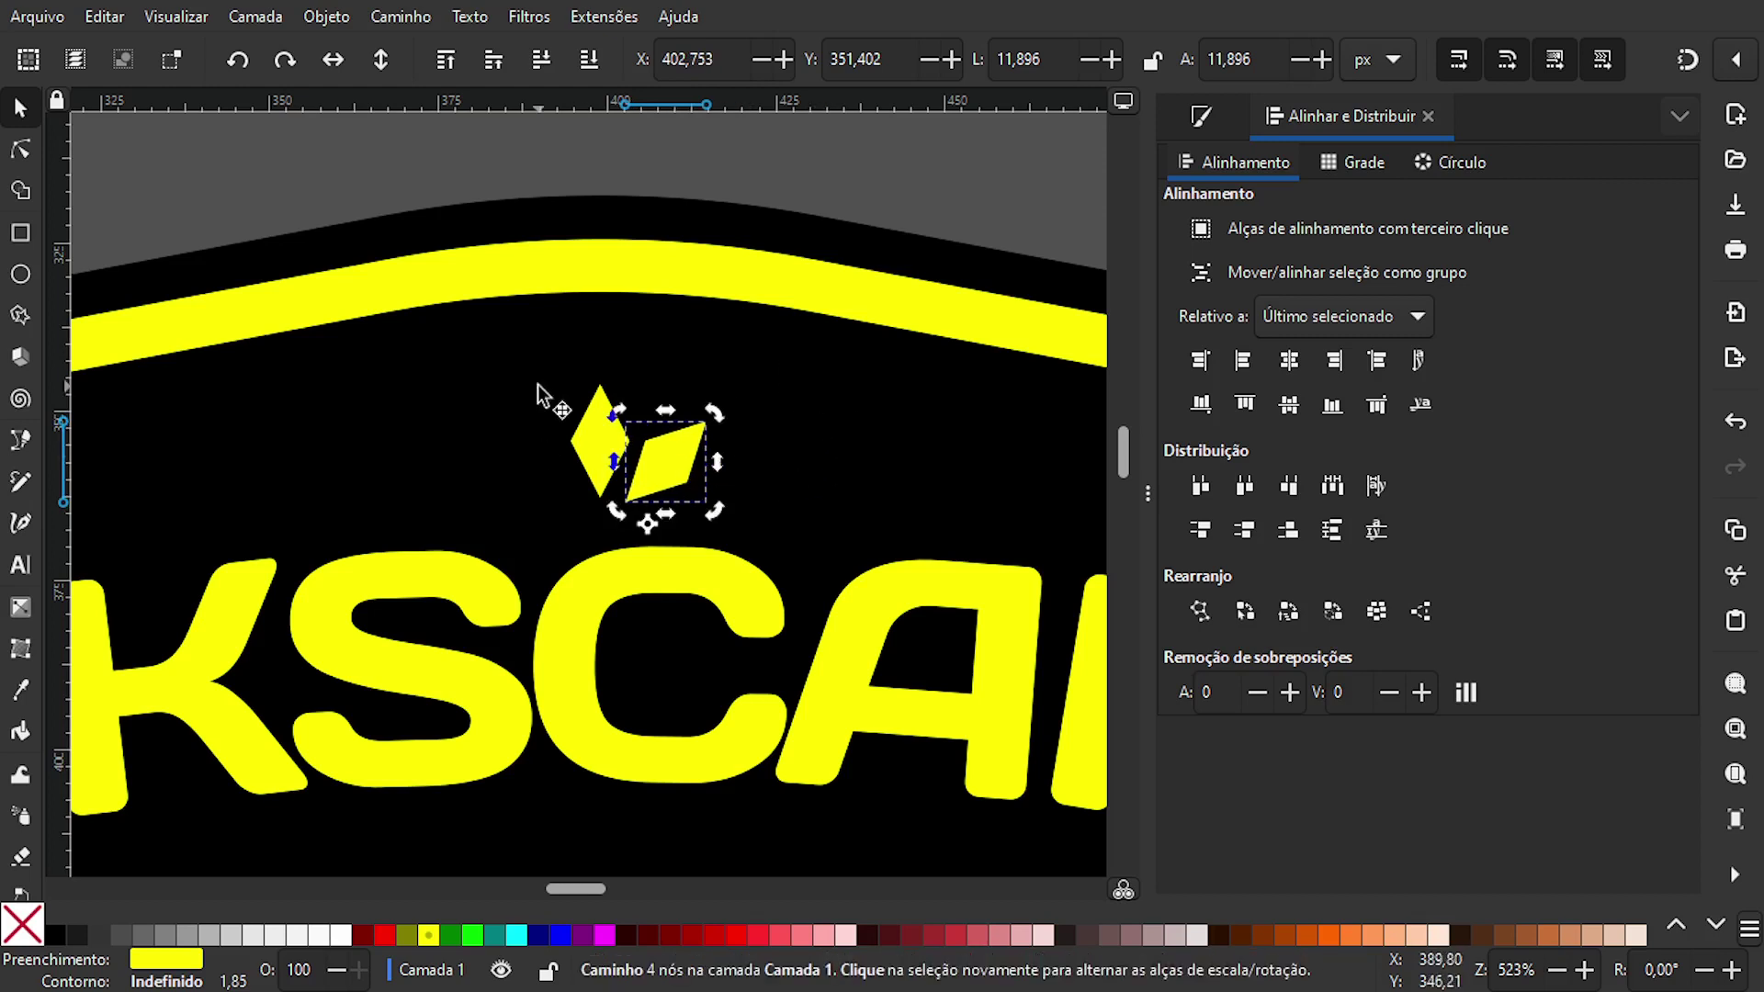
# - Place a horizontally mirrored copy of the tilted diamond left of the upright one and distribute the three with equal horizontal gaps
pyautogui.click(346, 63)
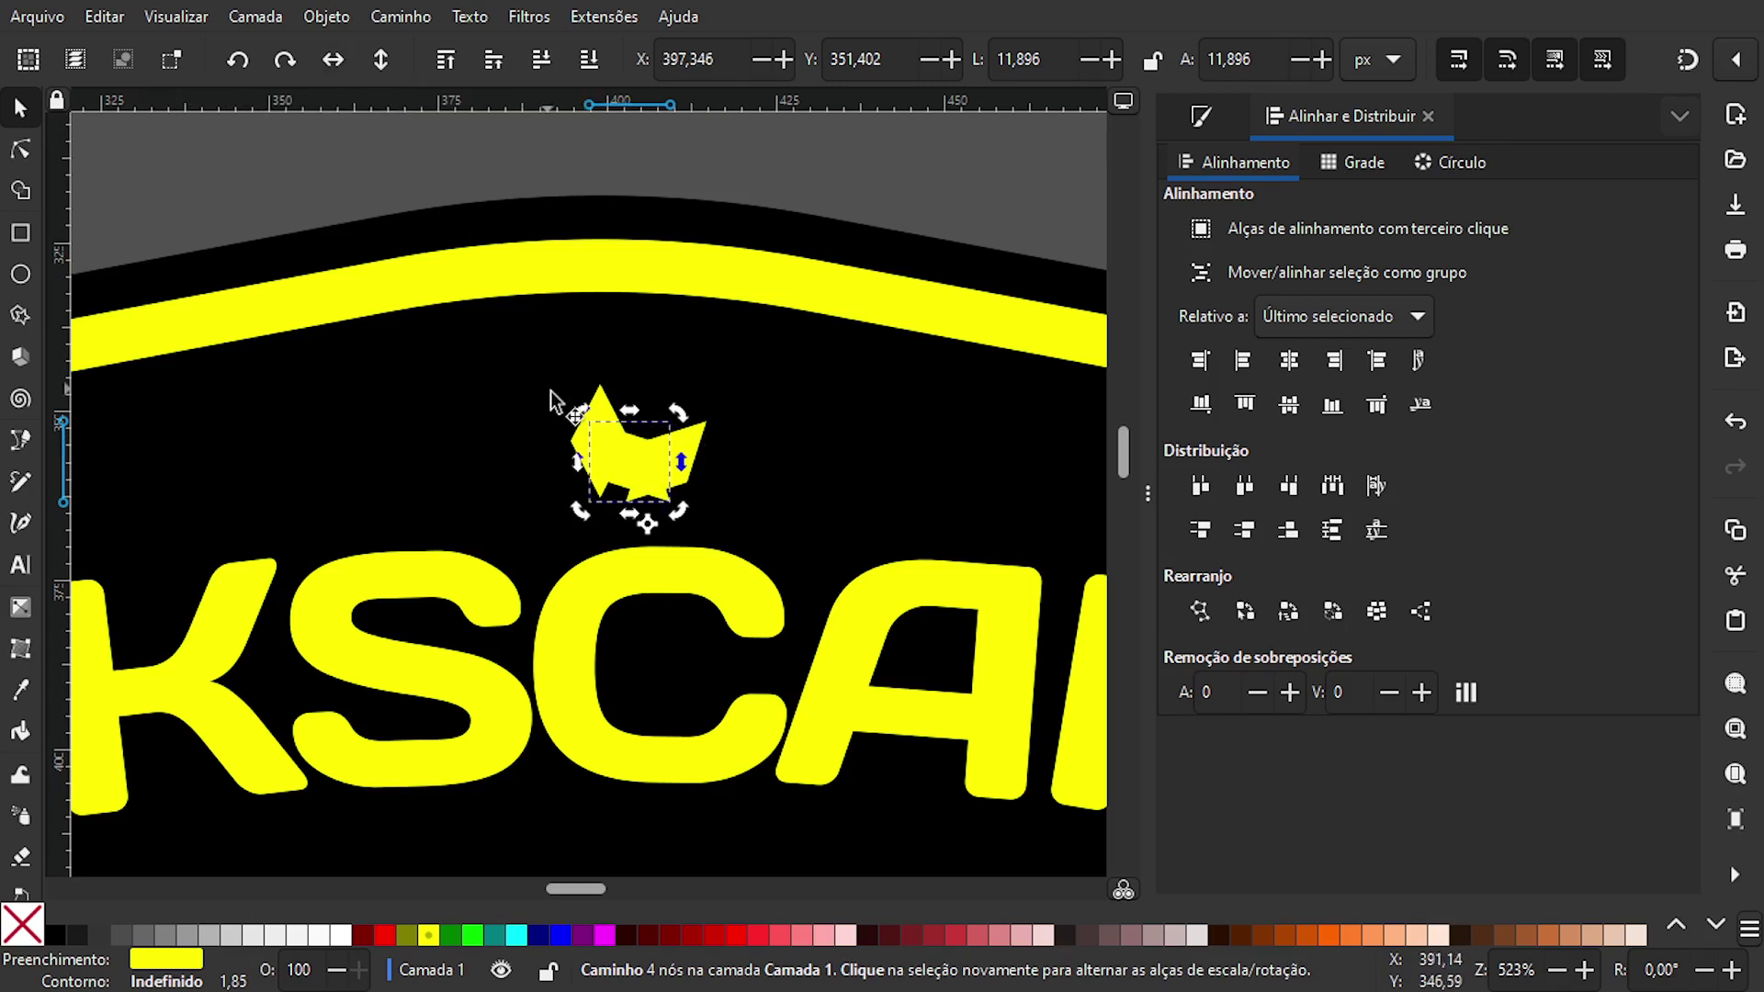
pyautogui.moveTo(636, 470); pyautogui.dragTo(541, 454)
pyautogui.moveTo(463, 166); pyautogui.dragTo(752, 524)
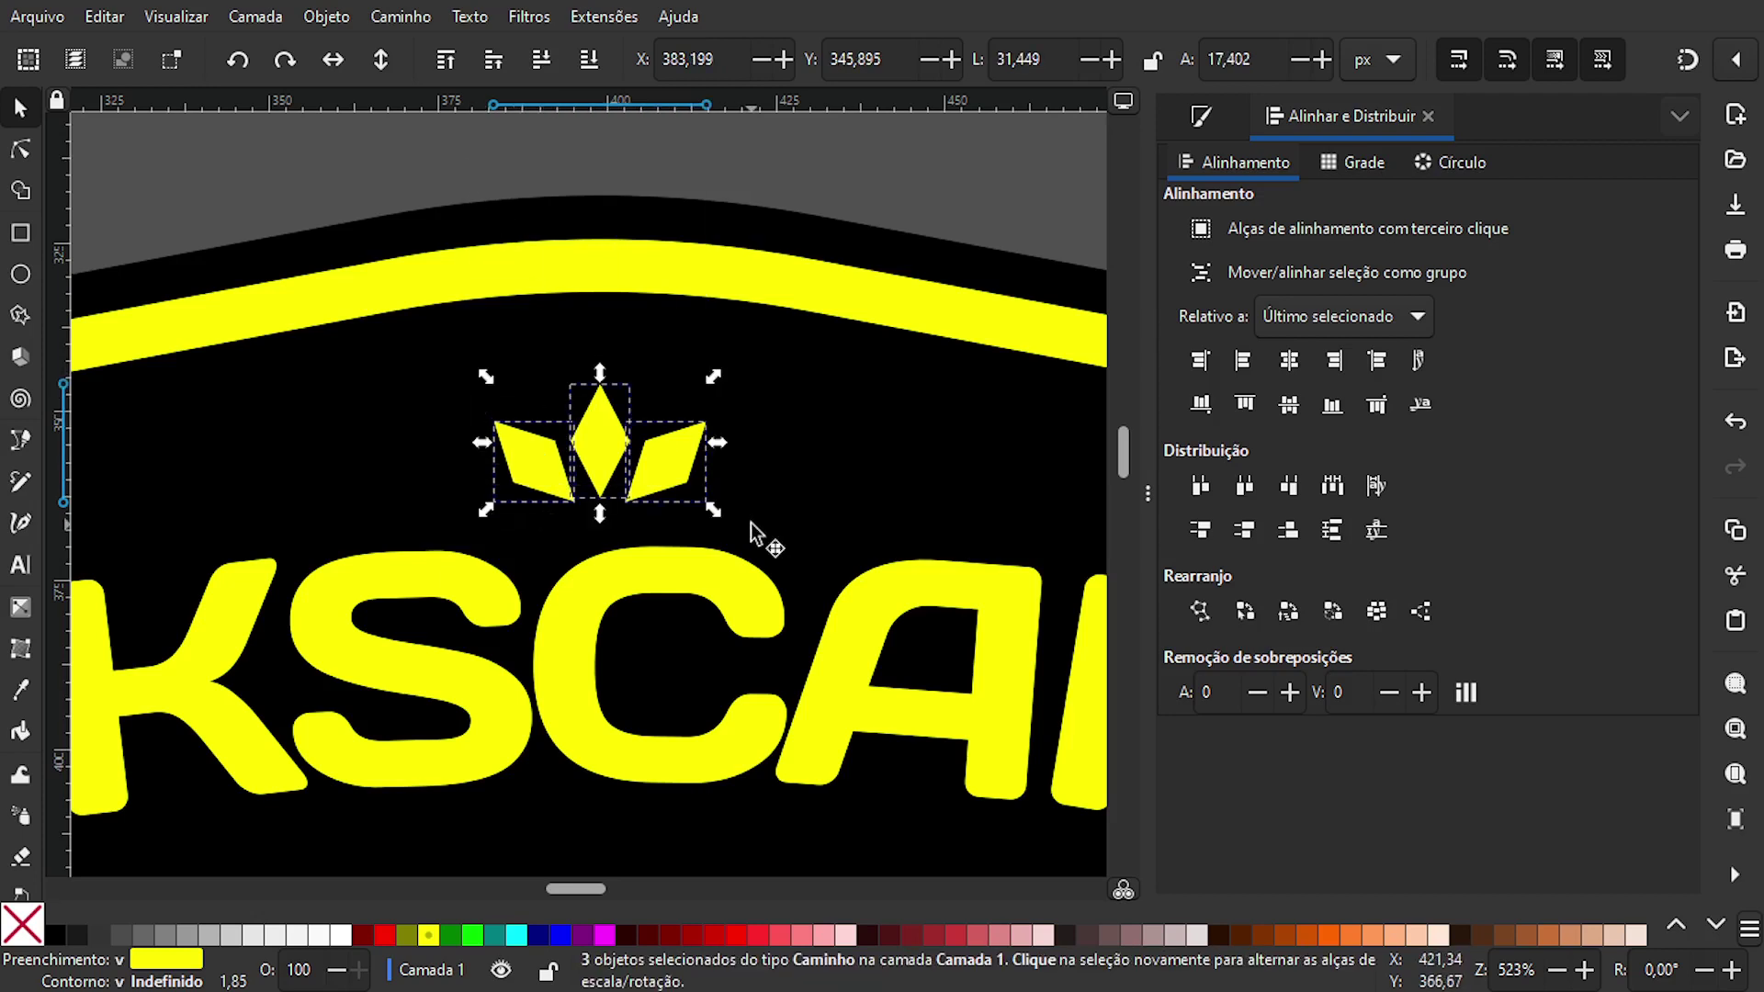
pyautogui.click(1330, 487)
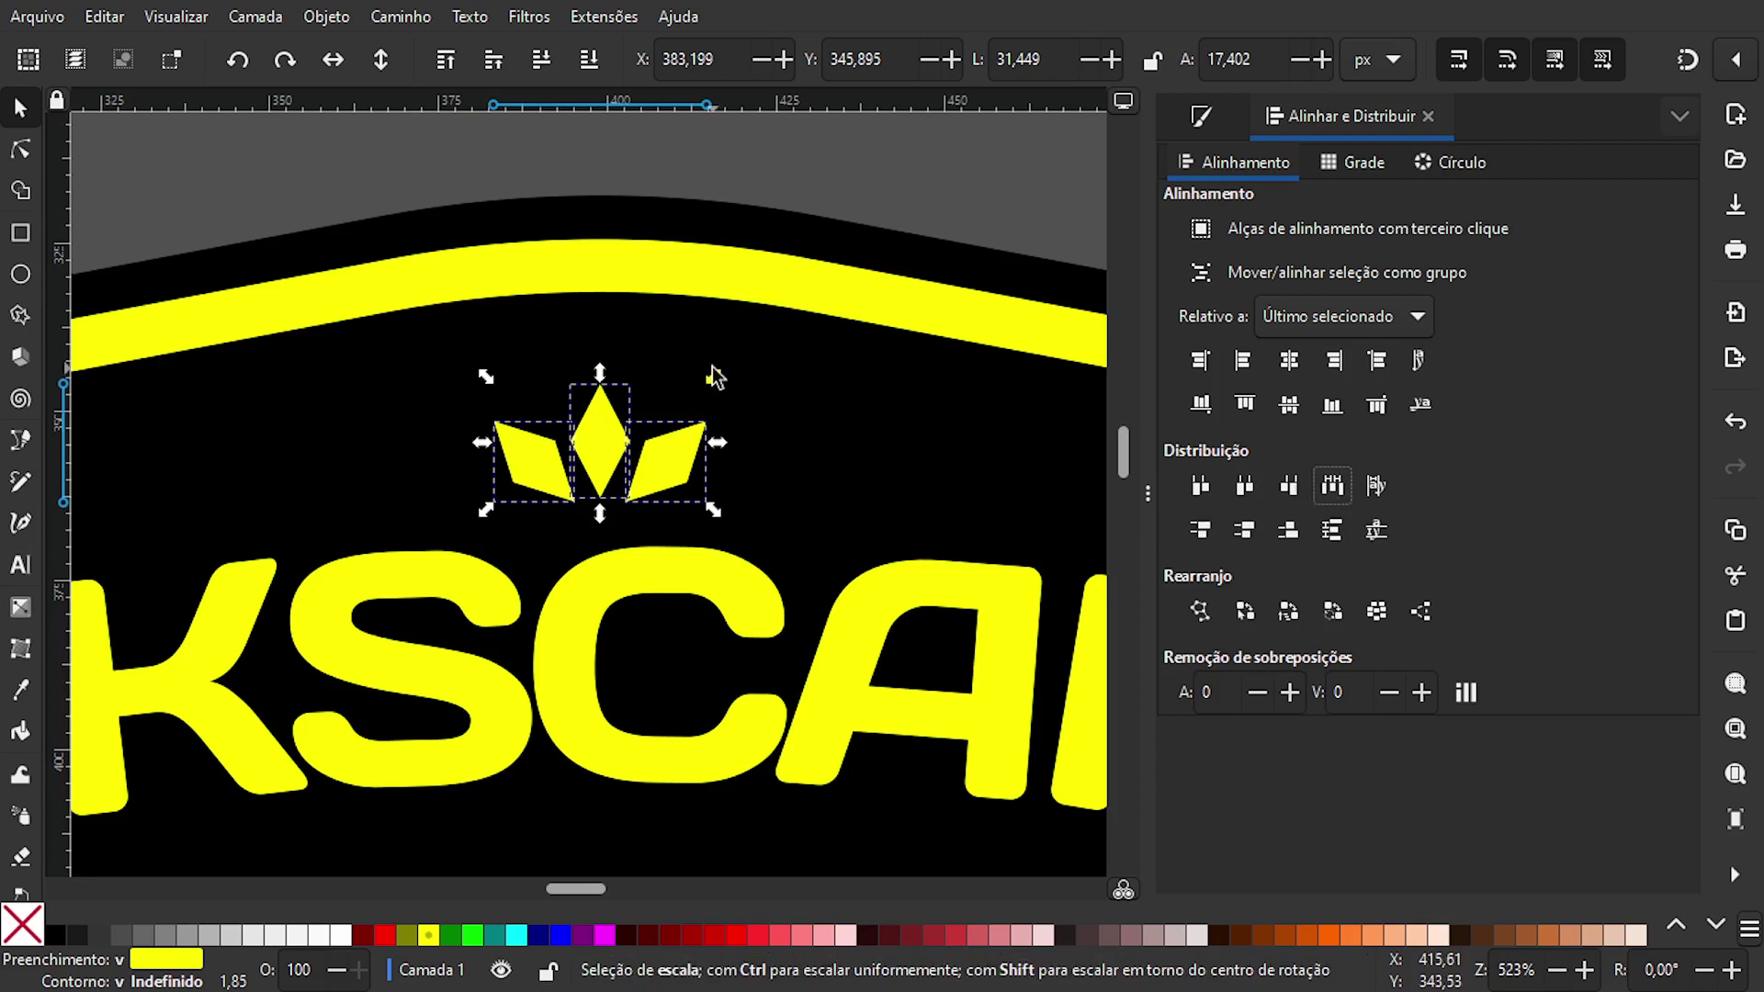
# - Group the three diamonds and centre the group horizontally on the black badge shape
pyautogui.hotkey('ctrl', 'g')
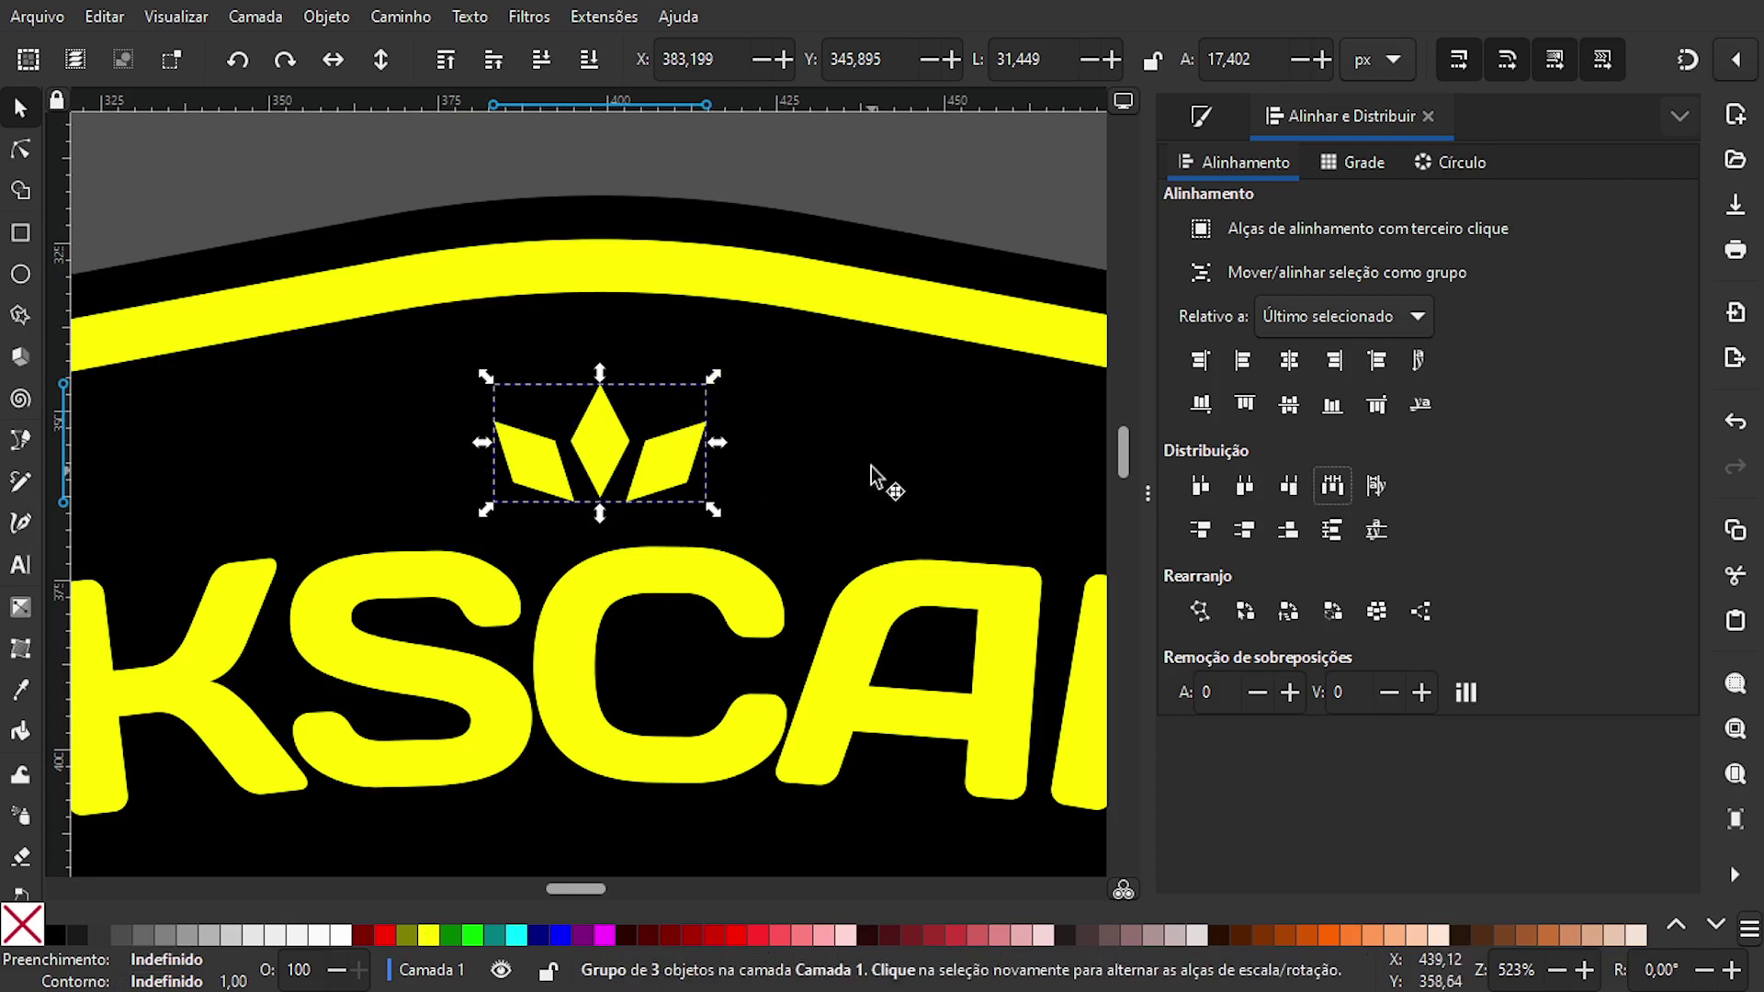
pyautogui.keyDown('shift'); pyautogui.click(825, 427); pyautogui.keyUp('shift')
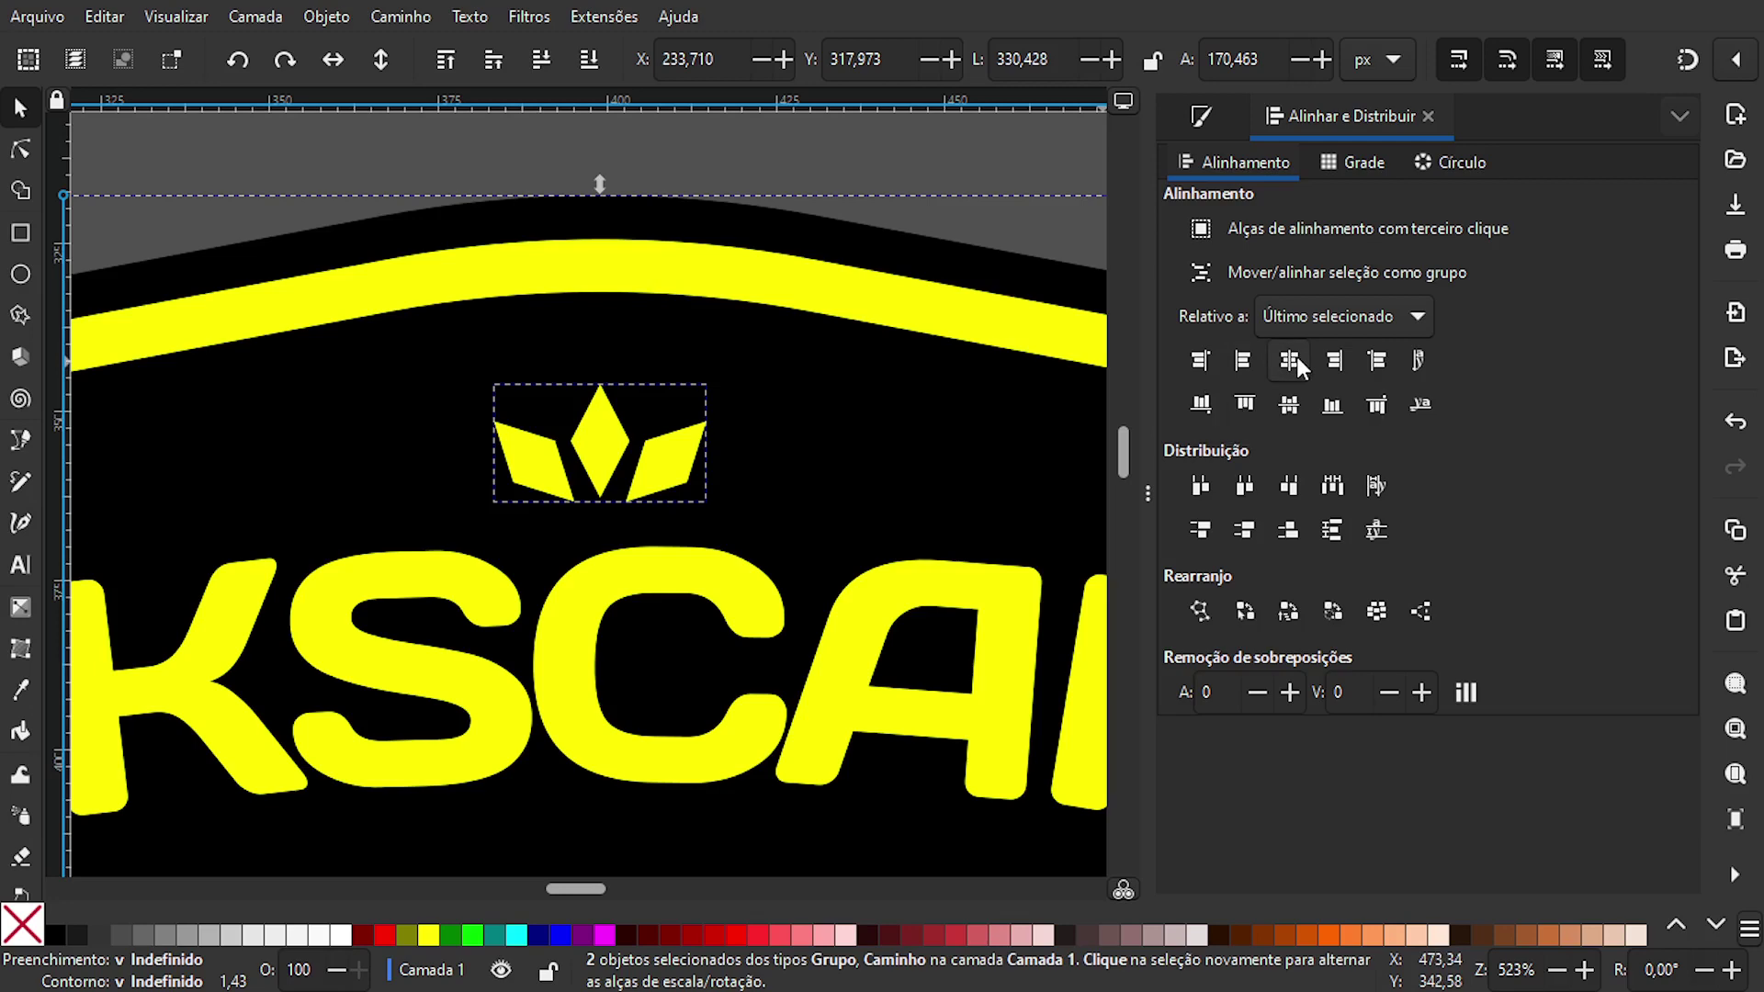
pyautogui.click(972, 165)
pyautogui.scroll(-4, 956, 186)
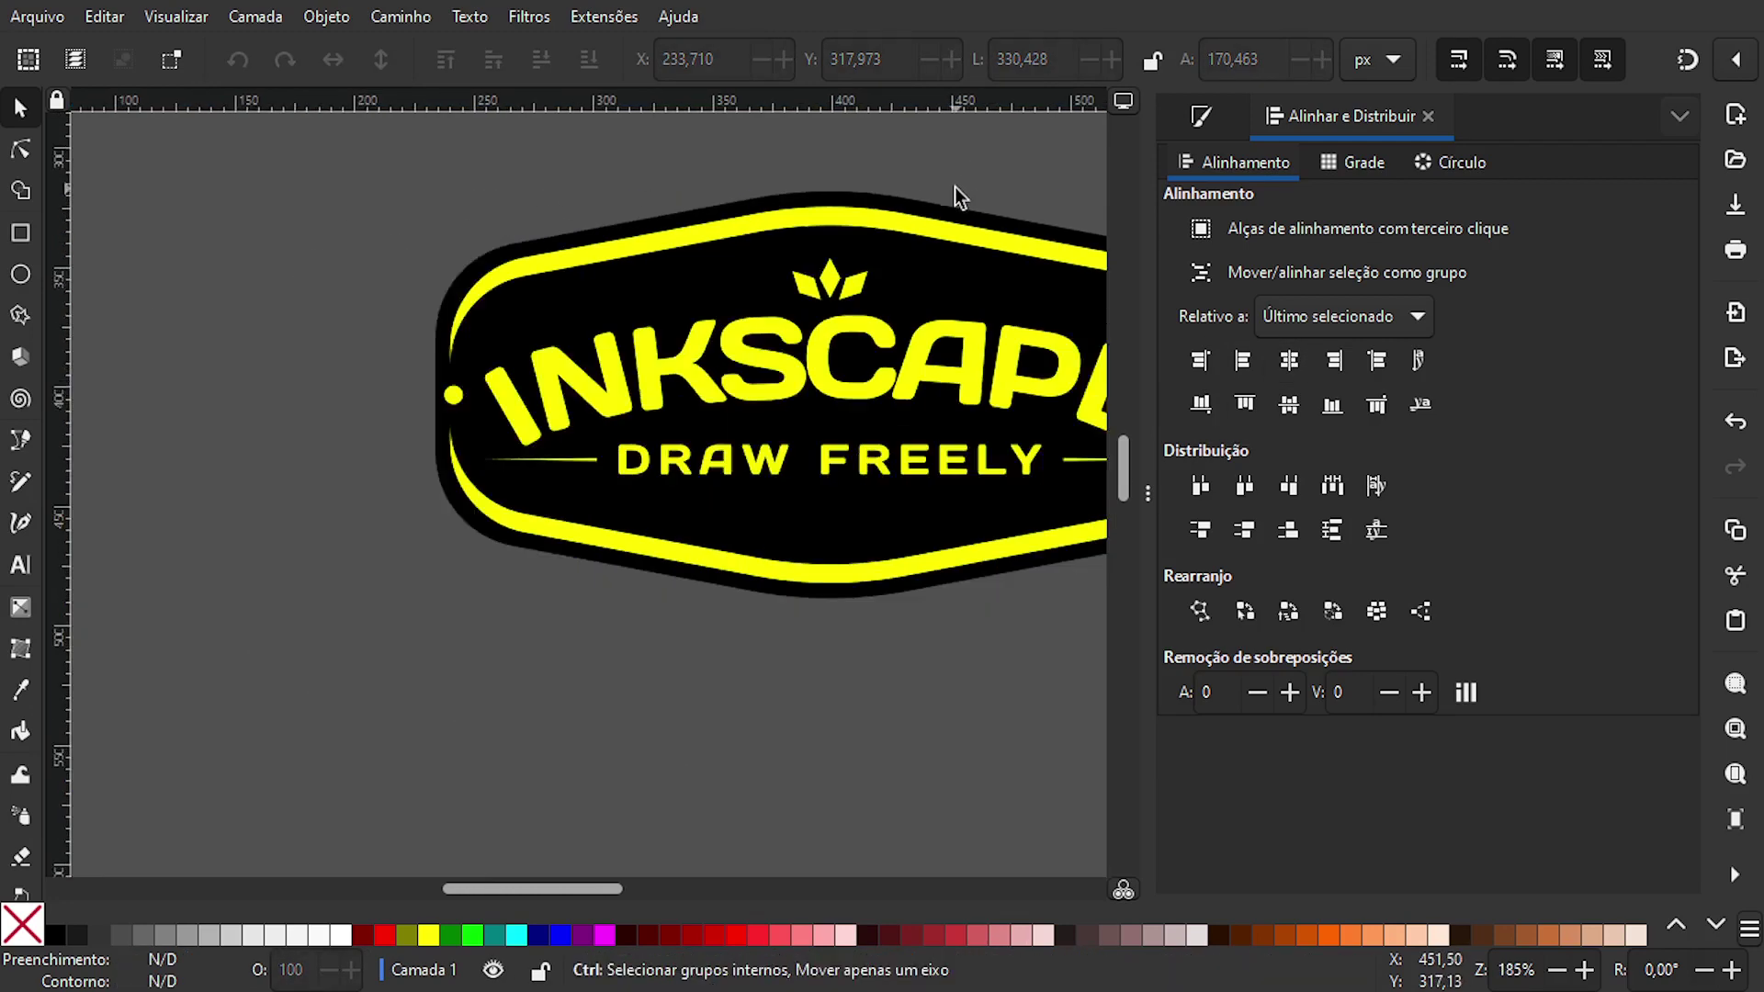
pyautogui.moveTo(937, 305); pyautogui.dragTo(705, 439)
pyautogui.scroll(1, 725, 406)
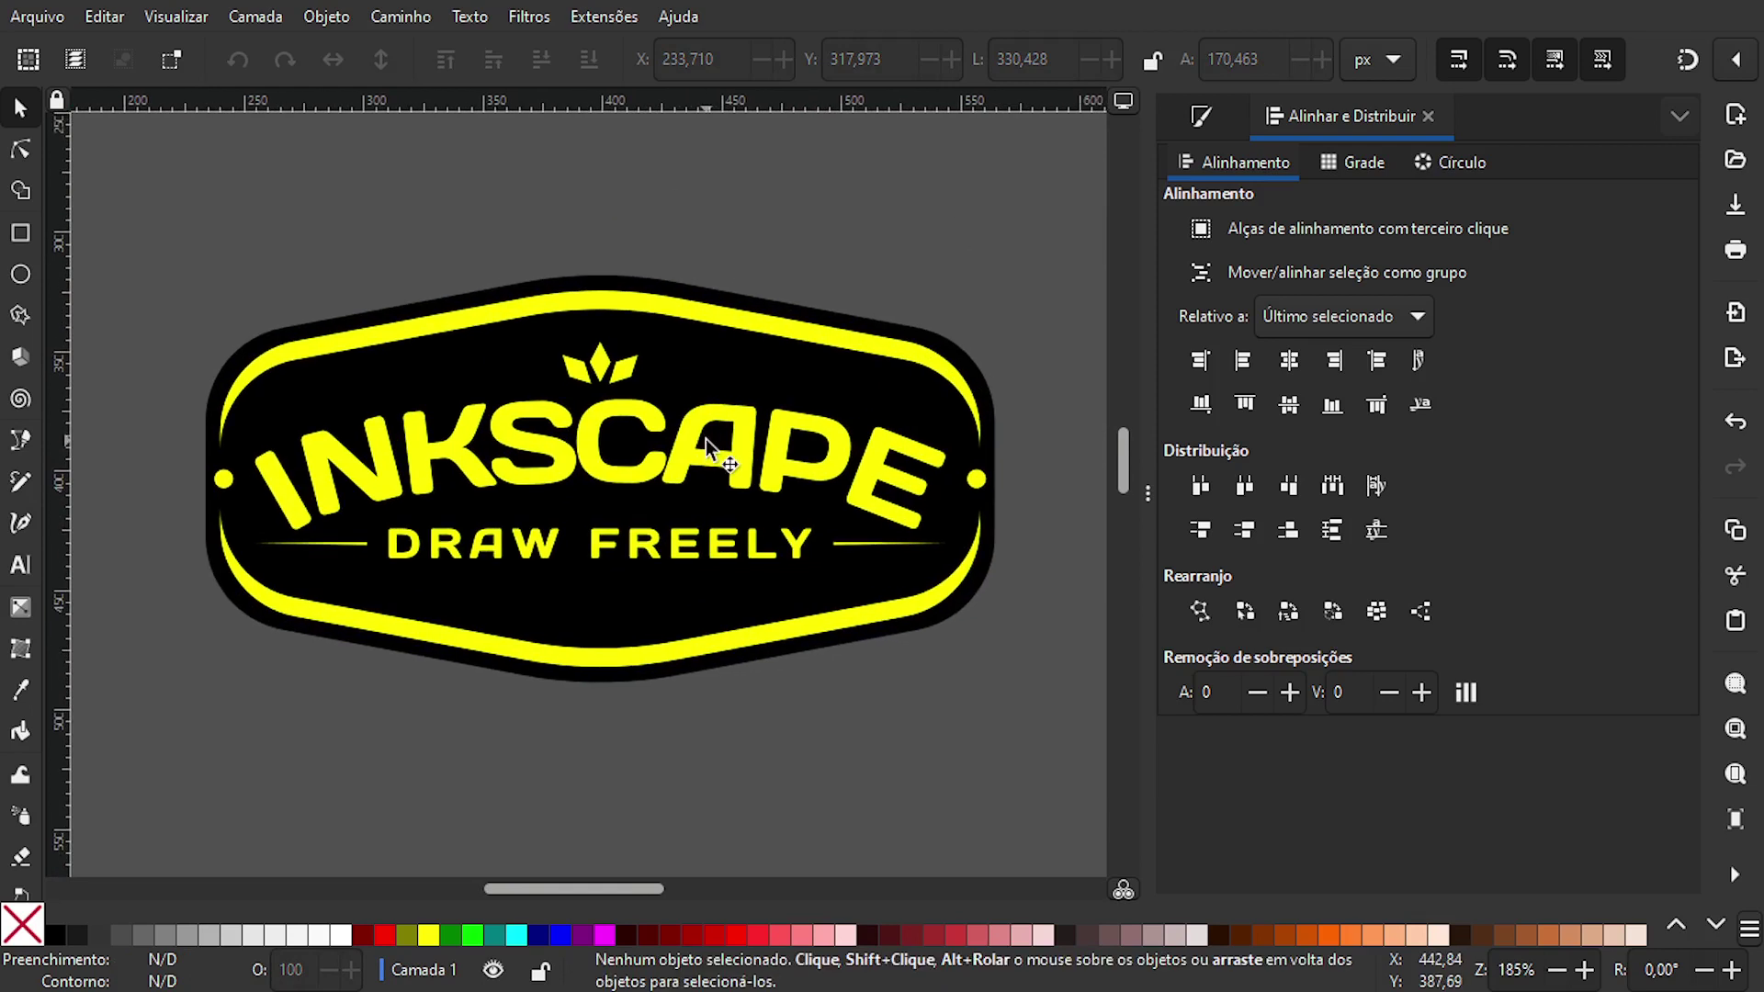